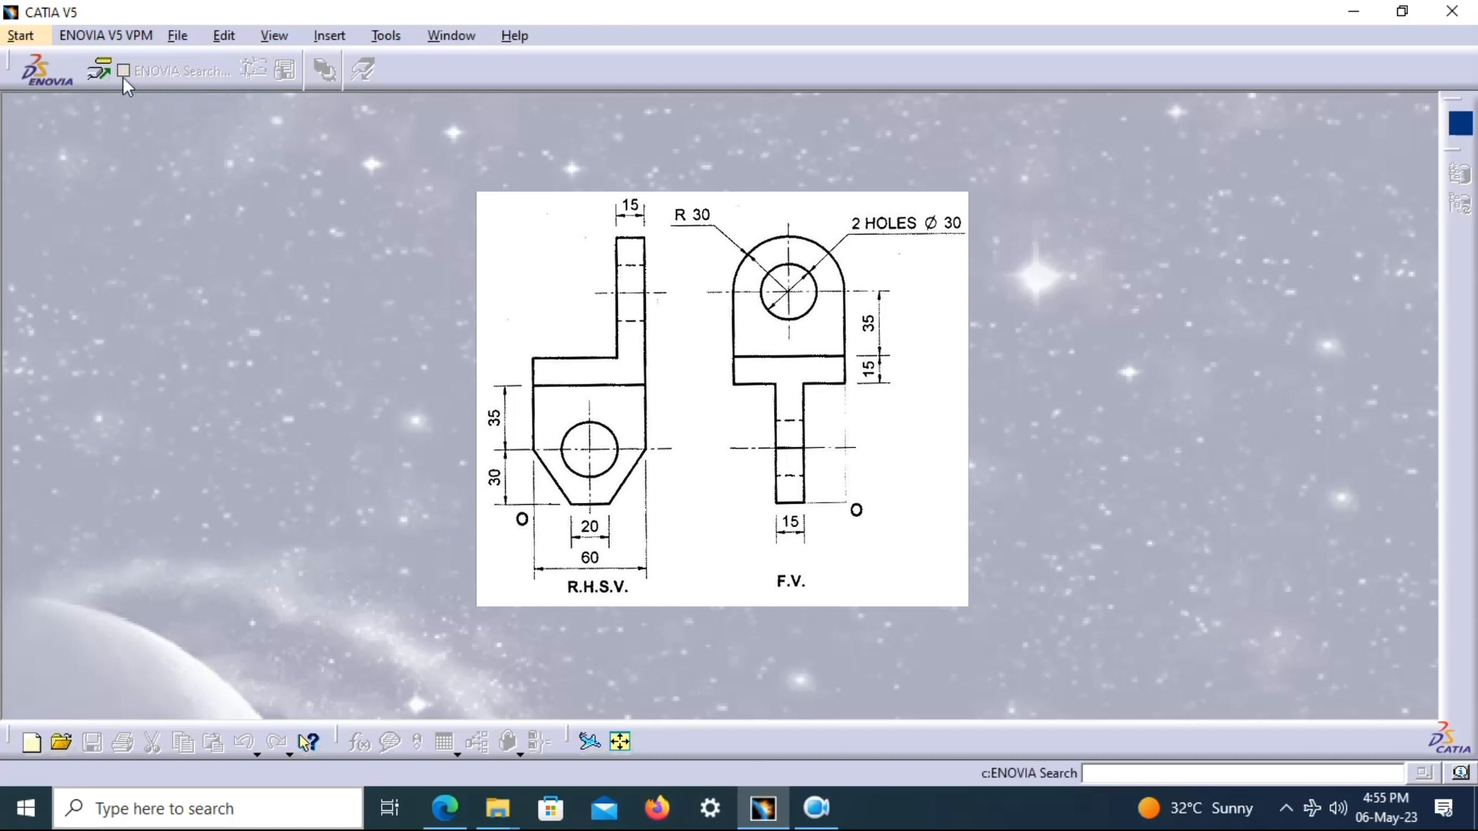
Create a new part named Part1 in Part Design and open a sketch on the xy plane
mouse_move(153, 87)
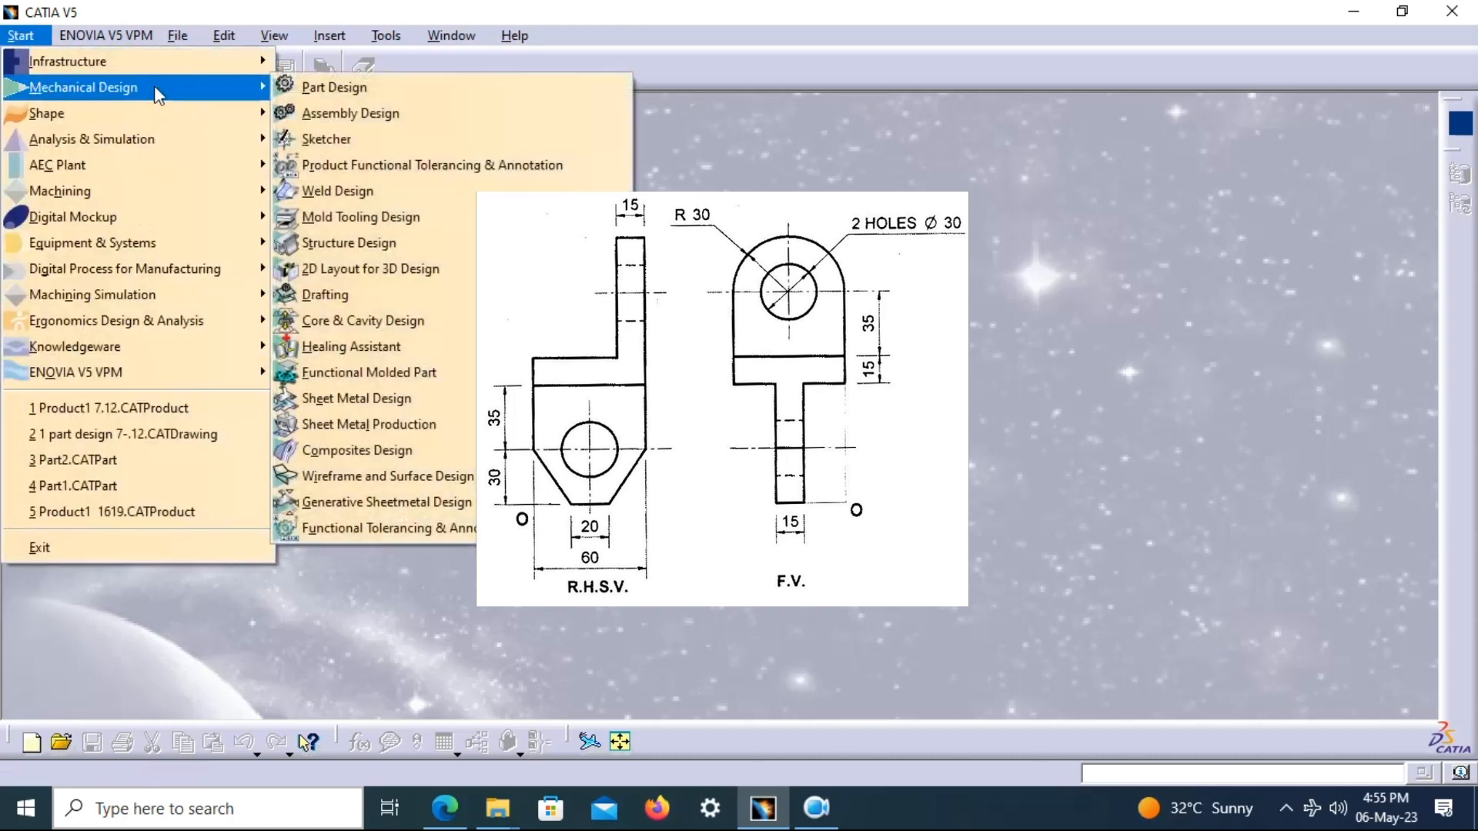
click(339, 88)
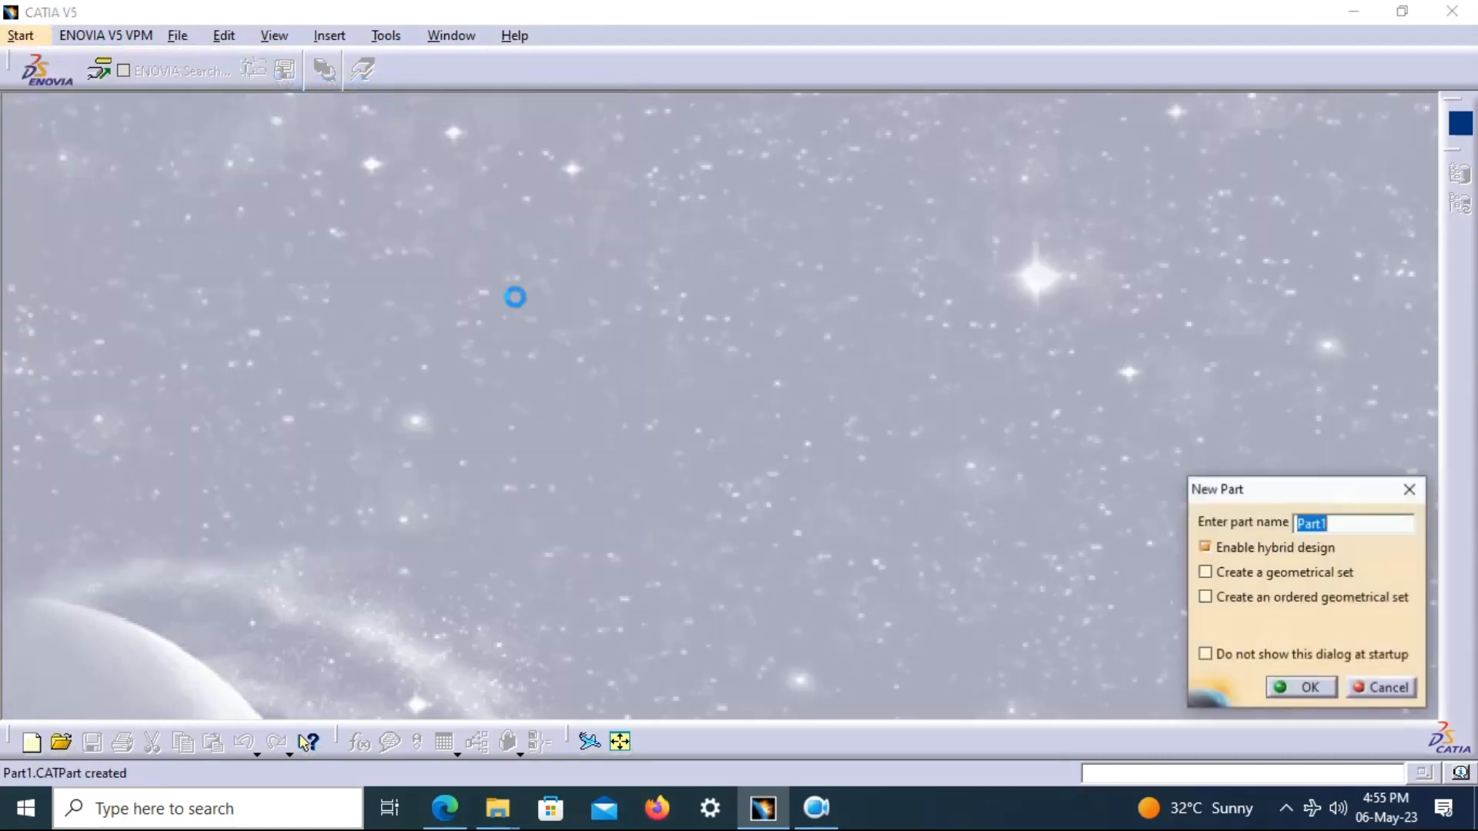
click(1306, 687)
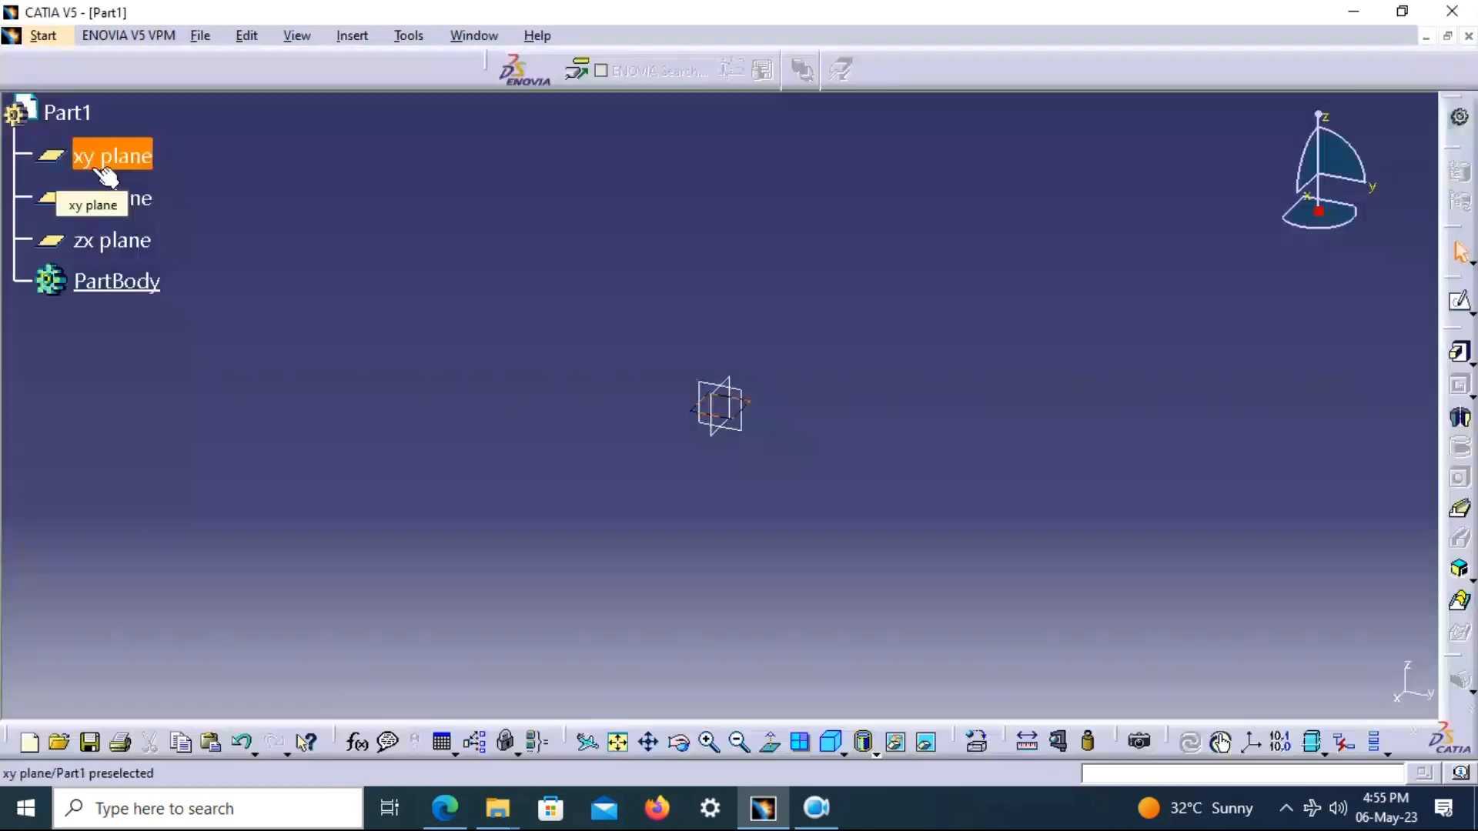
click(114, 156)
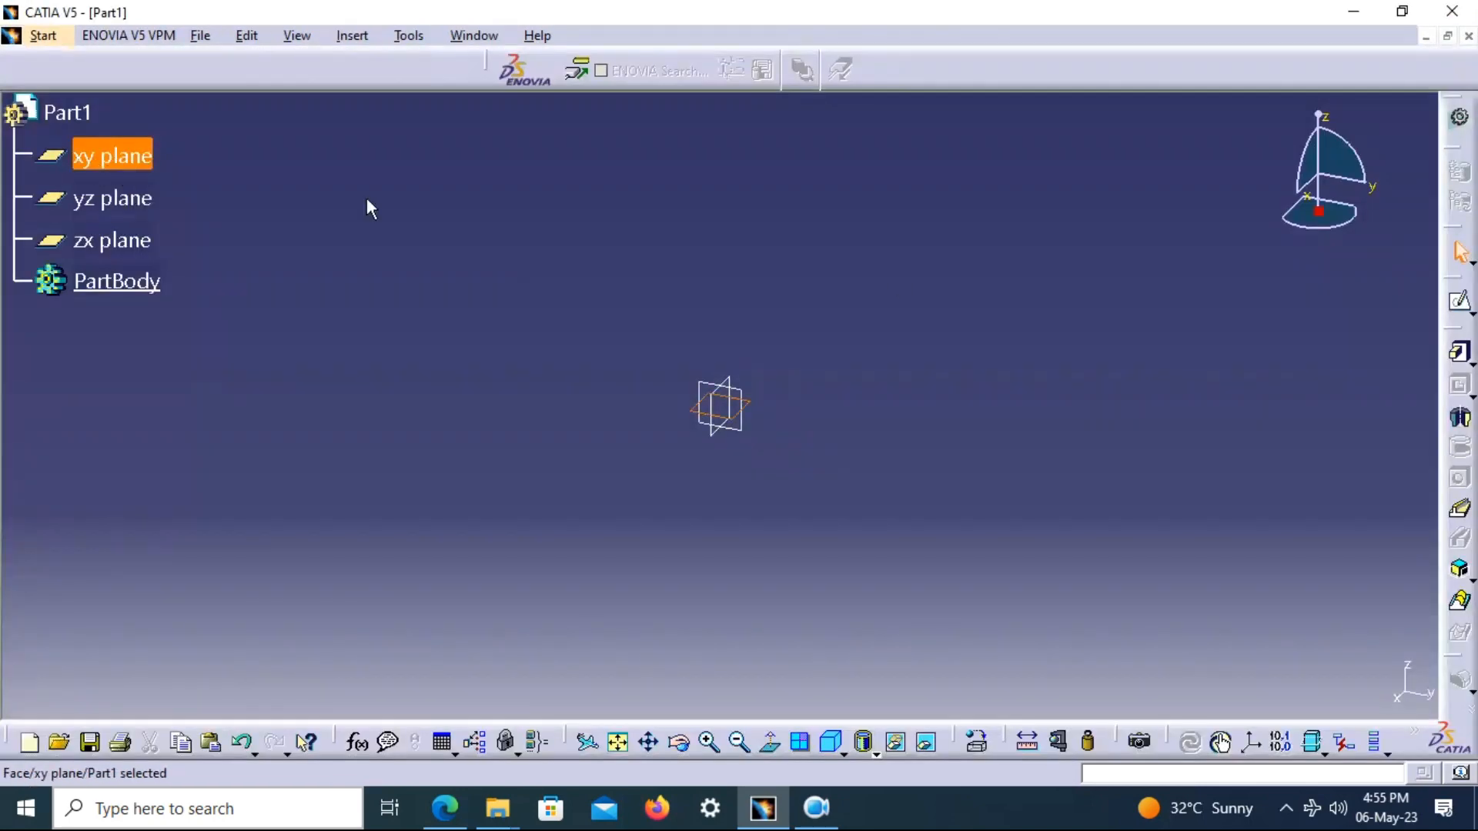
click(1459, 301)
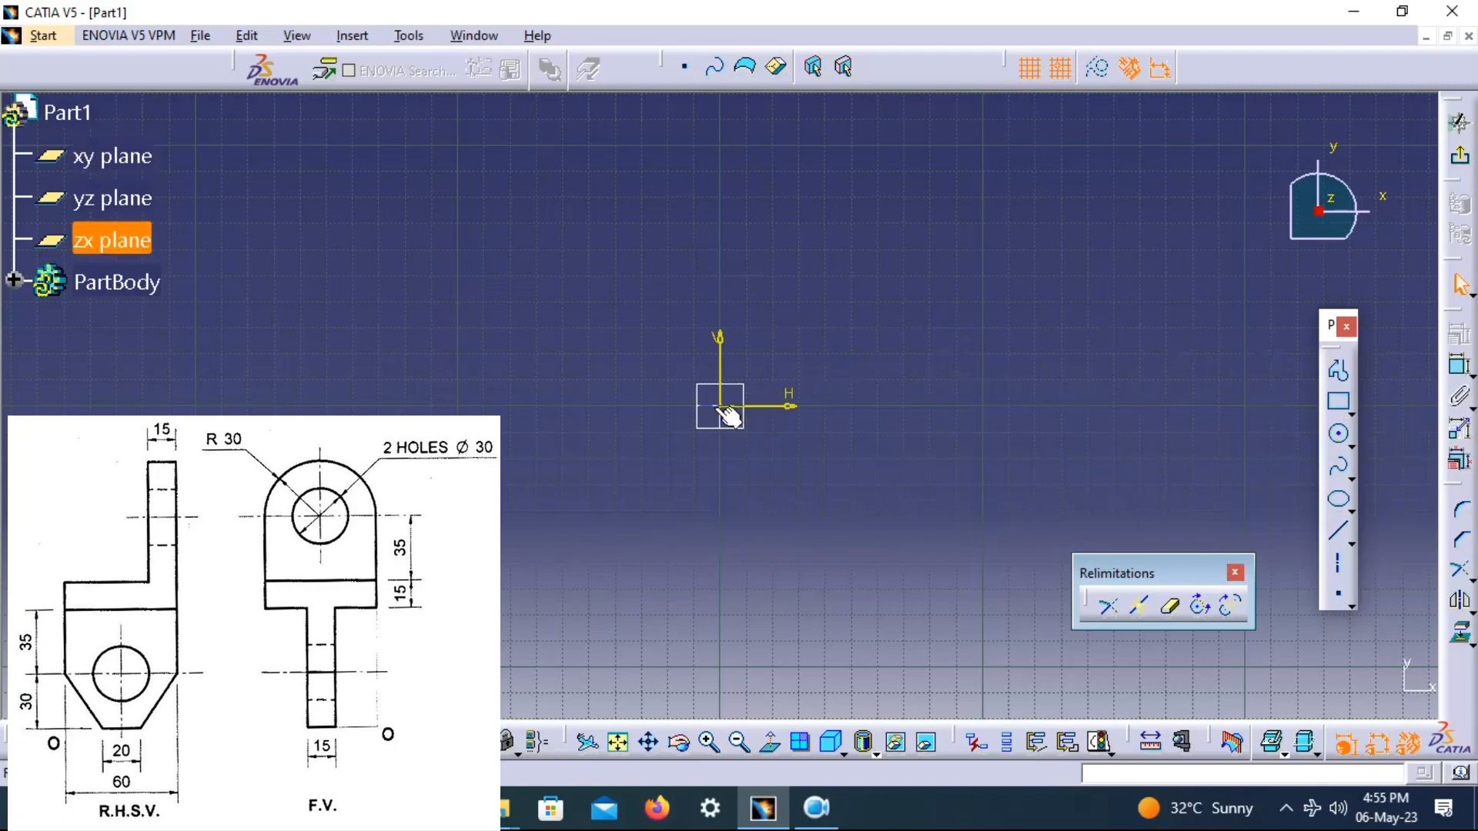
Sketch a circle centred on the origin and constrain its diameter to 30 mm
mouse_move(815, 422)
middle_down()
mouse_move(539, 436)
mouse_move(490, 471)
mouse_move(456, 467)
middle_up()
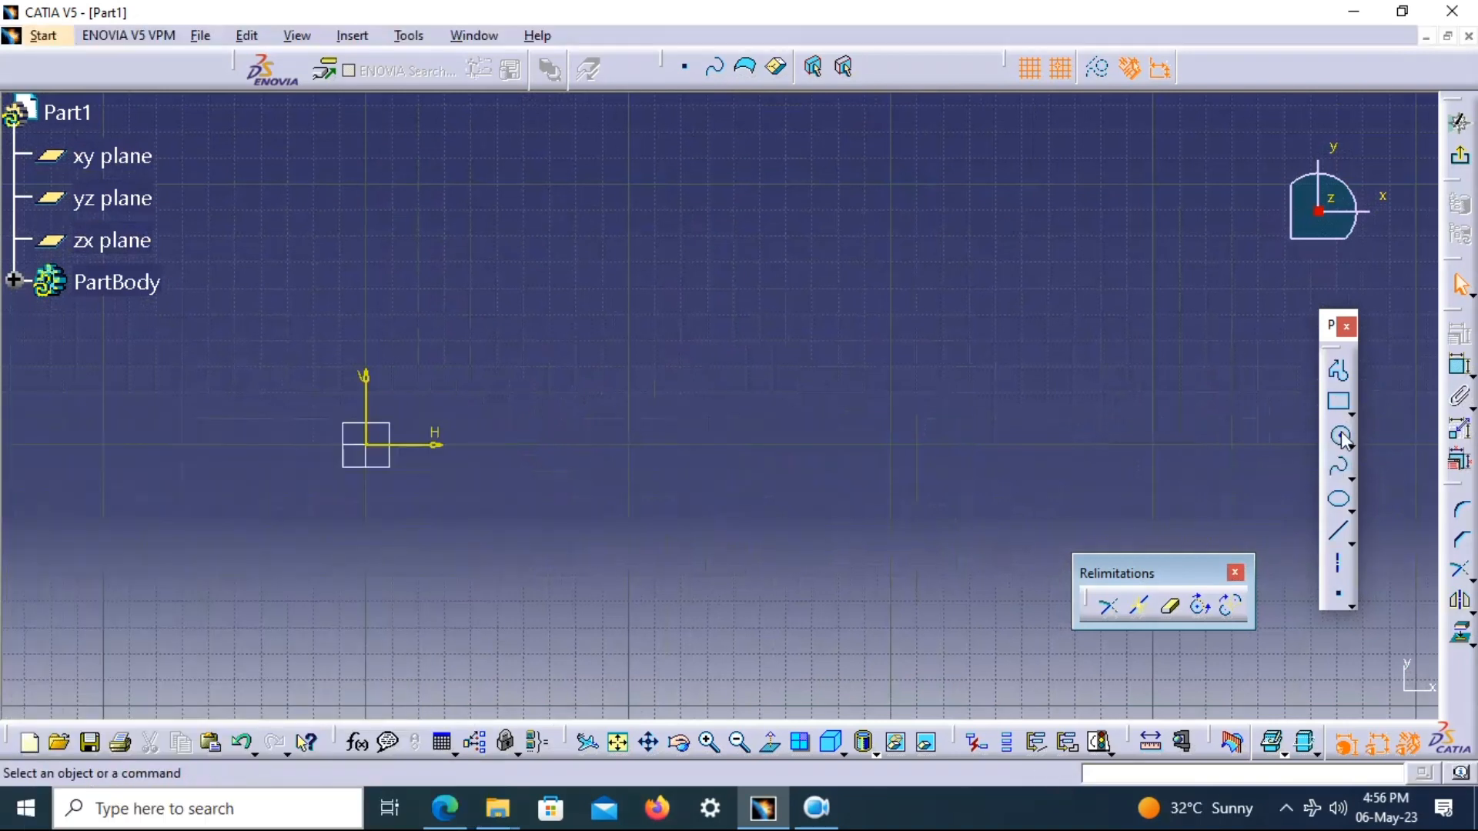
click(1338, 433)
click(367, 443)
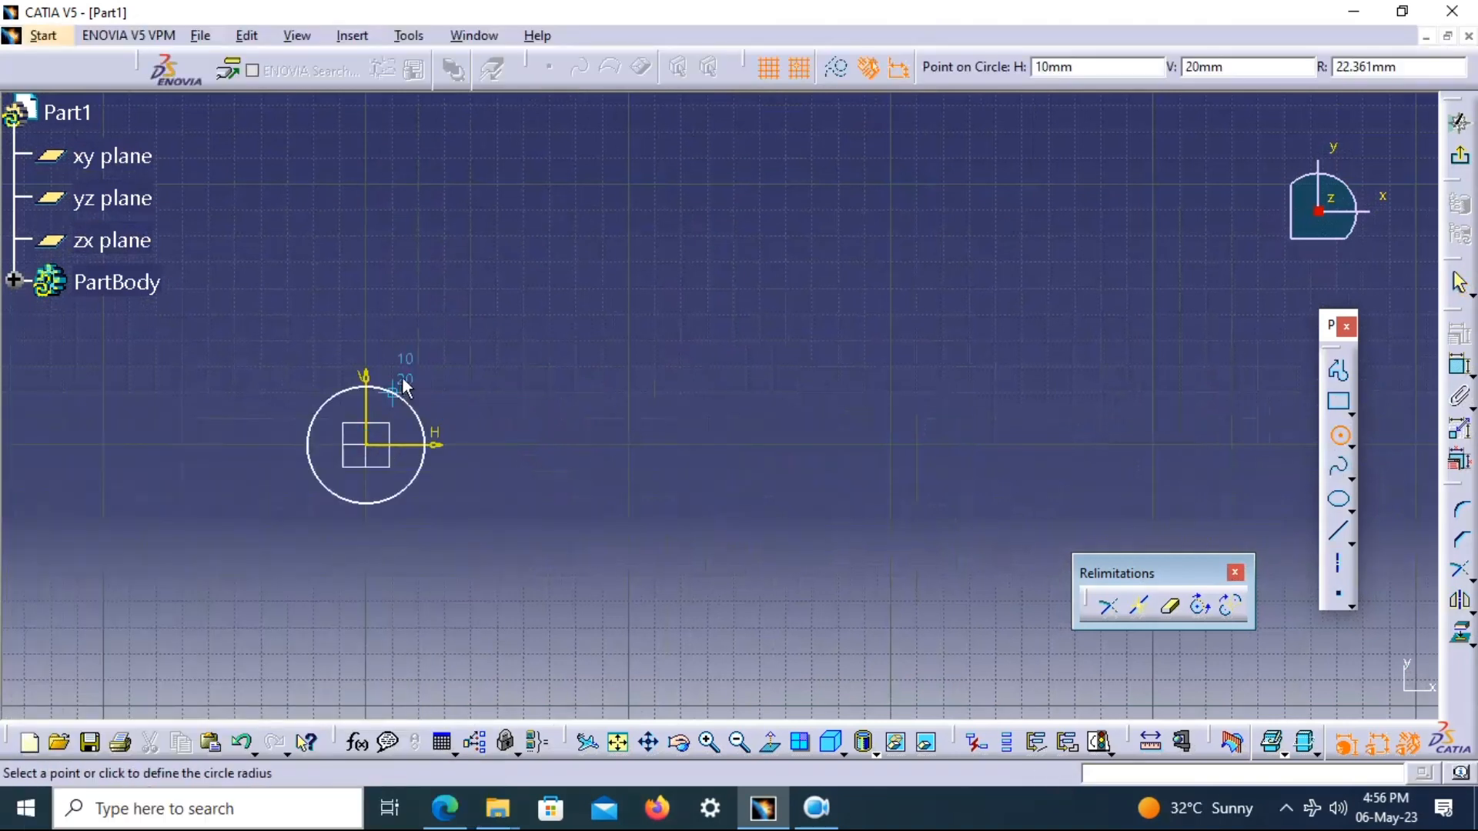
click(406, 376)
click(1458, 366)
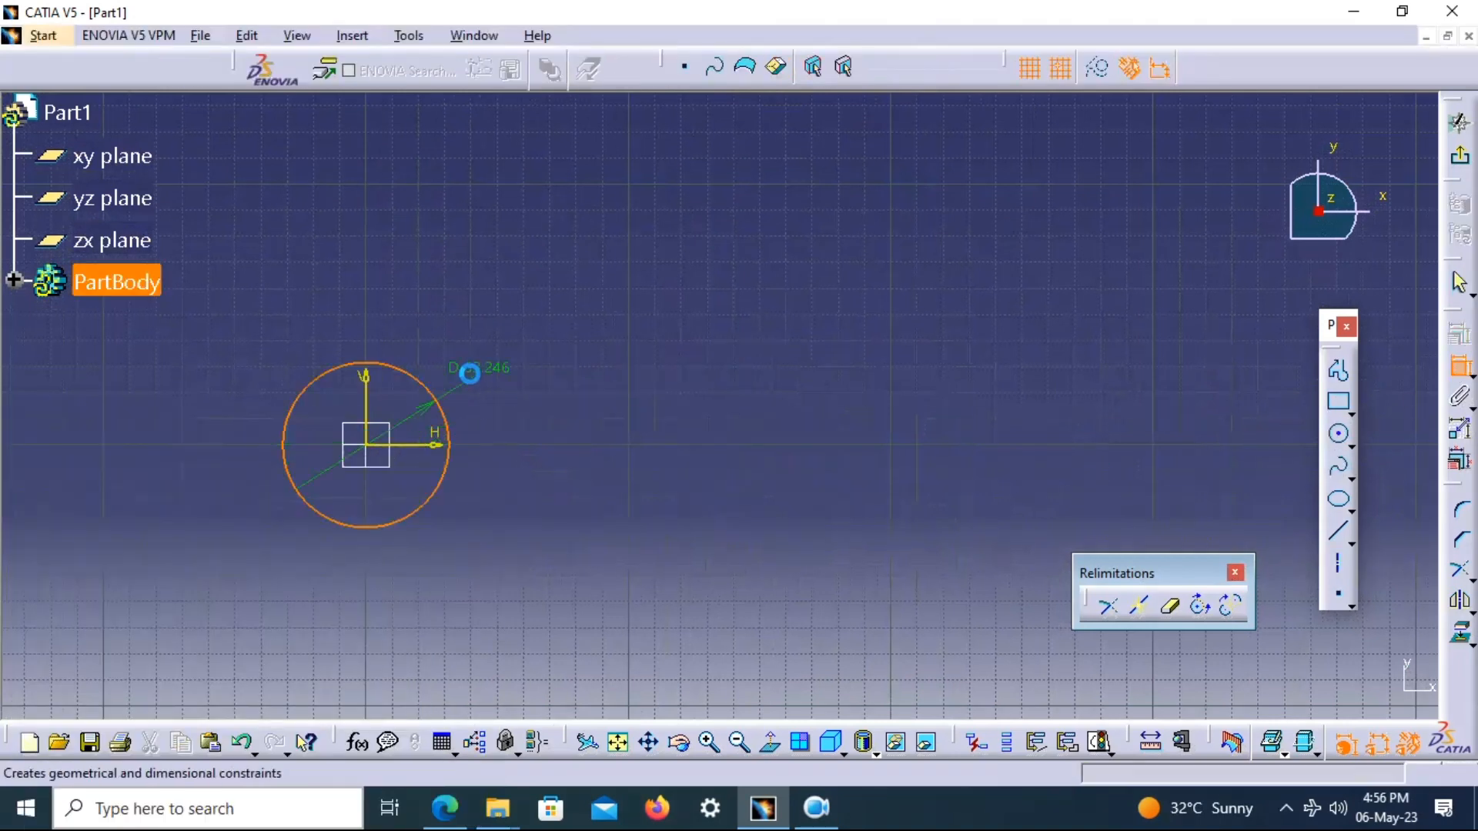
click(562, 363)
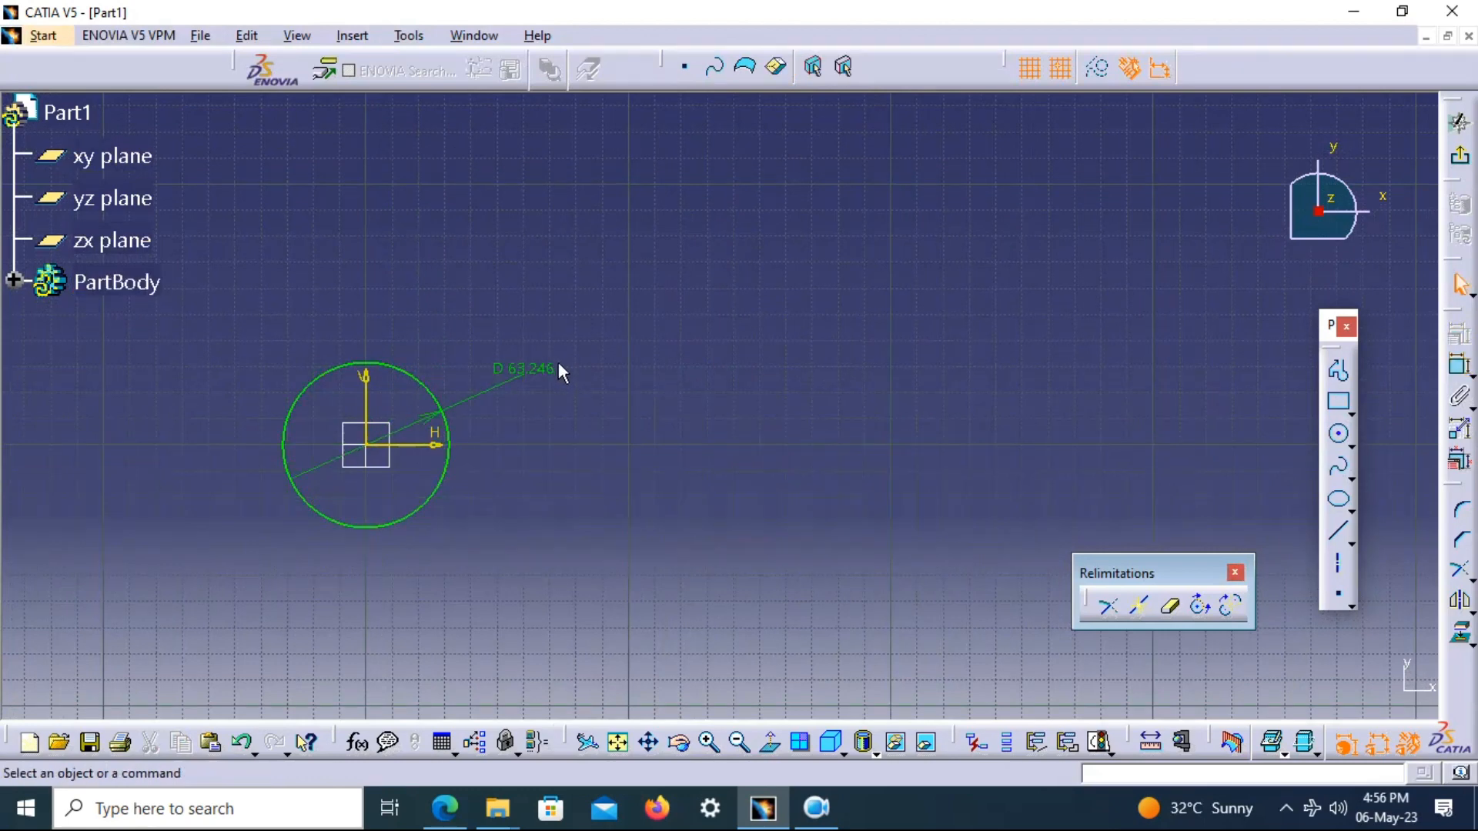
double_click(538, 368)
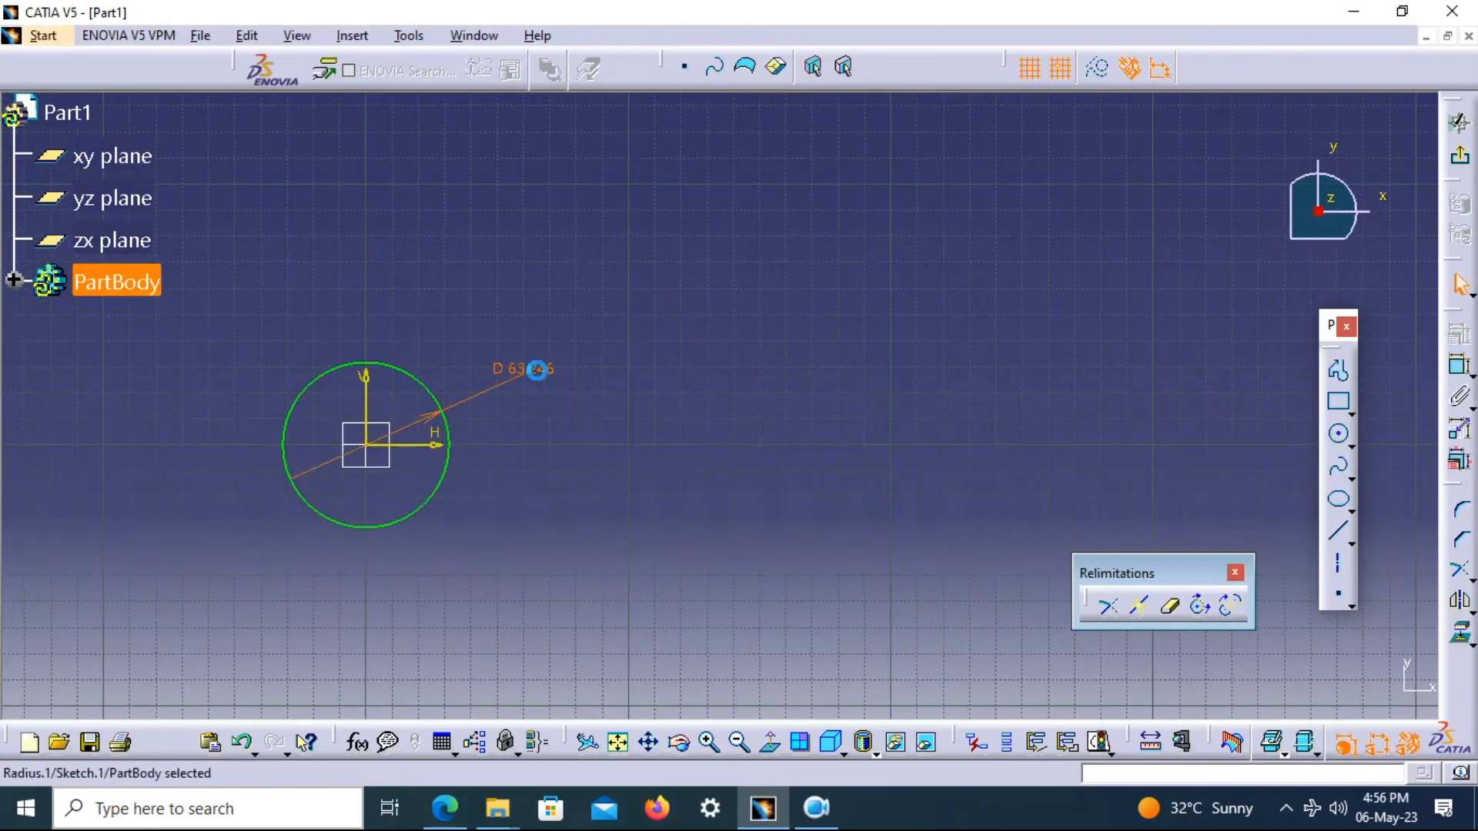
text(3)
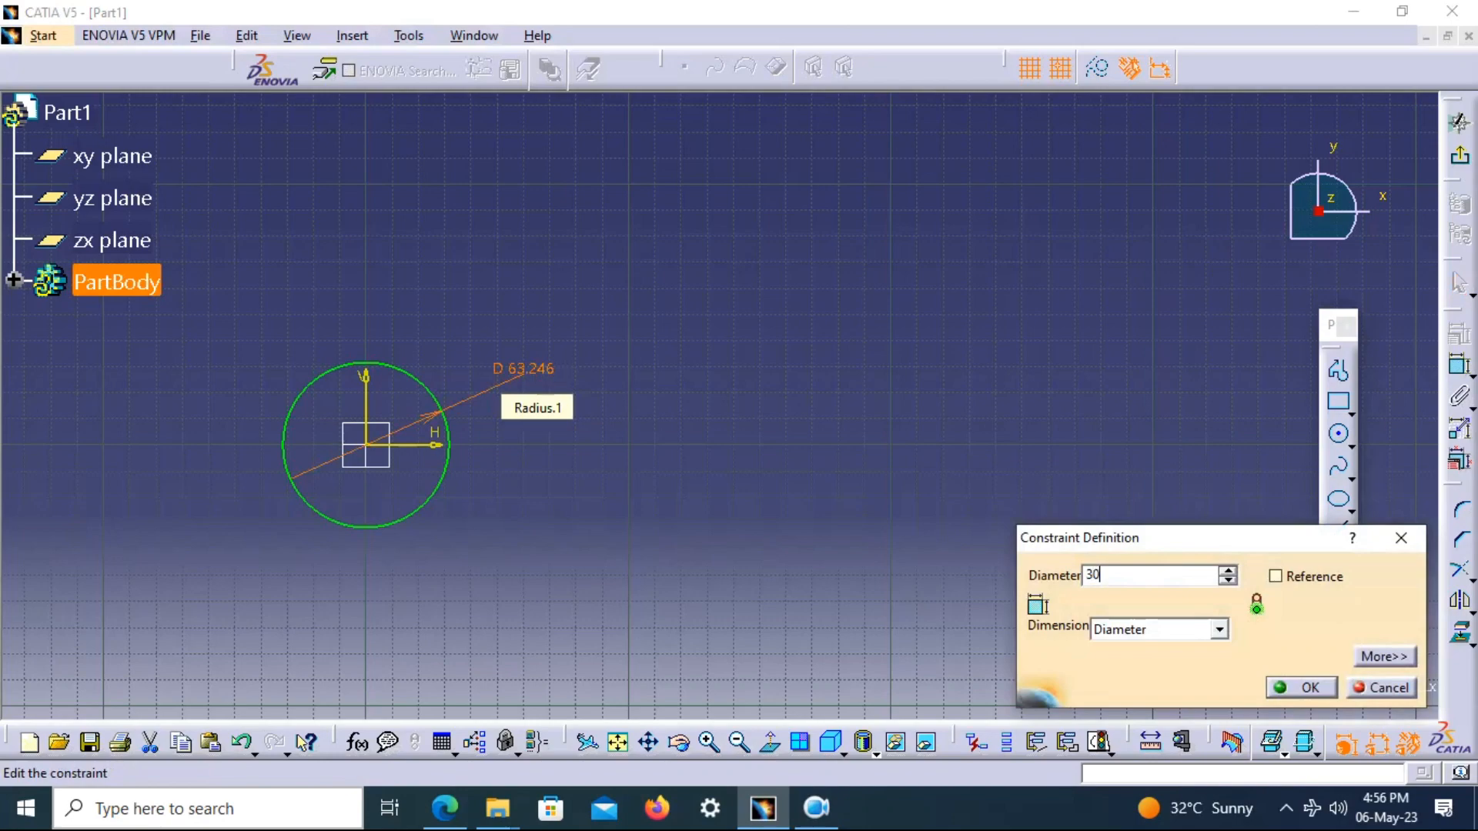
text(0)
key(Return)
Add a larger concentric circle at the origin and constrain its diameter to 60 mm
mouse_move(557, 441)
middle_down()
mouse_move(842, 389)
mouse_move(936, 430)
middle_up()
click(1340, 435)
mouse_move(578, 408)
middle_down()
mouse_move(482, 291)
mouse_move(376, 308)
mouse_move(664, 389)
middle_up()
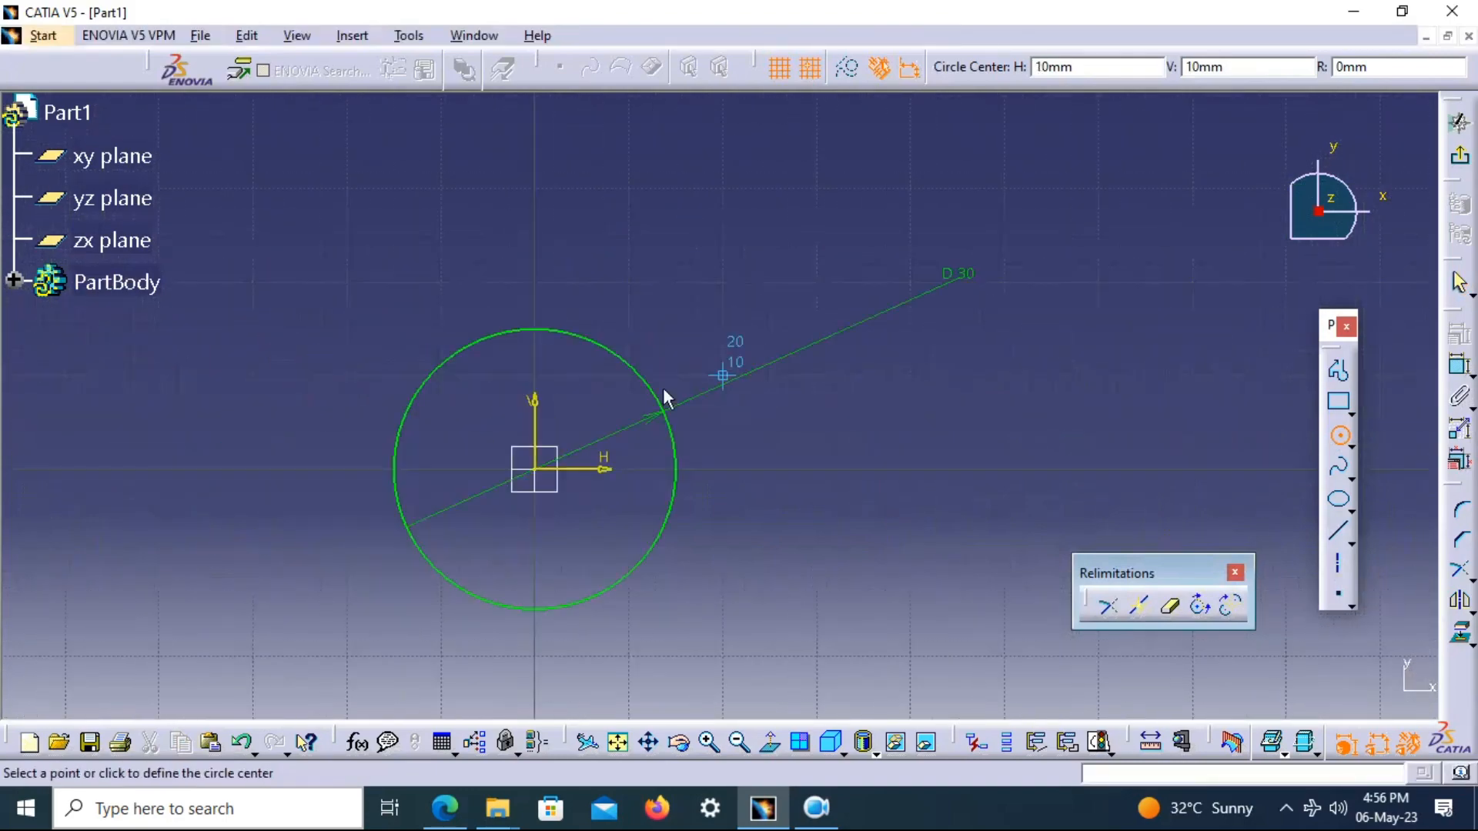
click(547, 471)
click(574, 408)
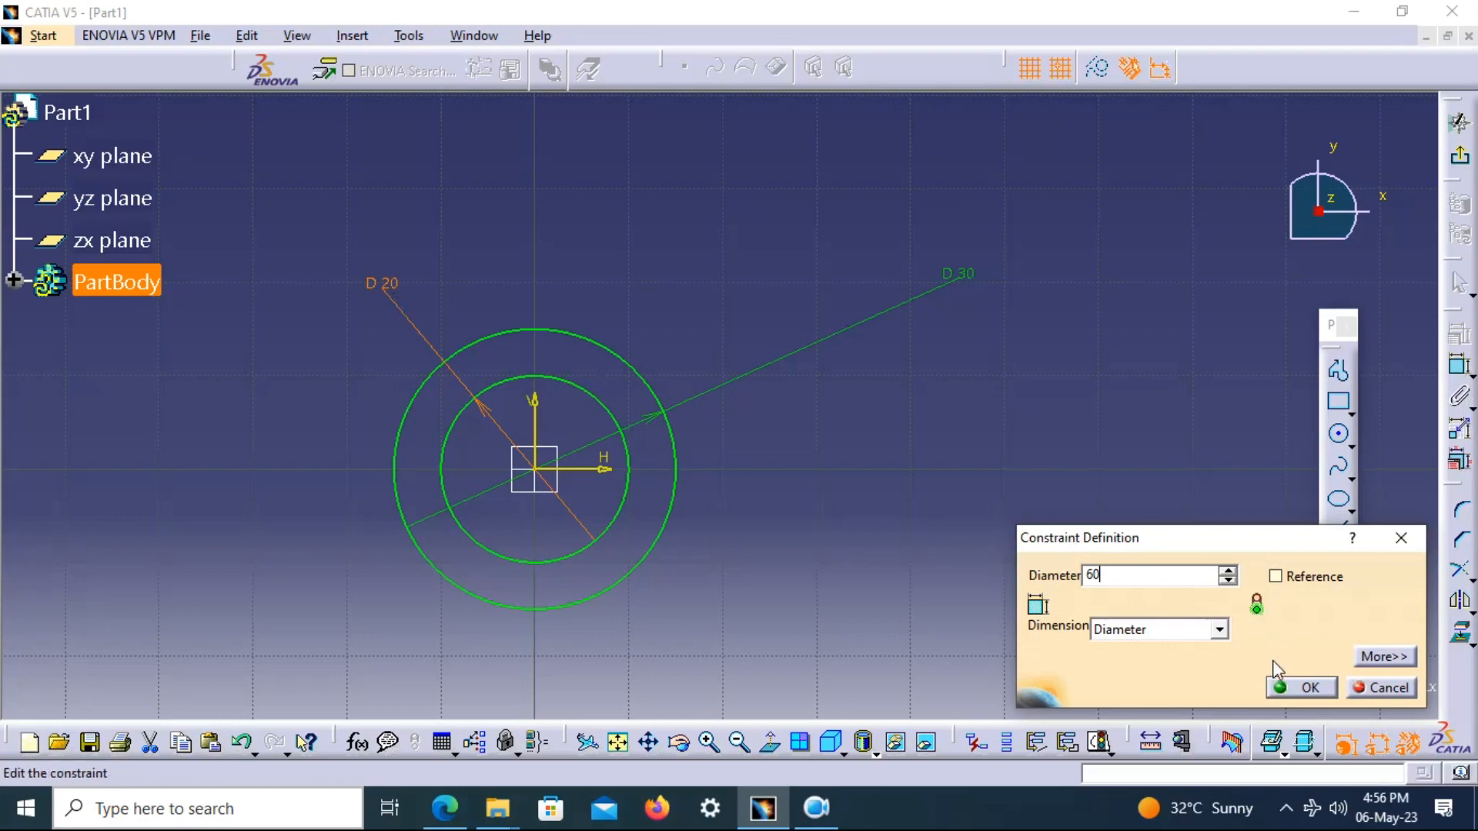
click(1293, 689)
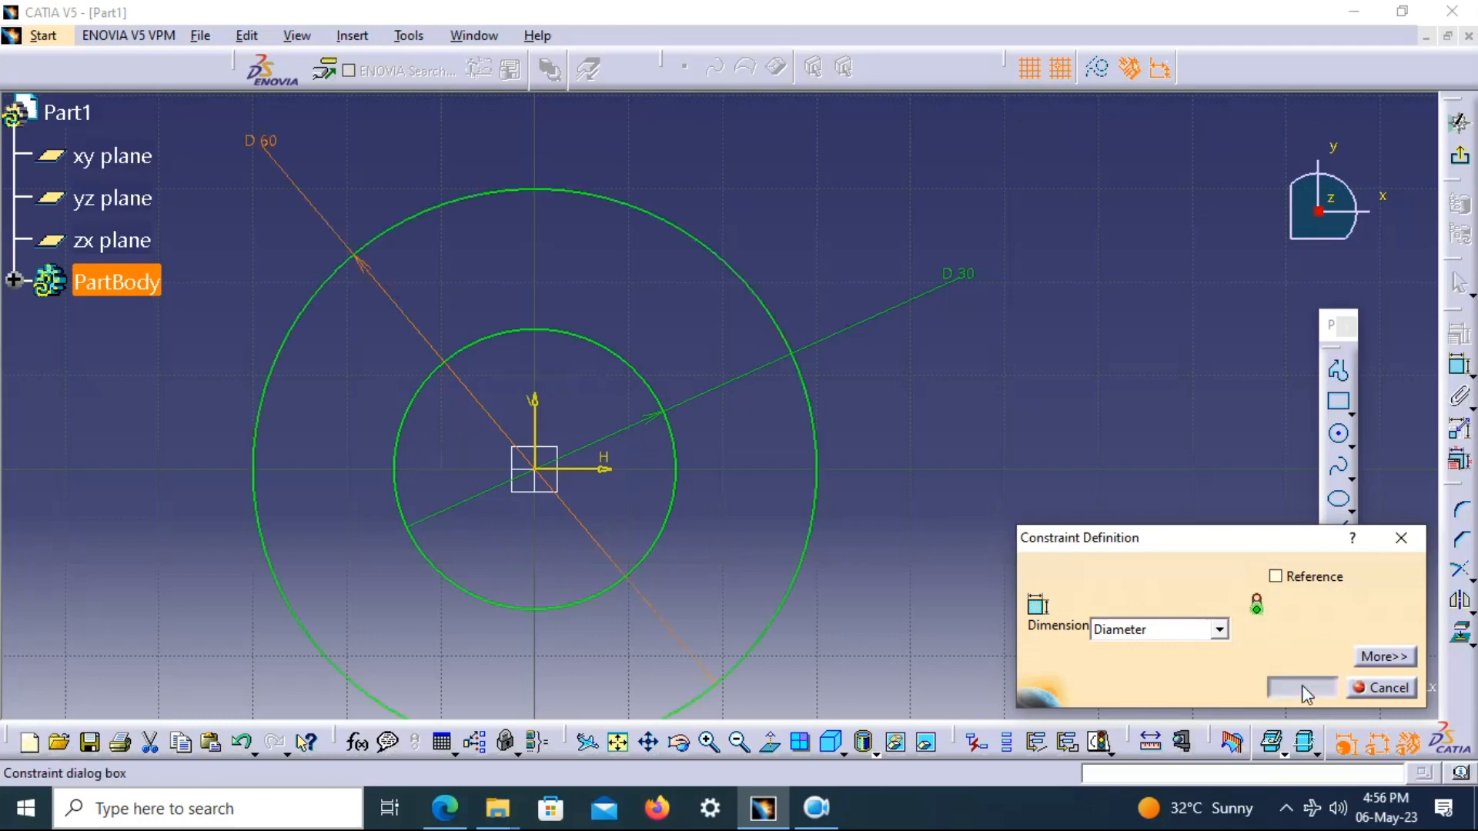
Draw a vertical line downward from the outer circle's right quadrant point and constrain its length to 35 mm
mouse_move(739, 386)
middle_down()
mouse_move(763, 436)
mouse_move(785, 350)
mouse_move(792, 505)
mouse_move(775, 455)
middle_up()
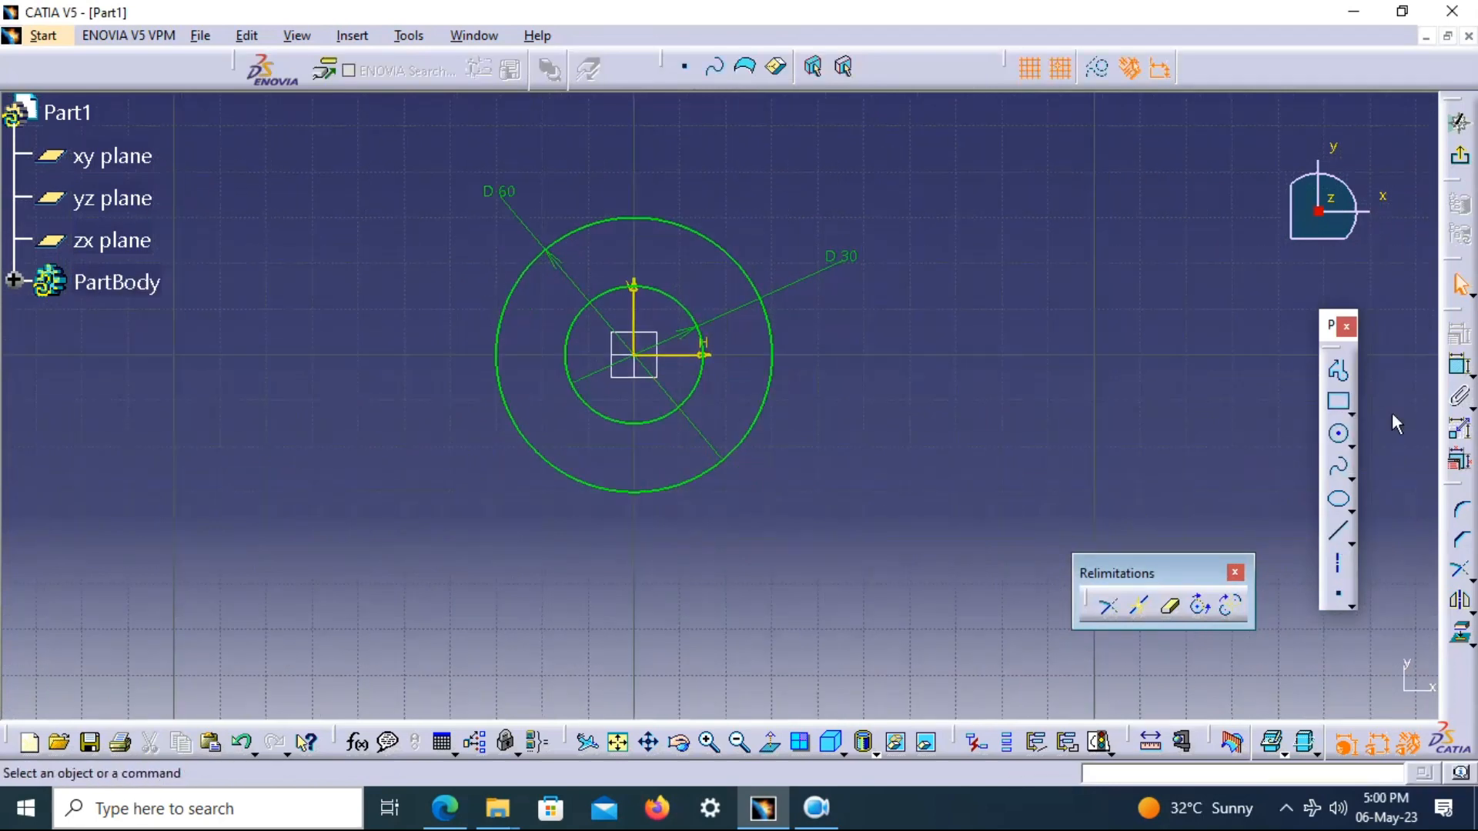
middle_drag(972, 512, 962, 461)
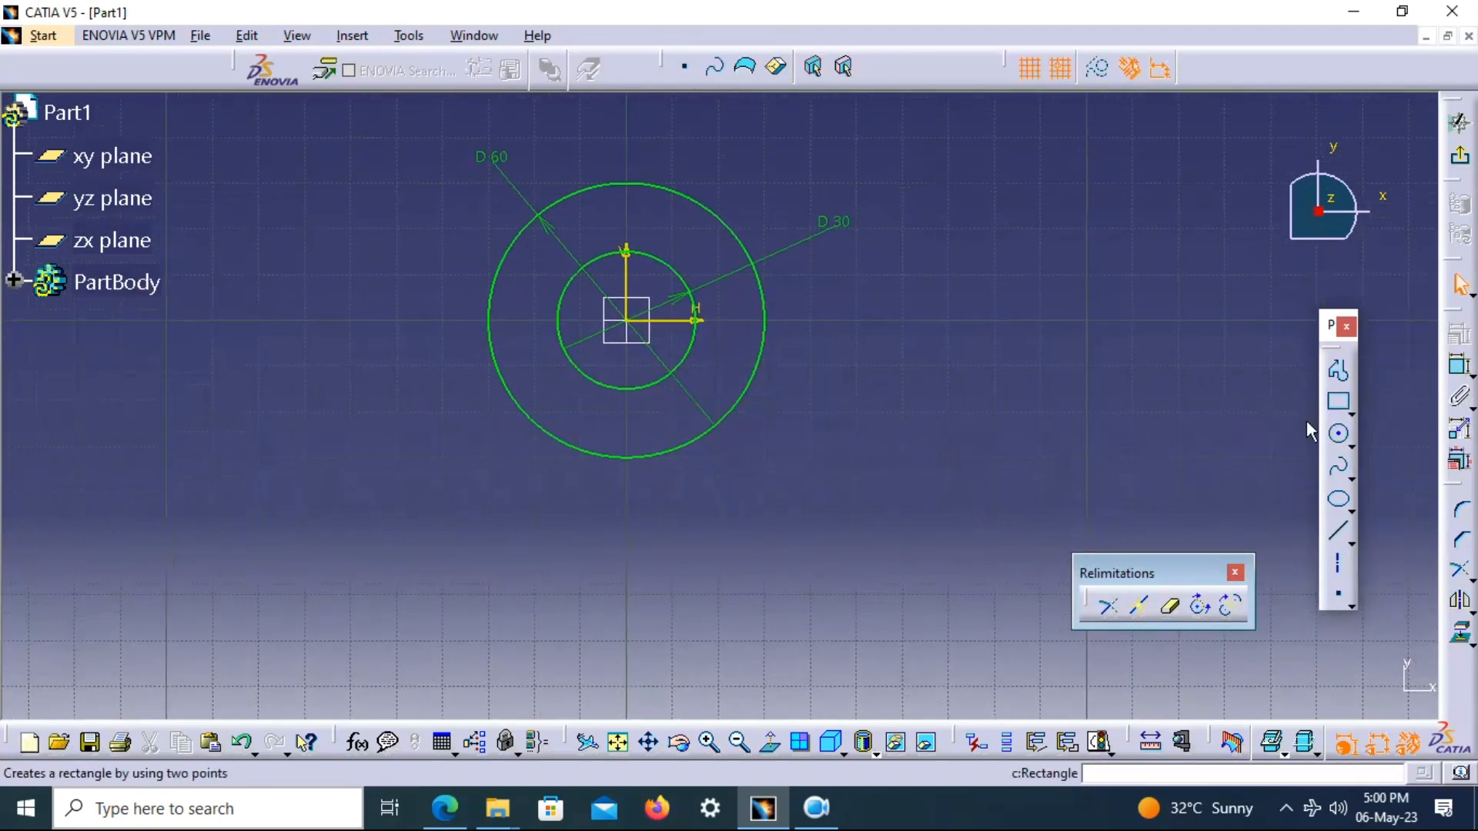
click(1341, 534)
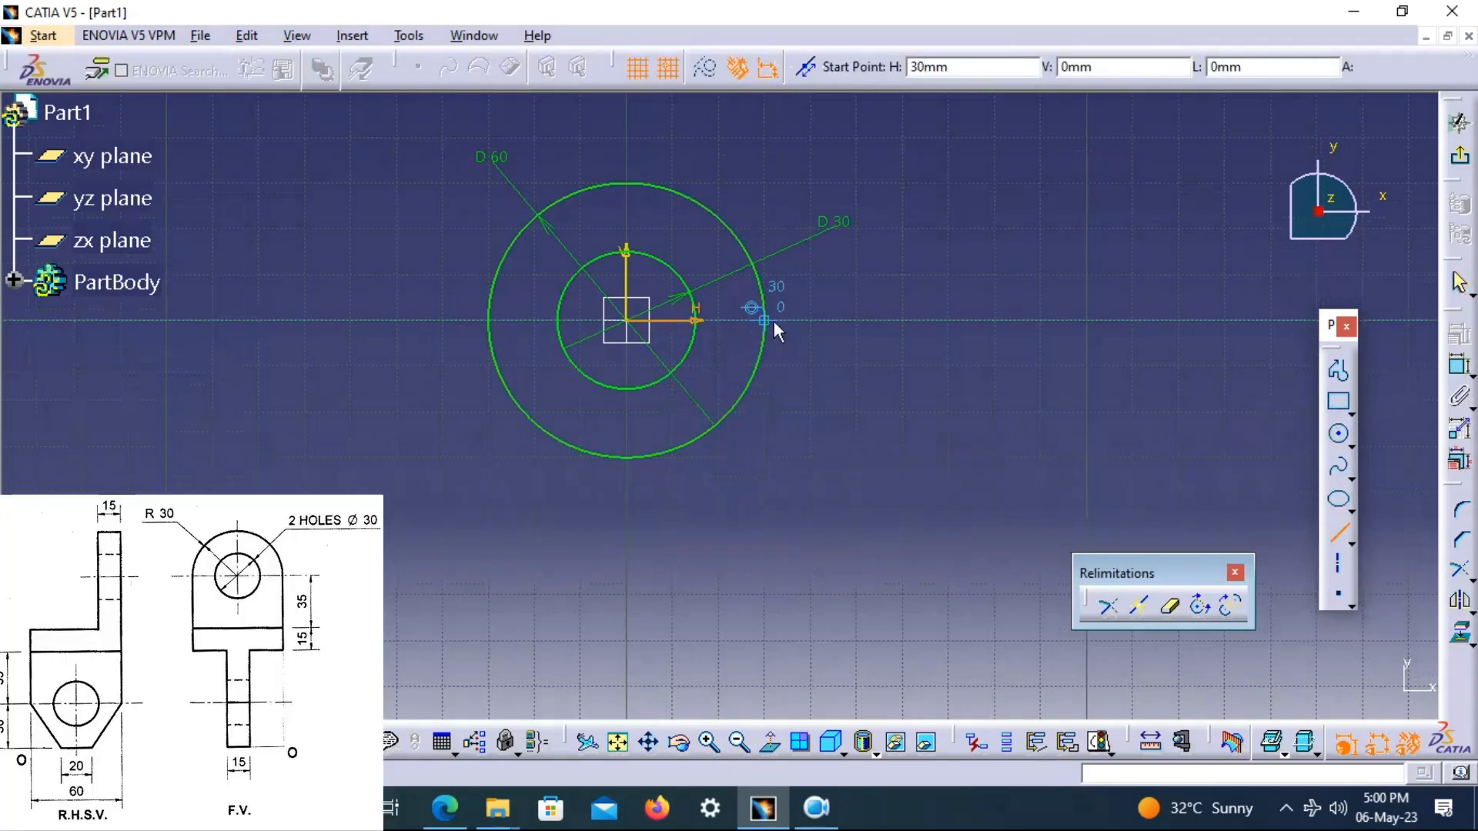
click(766, 320)
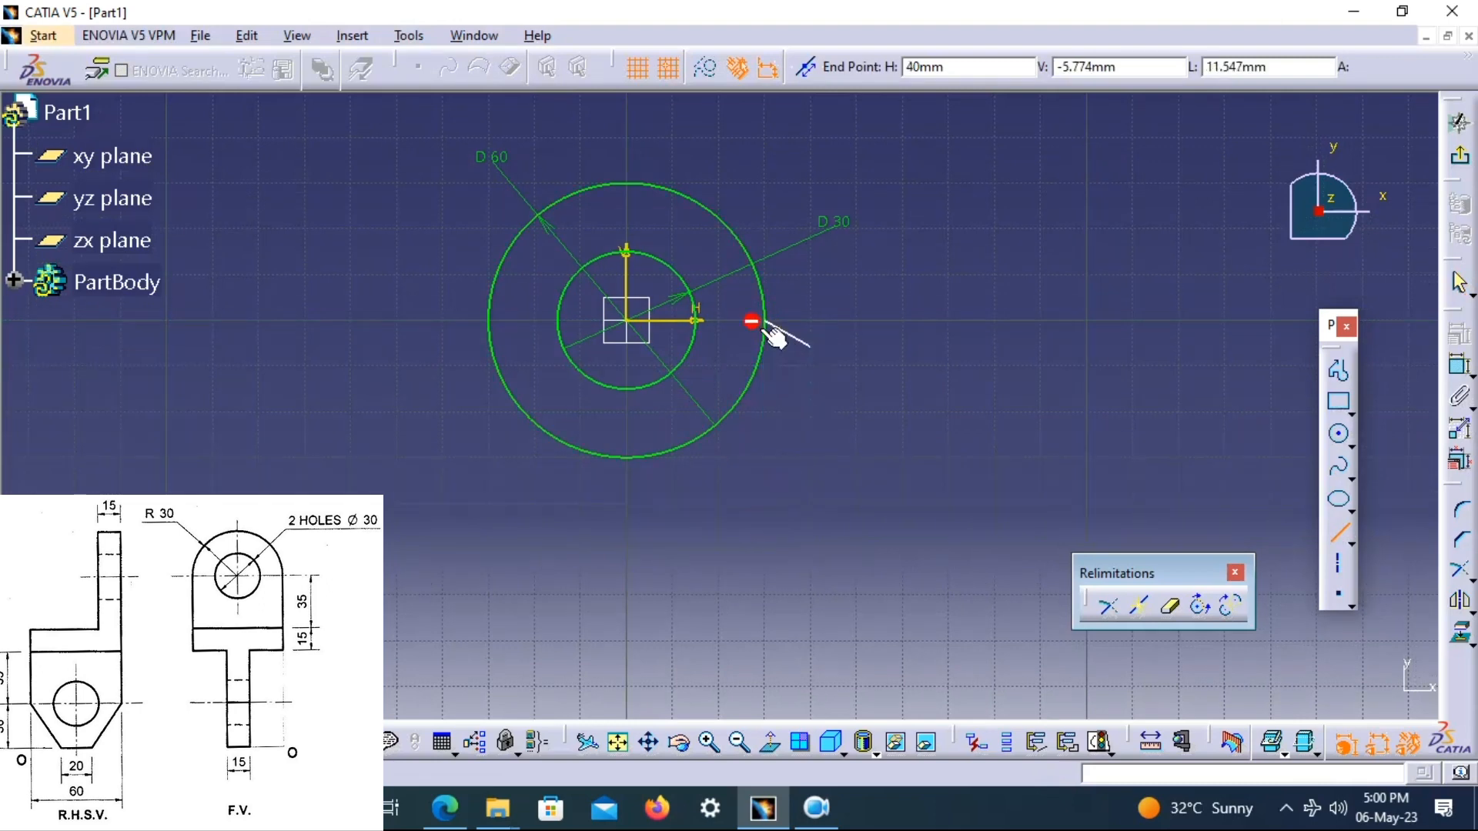
click(751, 516)
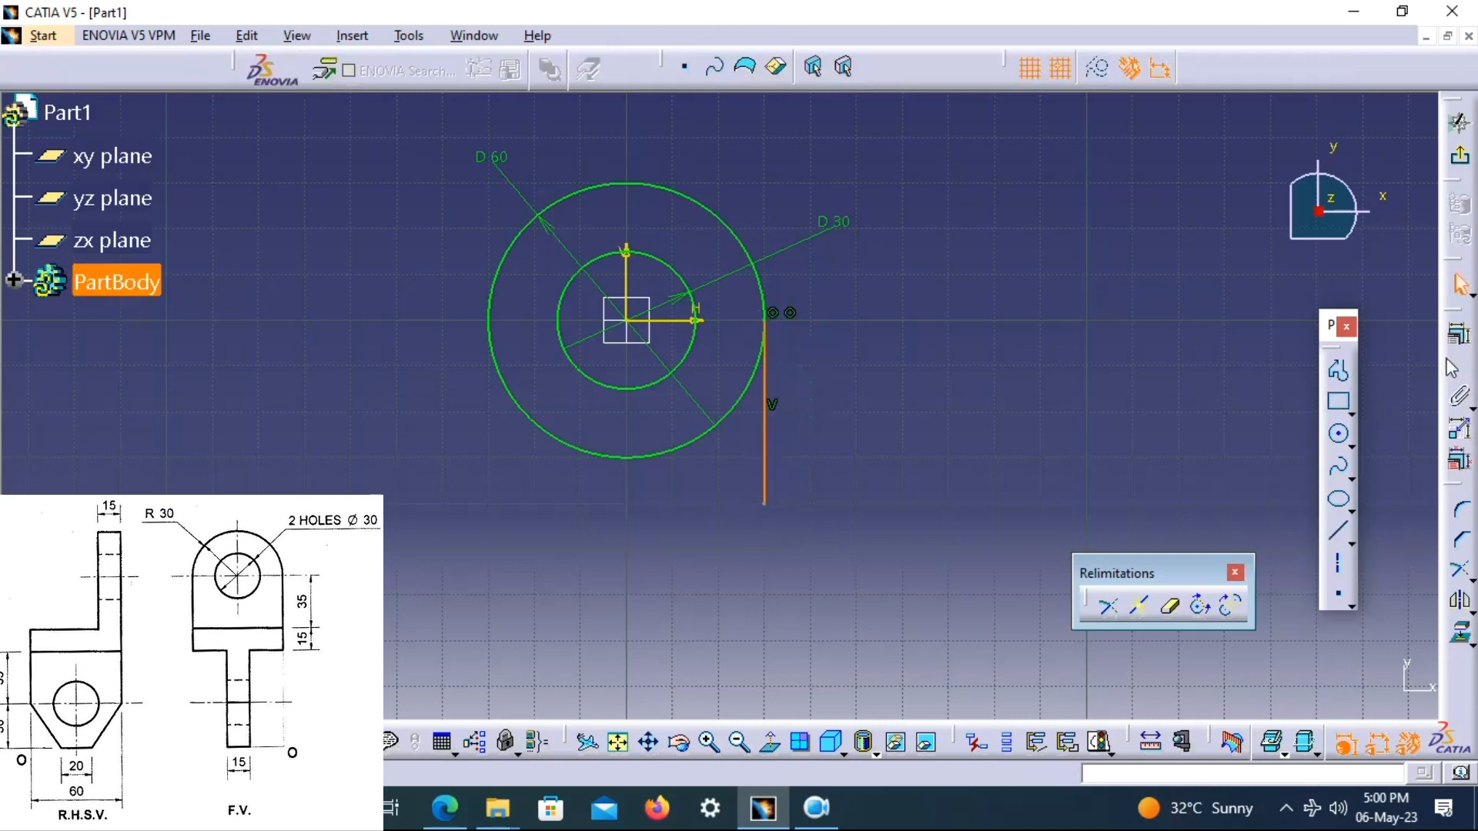
click(1458, 364)
click(813, 402)
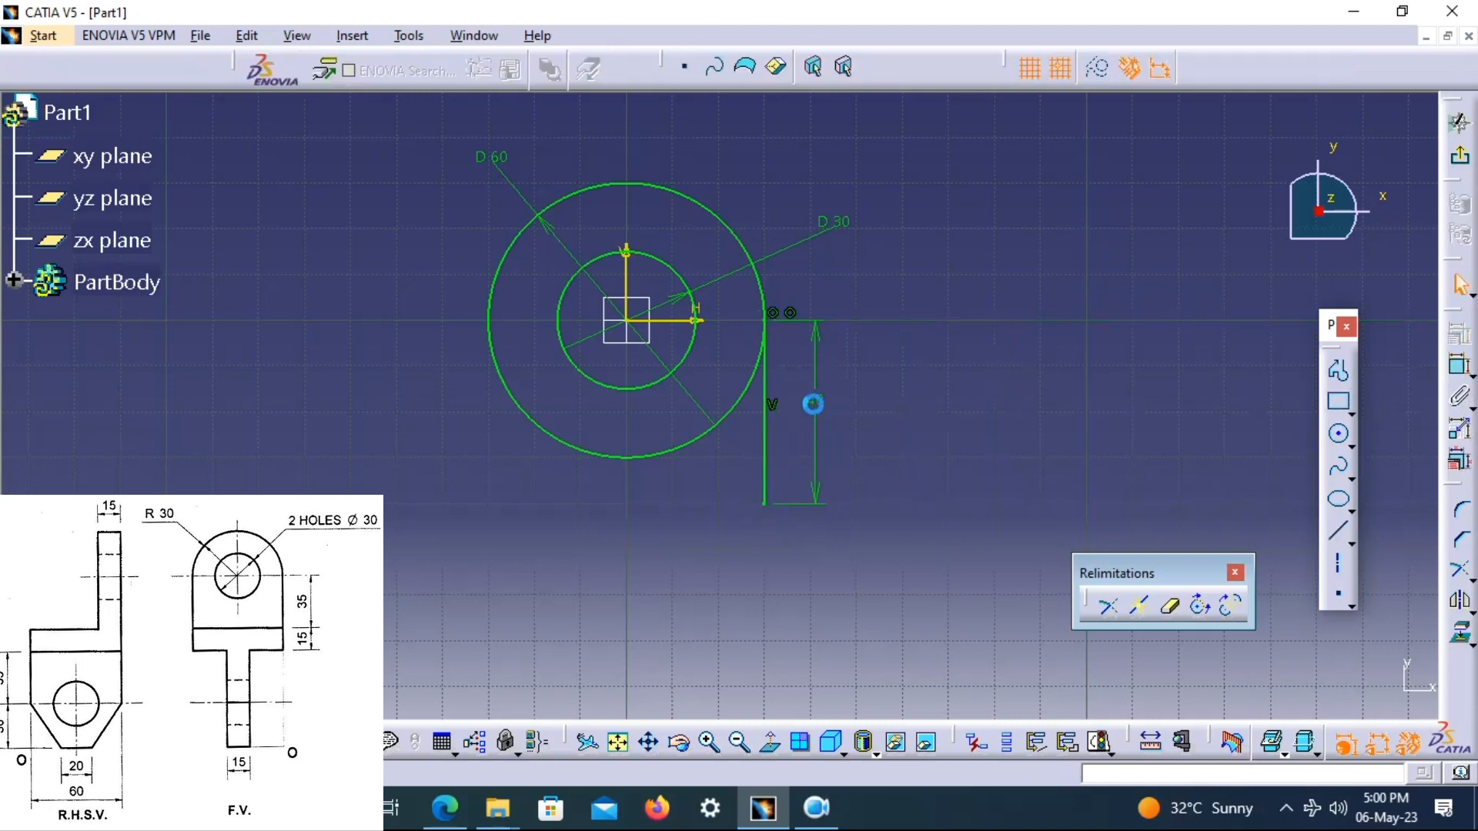
double_click(813, 399)
text(35)
key(Return)
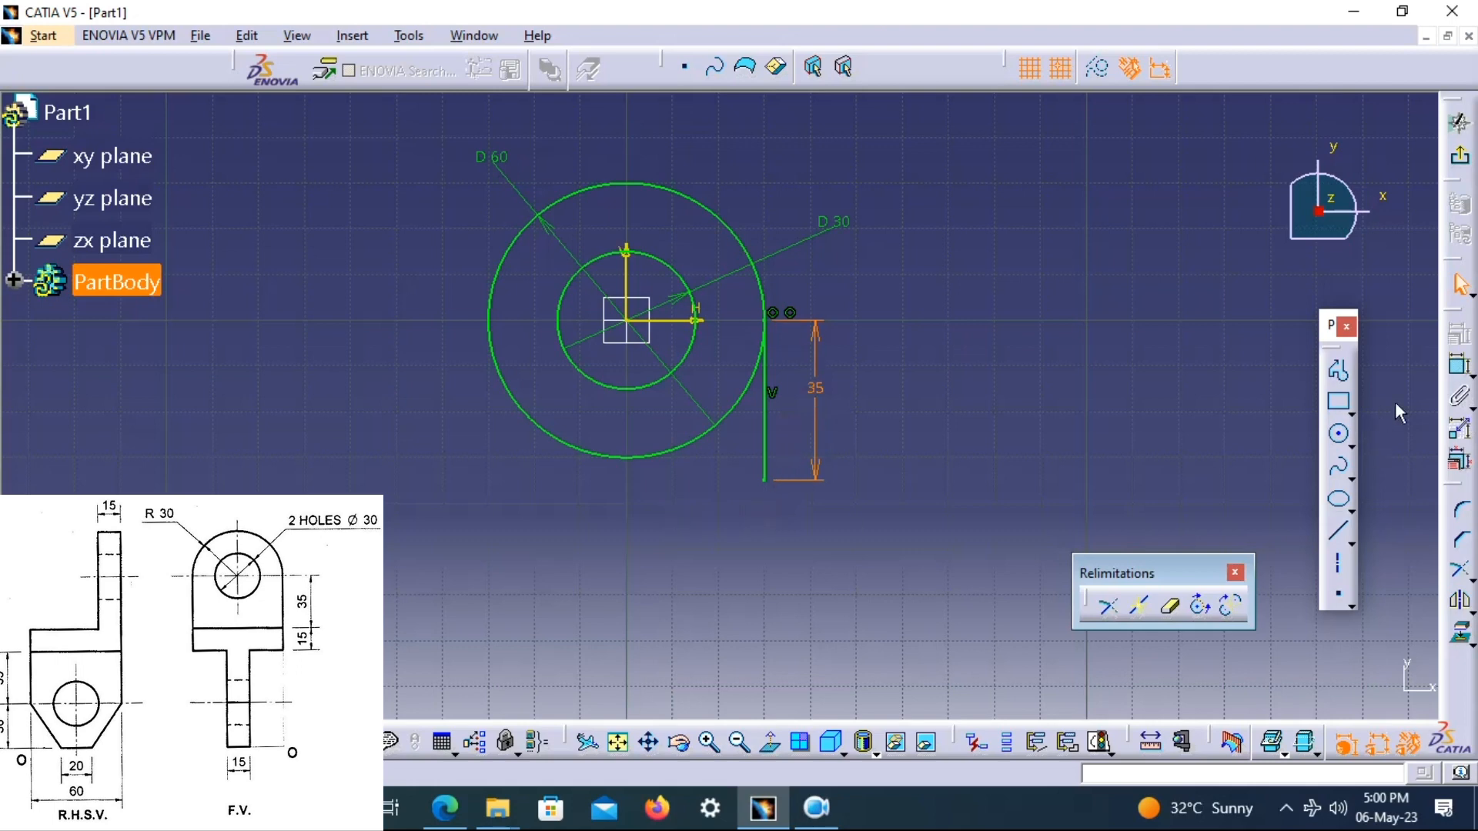
Draw a horizontal base line leftward from the vertical line's lower end, dimension it at 60 mm and centre the dimension text
click(1339, 531)
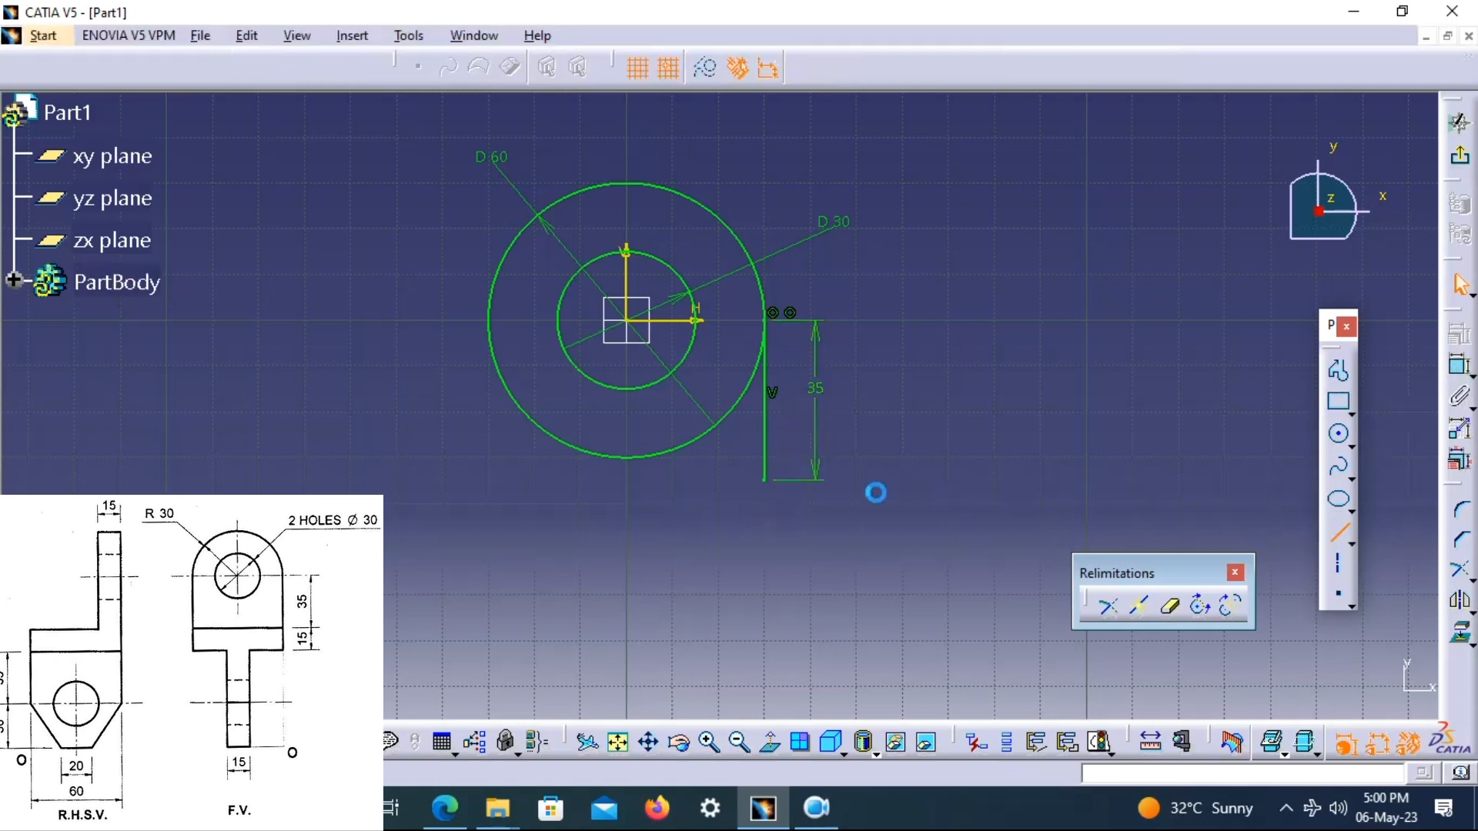
click(765, 481)
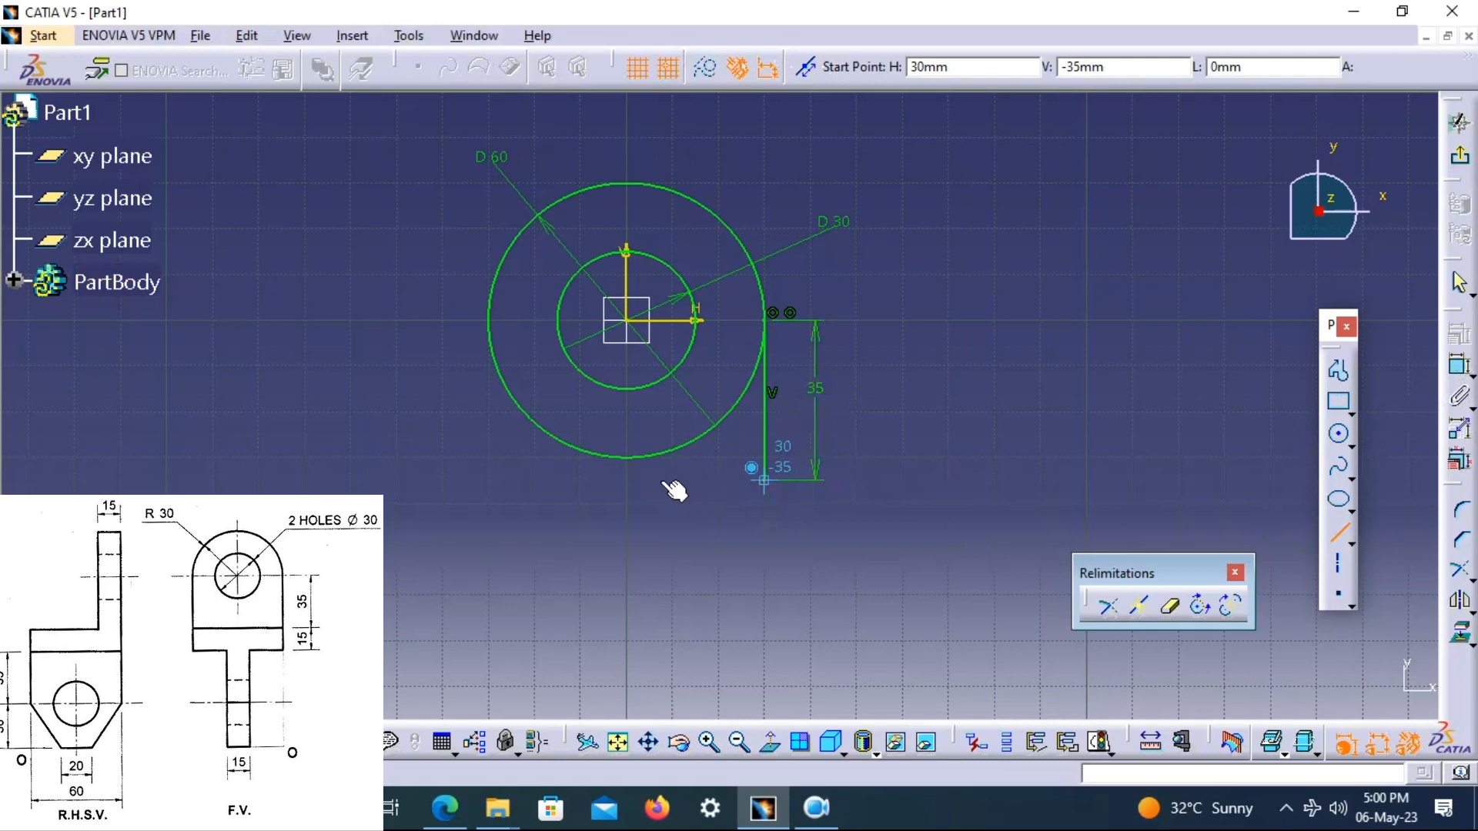
click(464, 476)
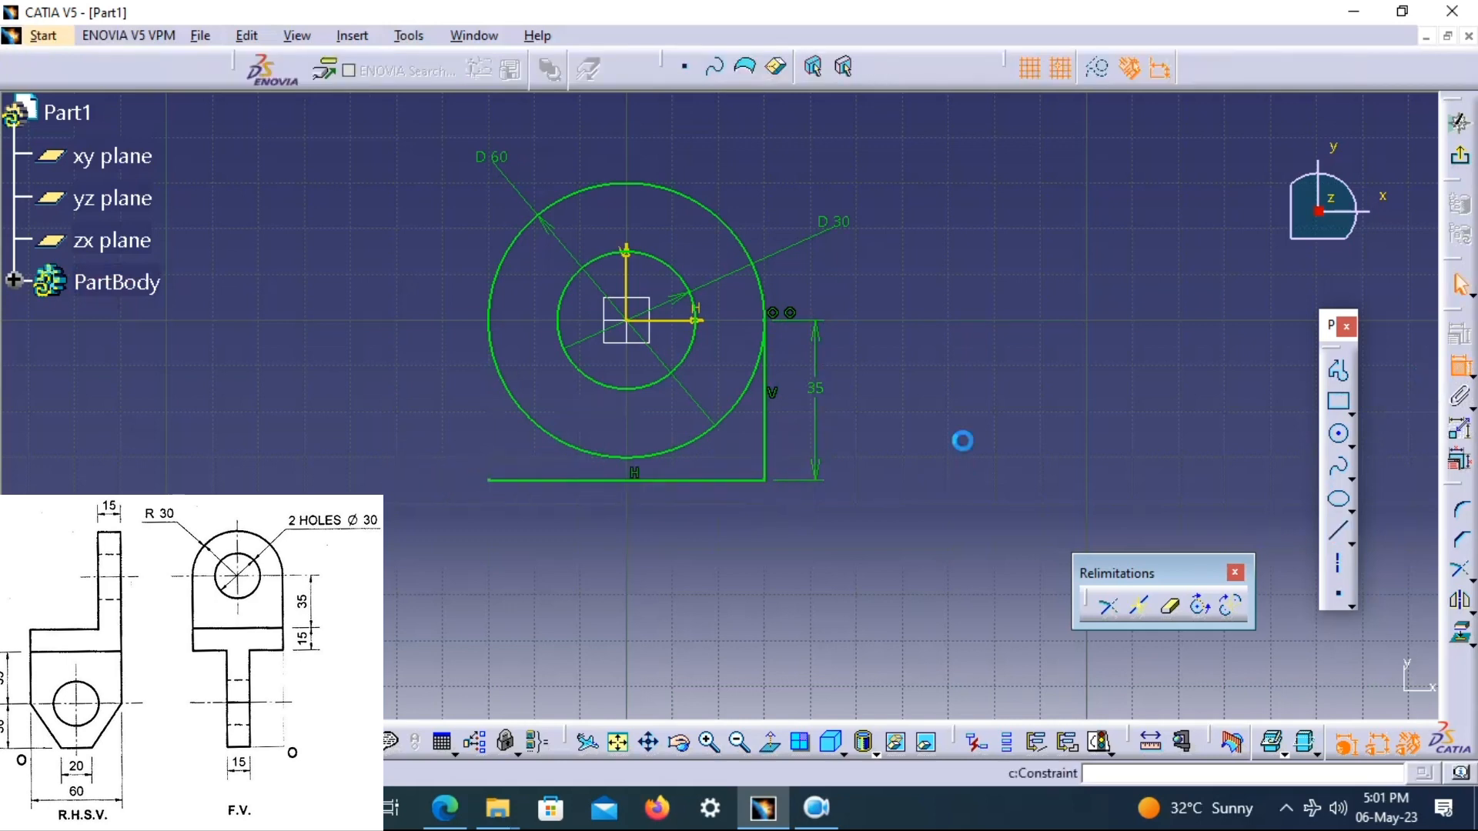
click(680, 481)
click(680, 529)
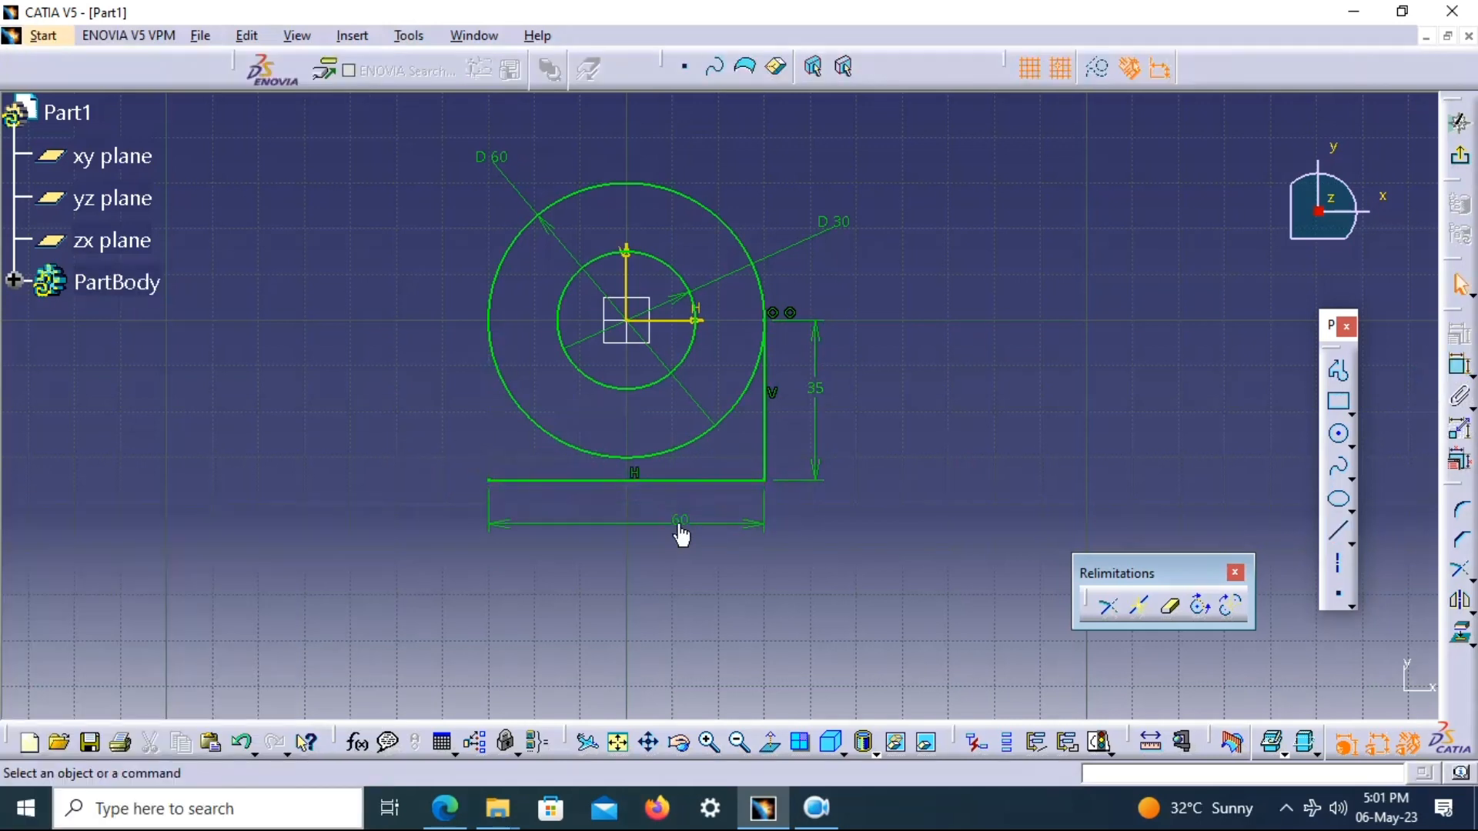
double_click(680, 534)
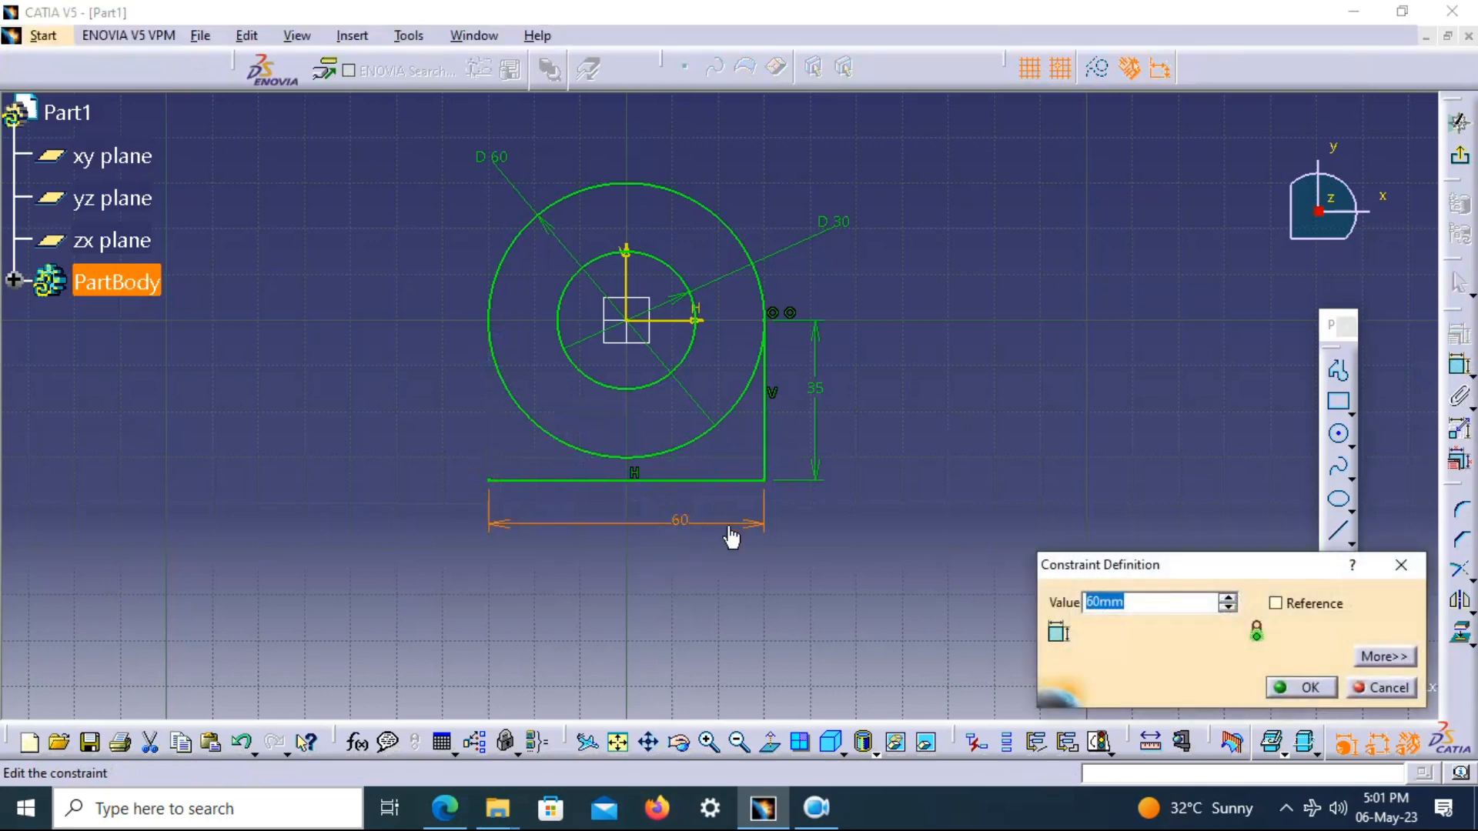
key(Return)
drag(678, 526, 620, 522)
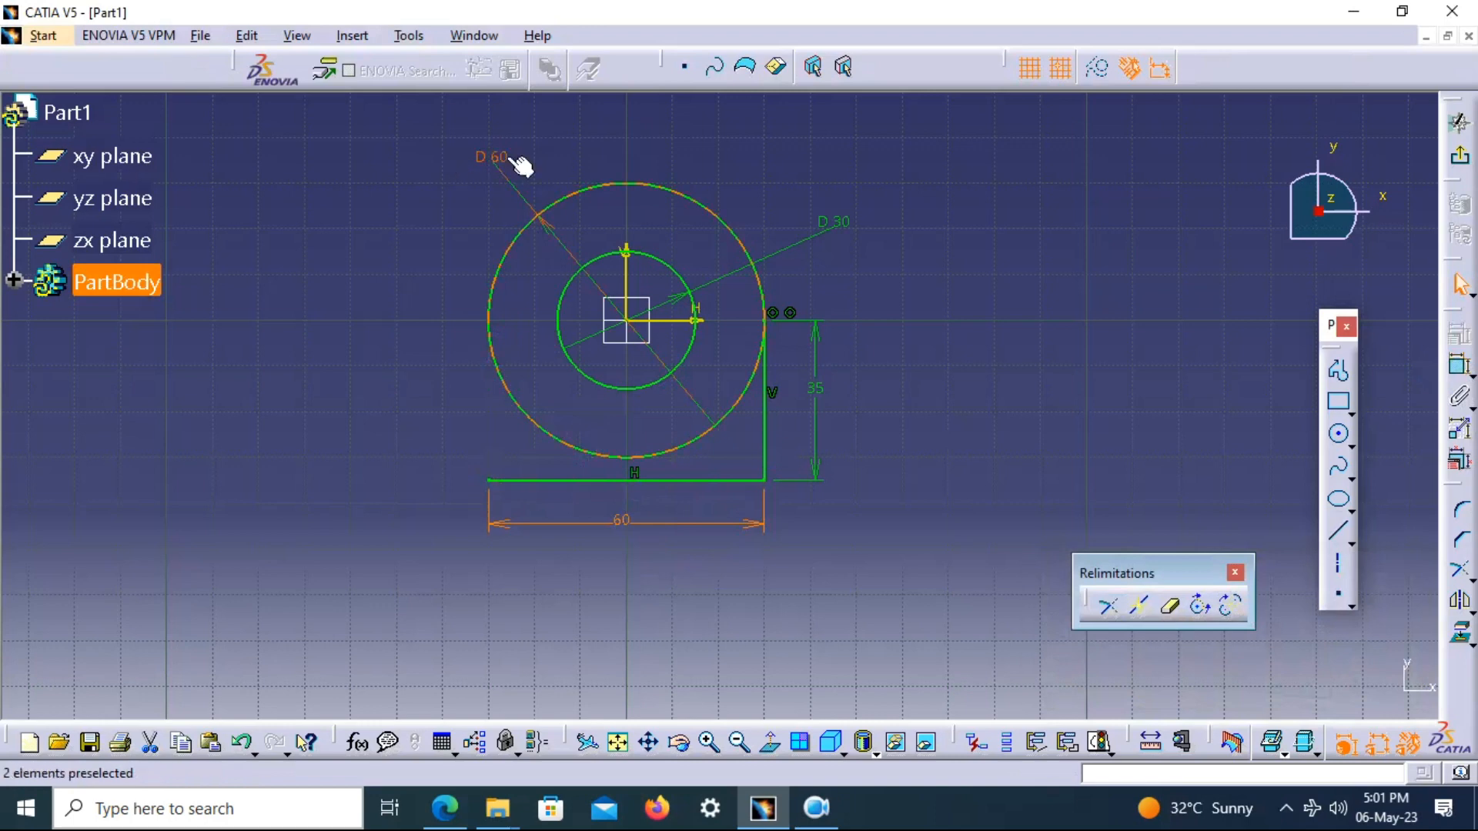
Close the profile with a vertical line up to the outer circle's left quadrant and trim away that circle's lower arc
click(1338, 529)
click(488, 480)
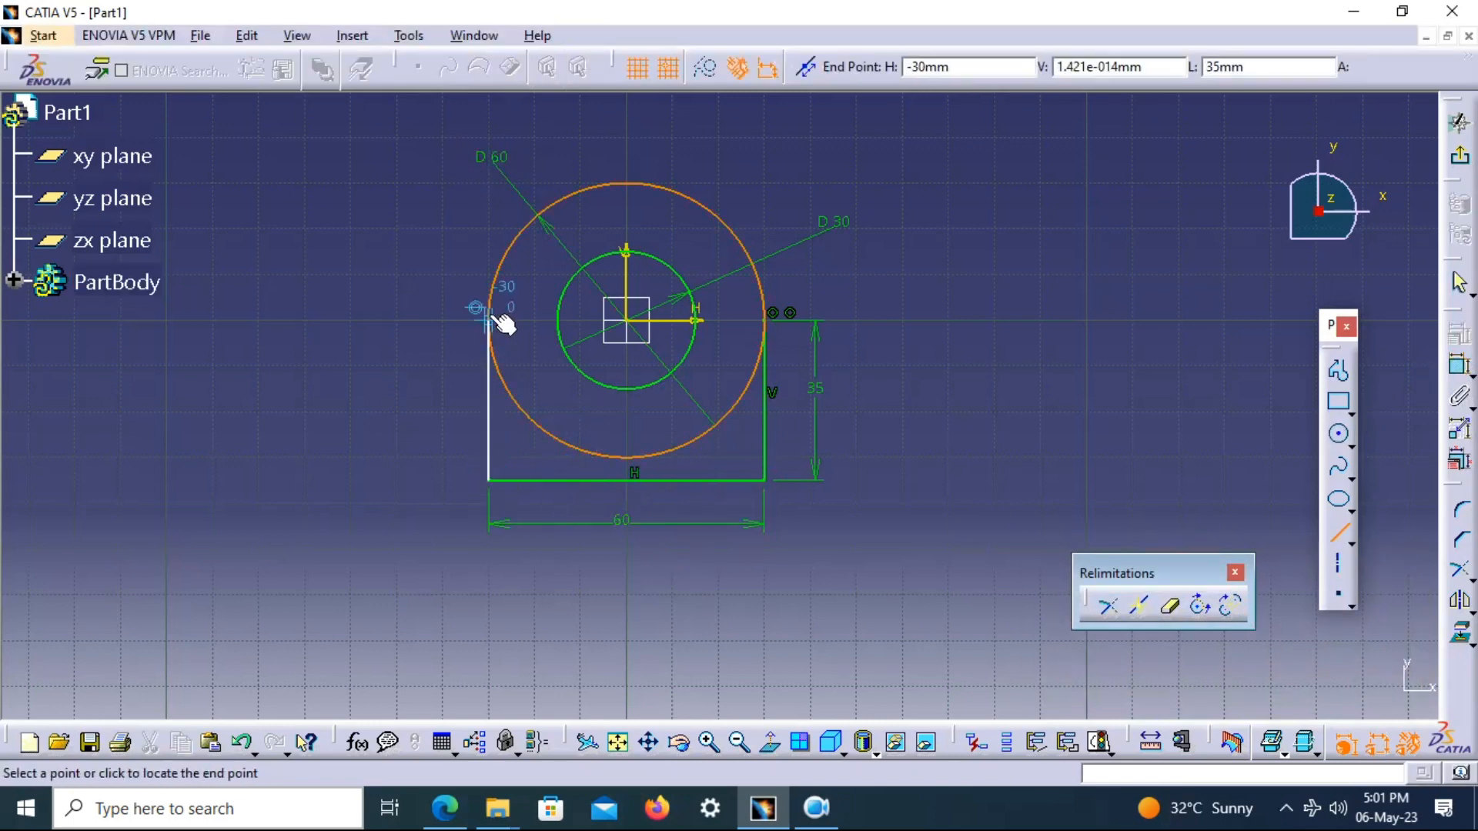
click(491, 317)
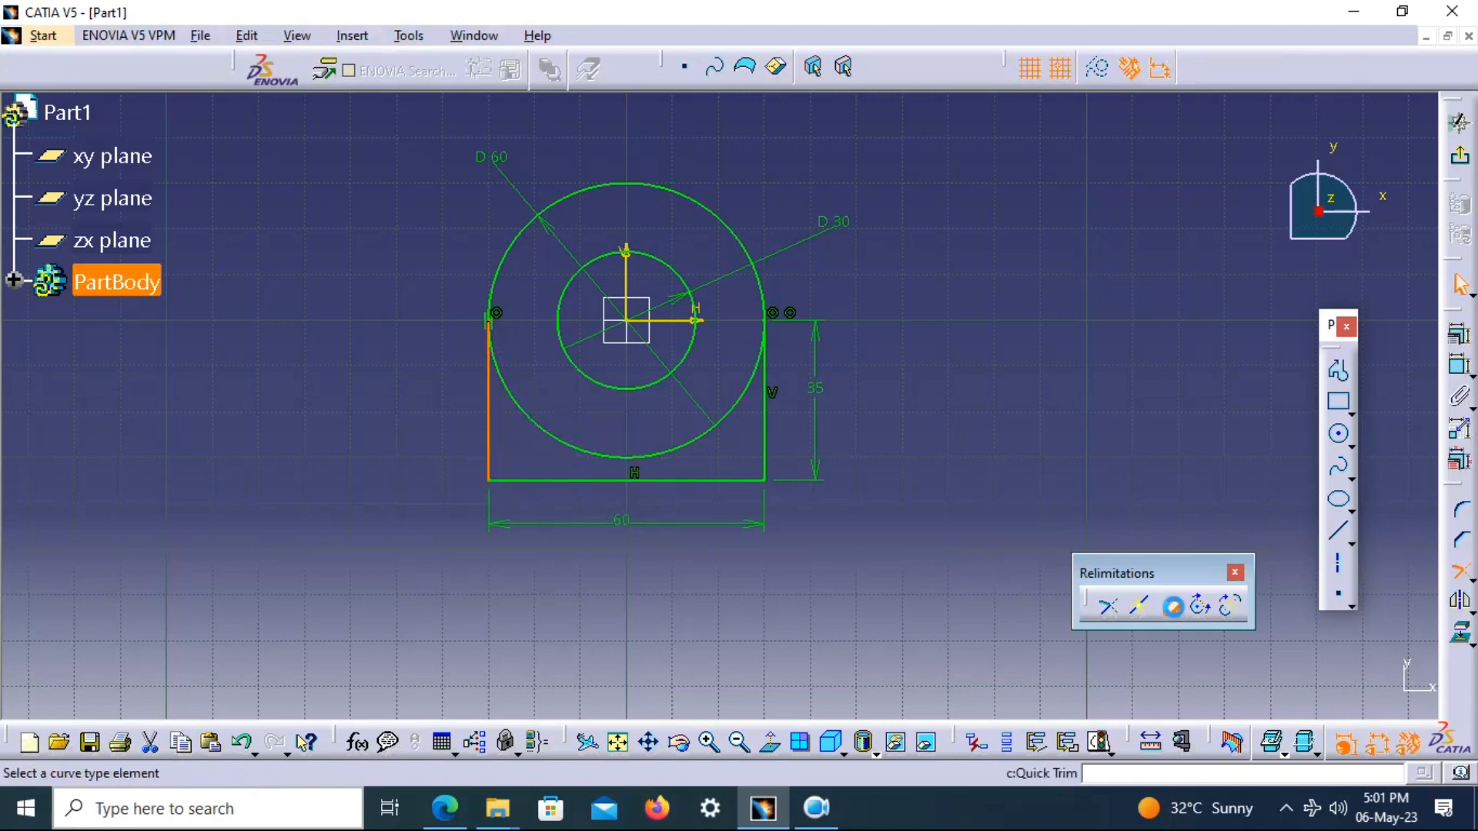
click(1172, 608)
click(696, 452)
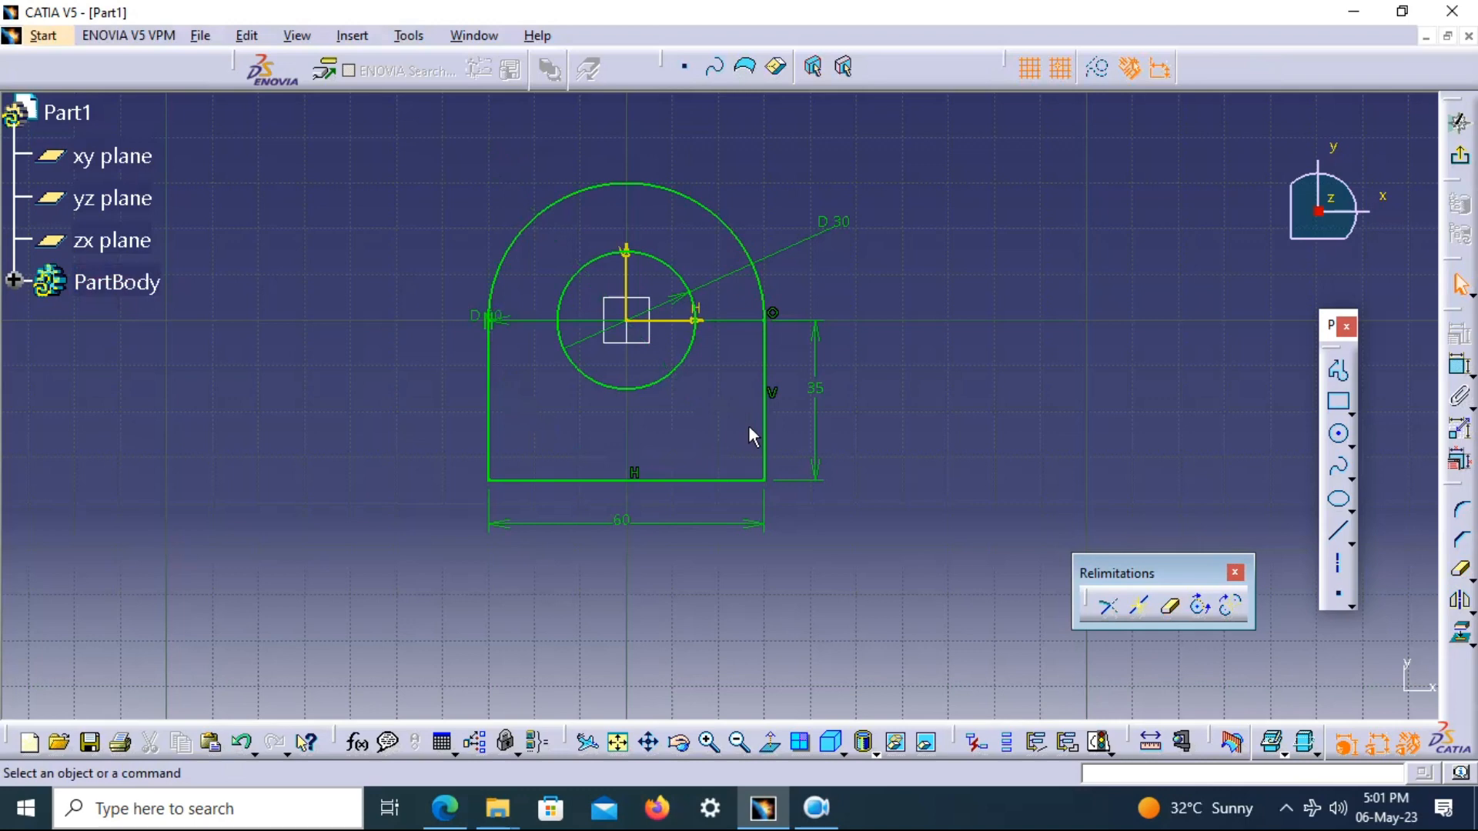
Exit the sketch and extrude the profile as a 15 mm pad
middle_drag(748, 424, 696, 451)
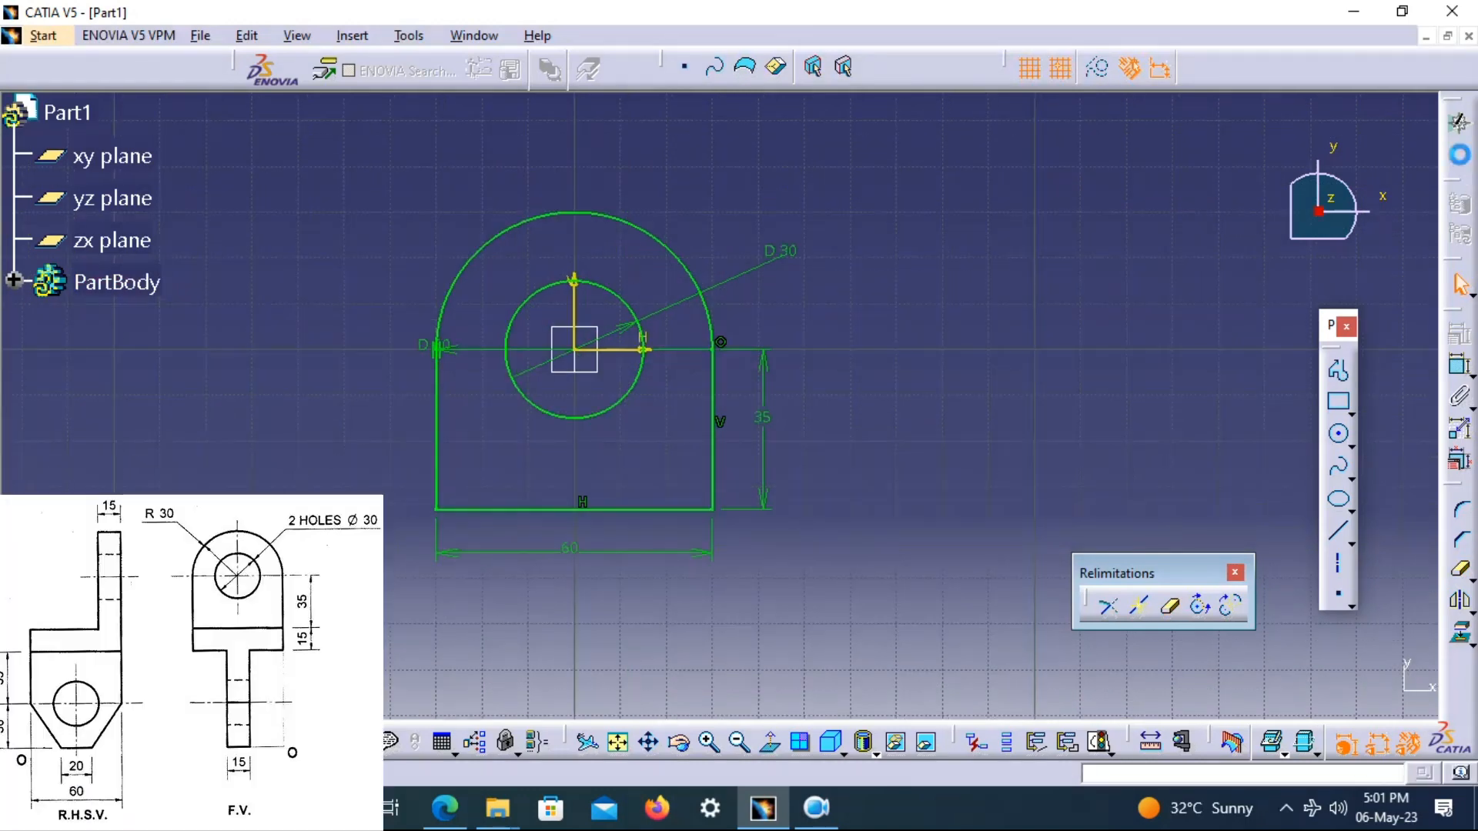
click(1458, 123)
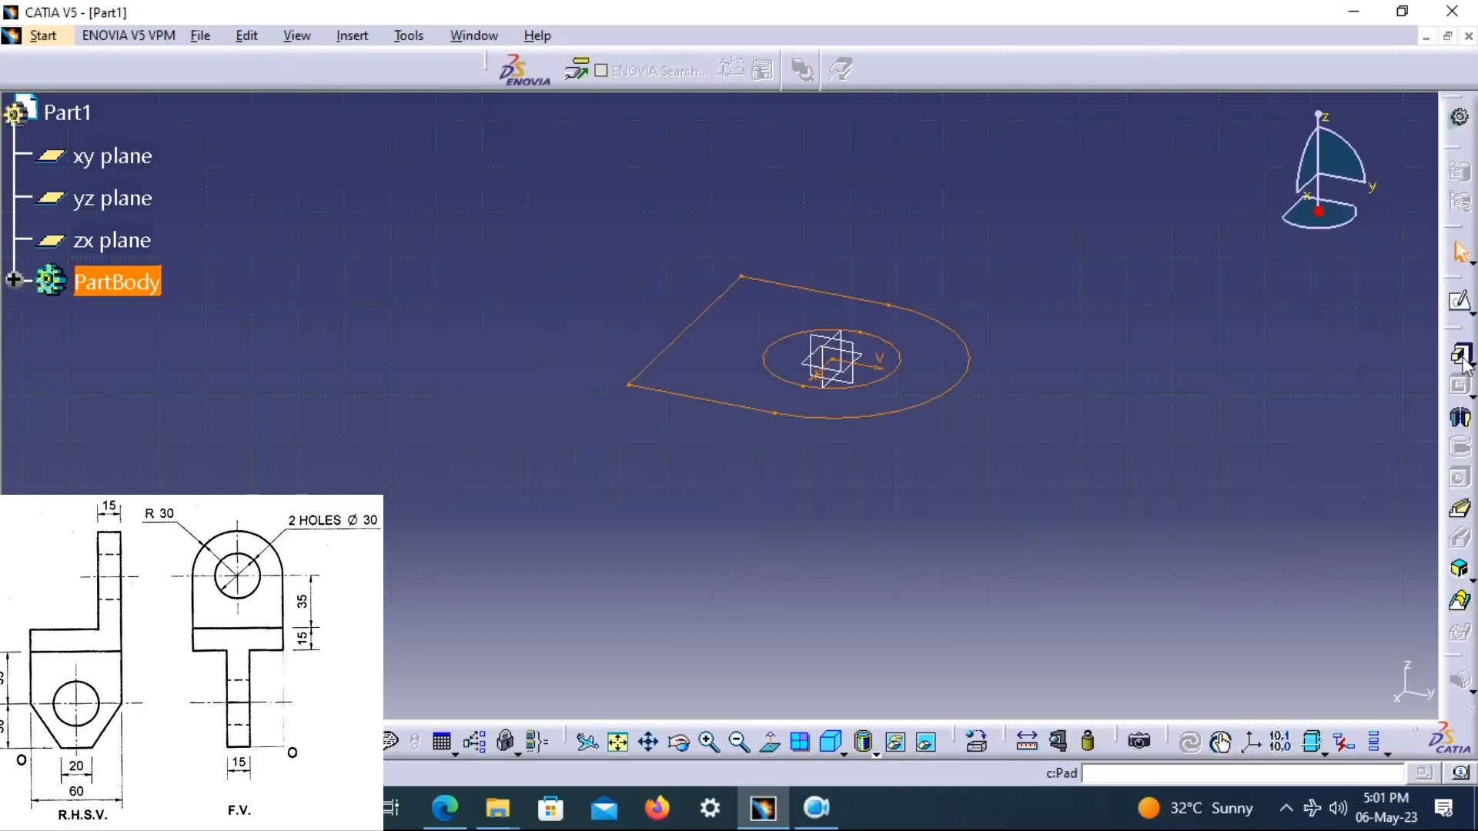
click(1462, 356)
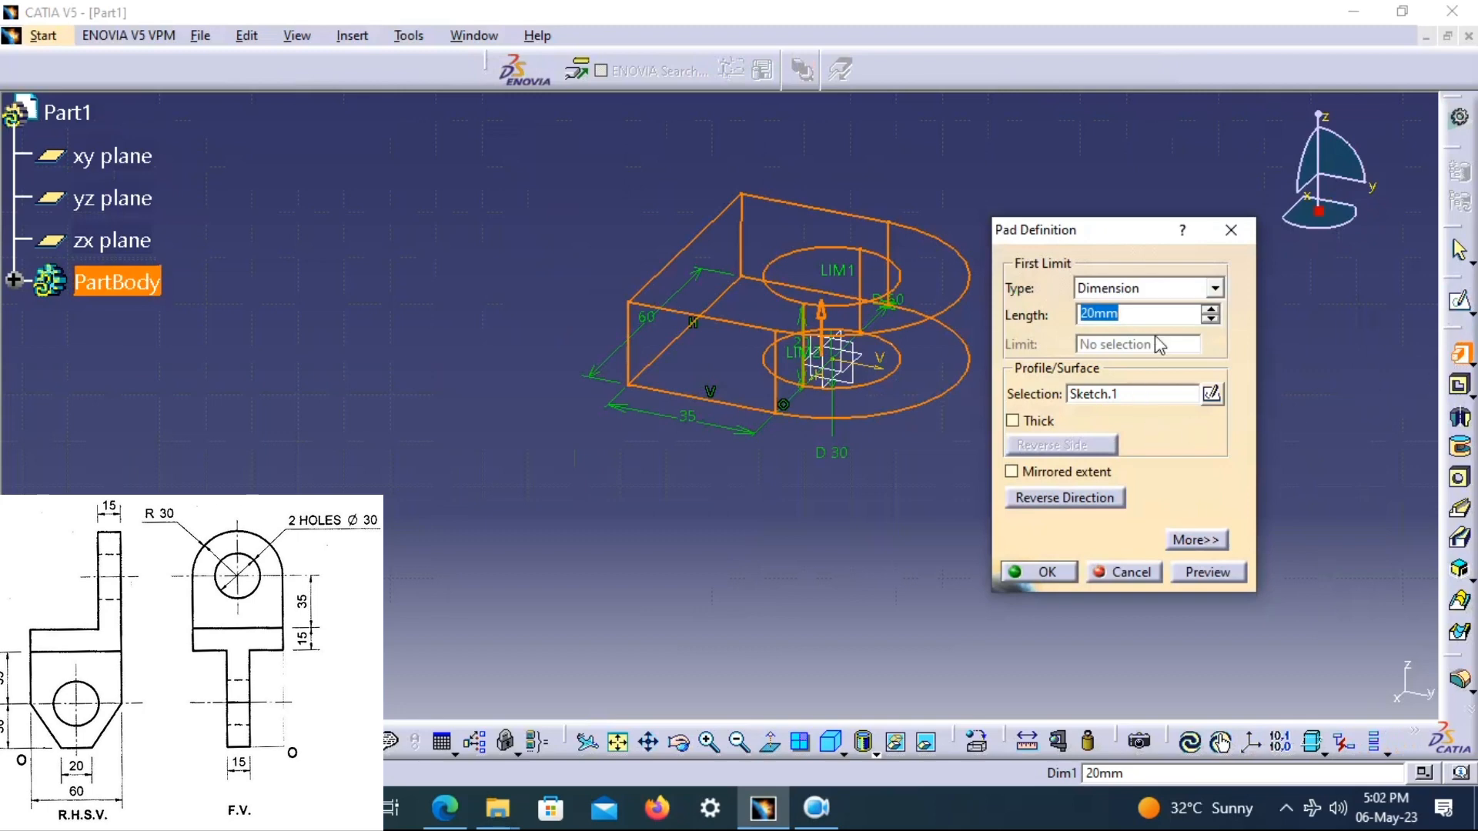
text(15)
click(1180, 571)
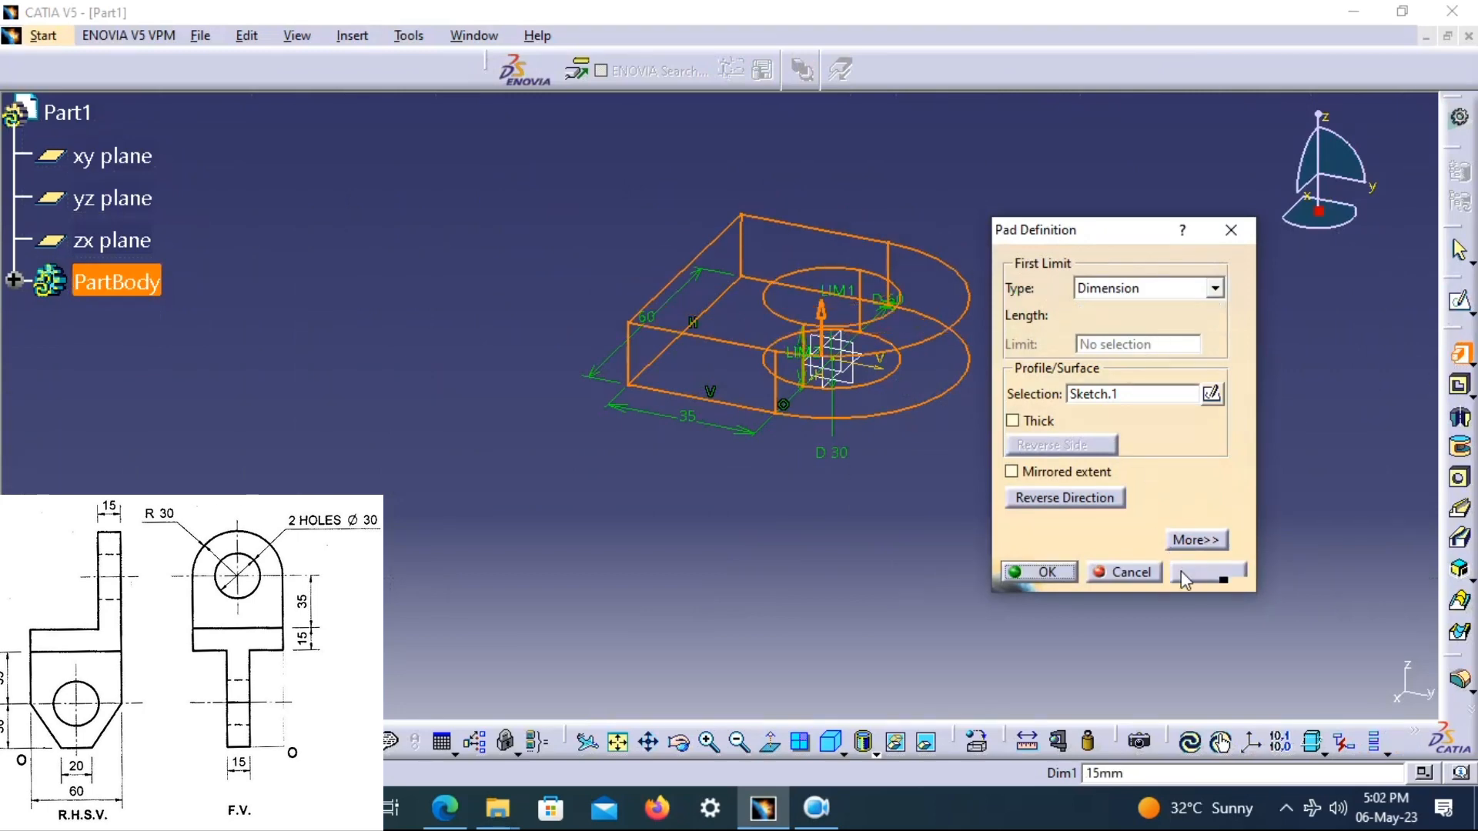
click(1051, 571)
mouse_move(936, 306)
middle_down()
mouse_move(1072, 290)
mouse_move(284, 241)
mouse_move(985, 332)
middle_up()
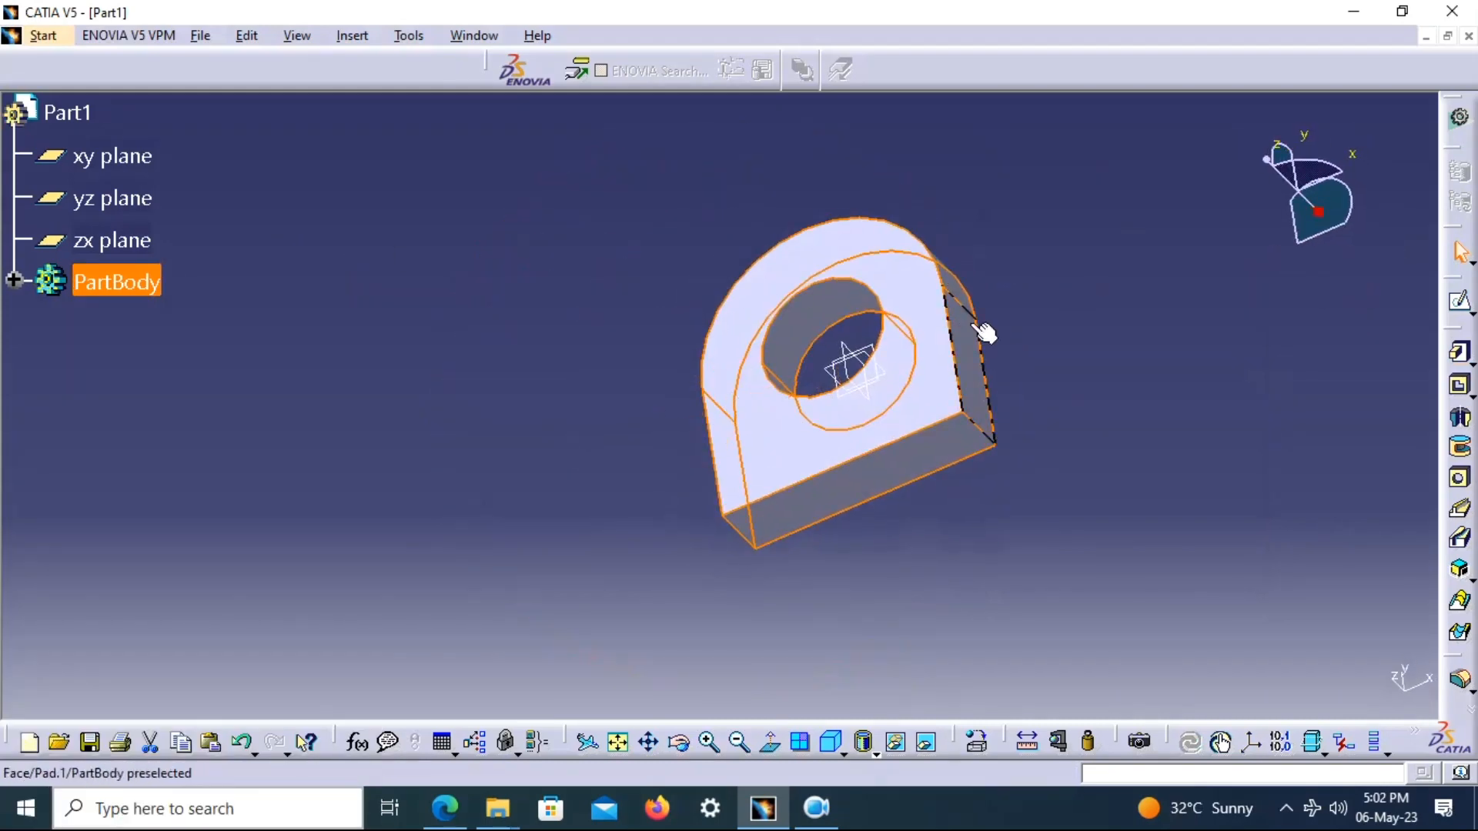
Save the lug part as Part1 and create a new part document named Part2
key(ctrl+s)
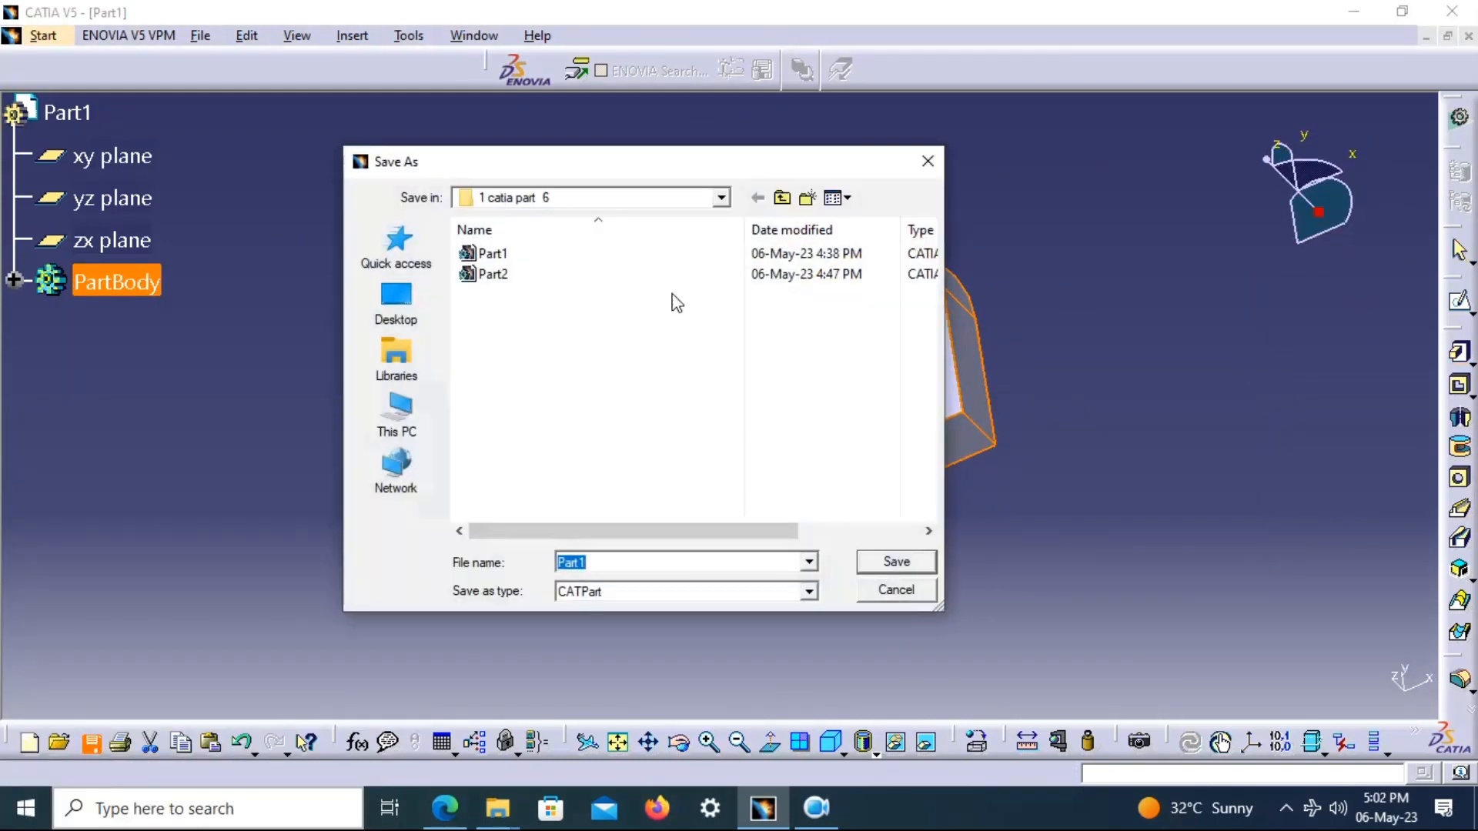
click(887, 564)
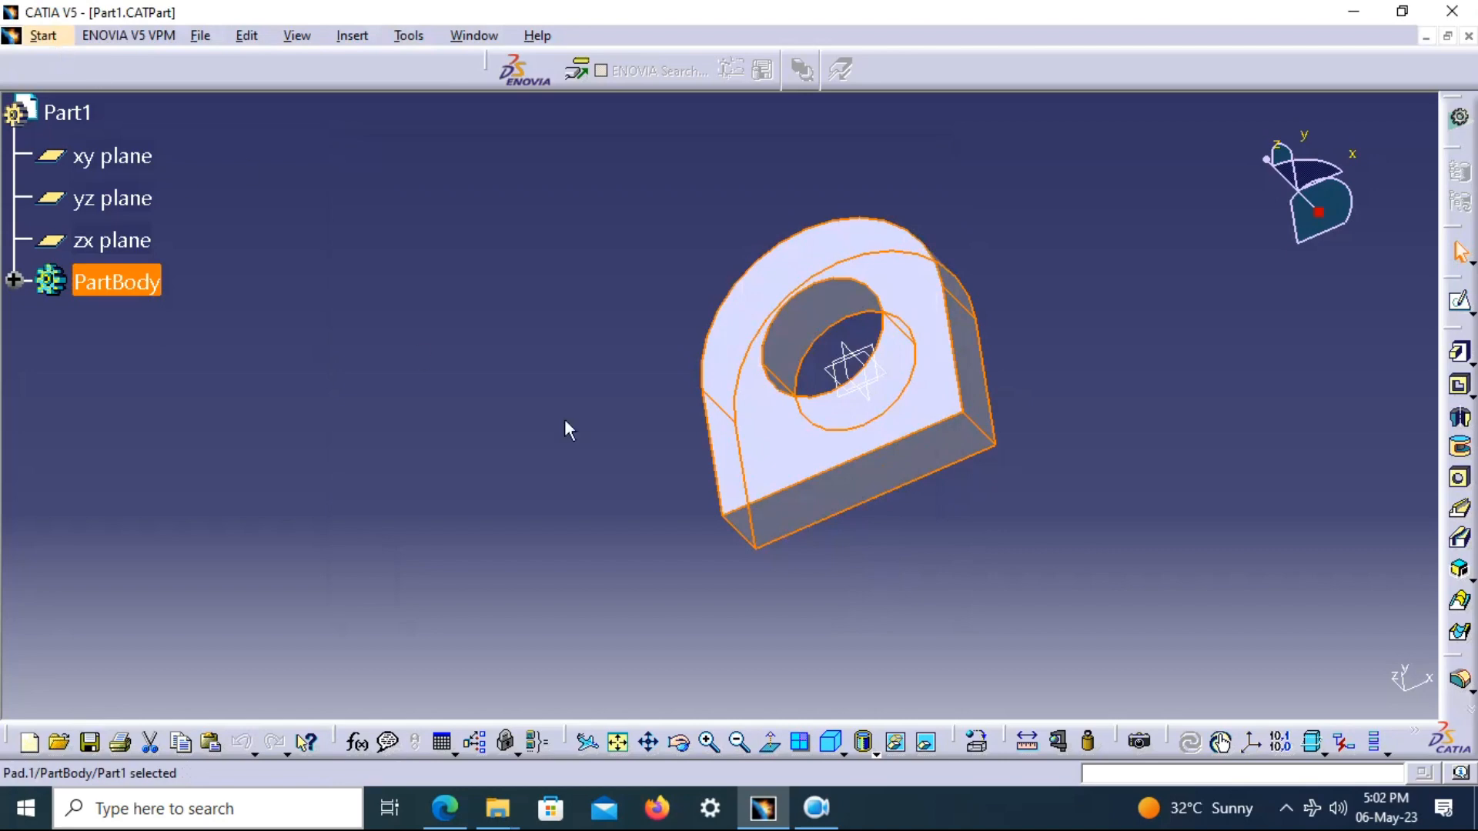
key(ctrl+n)
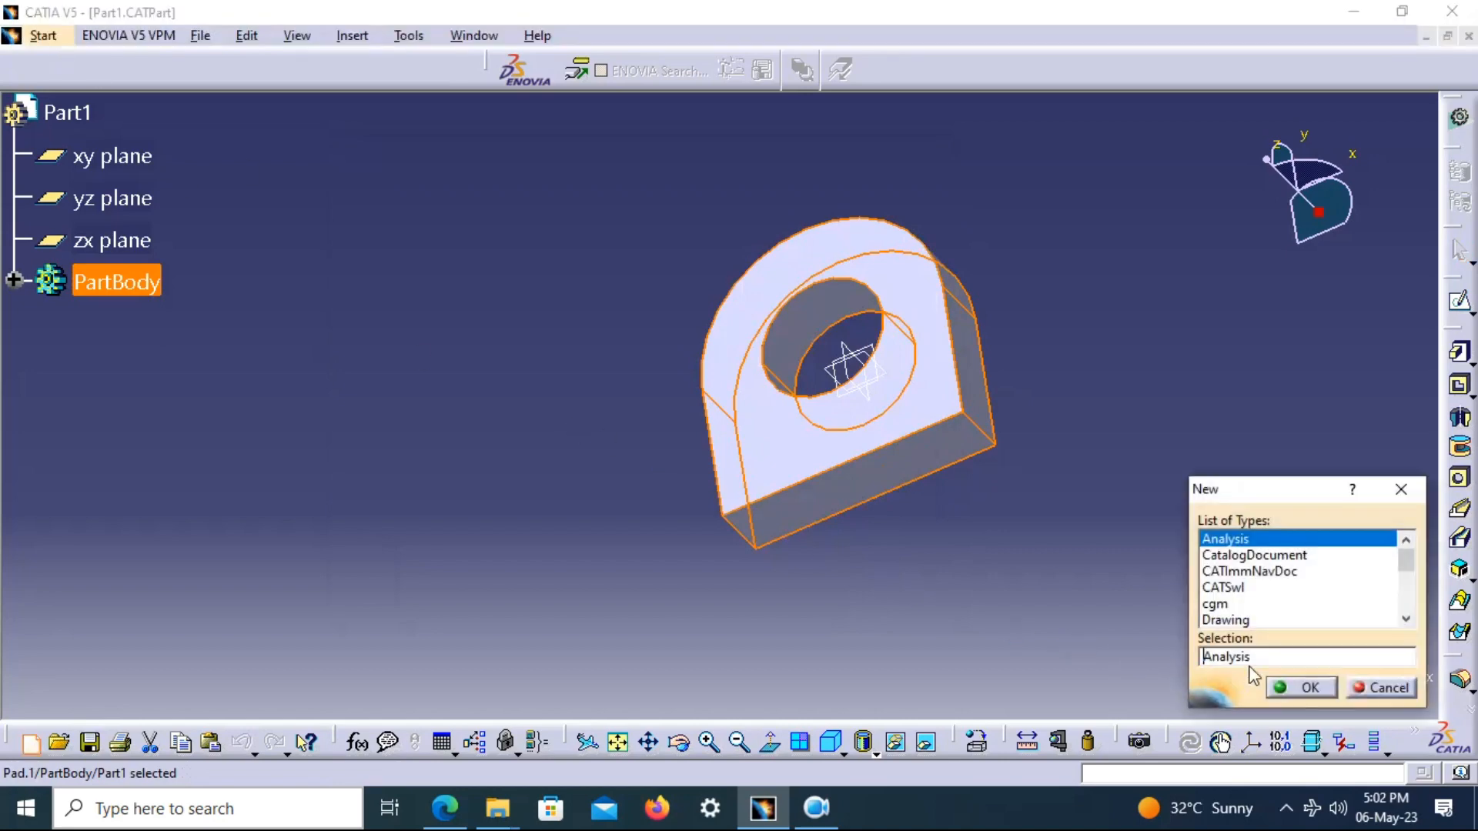
text(Part)
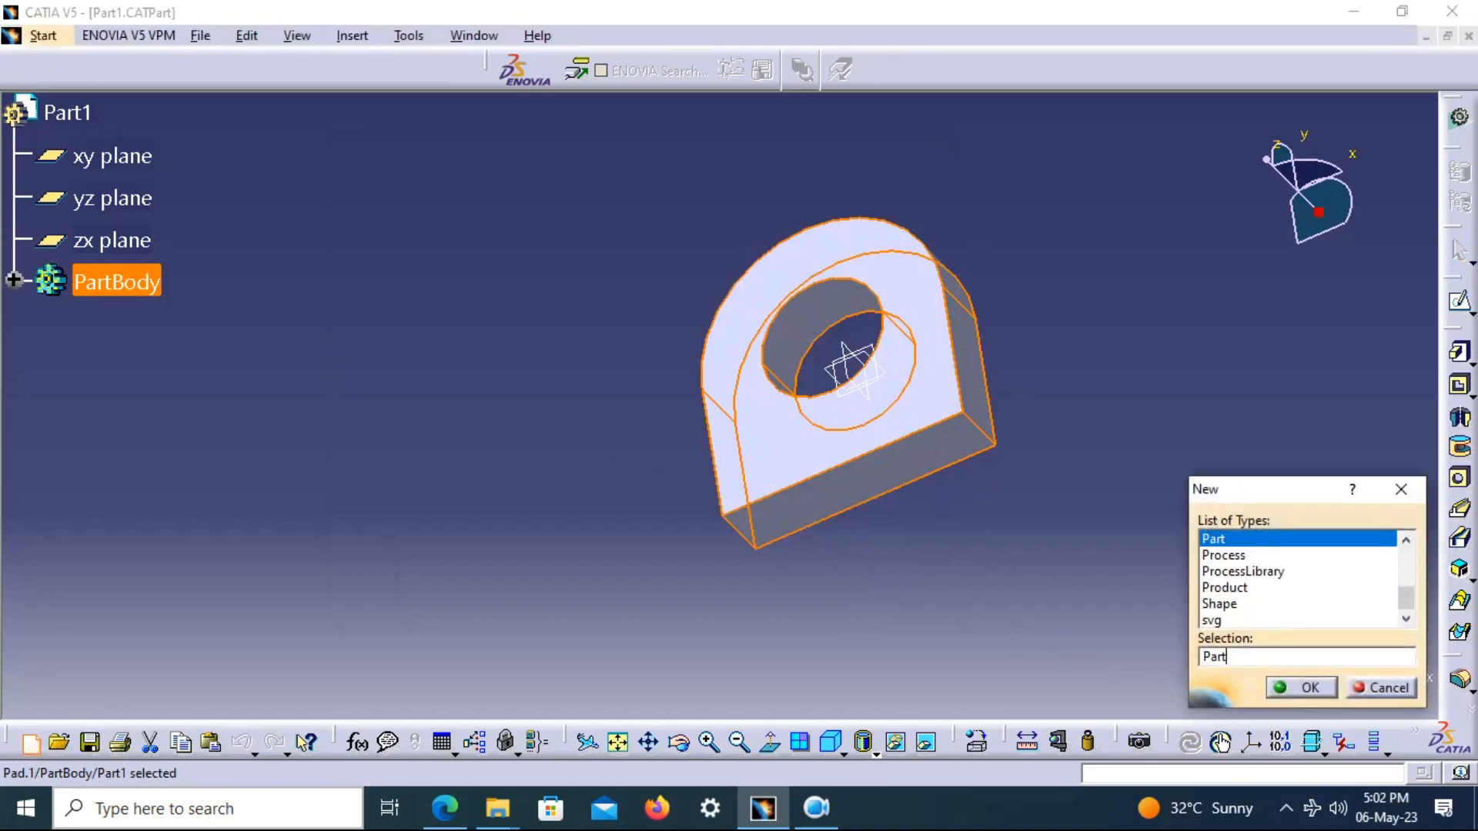
click(1313, 688)
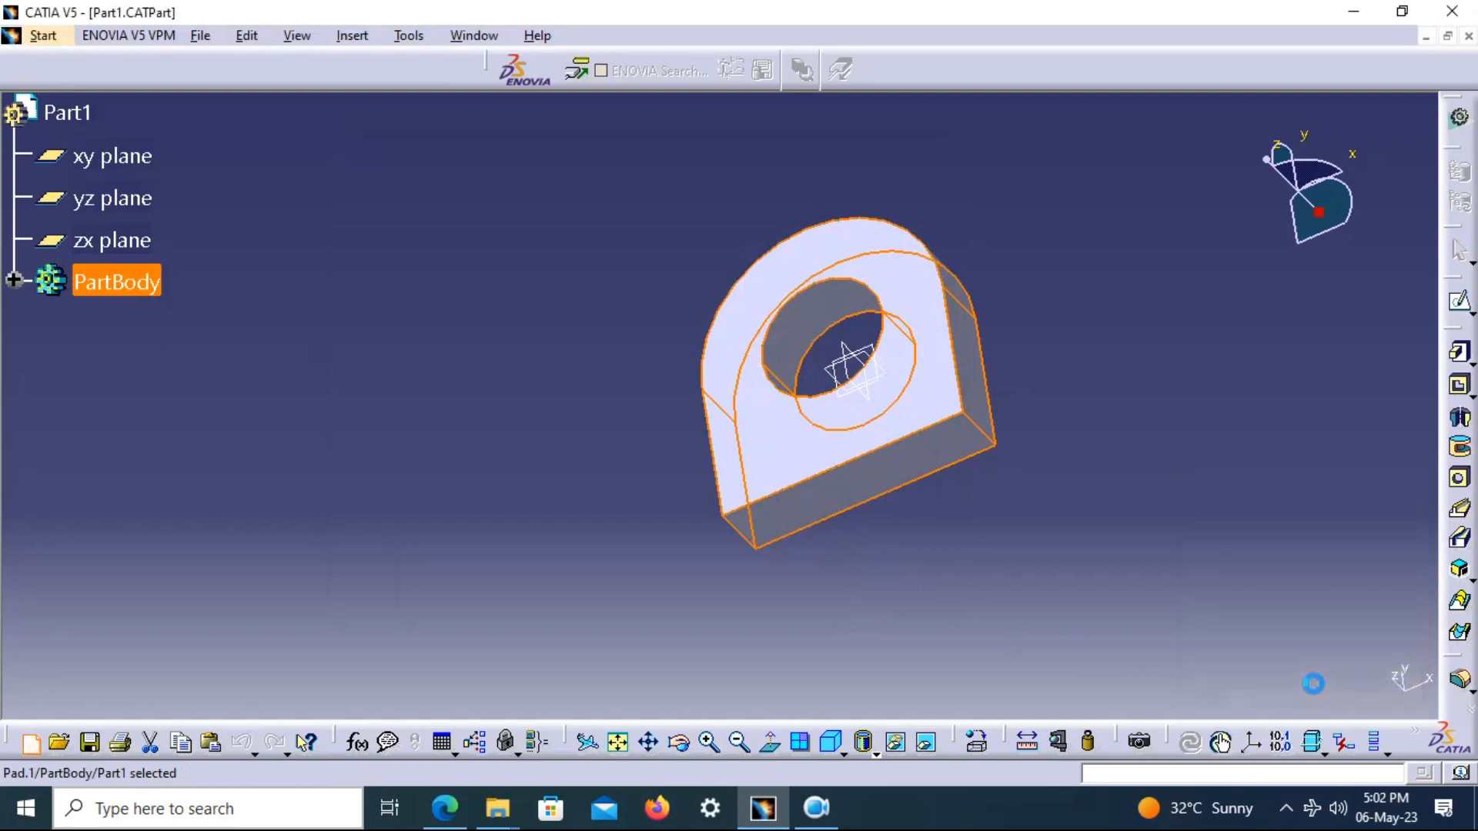
click(1309, 687)
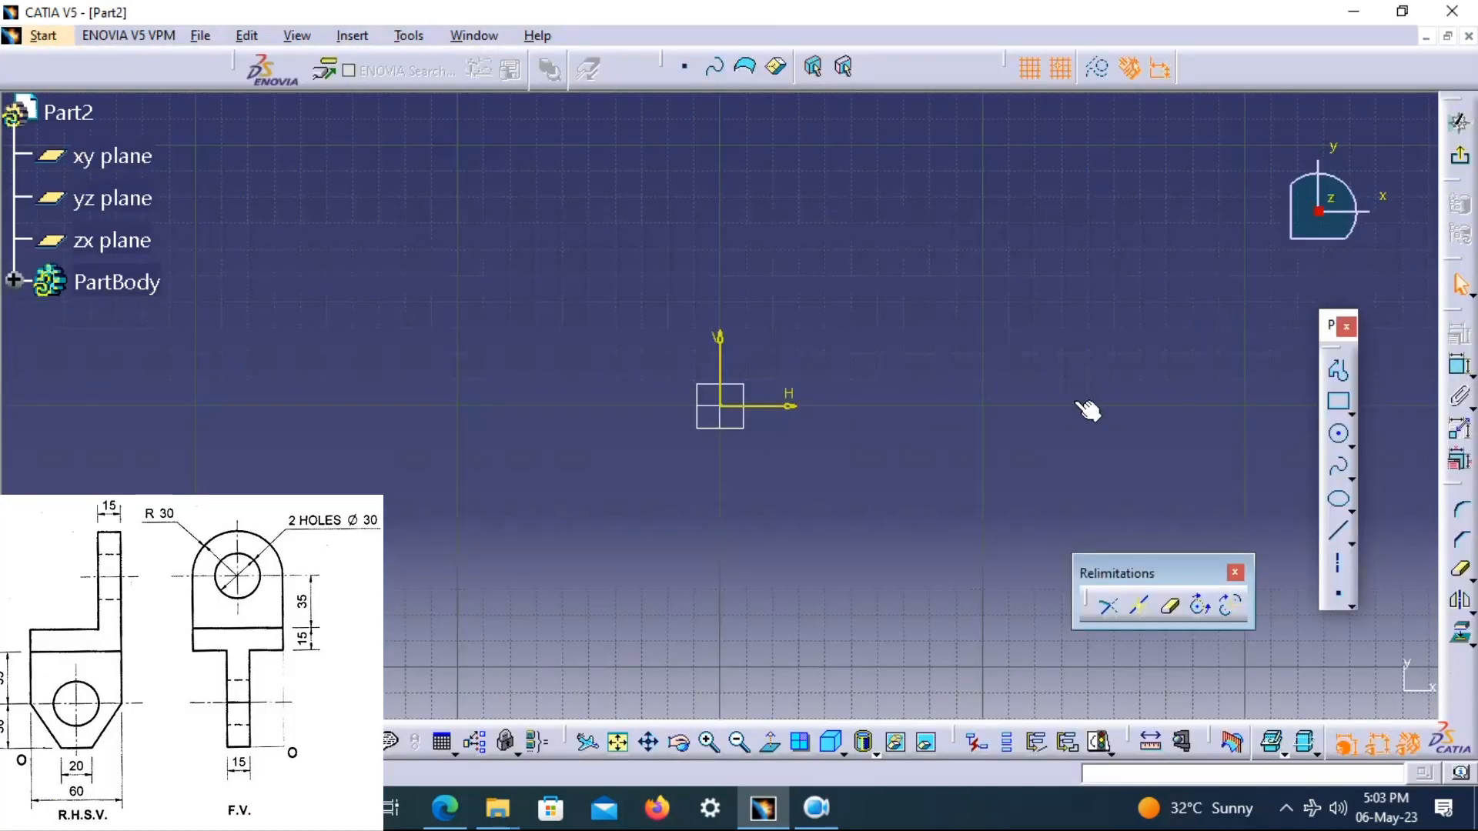
Sketch a rectangle about 60 mm wide and 40 mm high with its lower-left corner at the origin
click(1352, 412)
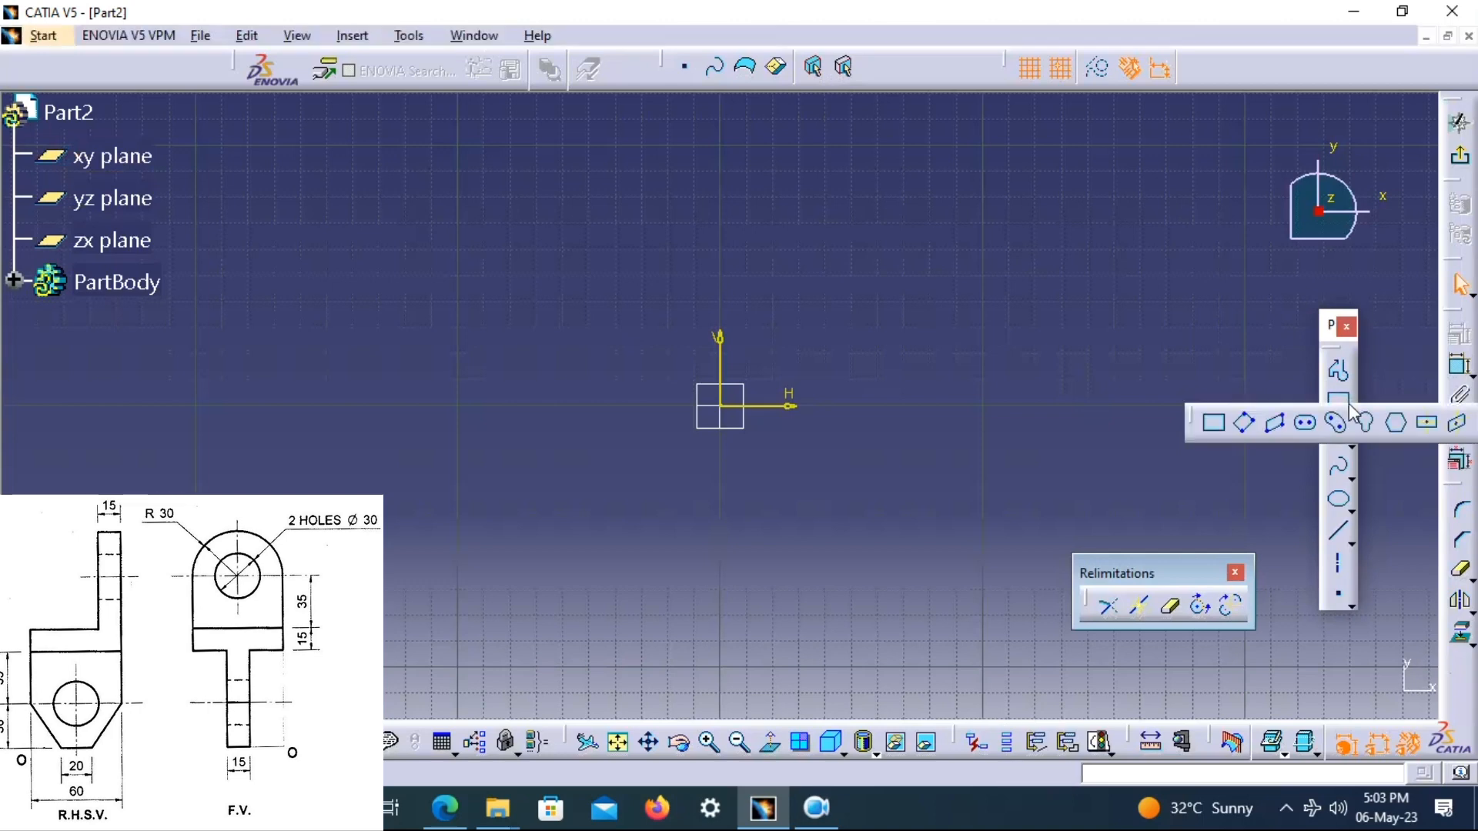
click(1211, 422)
click(721, 405)
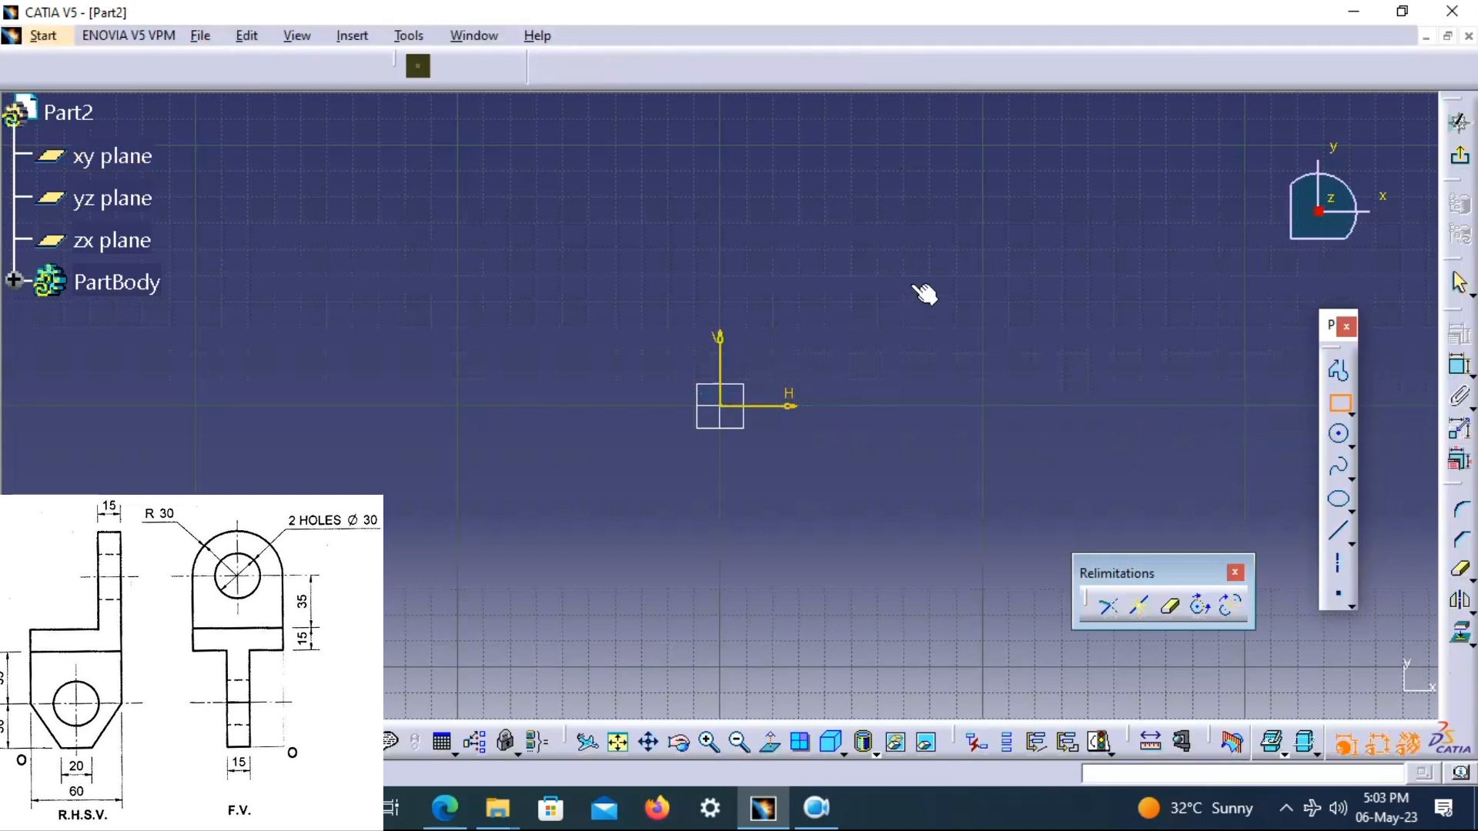
click(875, 301)
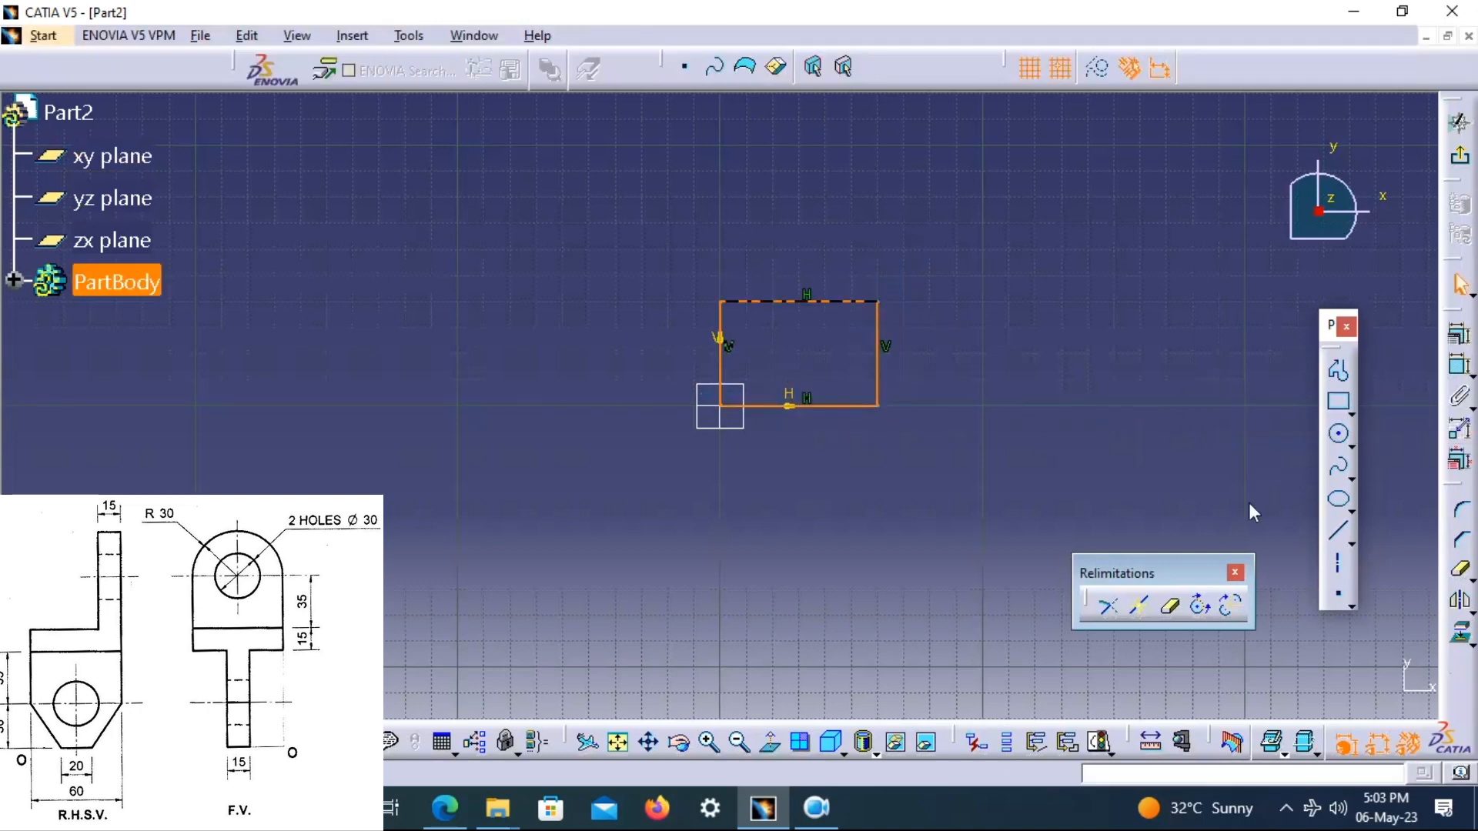
Dimension the rectangle's height and width, and set the height to 60 mm
click(814, 301)
ctrl+click(812, 405)
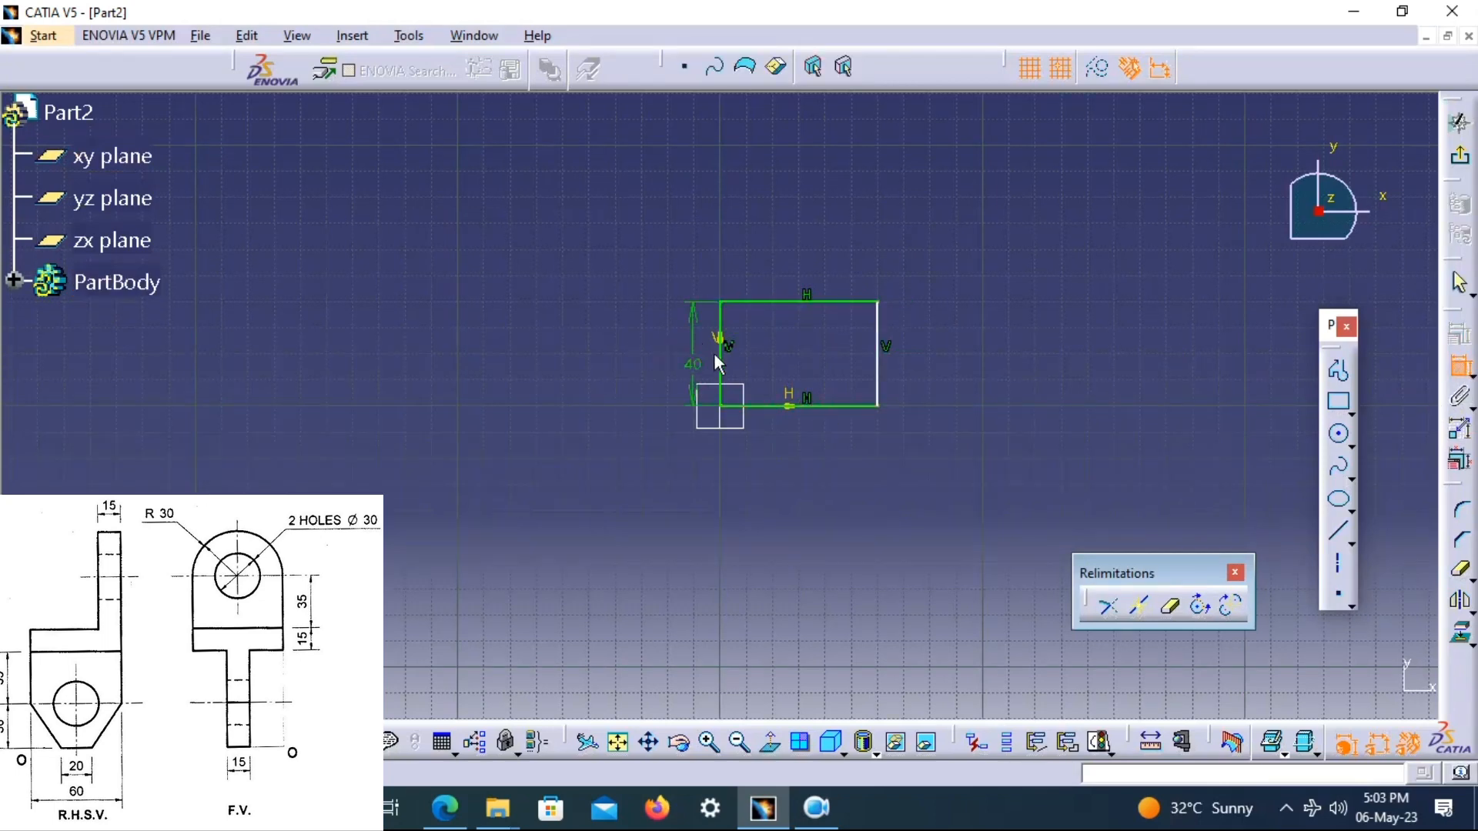
click(720, 362)
click(877, 367)
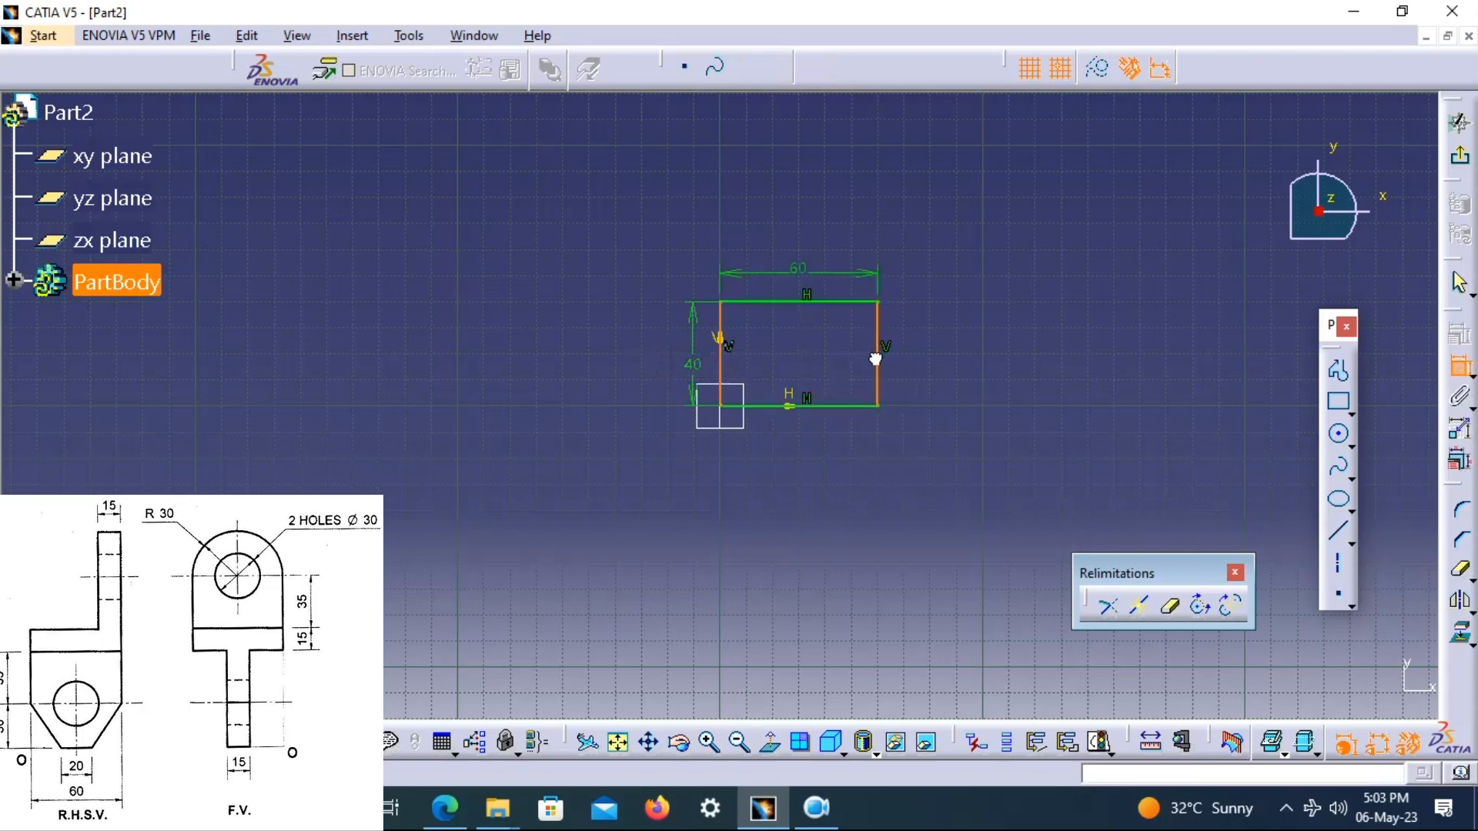
click(789, 274)
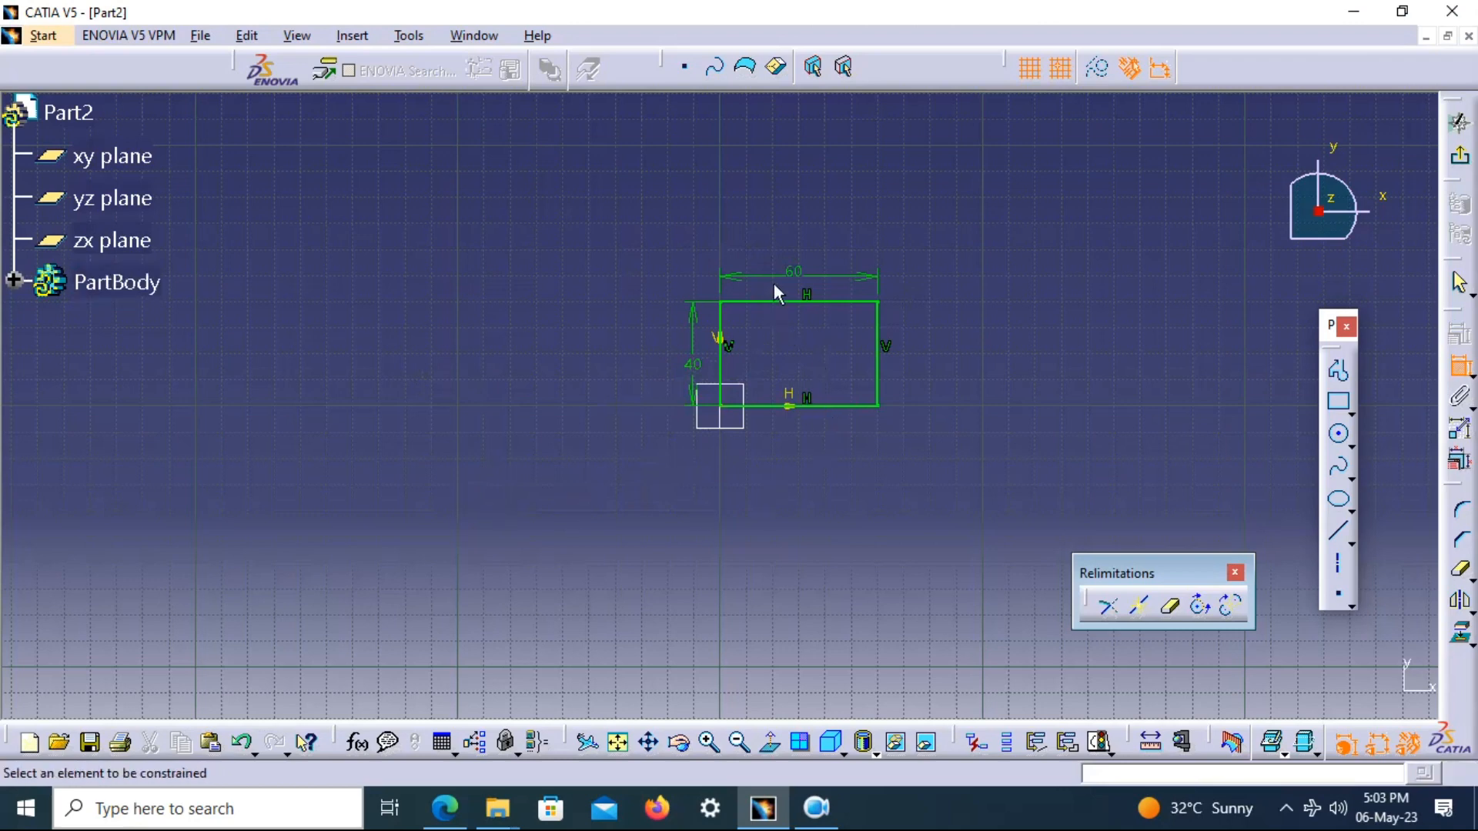
double_click(693, 372)
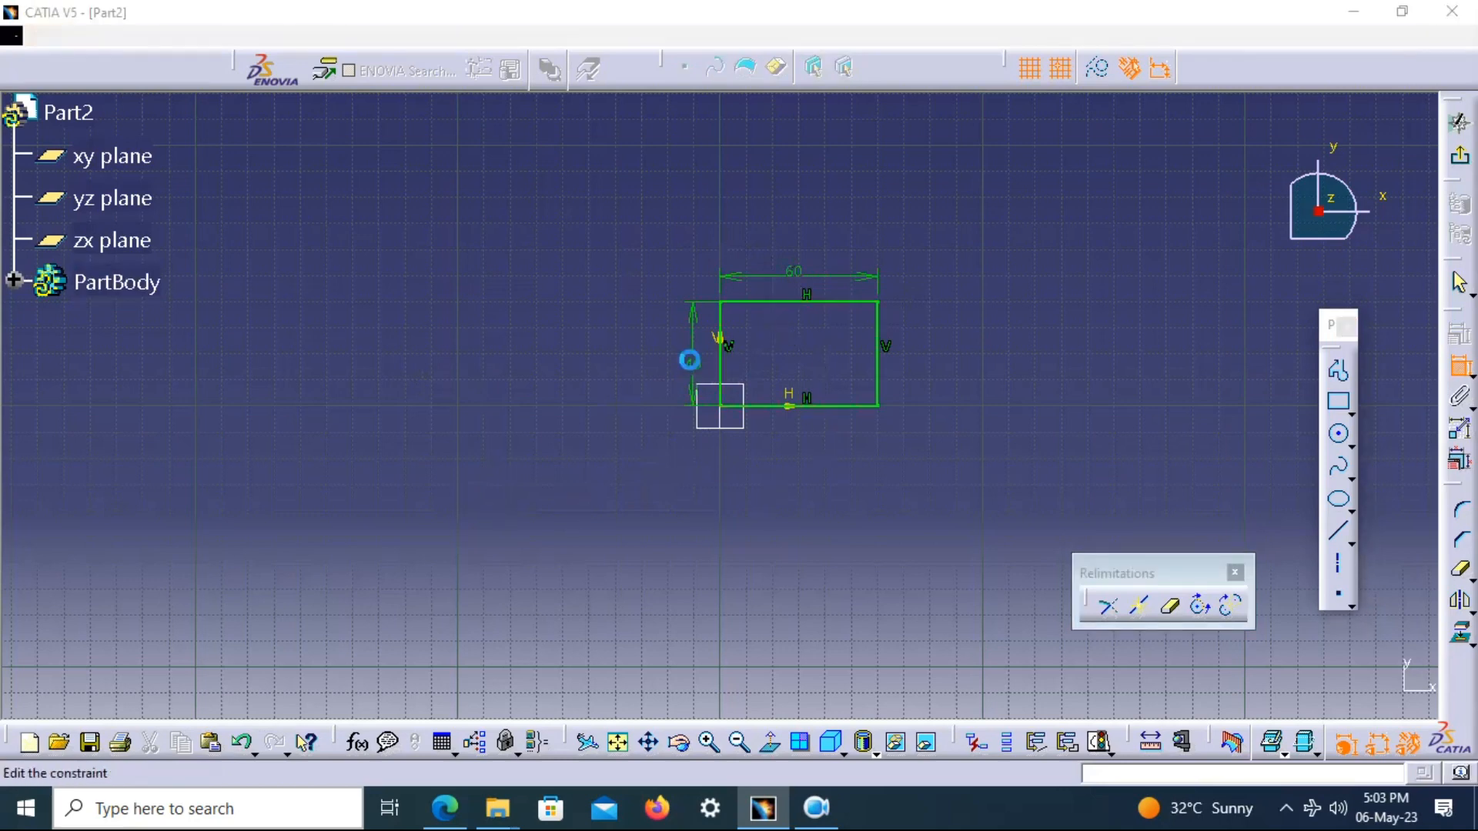
text(60mm)
key(Return)
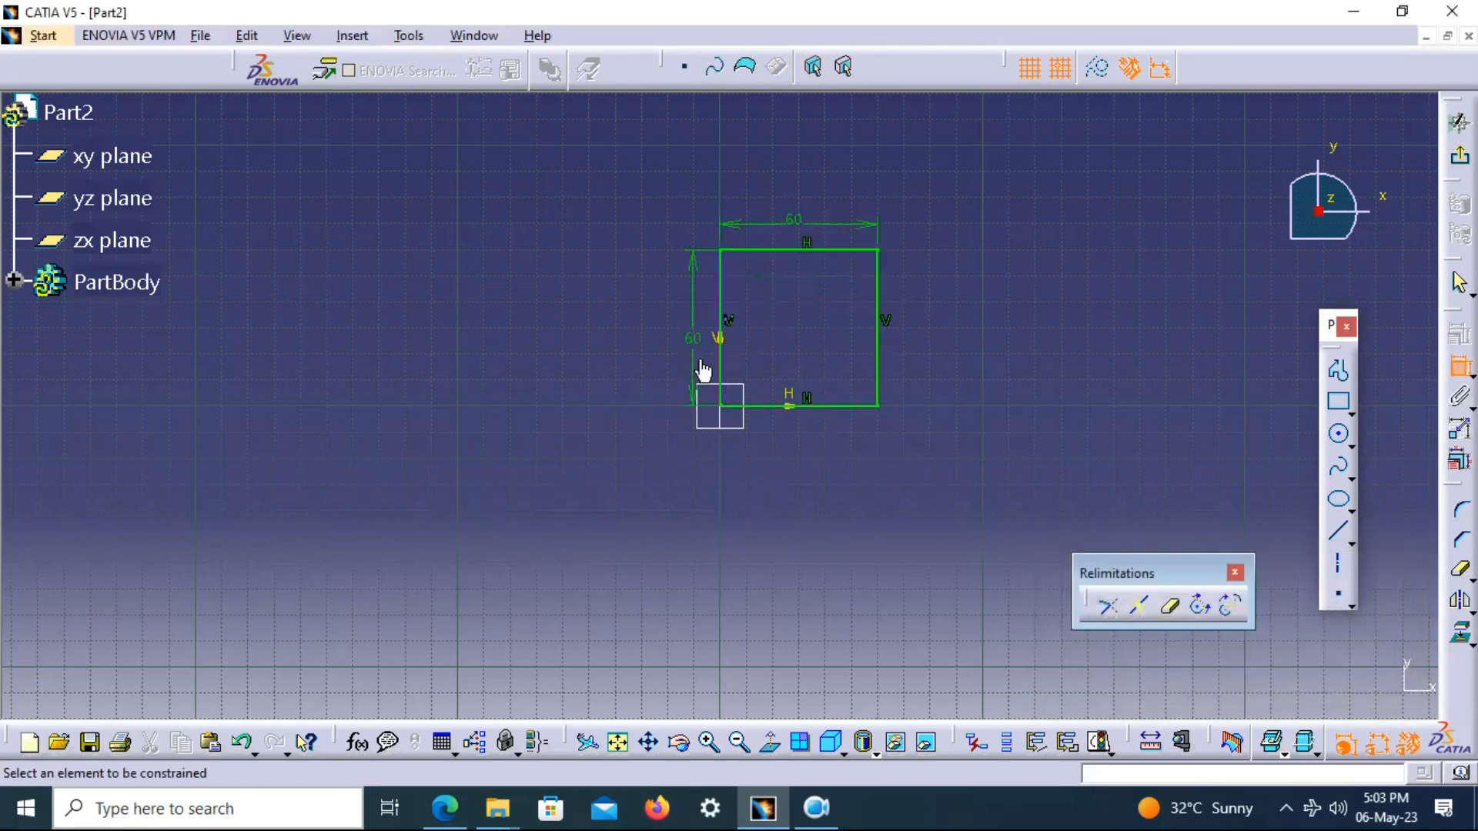
Exit the sketch and extrude the square as a 15 mm pad
click(1460, 157)
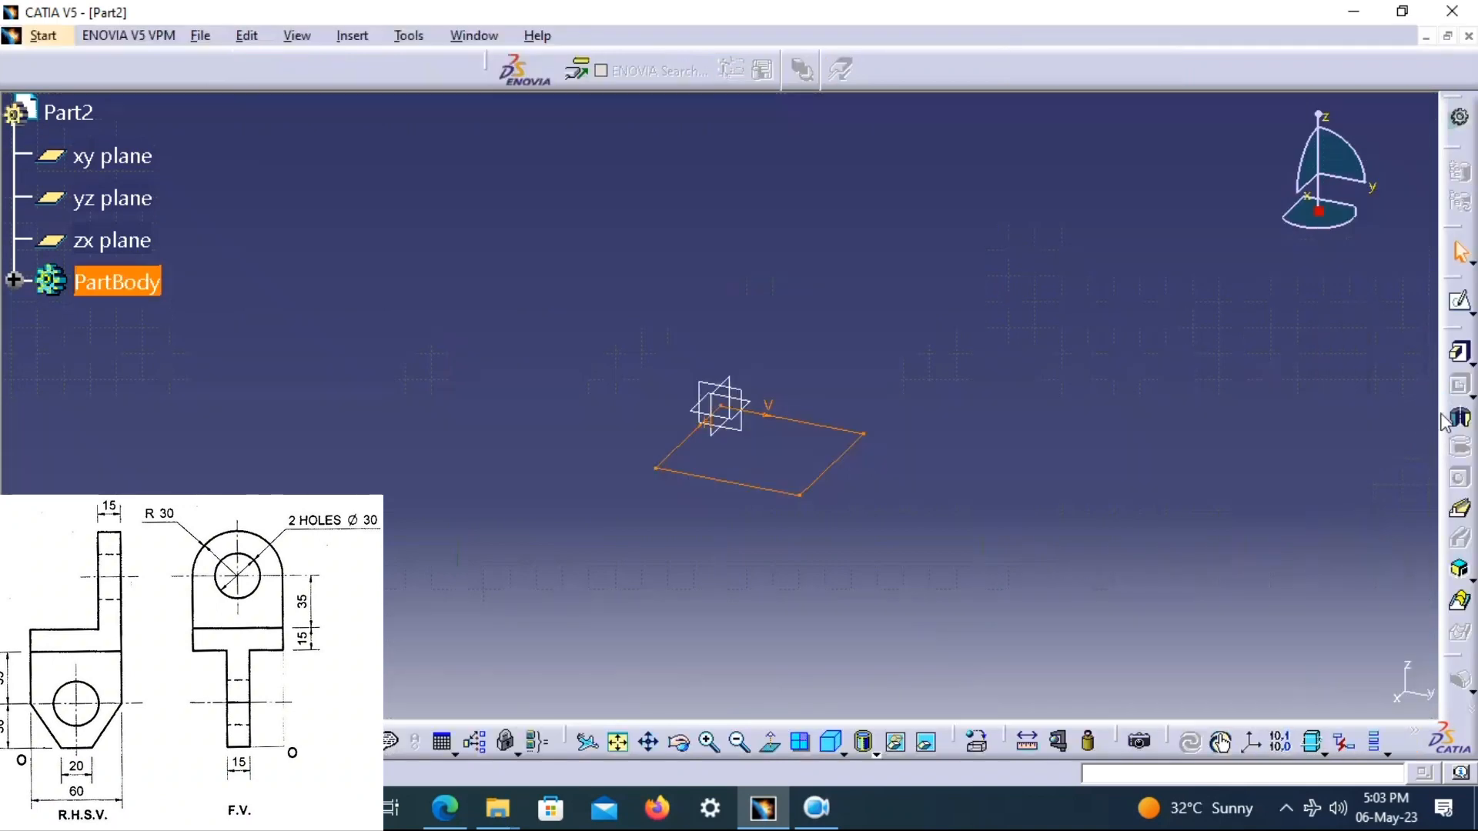
click(1460, 352)
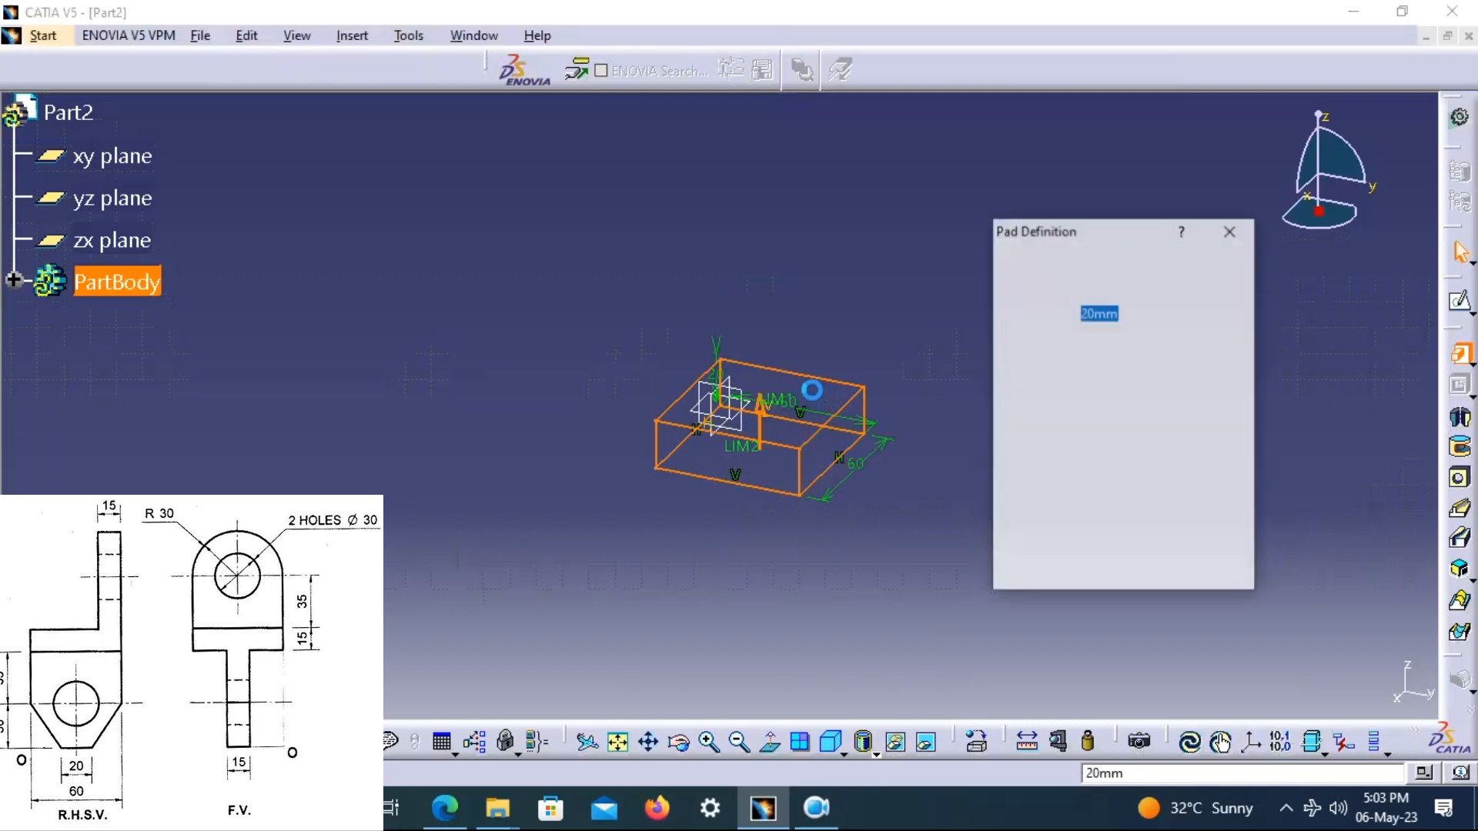
text(15)
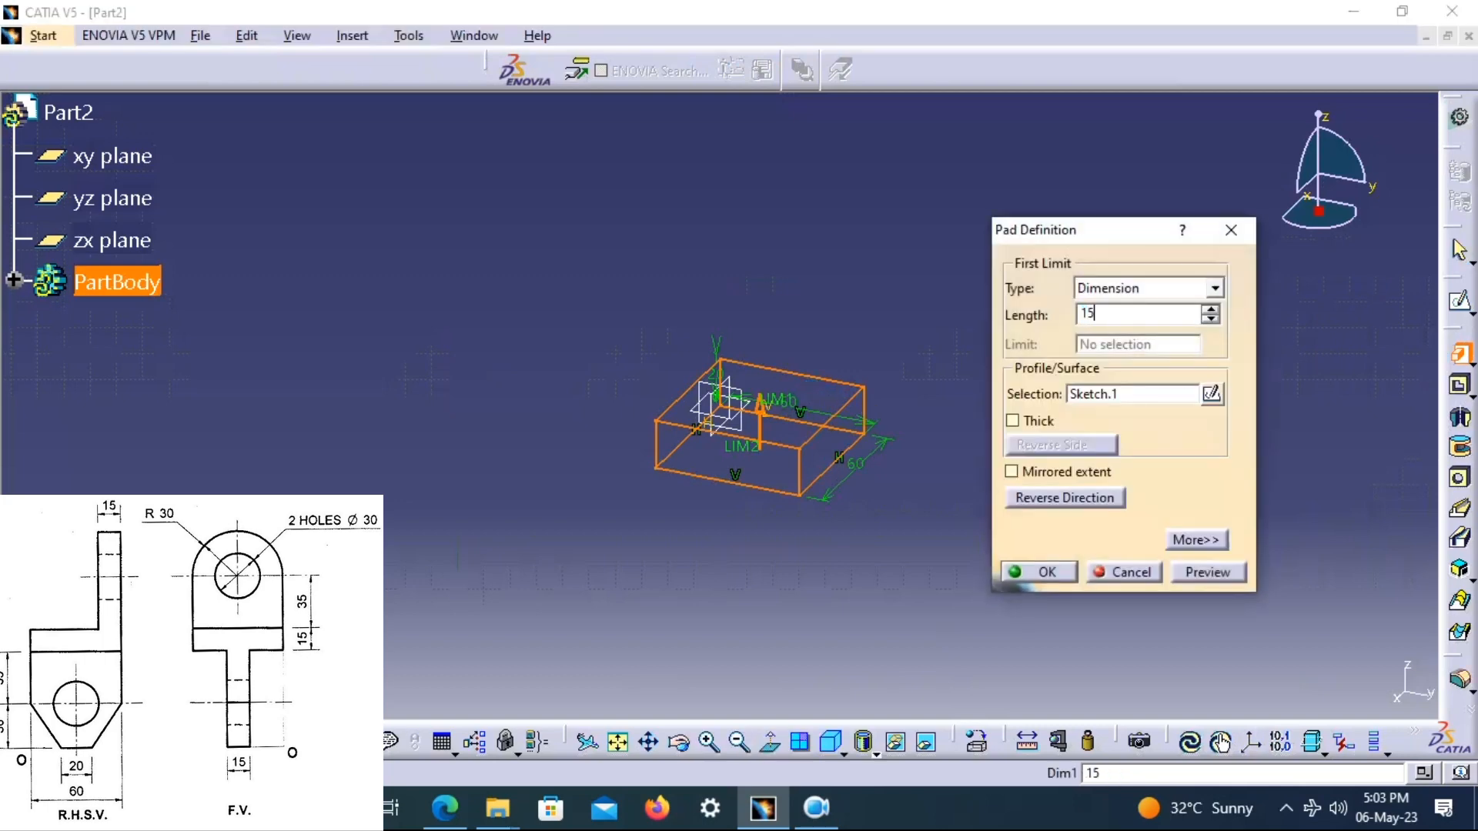
click(1043, 571)
Save the square plate as Part2 and create a new part document named Part3
key(ctrl+s)
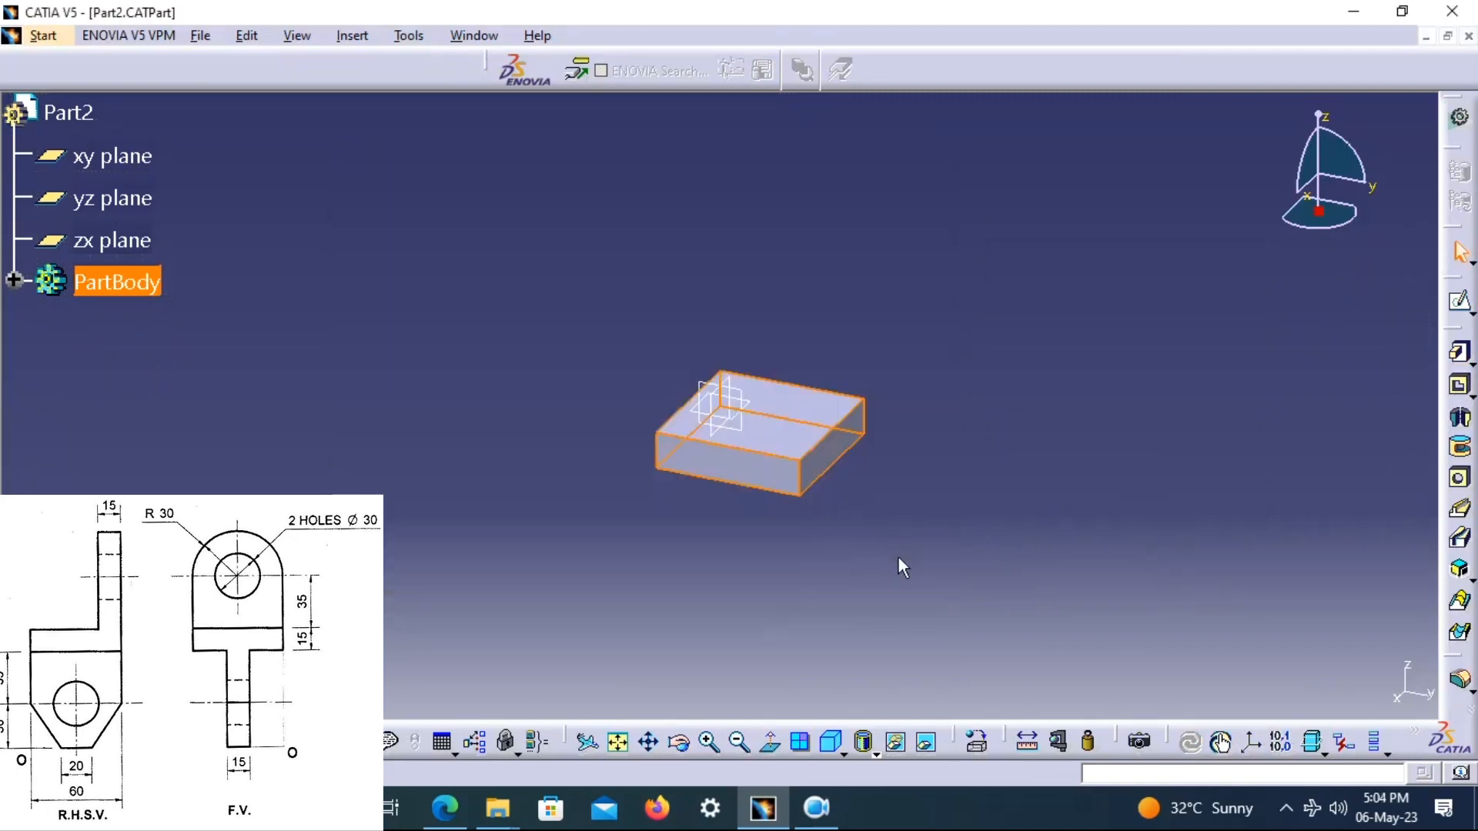
key(ctrl+n)
text(Part)
key(Return)
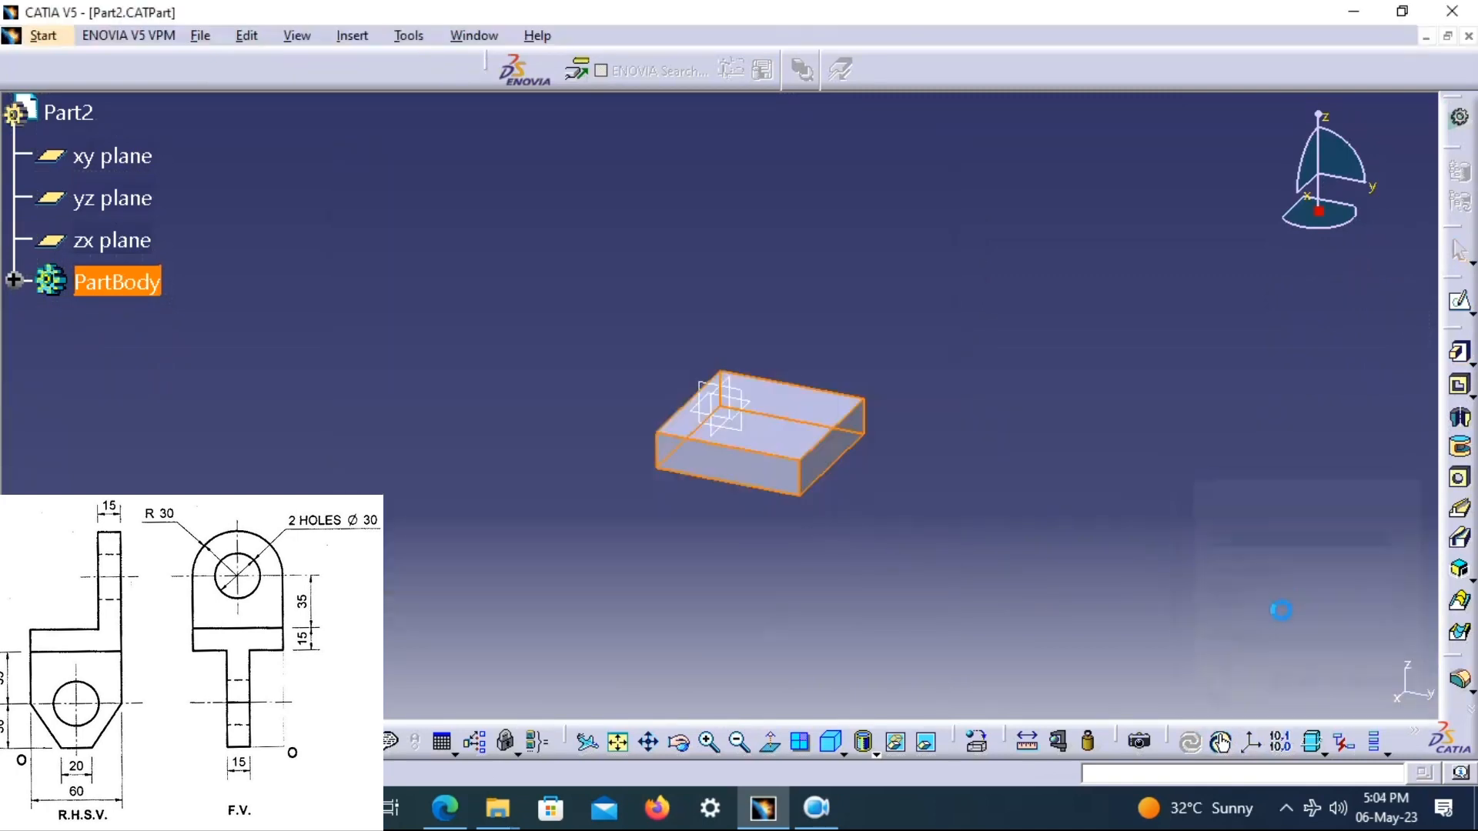
click(1348, 529)
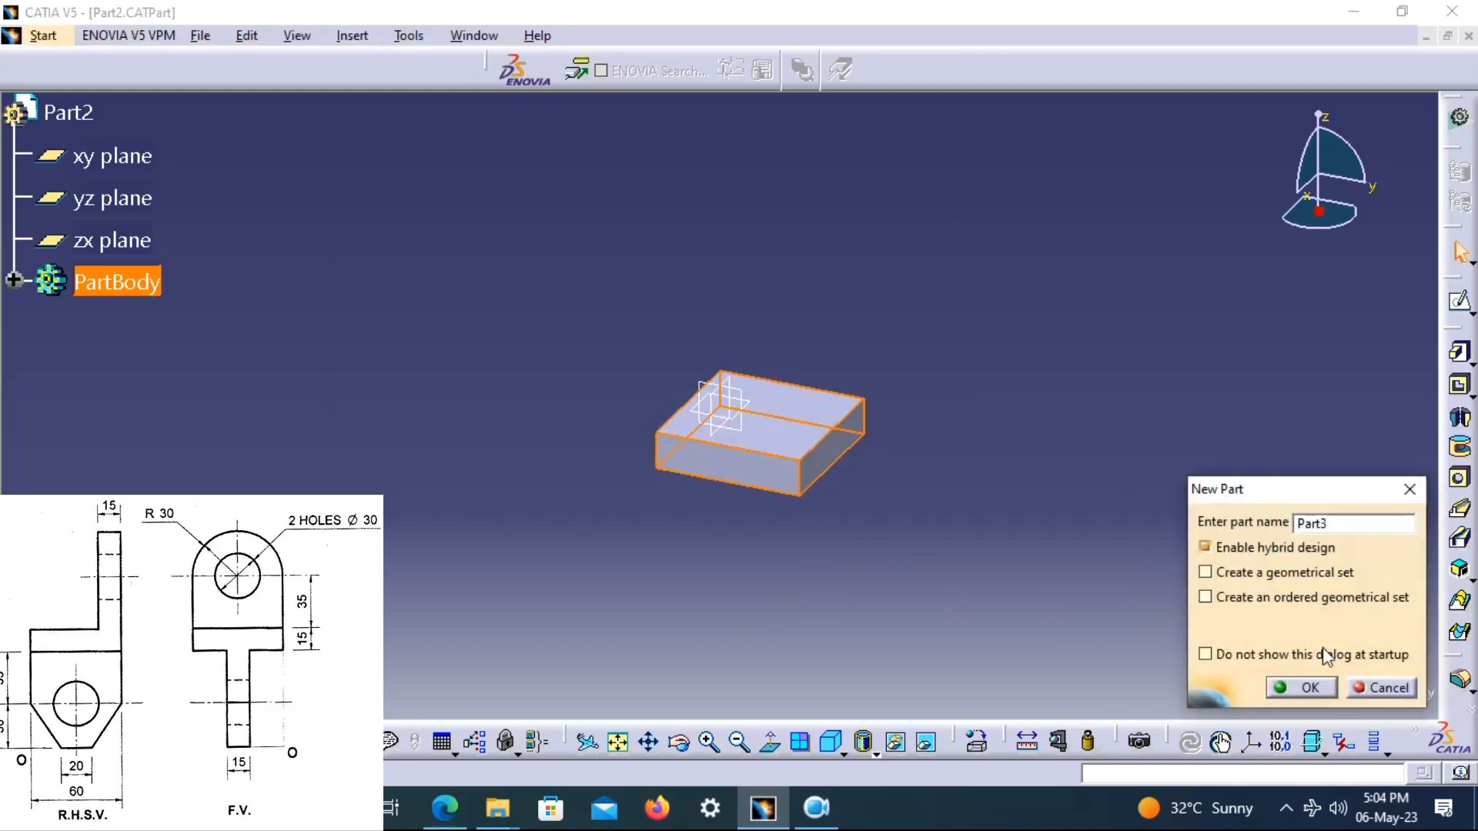
click(1310, 688)
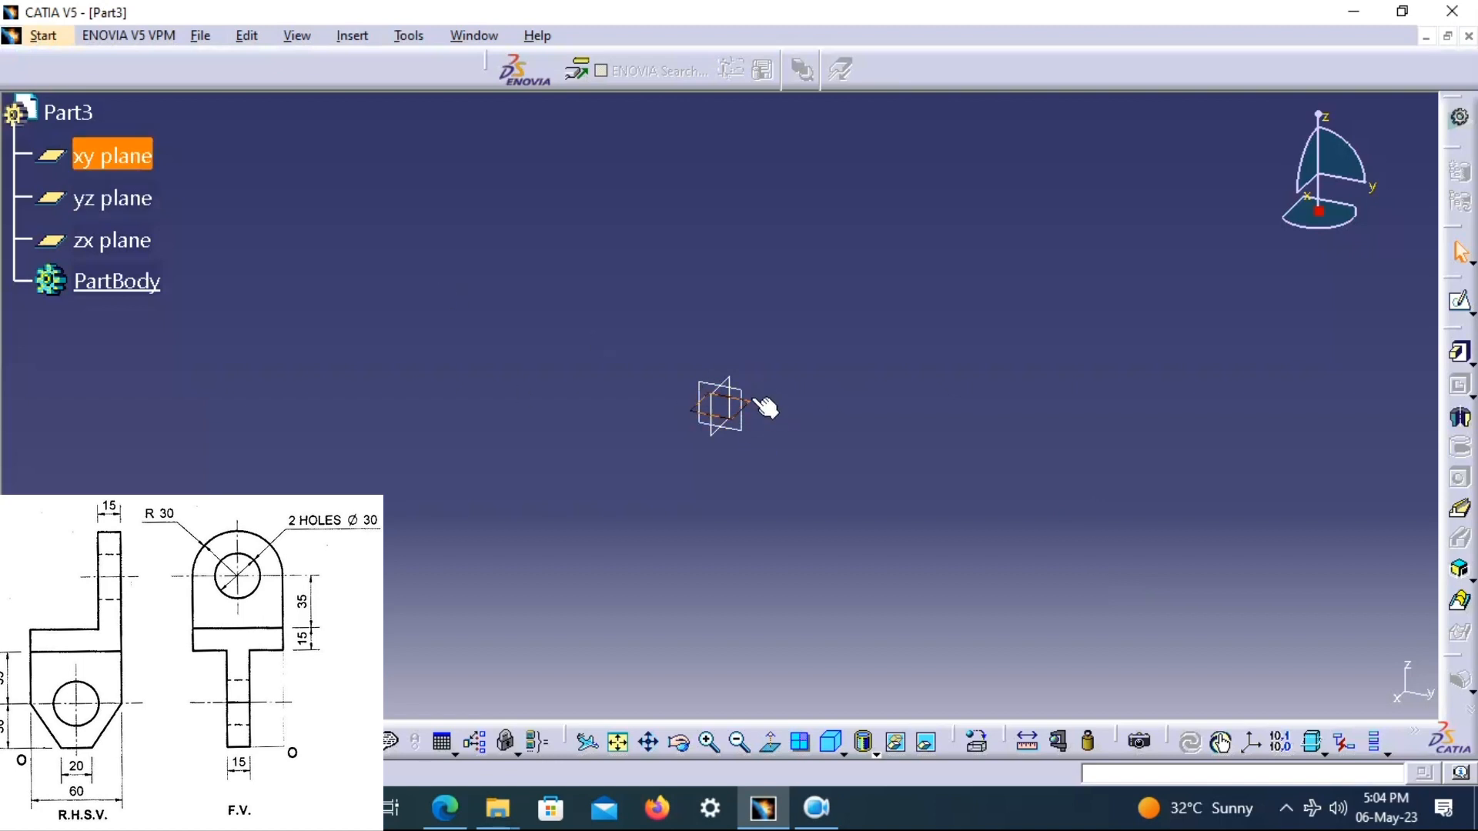
Open a sketch on the xy plane and draw a circle of about 28 mm radius centred on the origin
click(1460, 300)
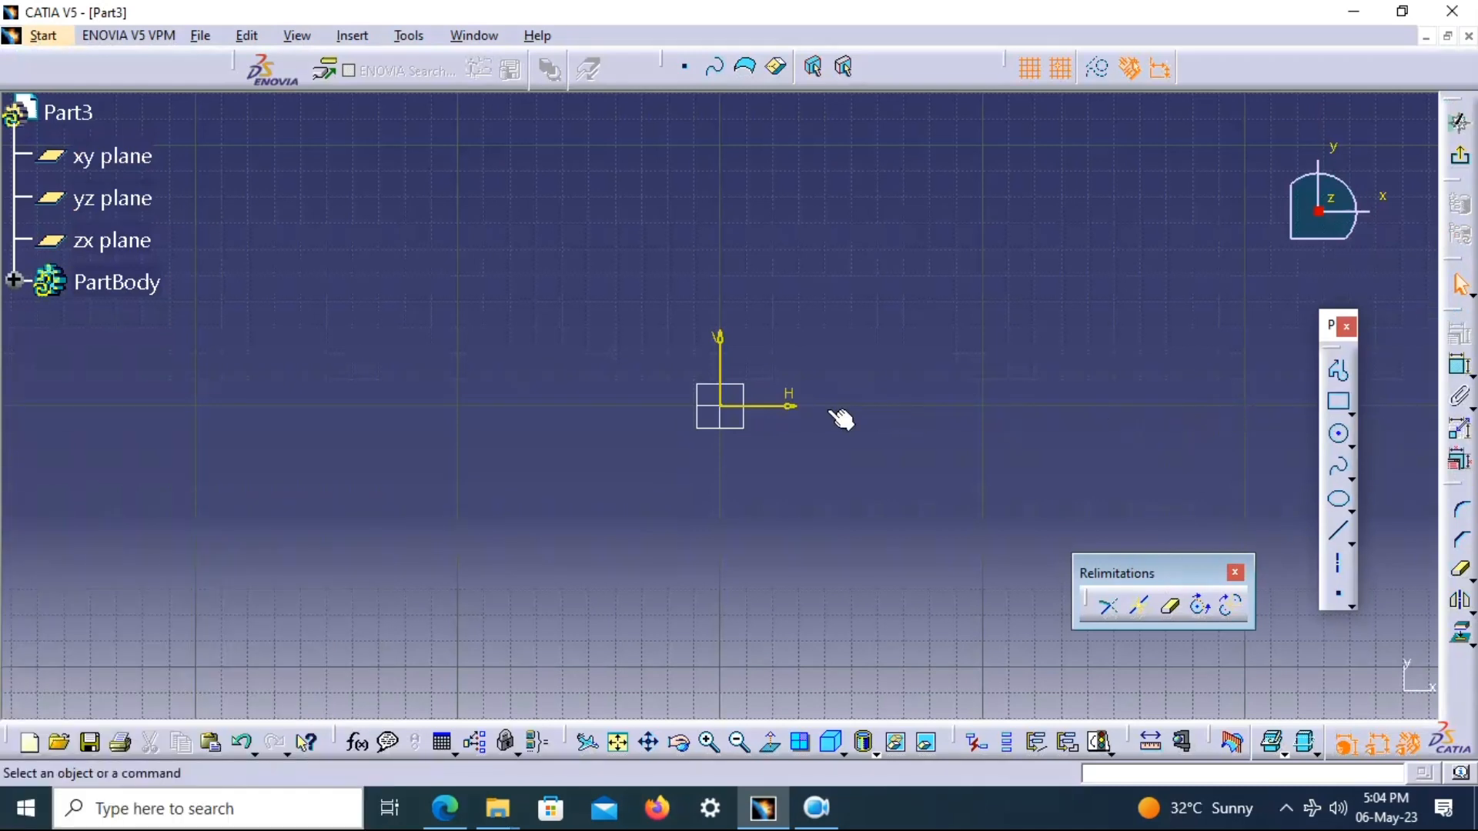
click(1339, 437)
click(730, 408)
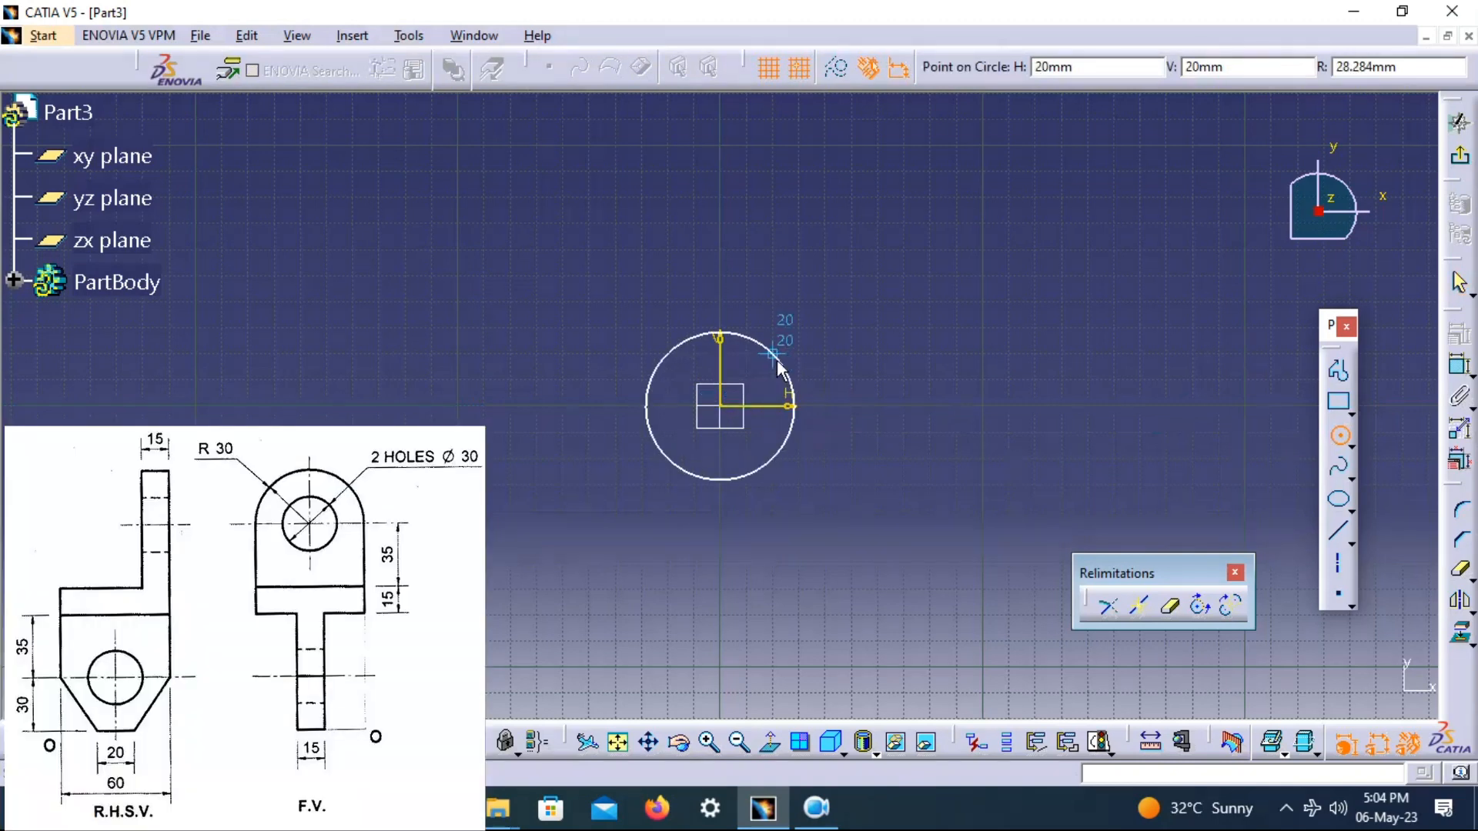
click(772, 355)
Constrain the circle's diameter to 30 mm
click(1459, 364)
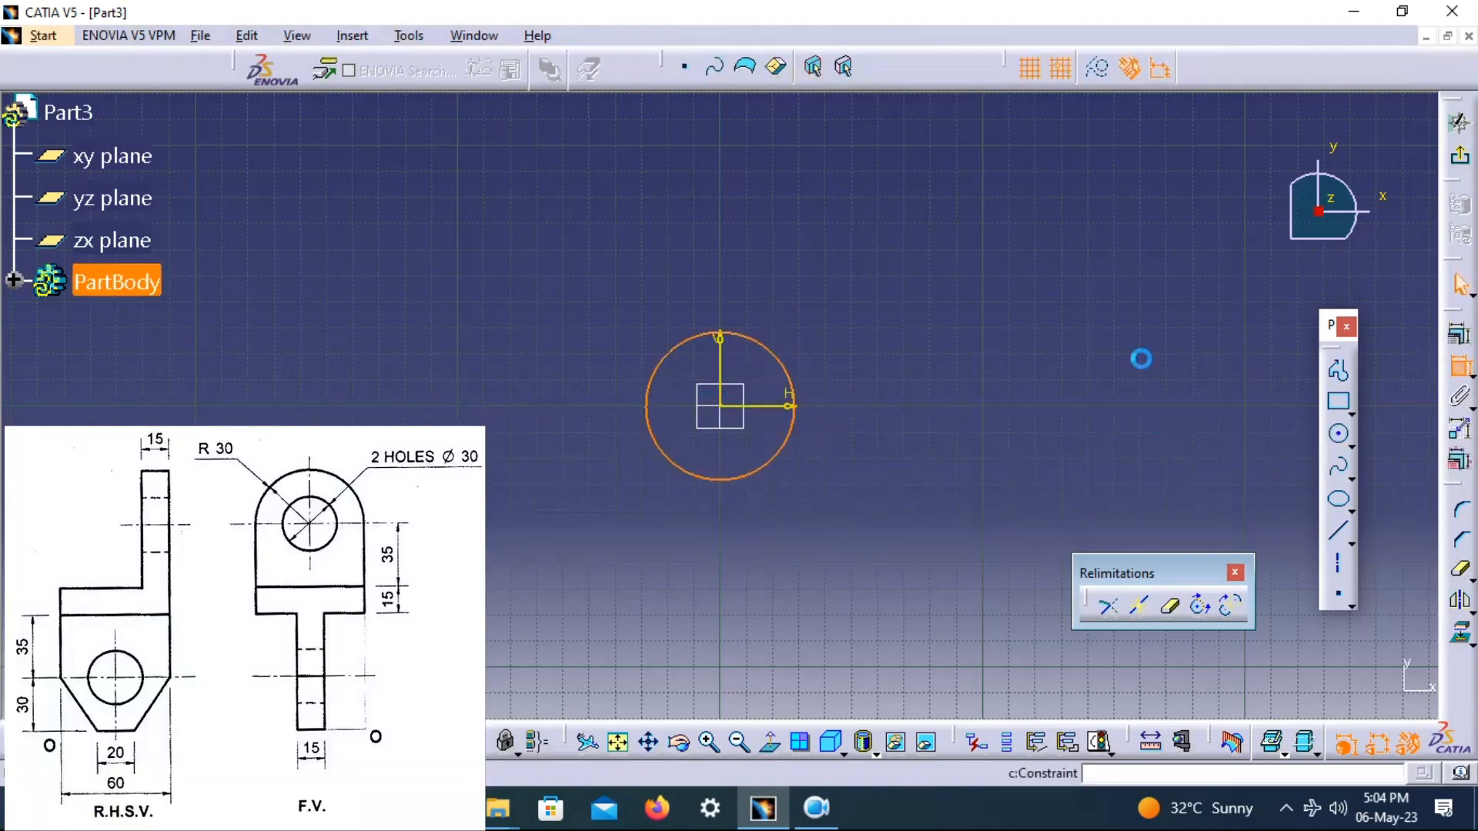
click(854, 345)
double_click(857, 348)
text(30)
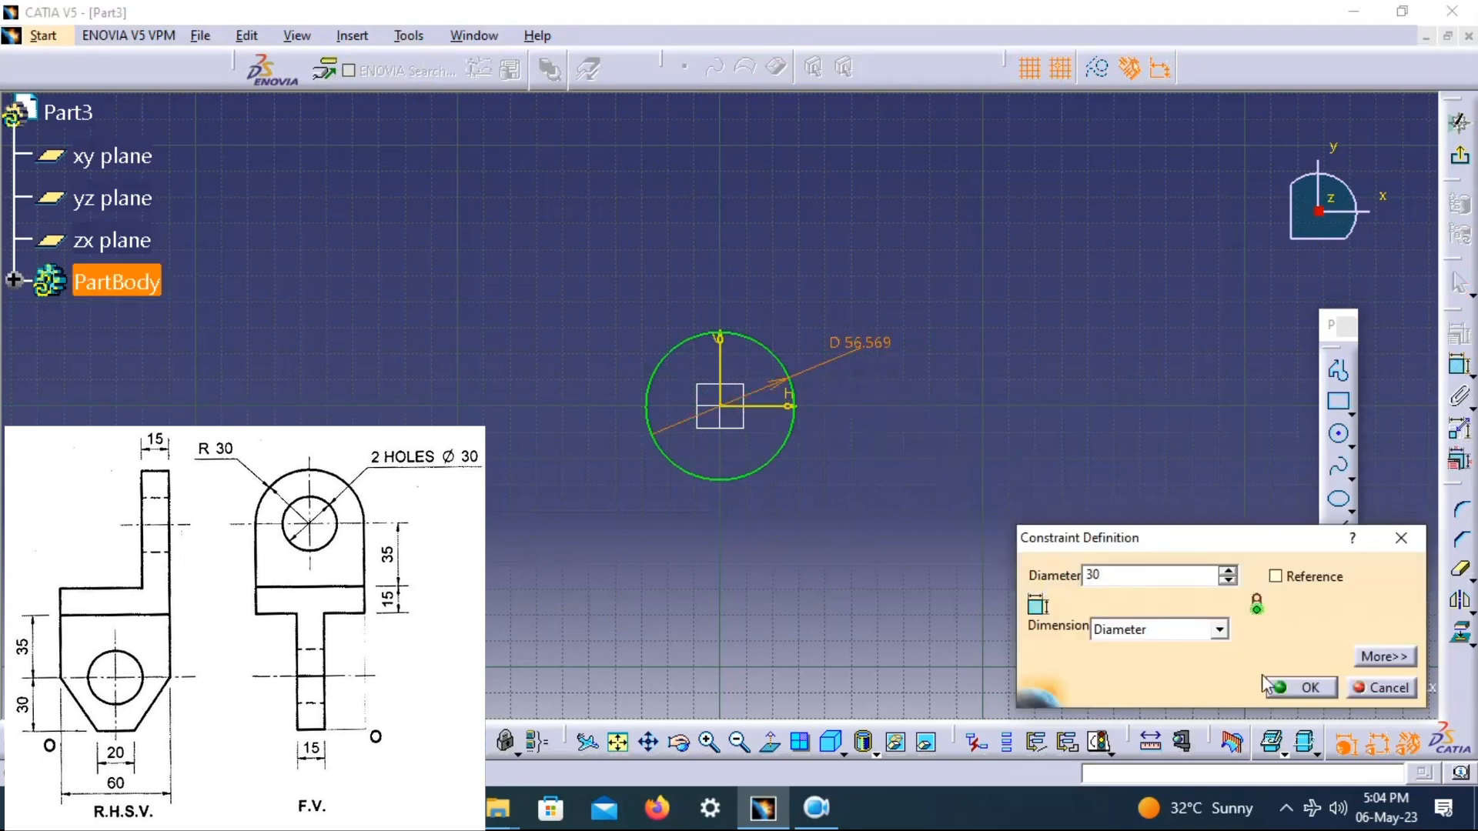
click(1308, 688)
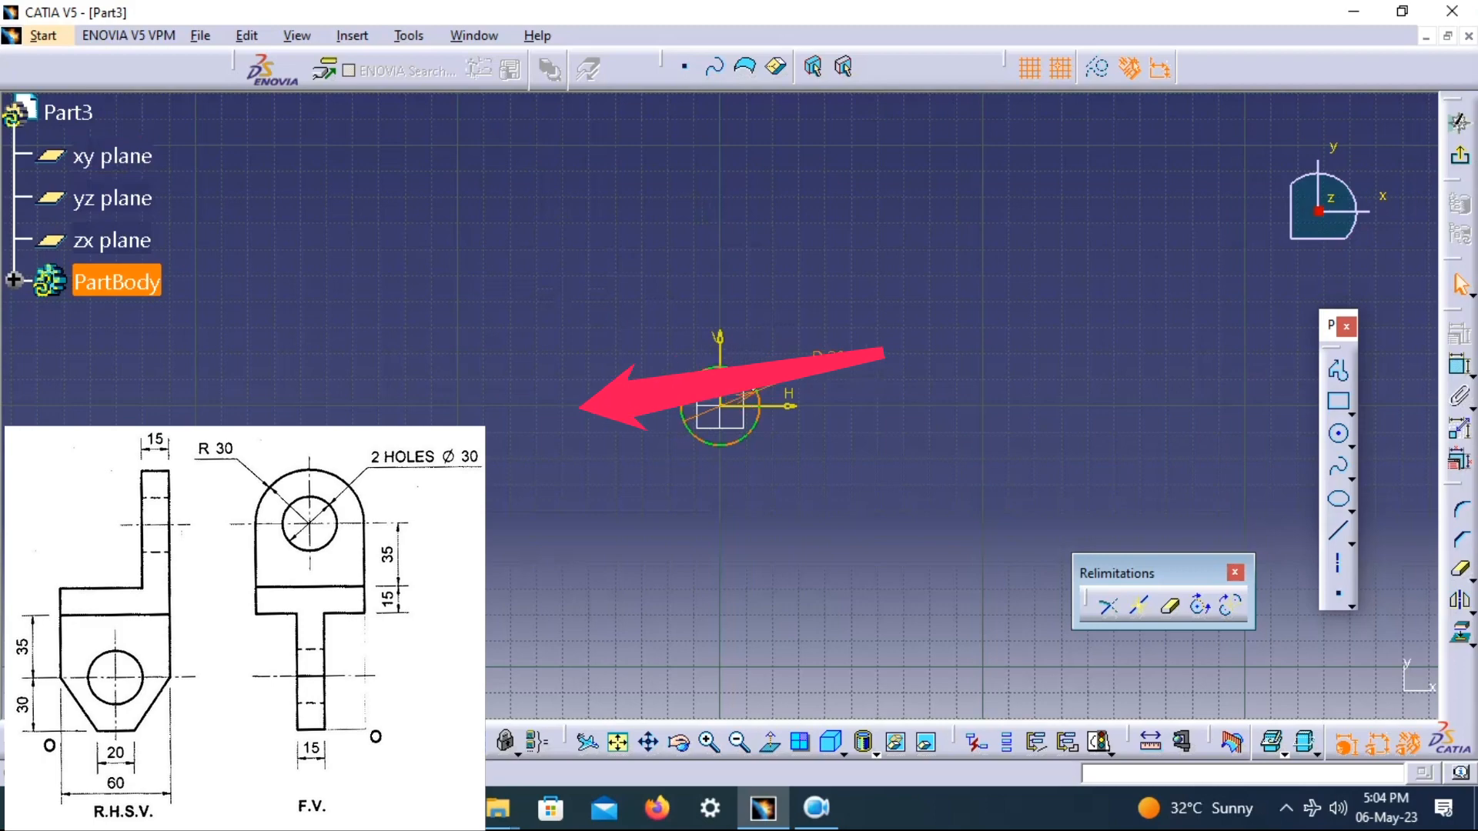
Draw a rectangle about 40 mm wide and 30 mm high above the horizontal axis, starting on the axis at H -20 mm
mouse_move(801, 385)
ctrl+middle_down()
mouse_move(678, 366)
mouse_move(631, 252)
ctrl+middle_up()
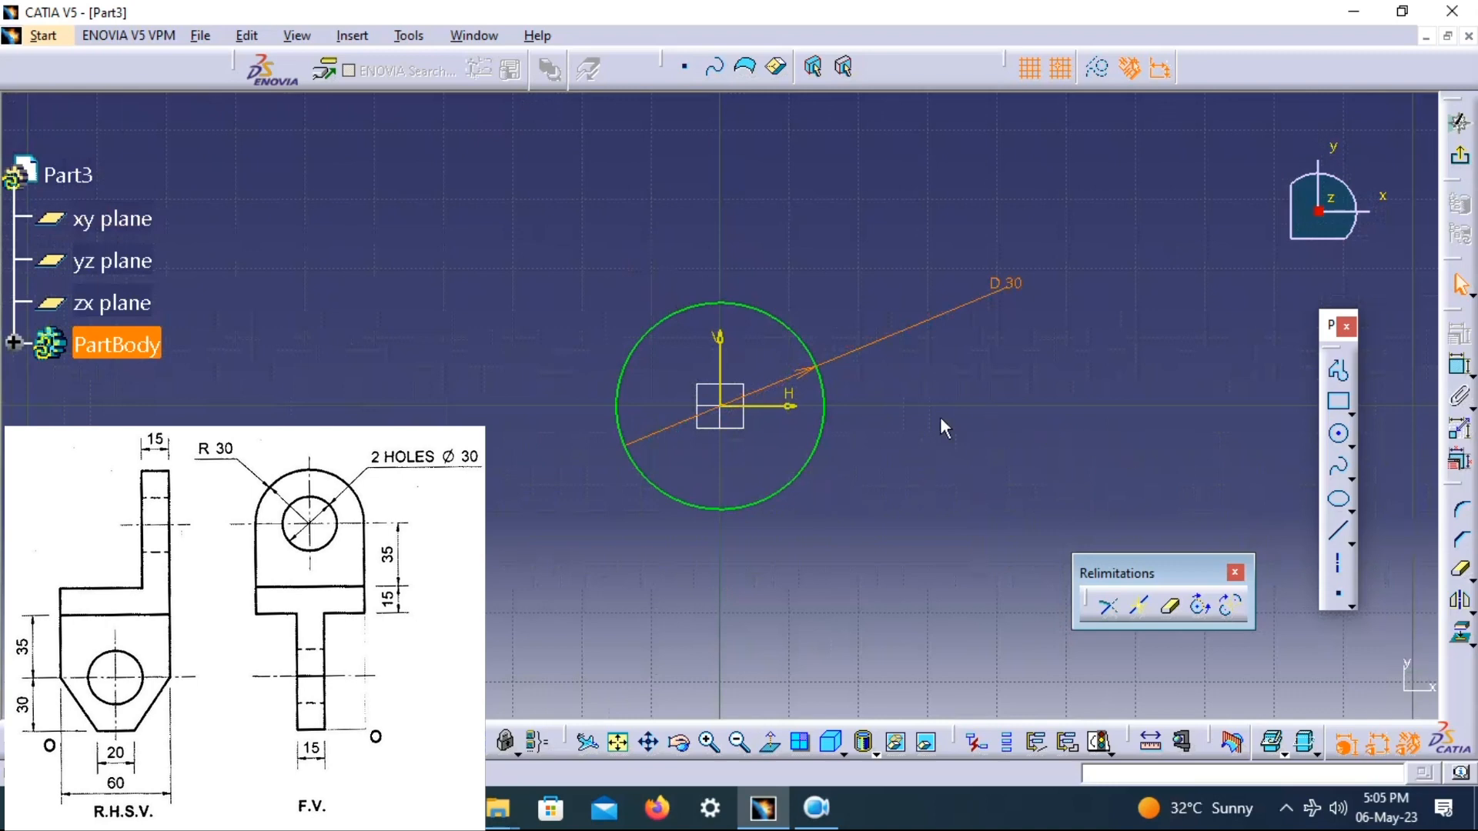
mouse_move(876, 429)
middle_down()
mouse_move(752, 373)
mouse_move(752, 423)
mouse_move(747, 357)
mouse_move(770, 434)
mouse_move(806, 457)
middle_up()
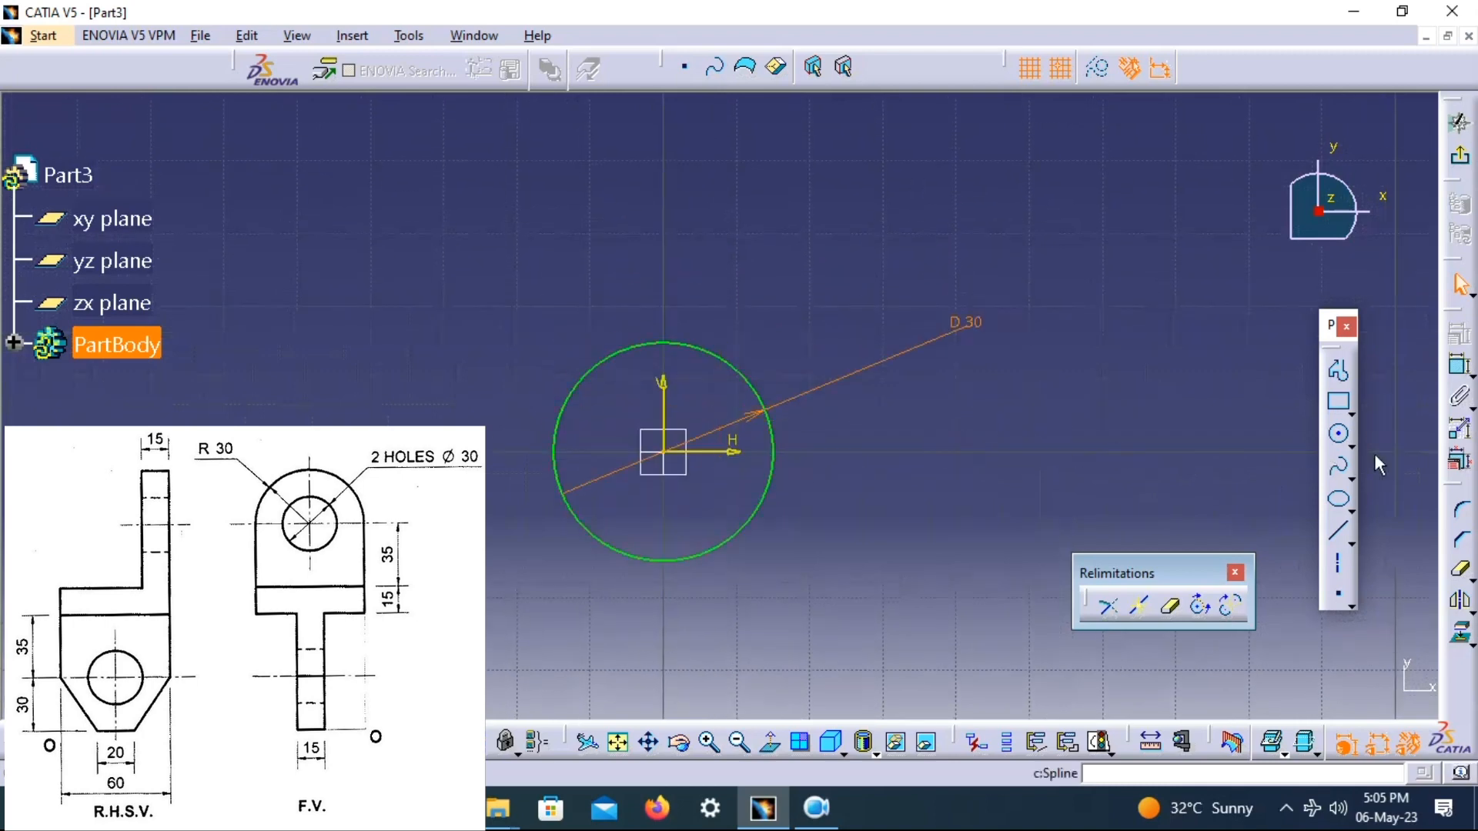
click(1336, 400)
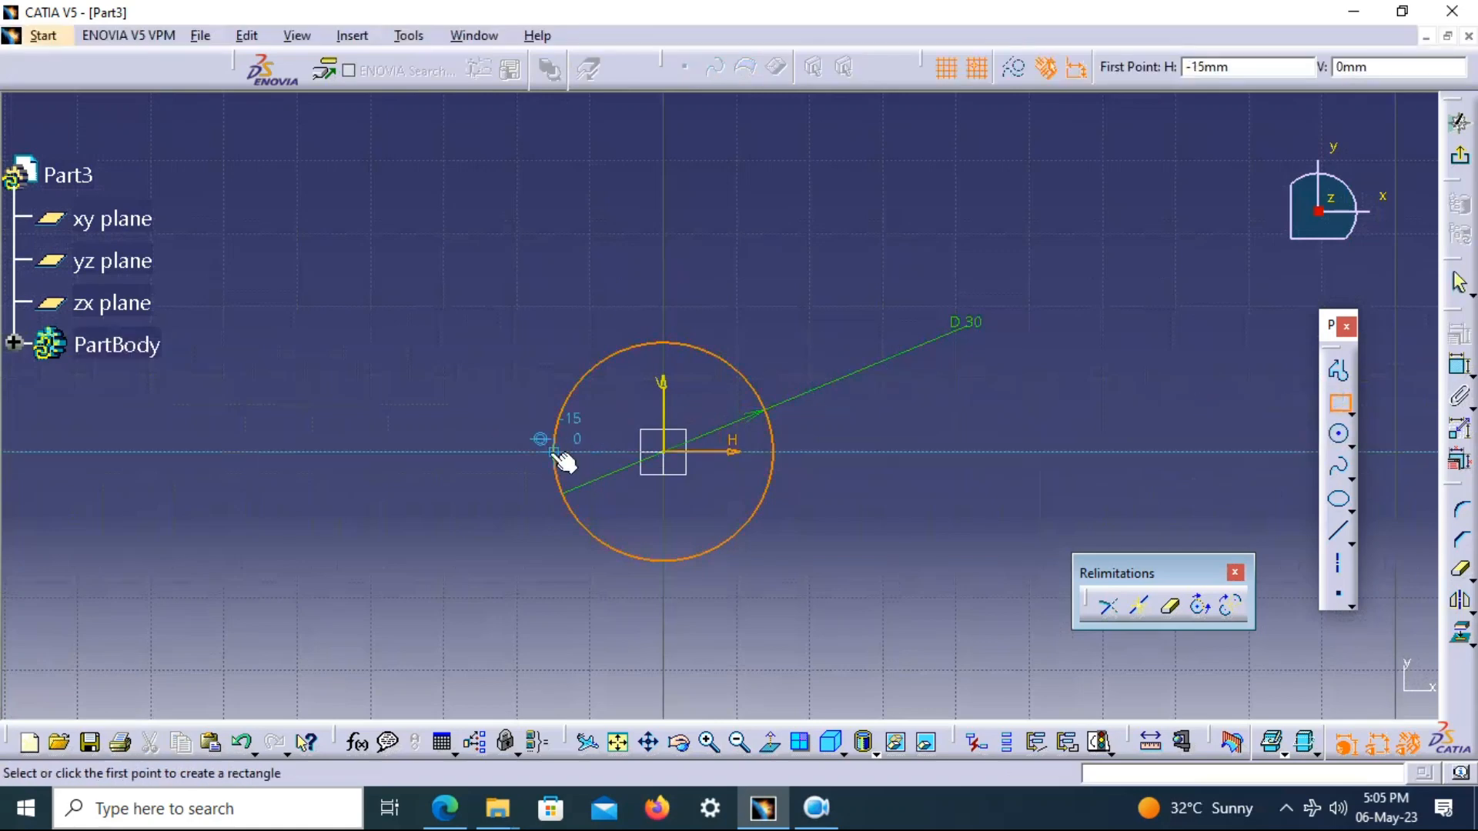
click(518, 452)
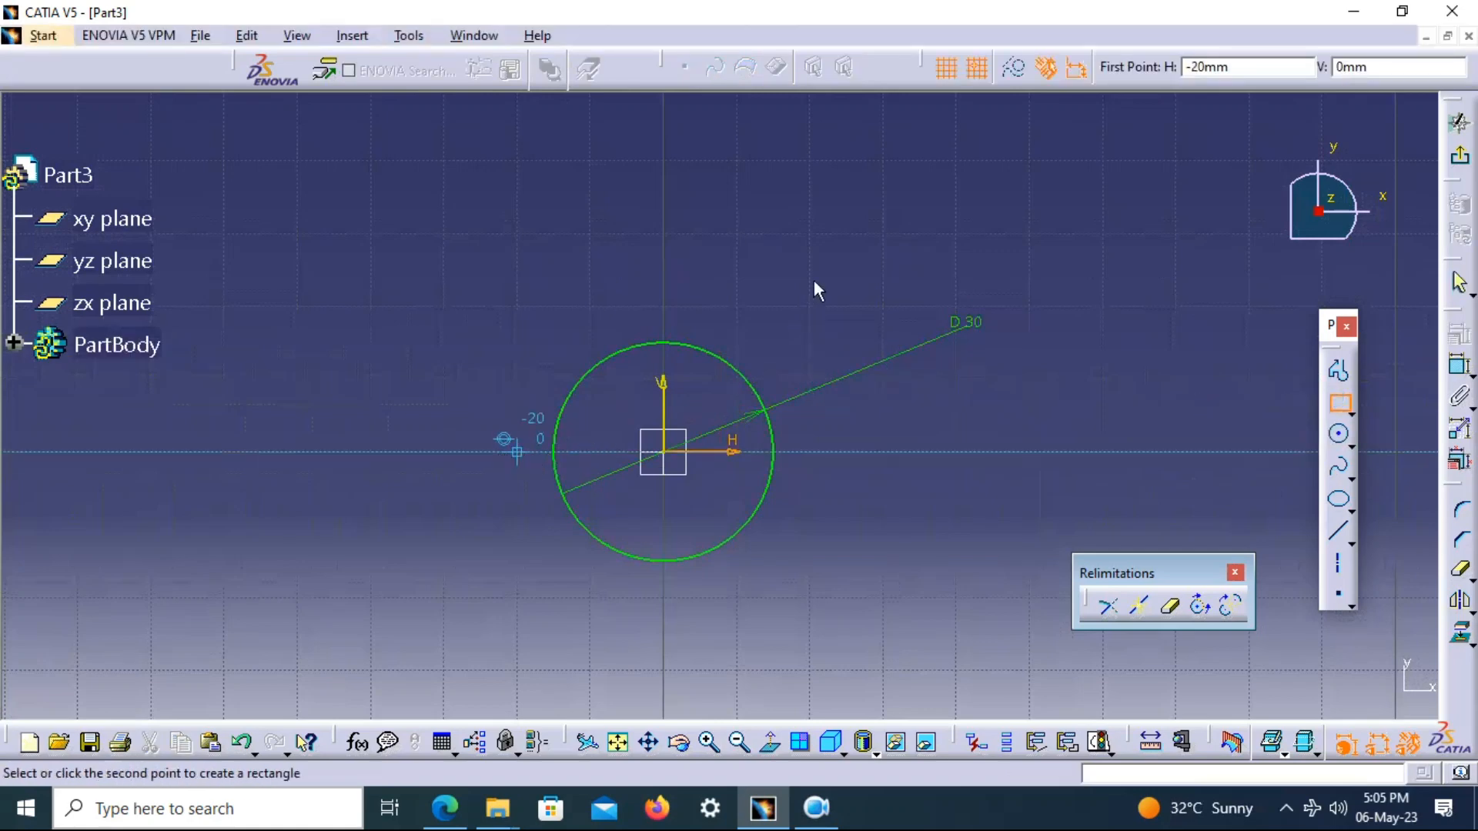
click(821, 223)
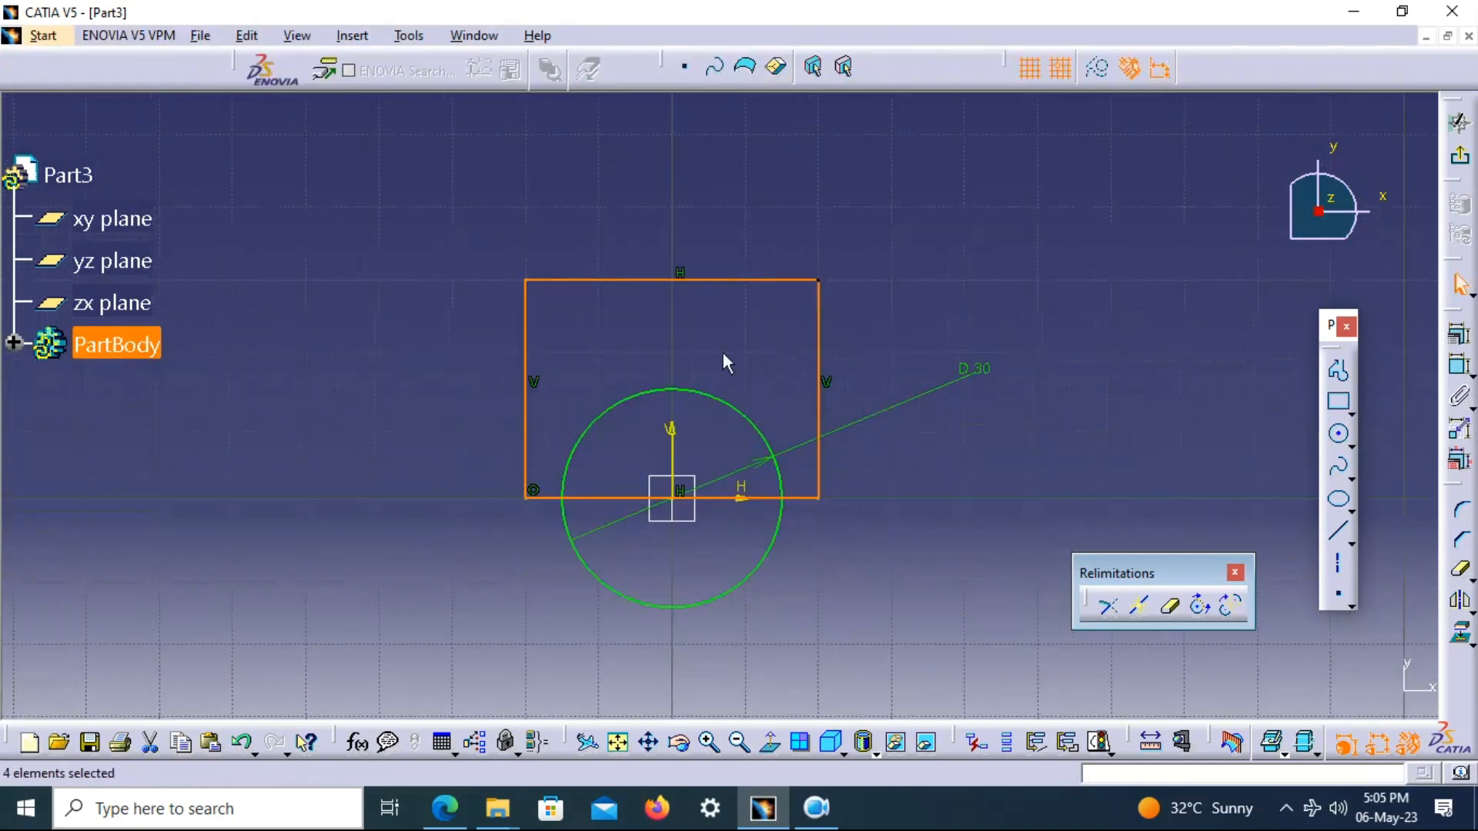
Dimension the width and height of the rectangle around the circle, and set its width to 60 mm
click(1461, 368)
click(626, 279)
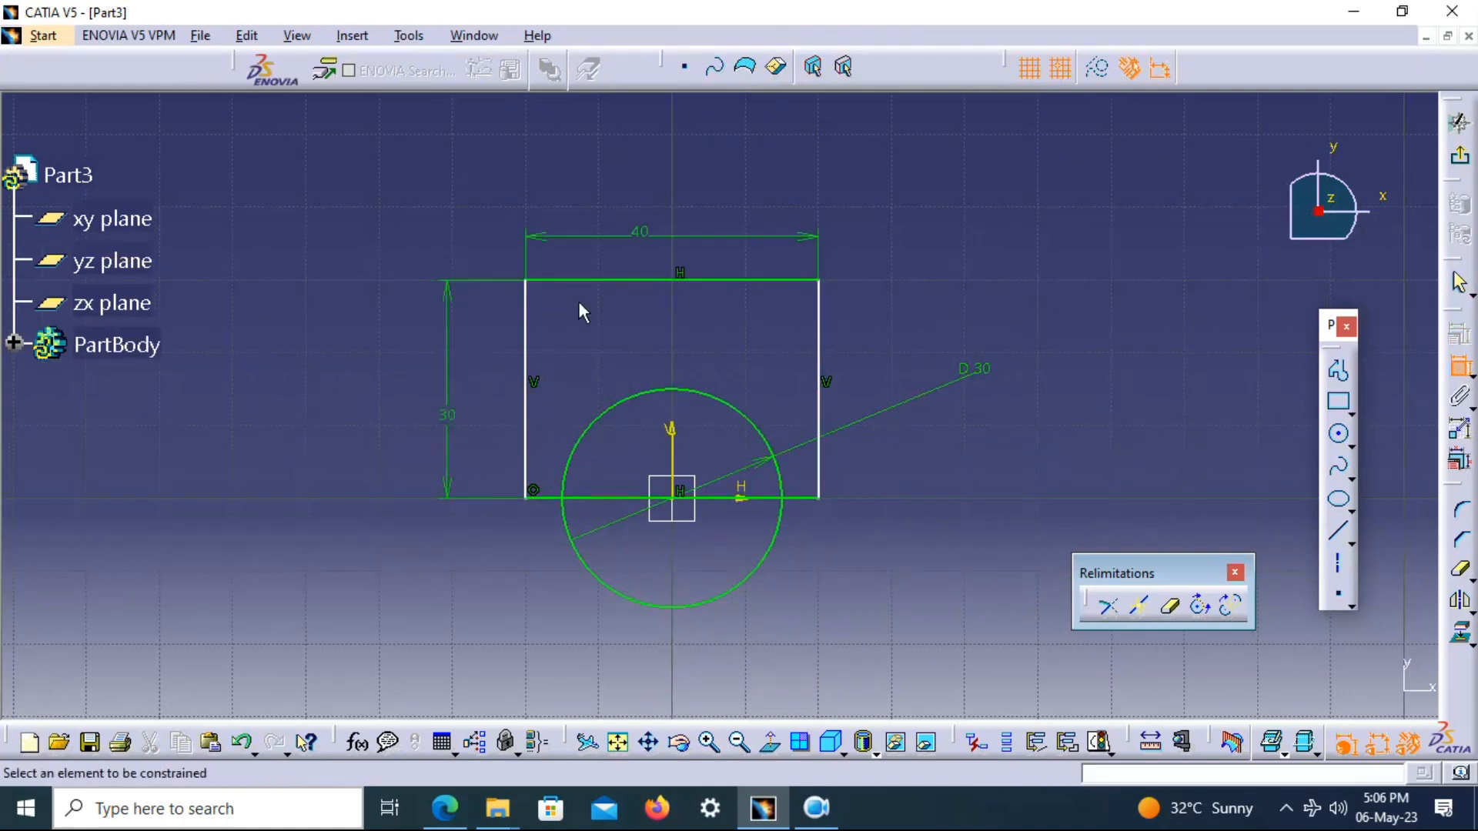
click(642, 237)
double_click(642, 236)
text(60)
key(Return)
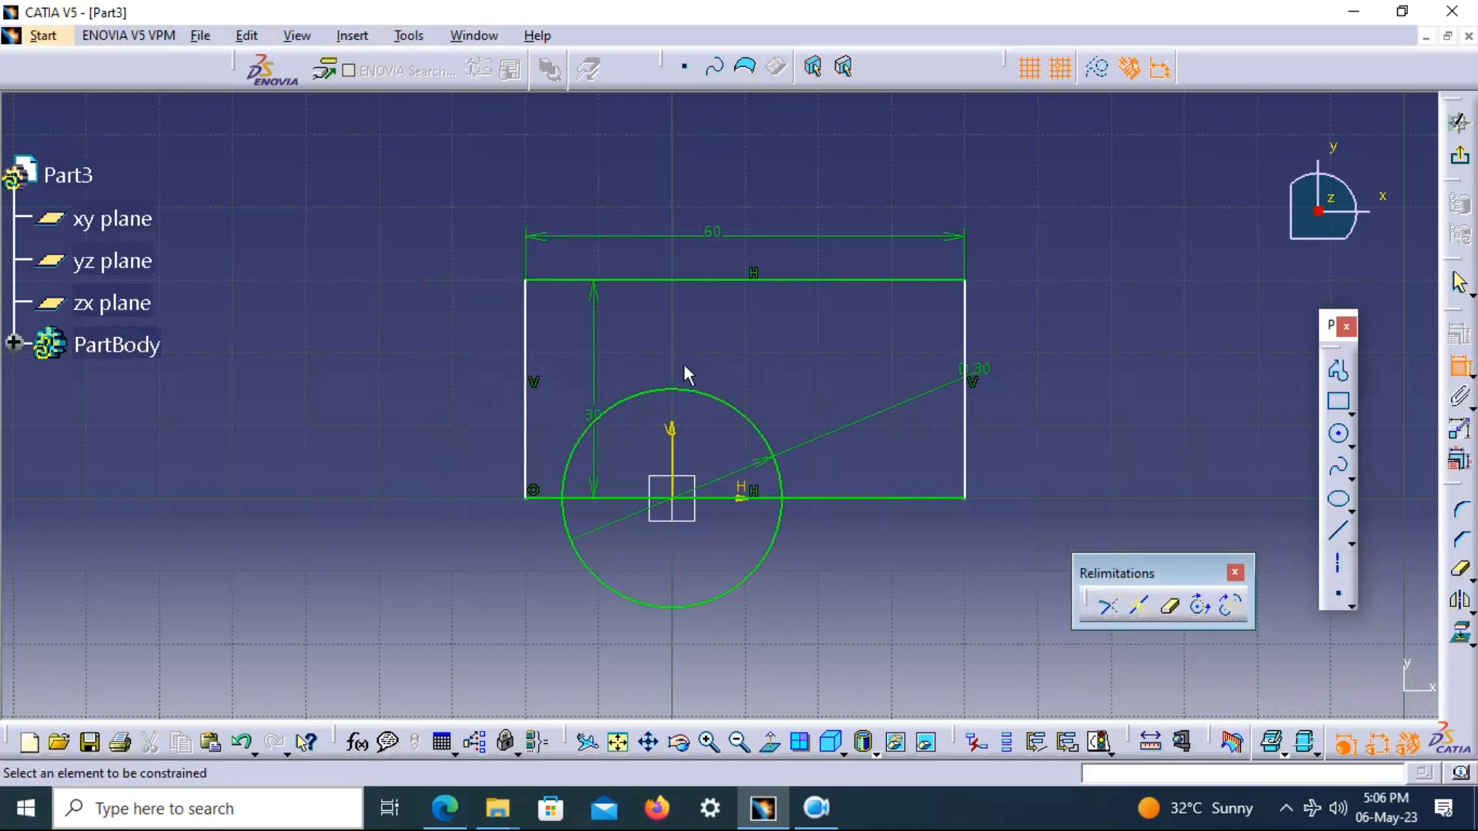
Set the rectangle's height to 35 mm and reposition its height and width dimensions outside the outline
double_click(595, 420)
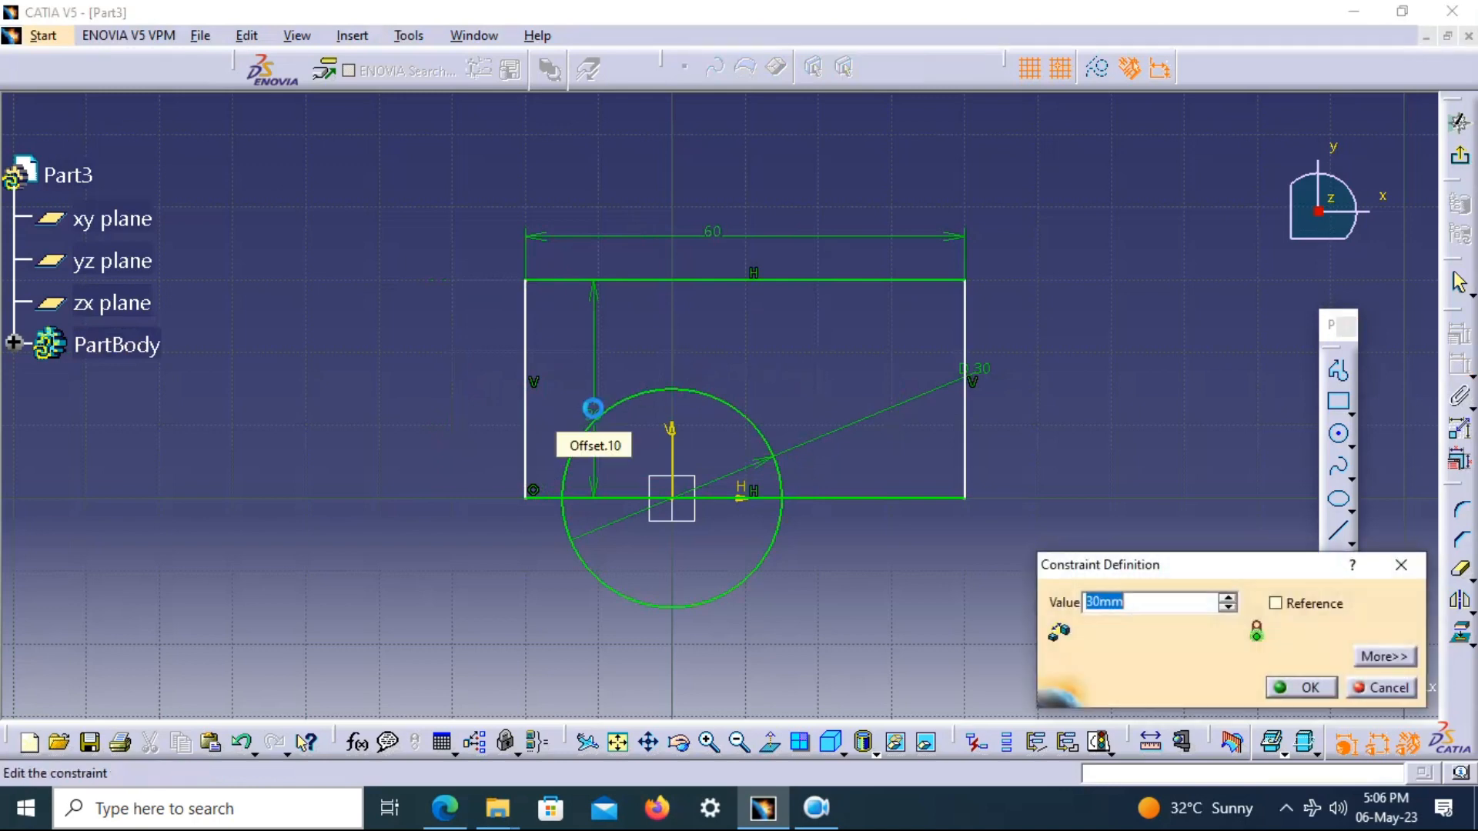
text(3)
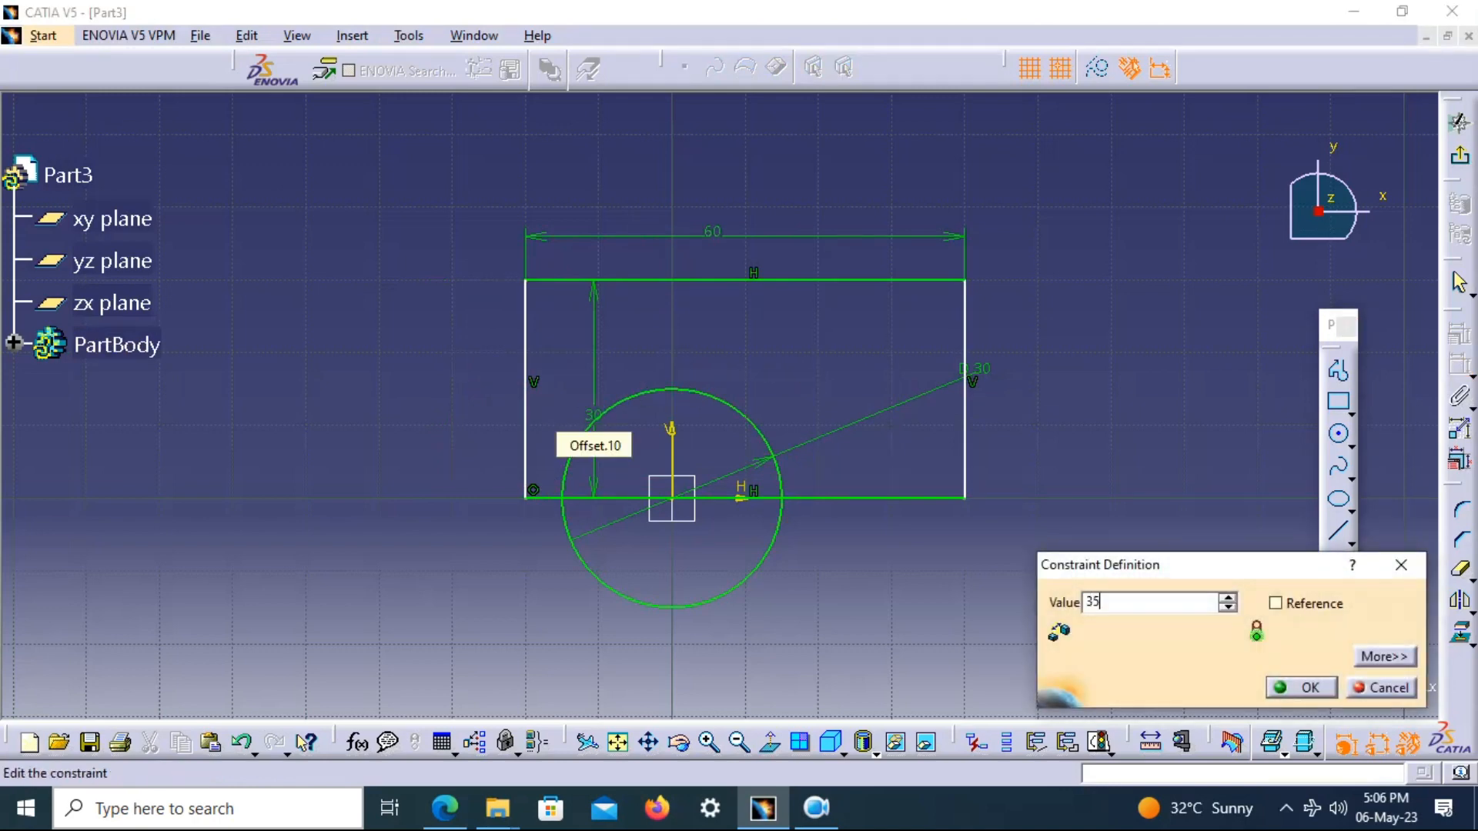
text(5)
key(Return)
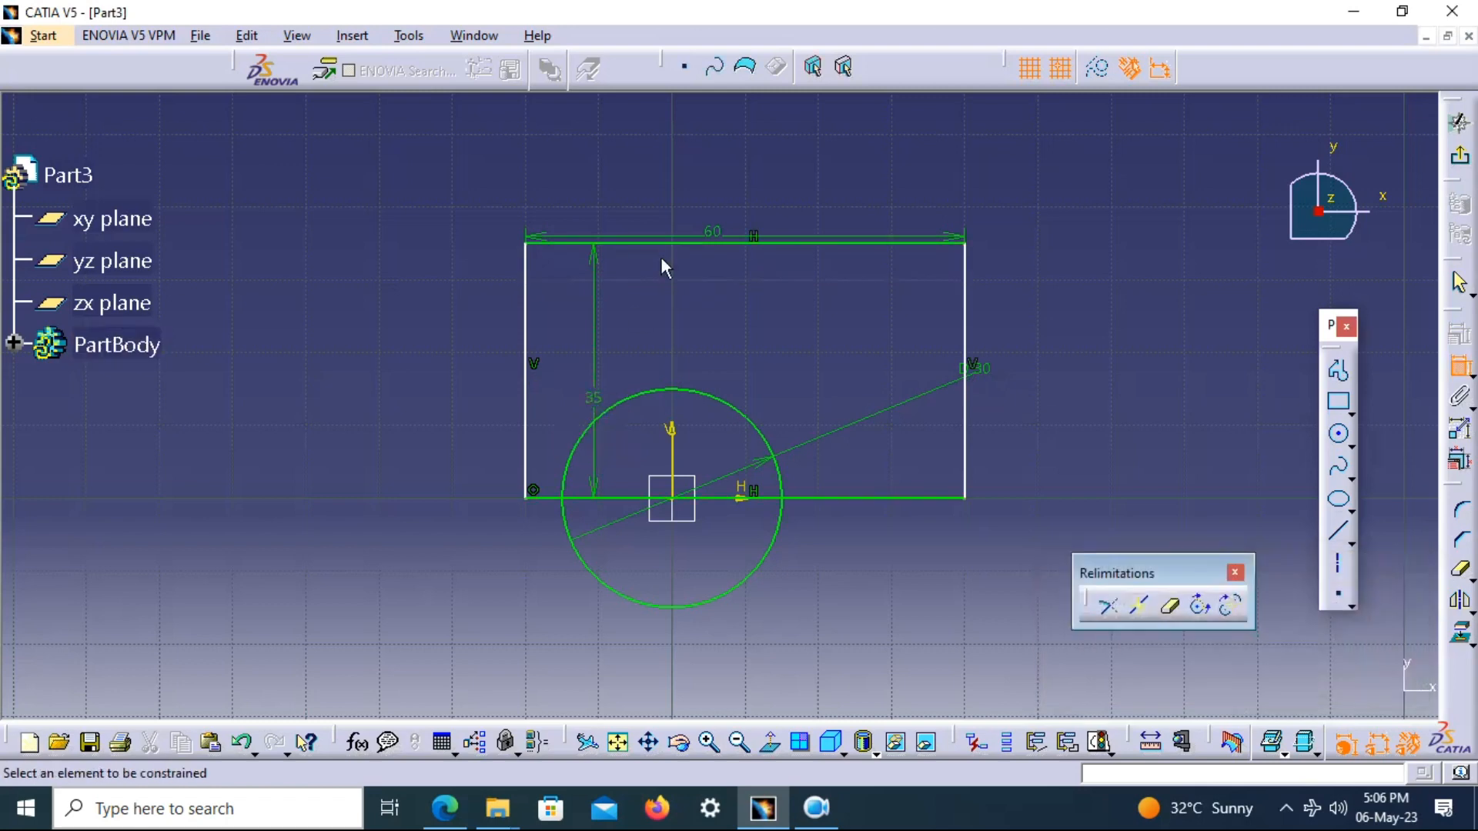
drag(425, 405, 451, 350)
drag(679, 240, 668, 210)
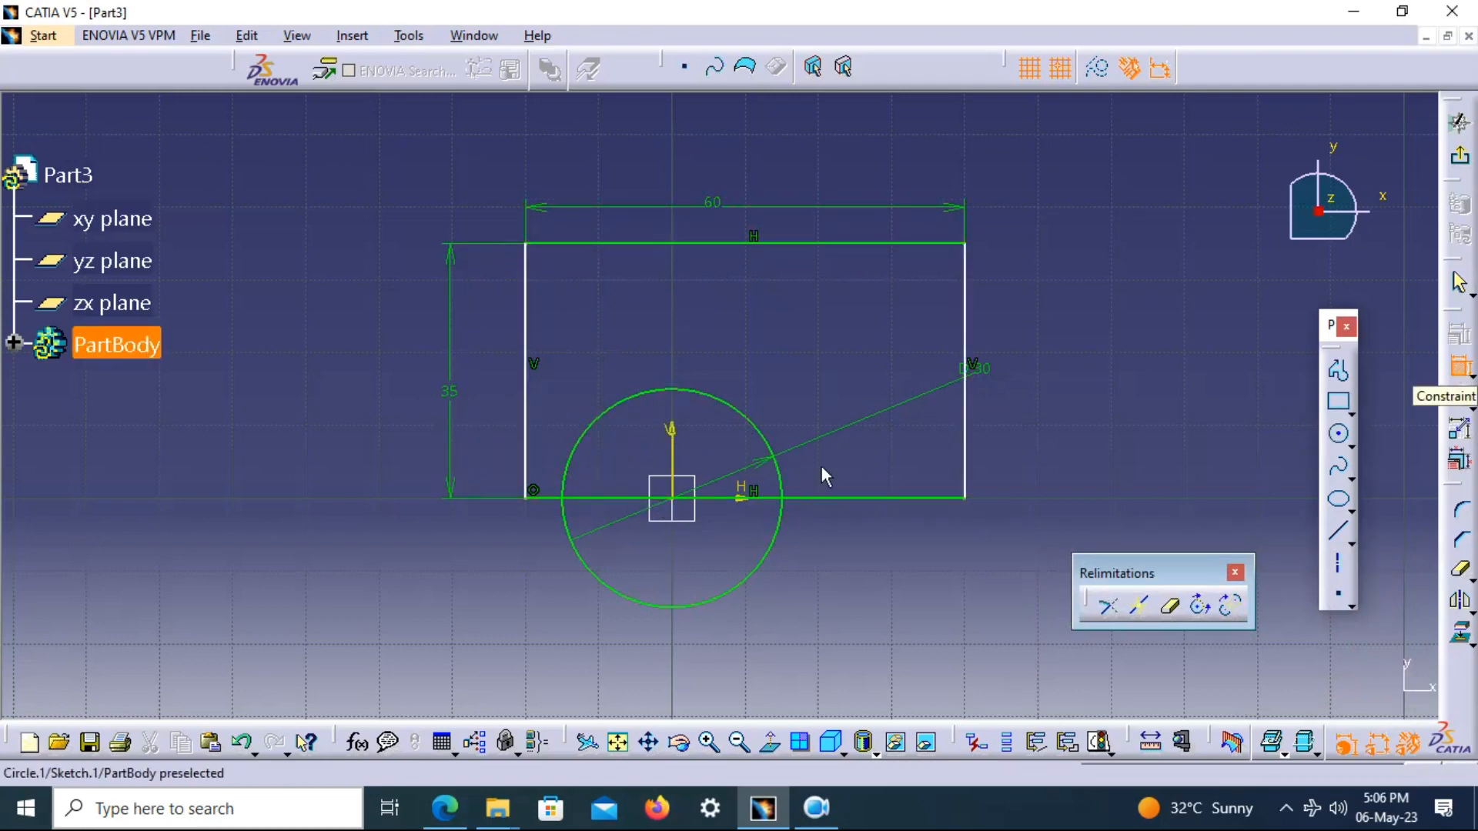
Dimension the distance from the vertical axis to the rectangle's right side and set it to 30 mm
click(674, 460)
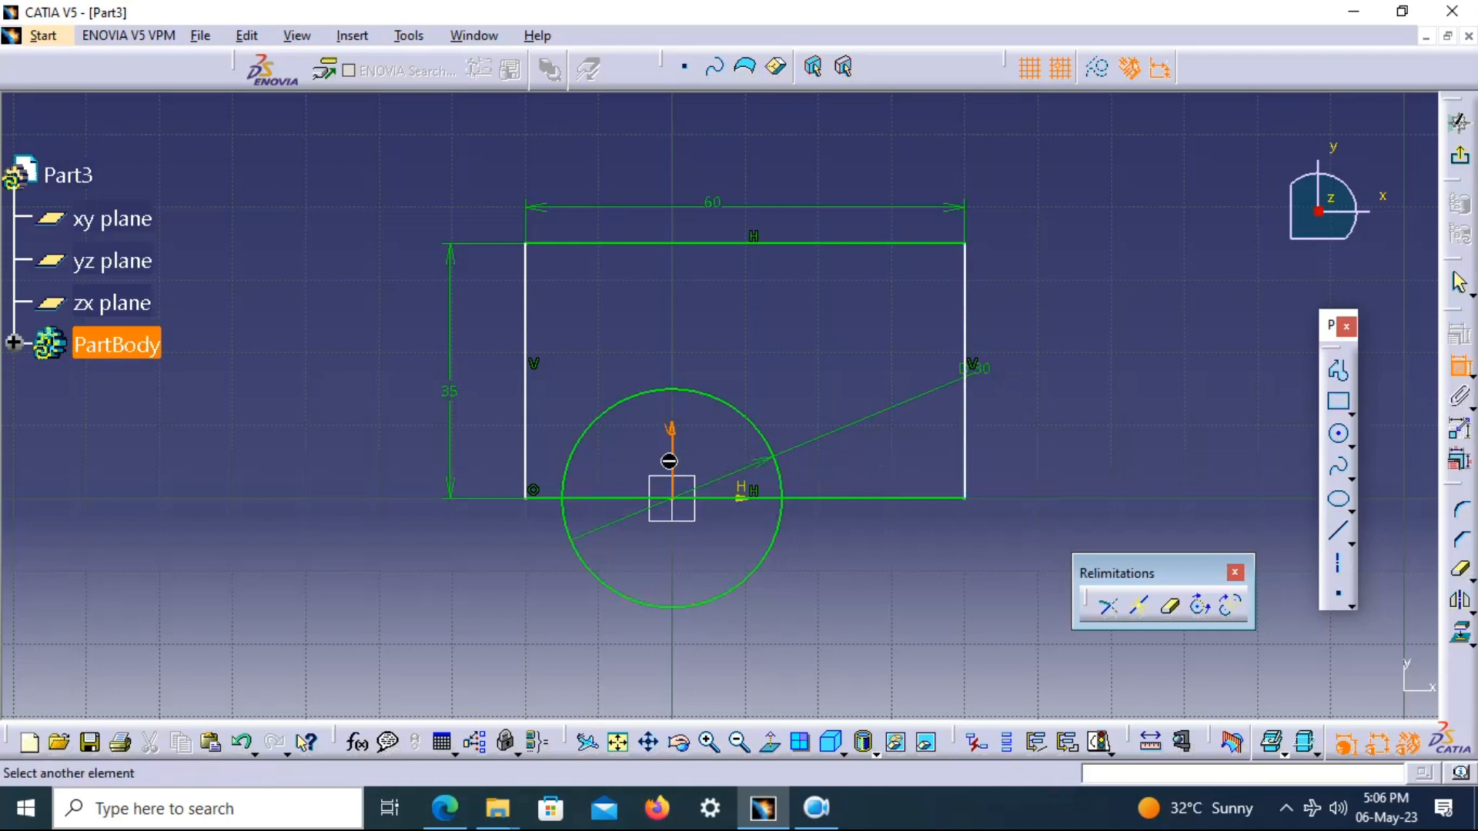
click(965, 431)
key(Escape)
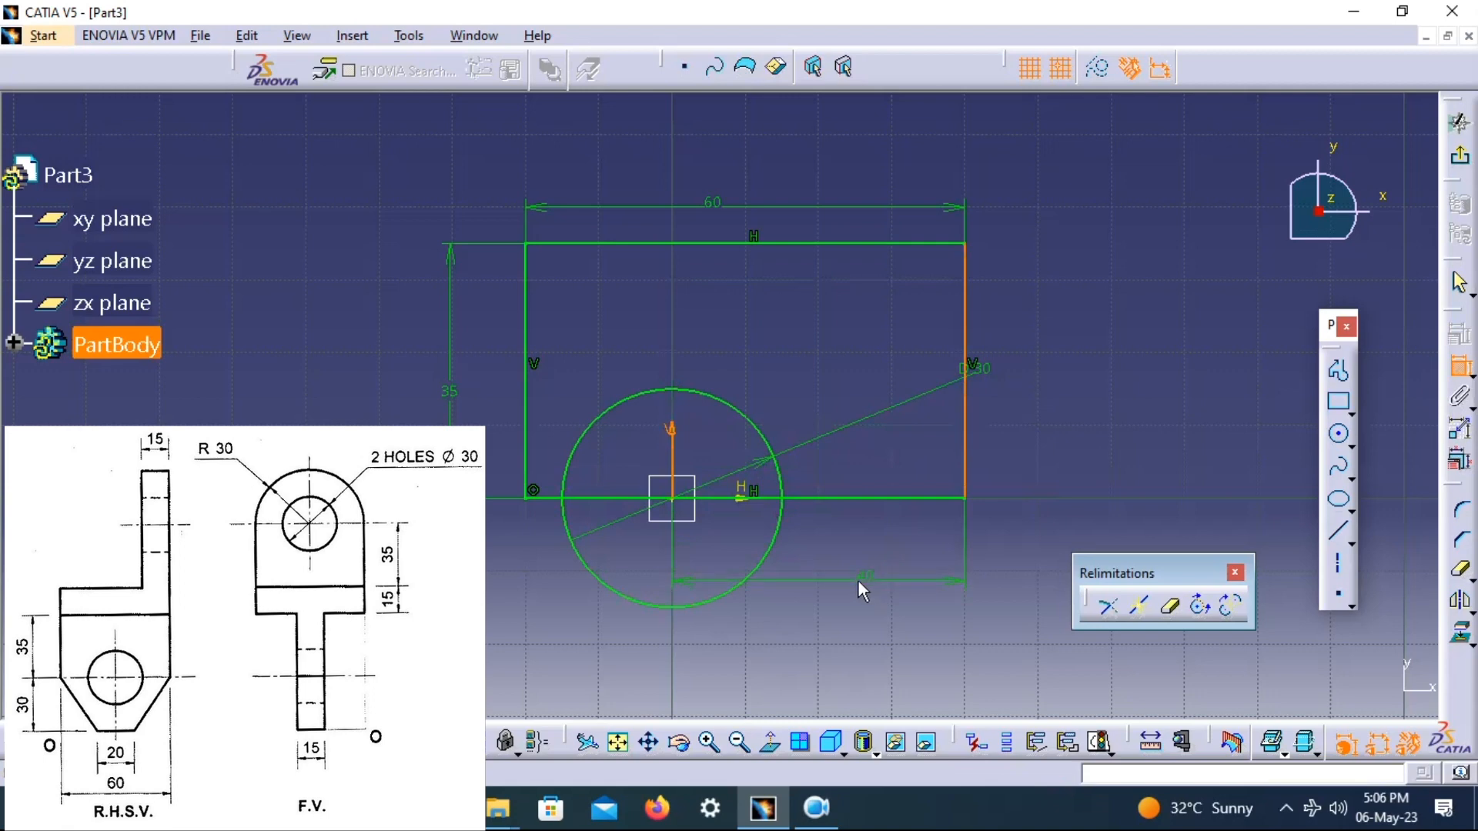
click(857, 579)
click(671, 433)
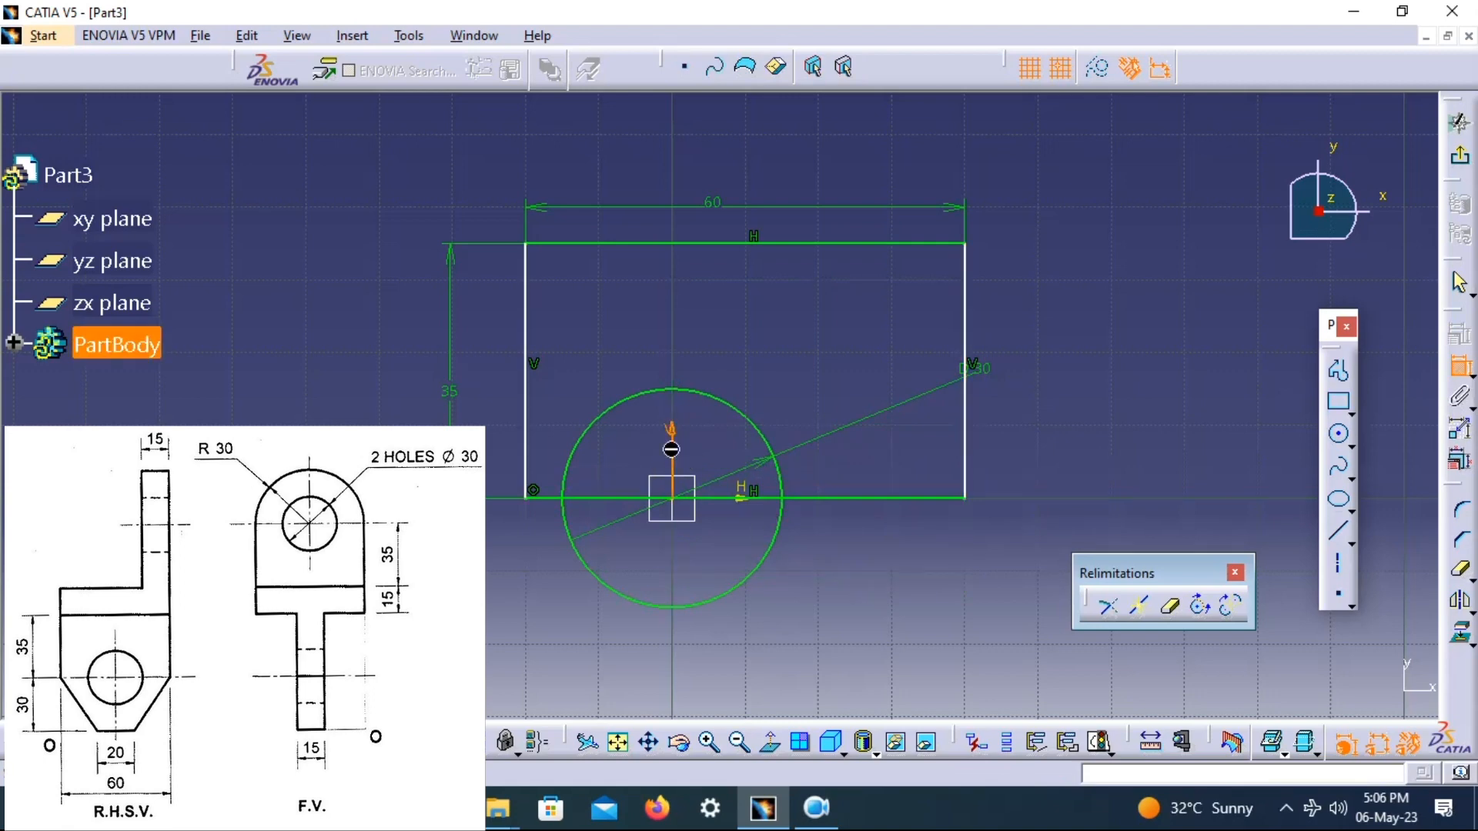
click(964, 442)
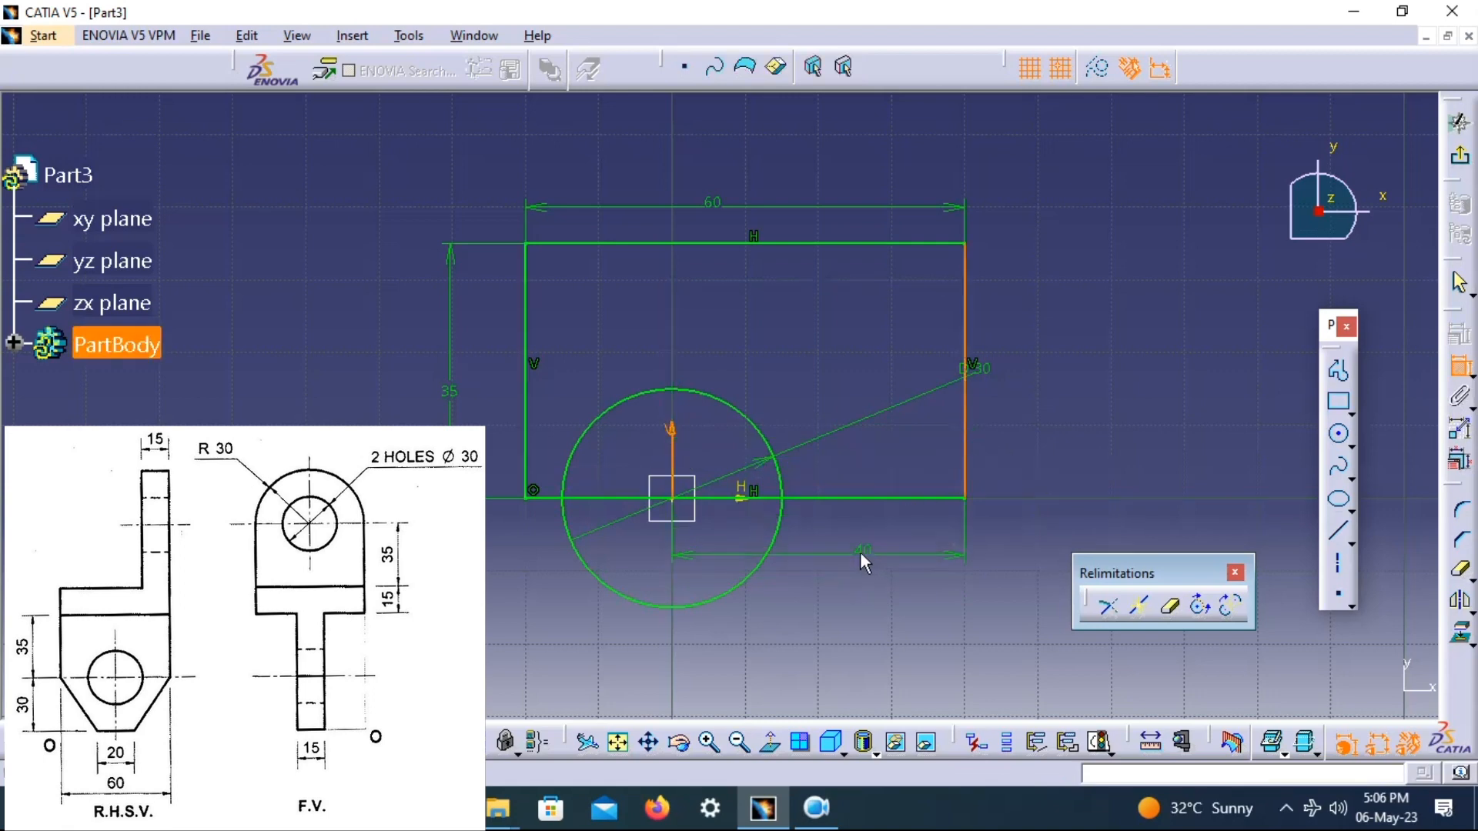
click(857, 537)
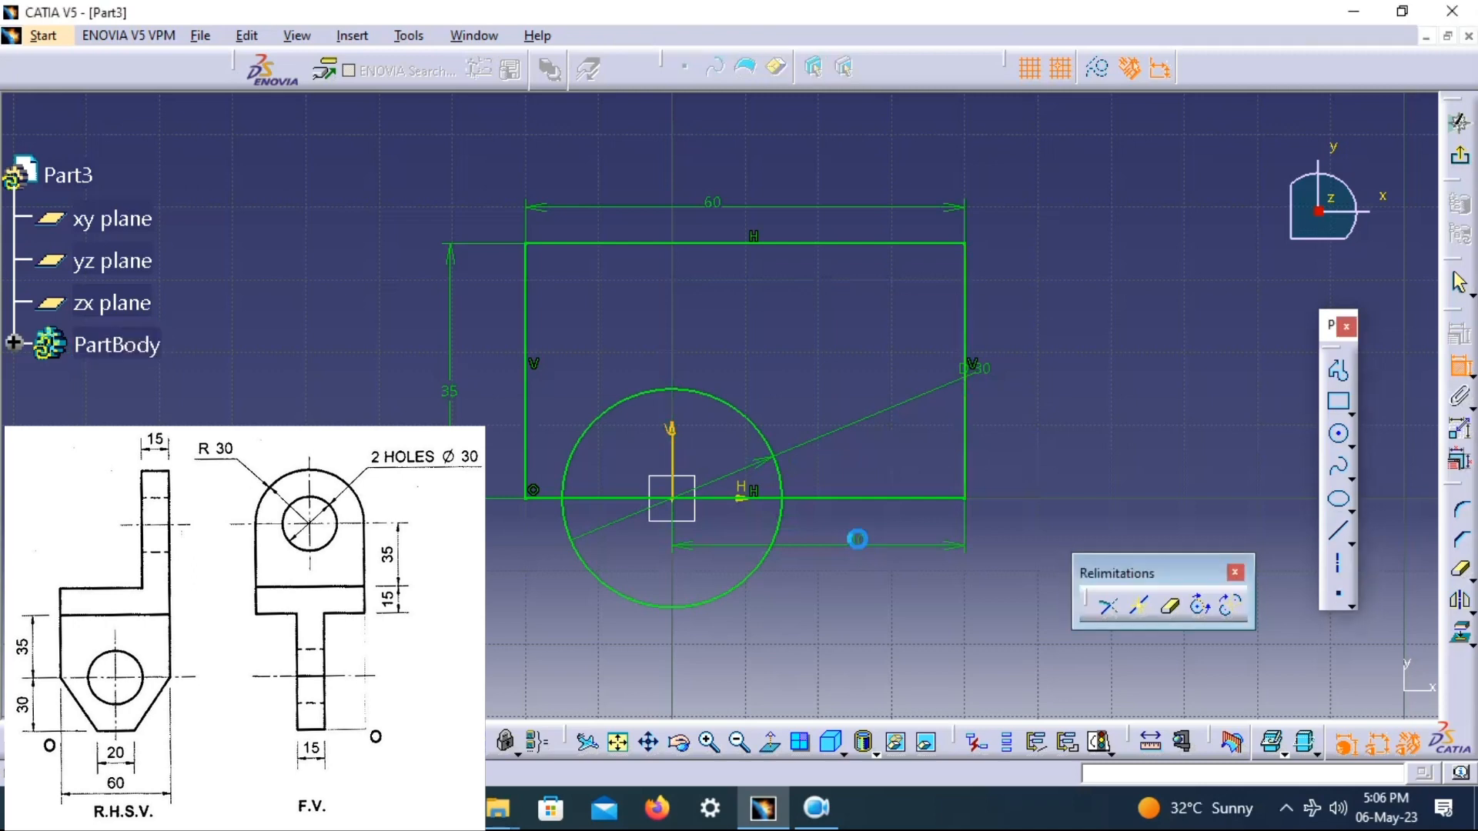
double_click(857, 539)
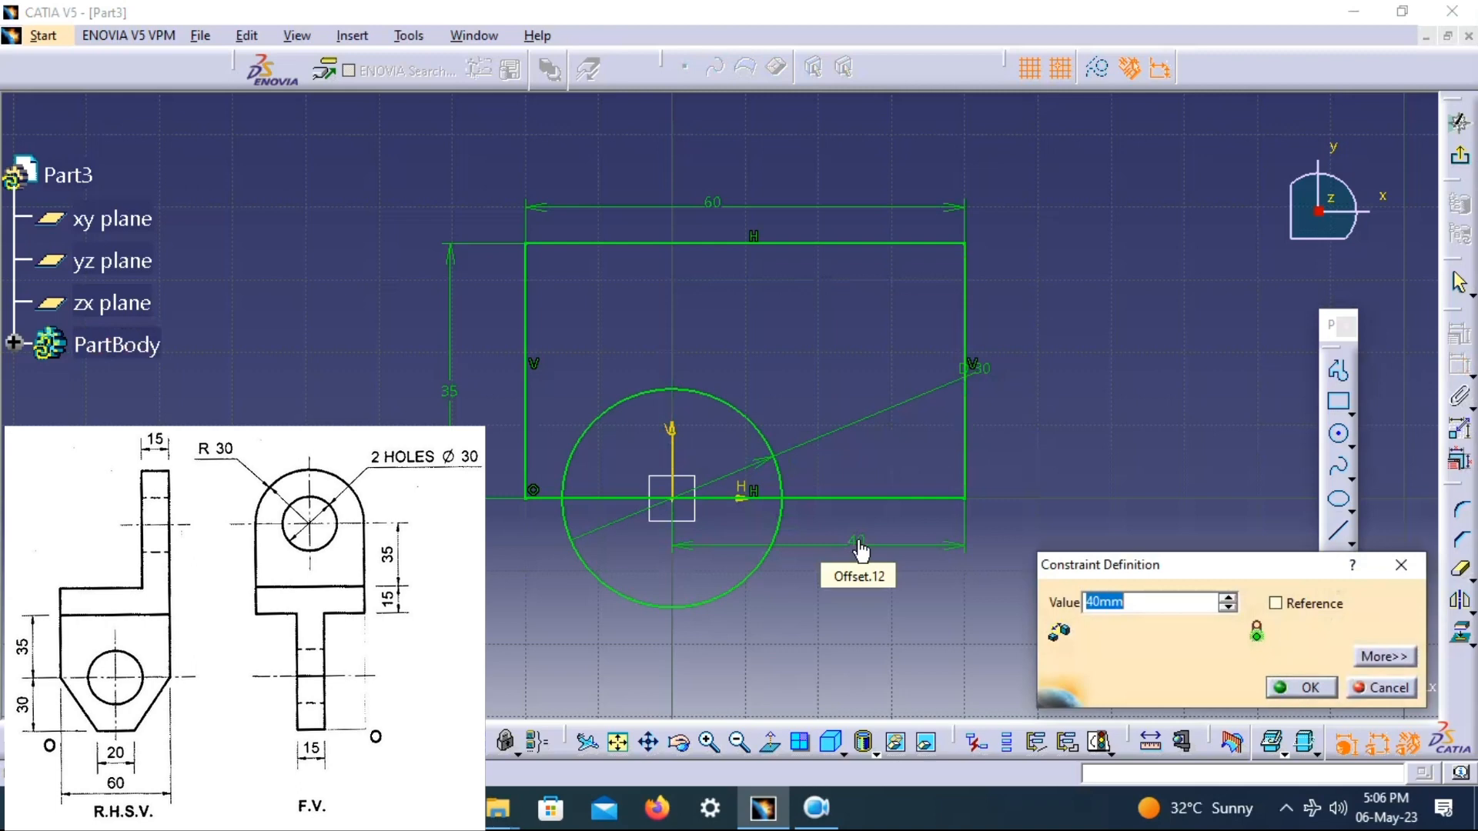
text(30)
click(1318, 689)
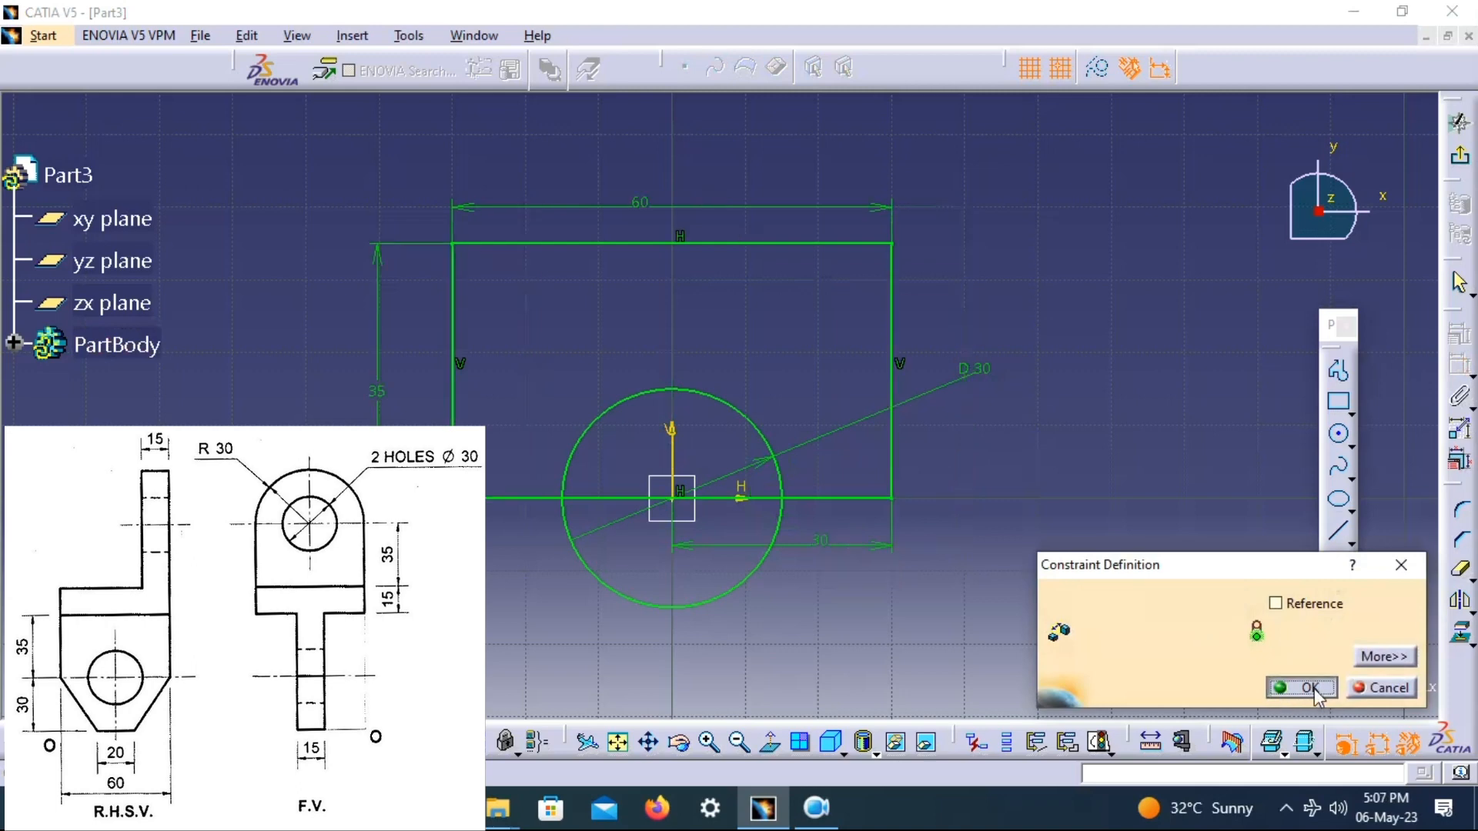
Draw a vertical line 30 mm long straight down from the origin
mouse_move(806, 421)
middle_down()
mouse_move(727, 482)
mouse_move(701, 394)
middle_up()
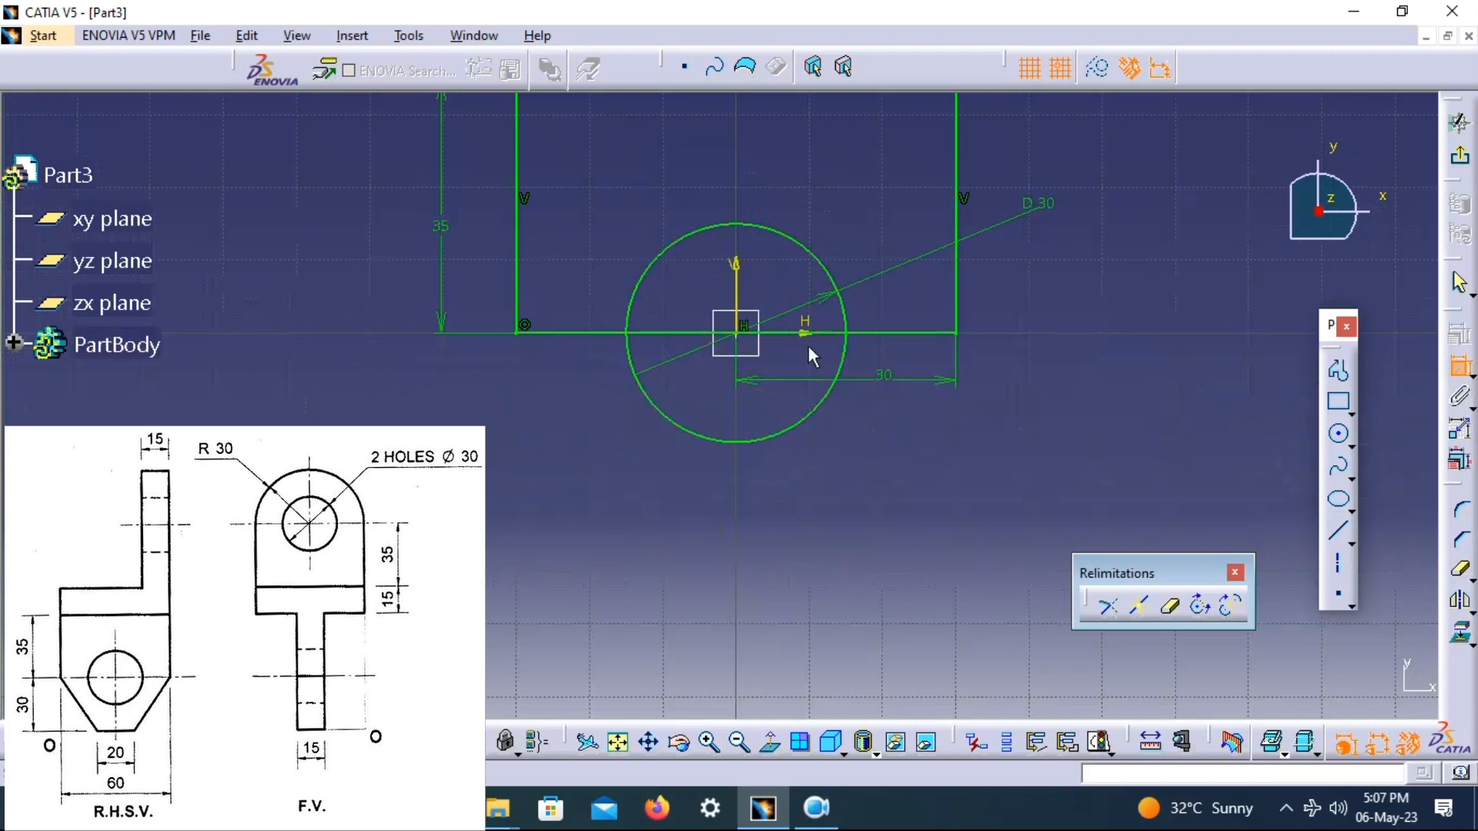
click(1339, 531)
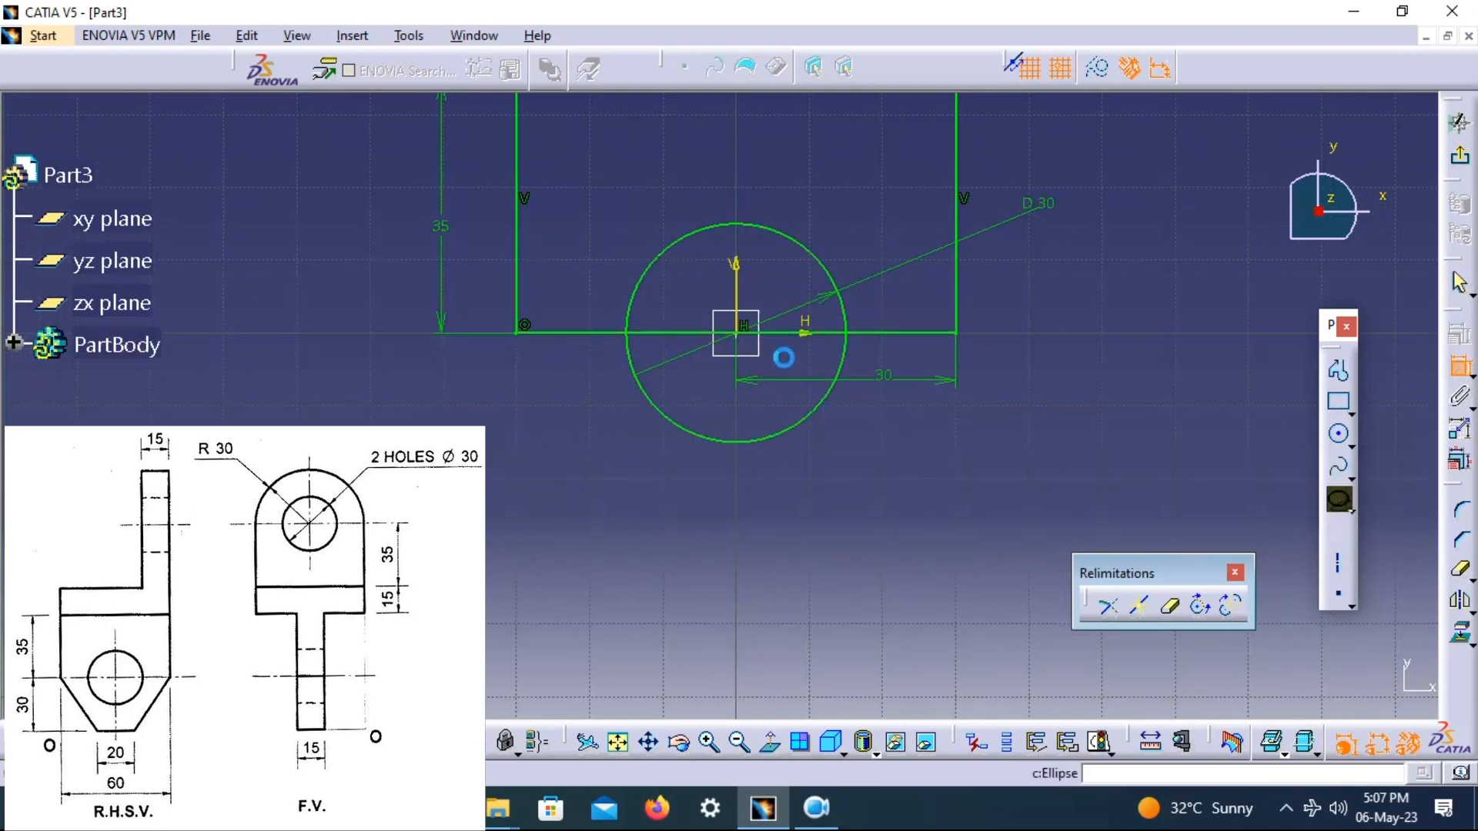
click(738, 333)
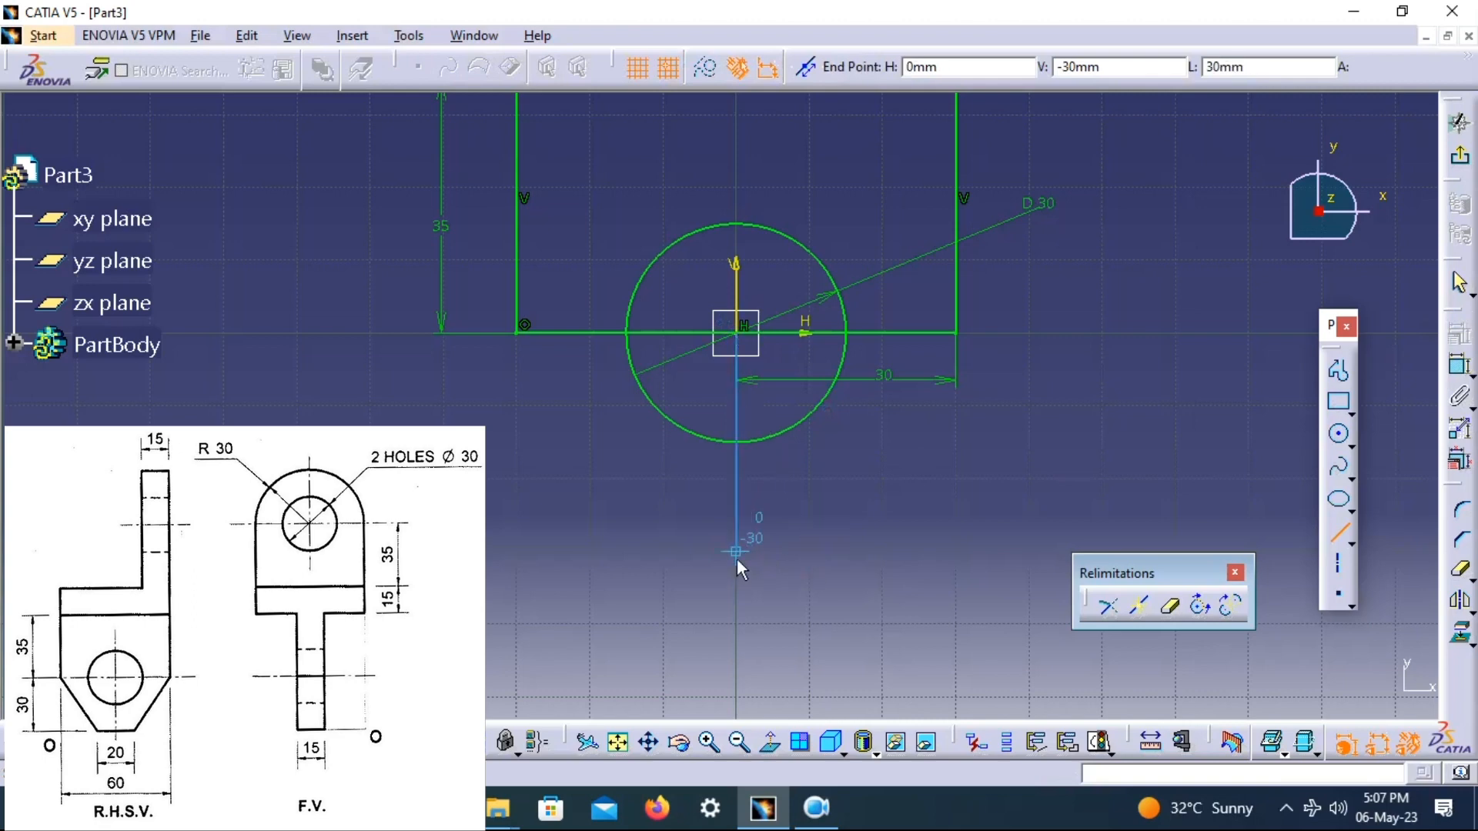
click(738, 559)
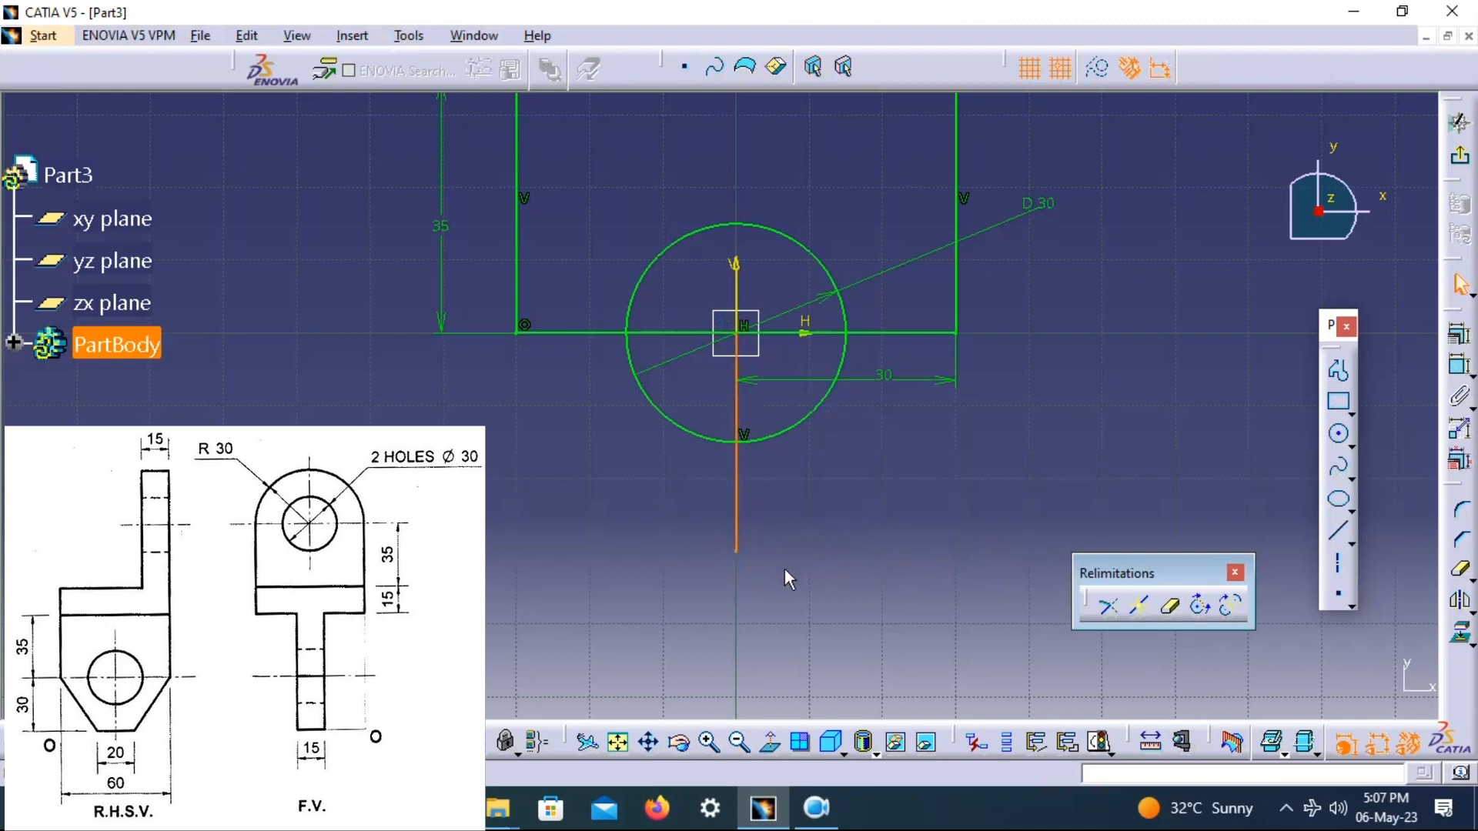
click(1459, 364)
key(Escape)
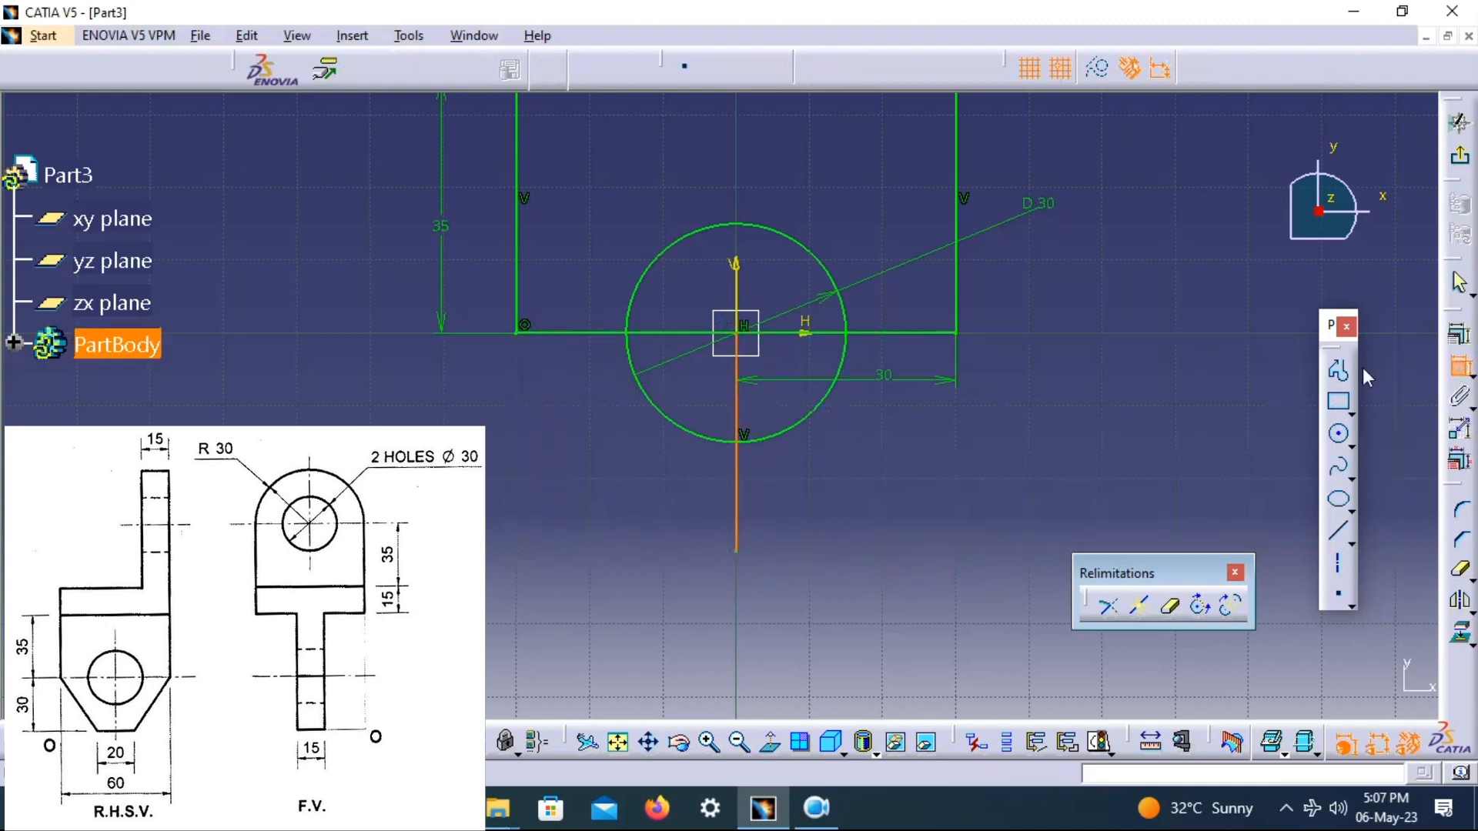
Draw a slanted line from the rectangle's lower-left corner to H -10 mm, V -30 mm, and a 10 mm horizontal line to the vertical line's lower end
click(1340, 531)
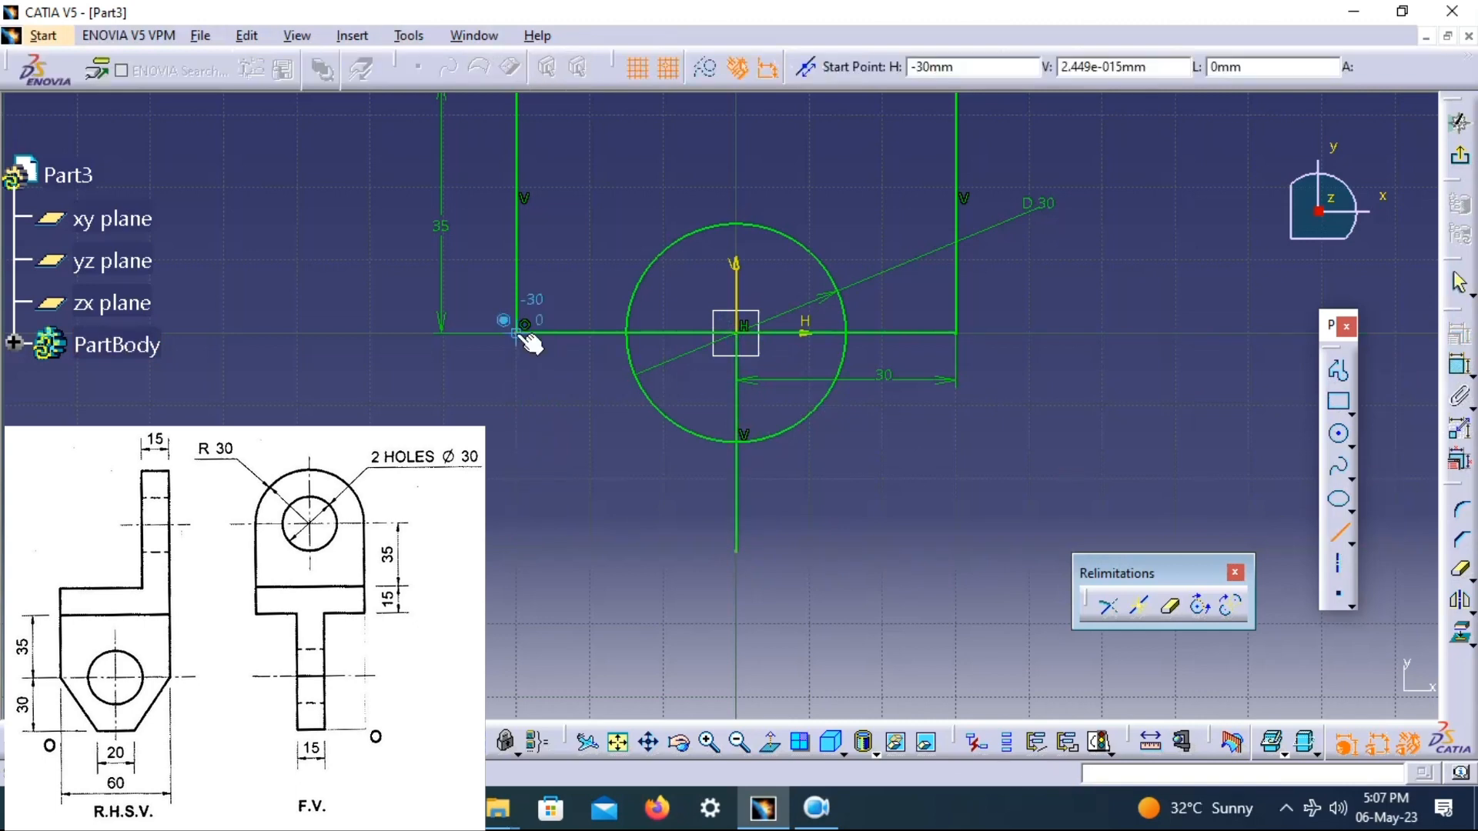
click(517, 333)
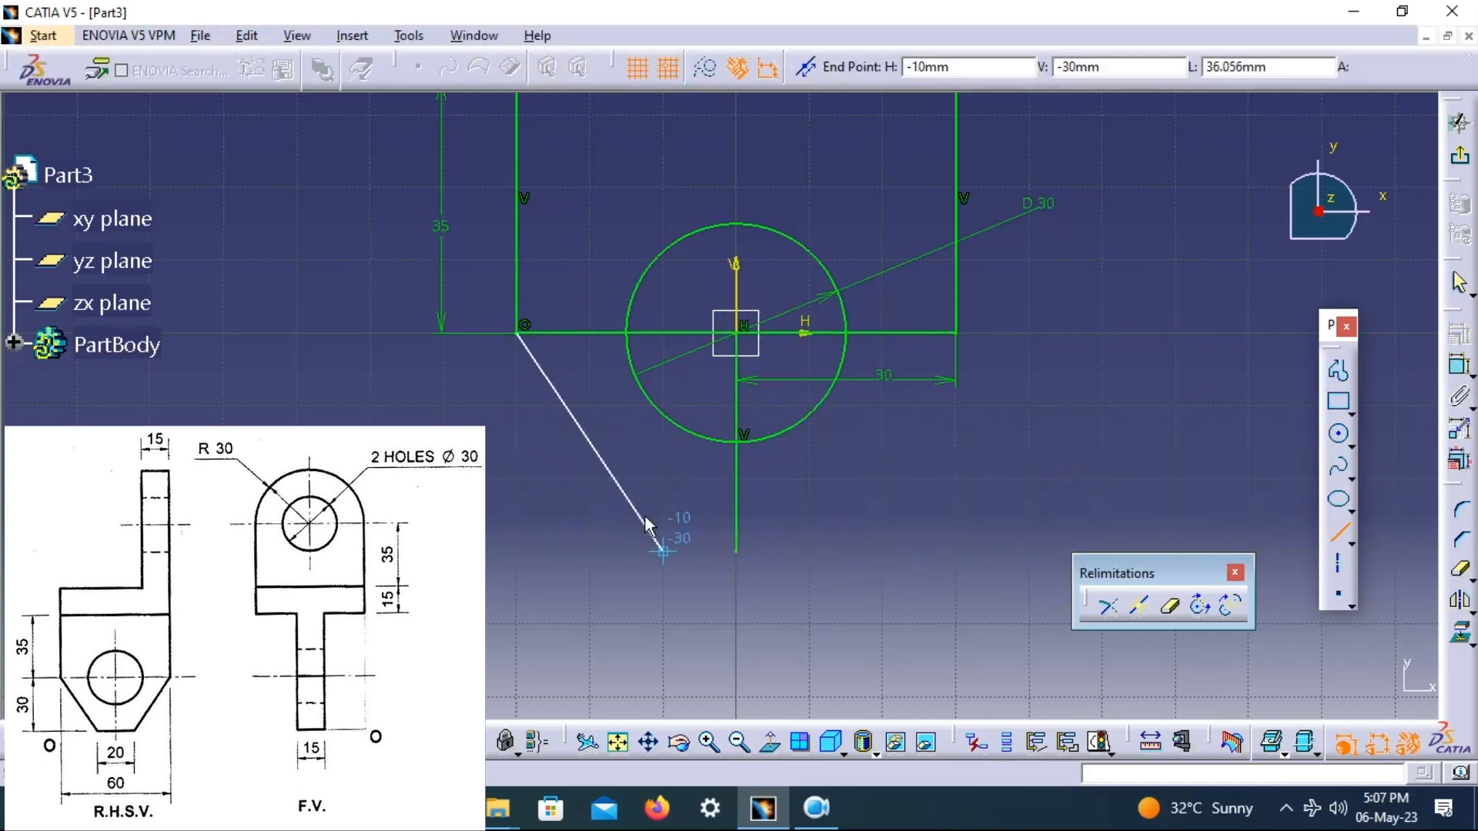
click(663, 550)
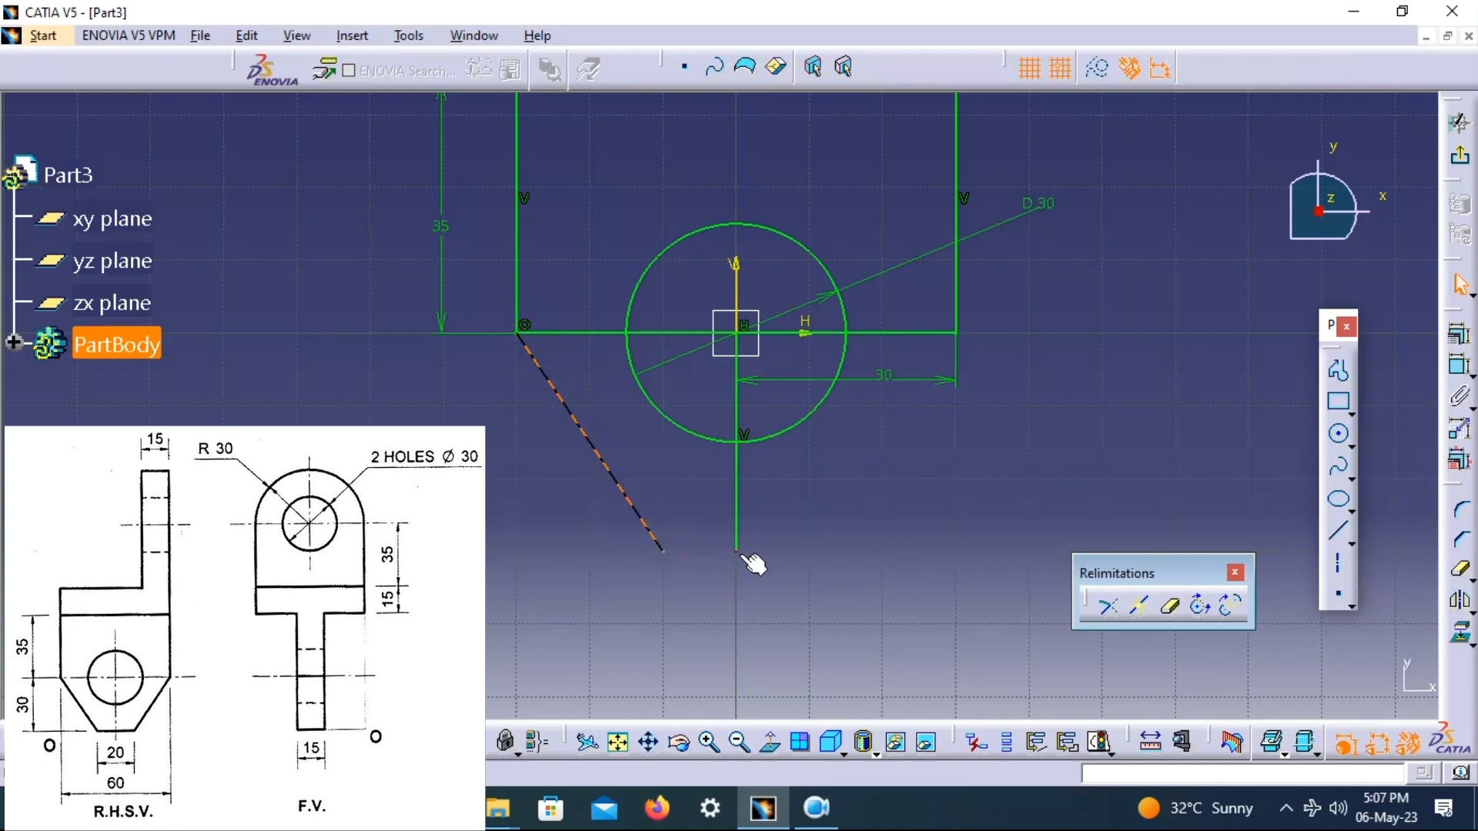
click(1342, 531)
click(664, 546)
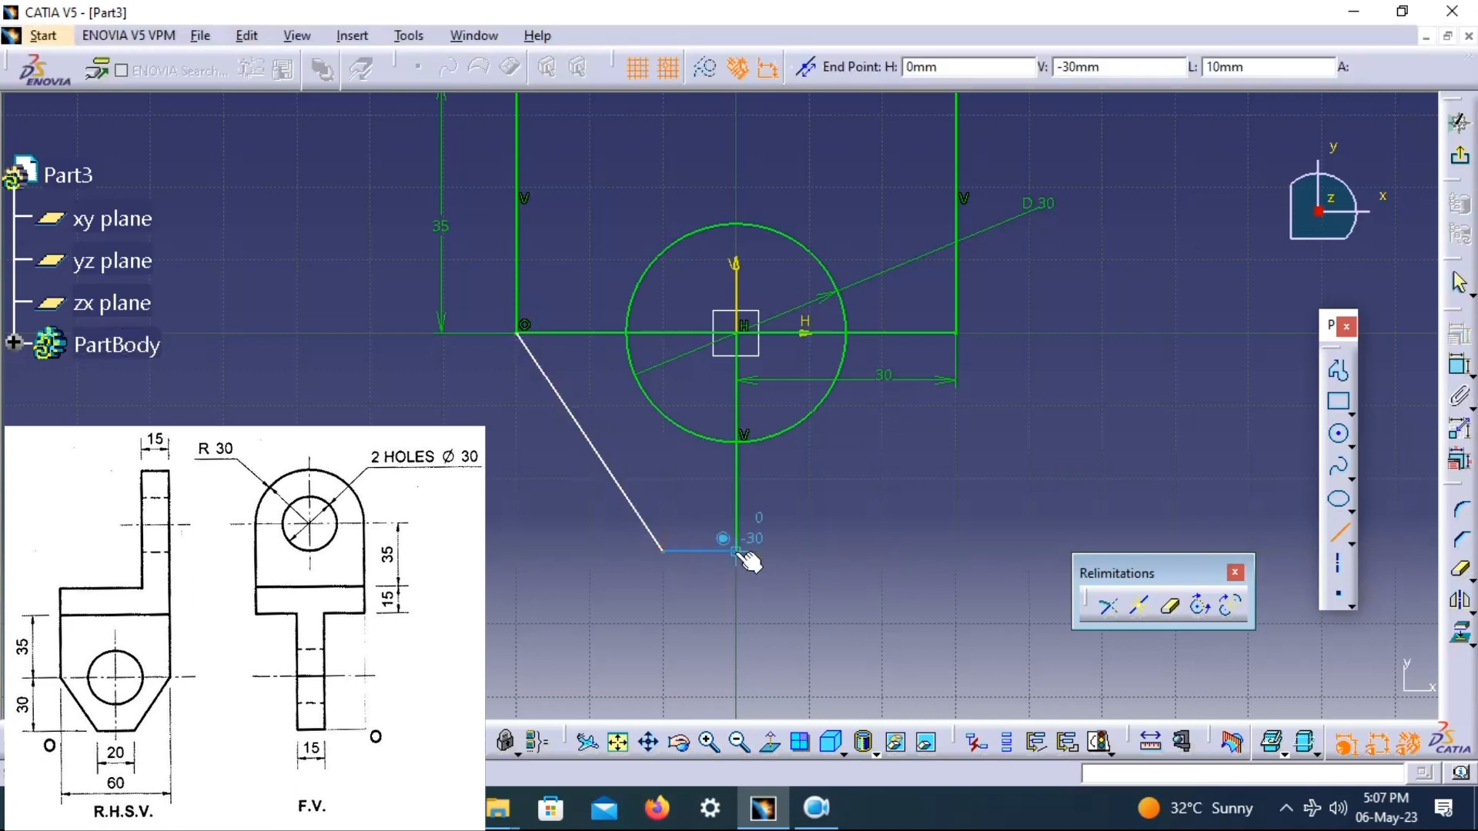
click(739, 551)
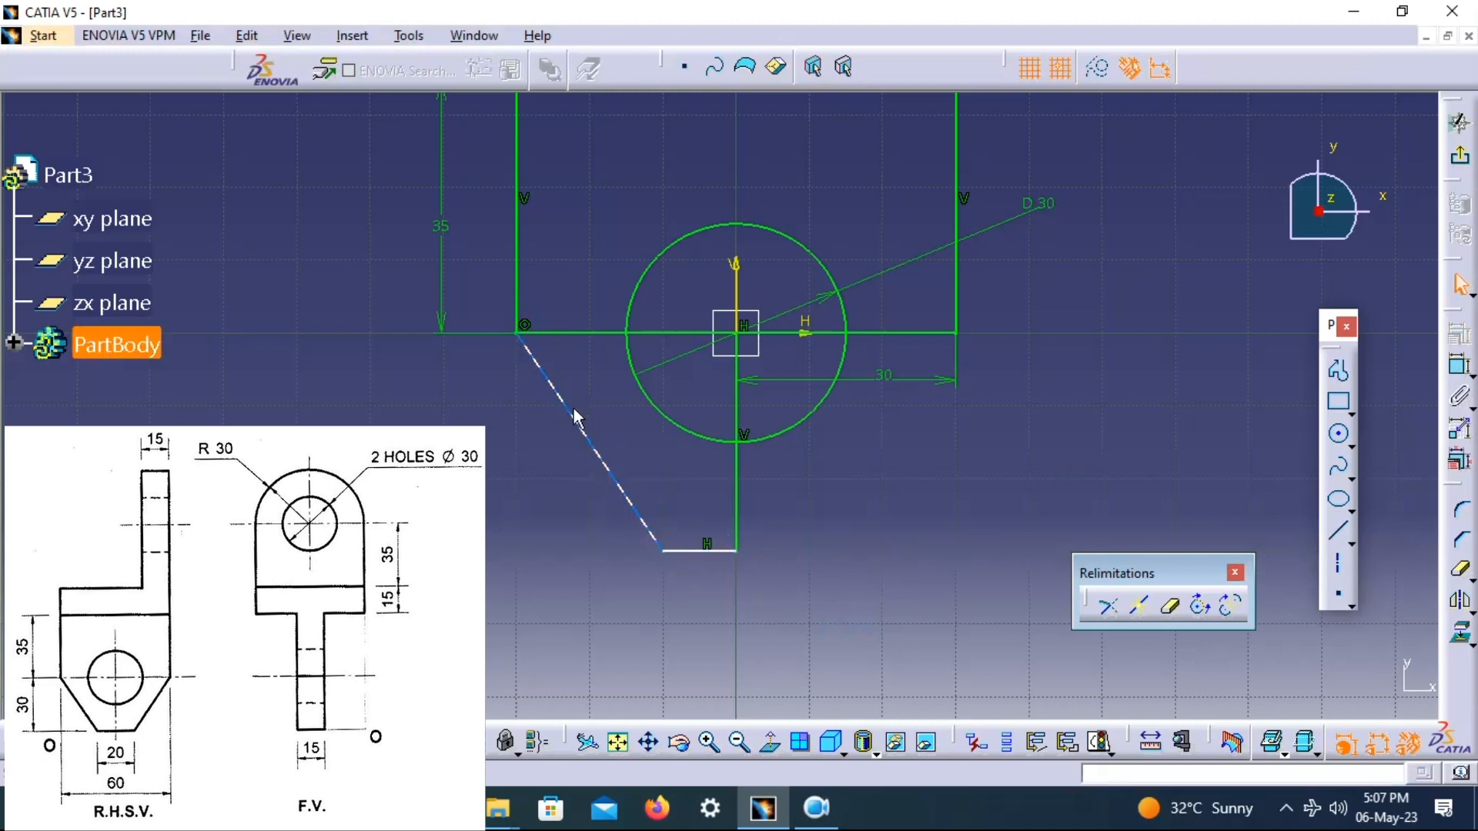
drag(684, 579, 584, 499)
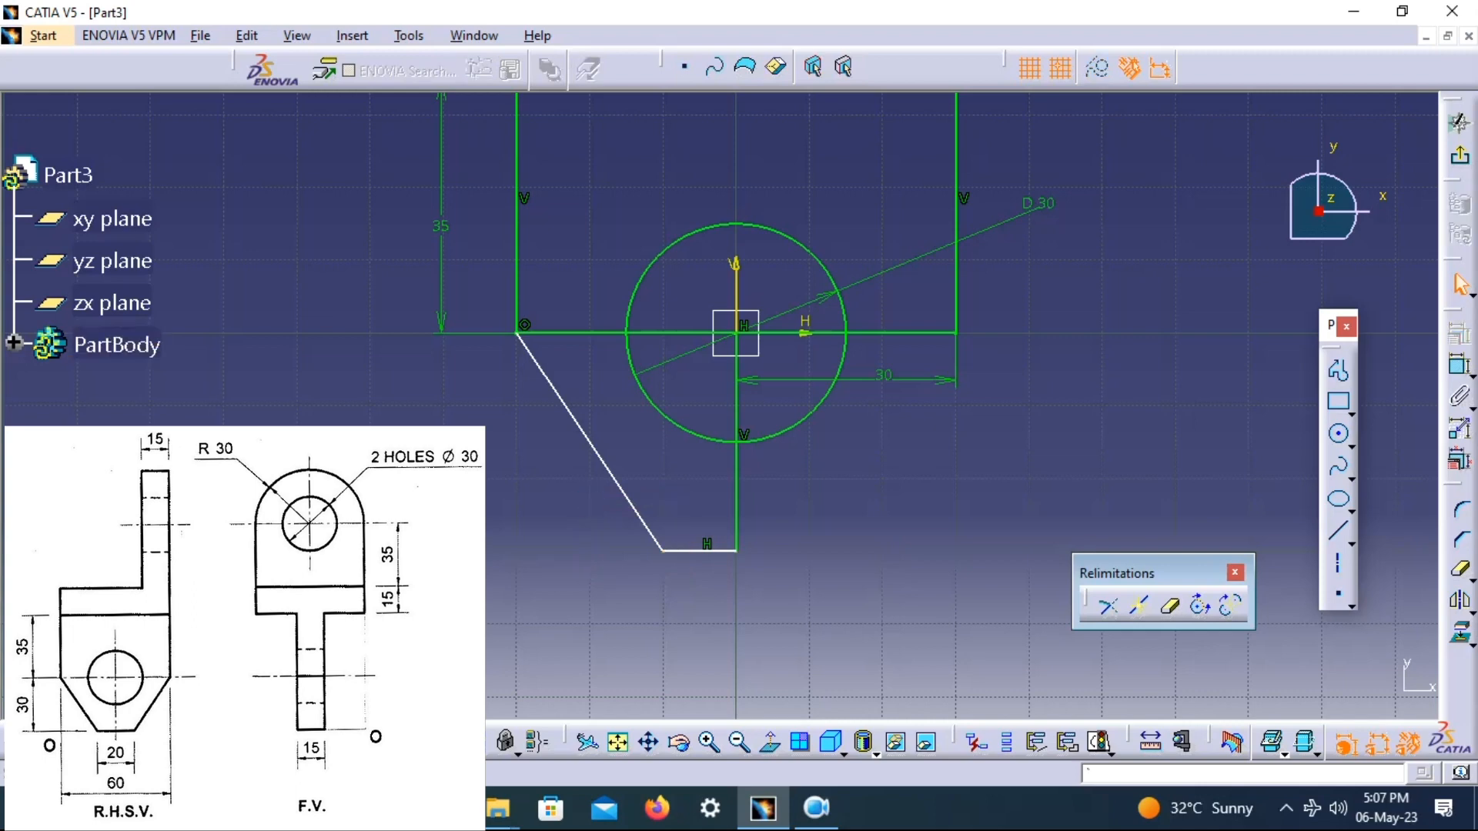
Mirror the slanted line and the short horizontal line about the vertical centre line
click(620, 499)
ctrl+click(685, 548)
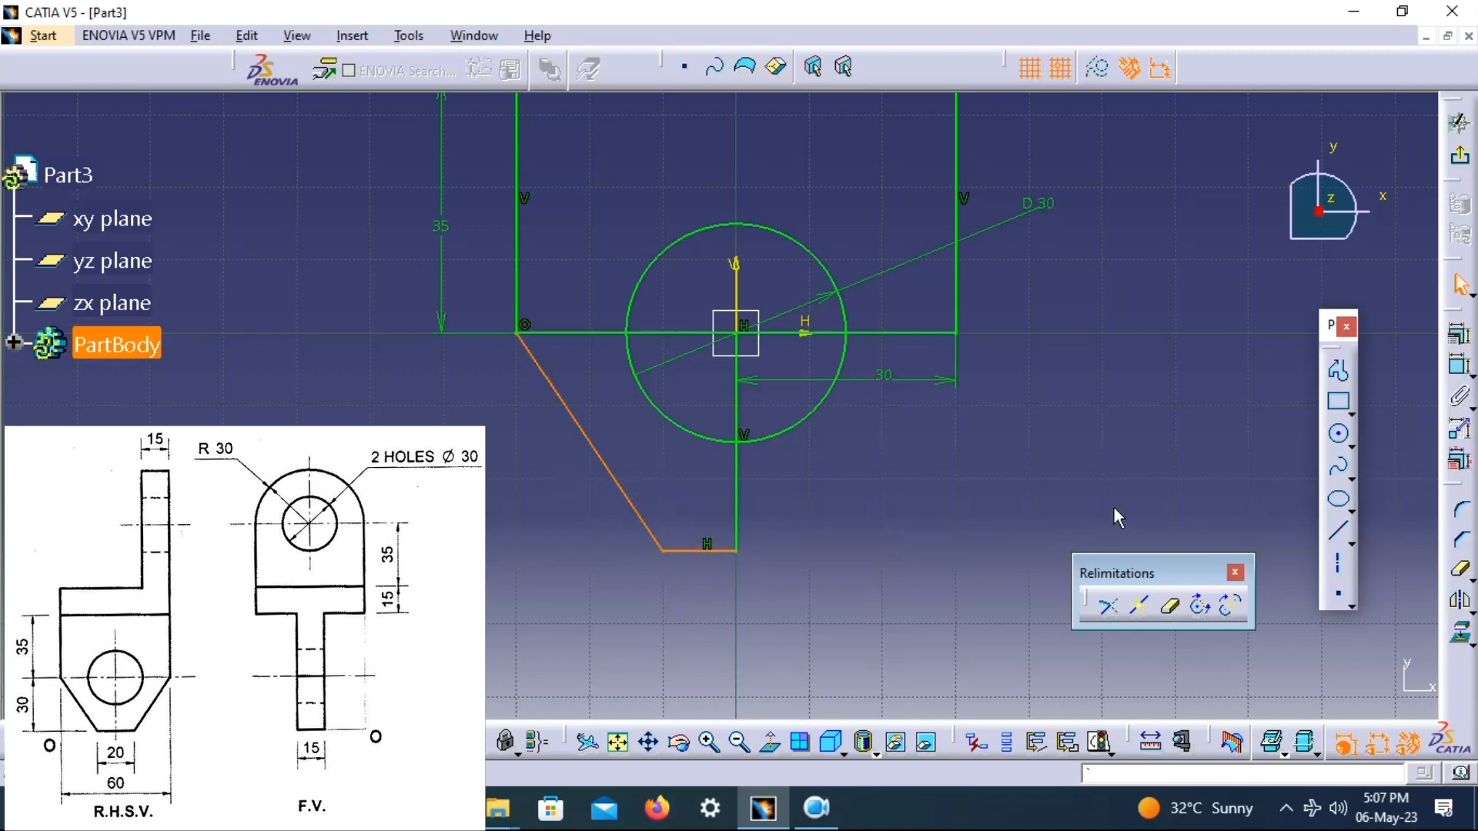
click(1458, 601)
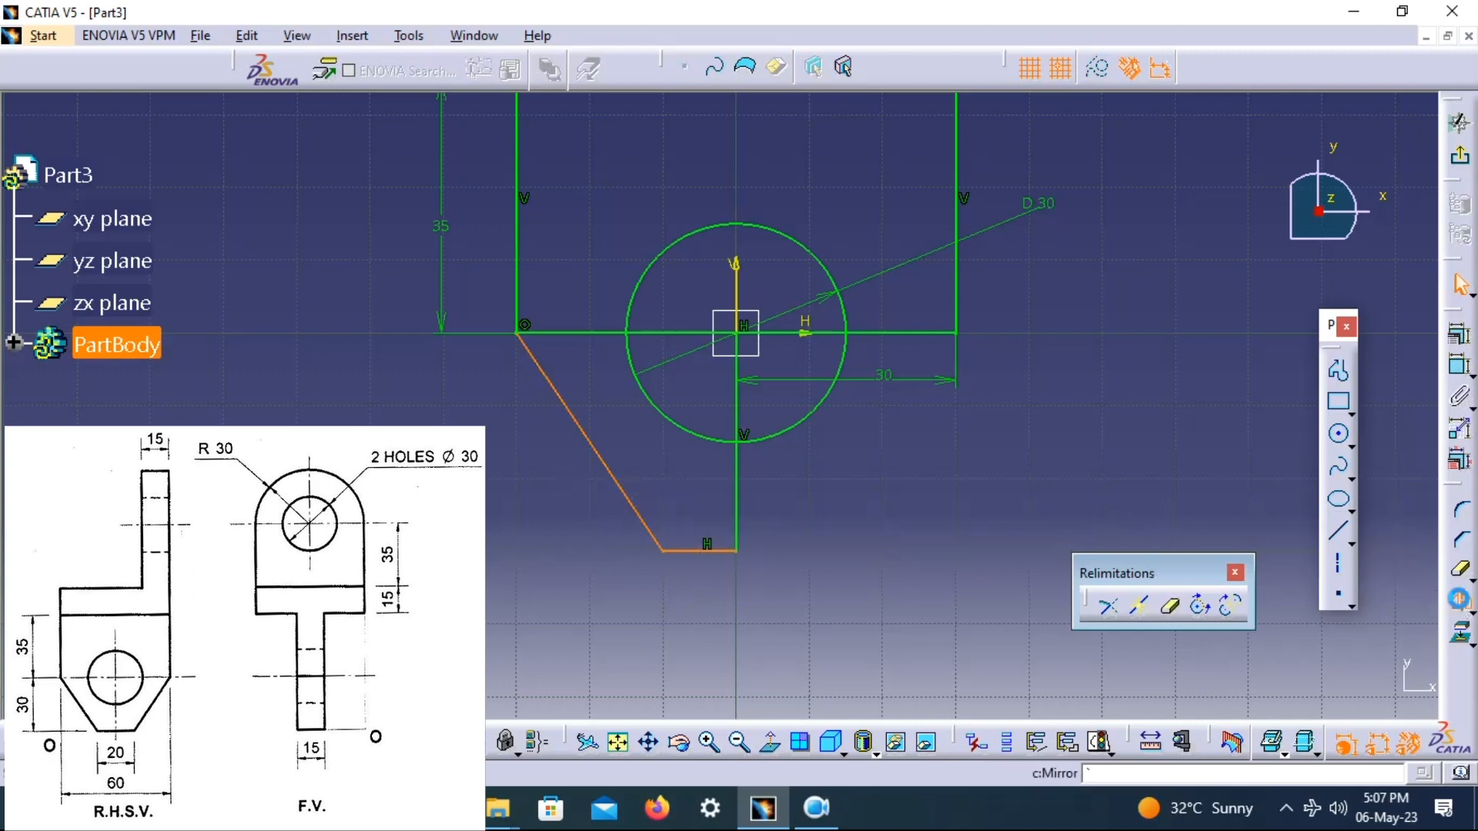
click(737, 473)
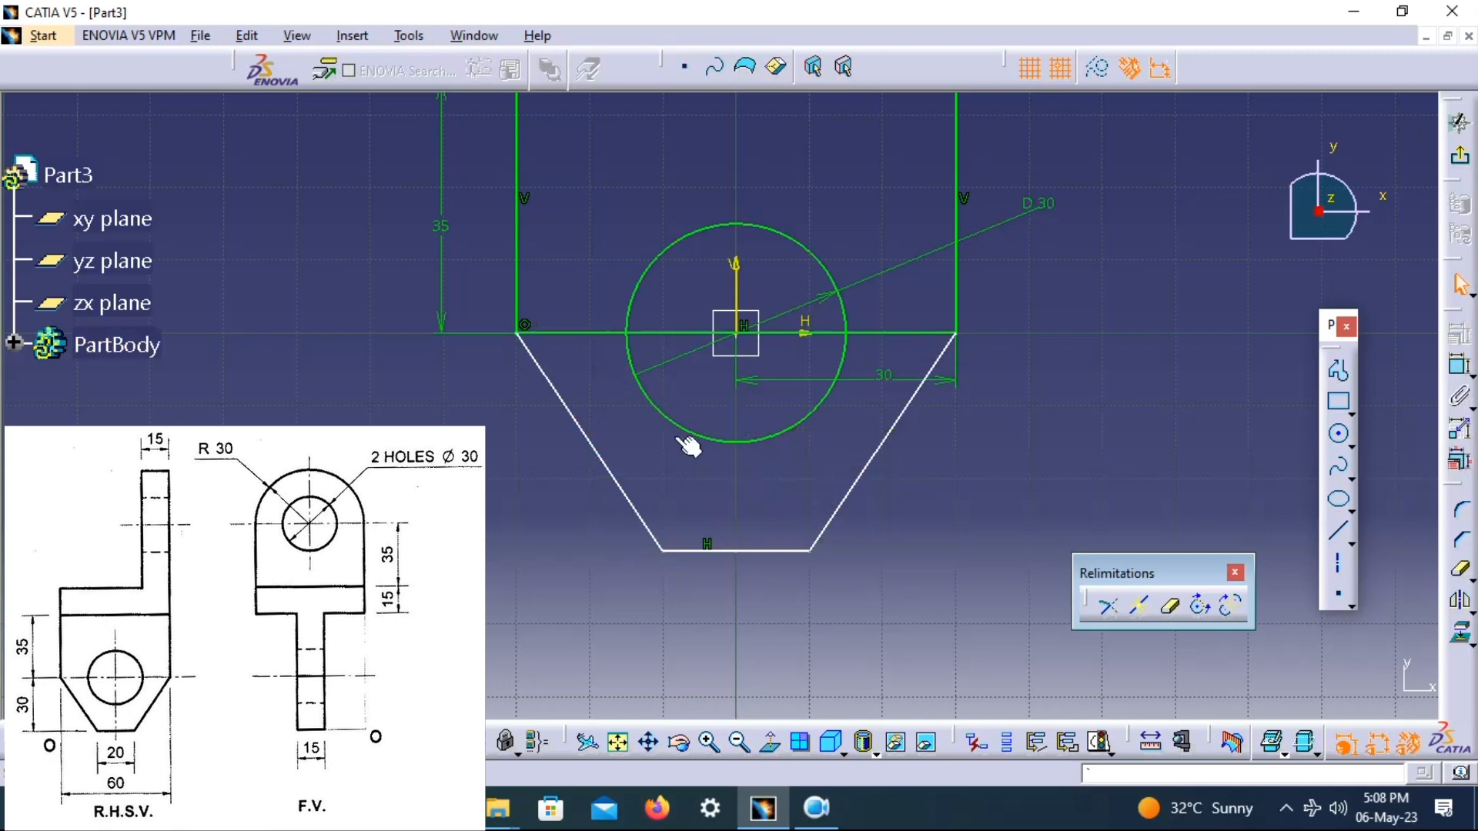
Delete the mirrored half of the bottom edge and trim the right slanted line and the remaining half to a common corner
click(1459, 369)
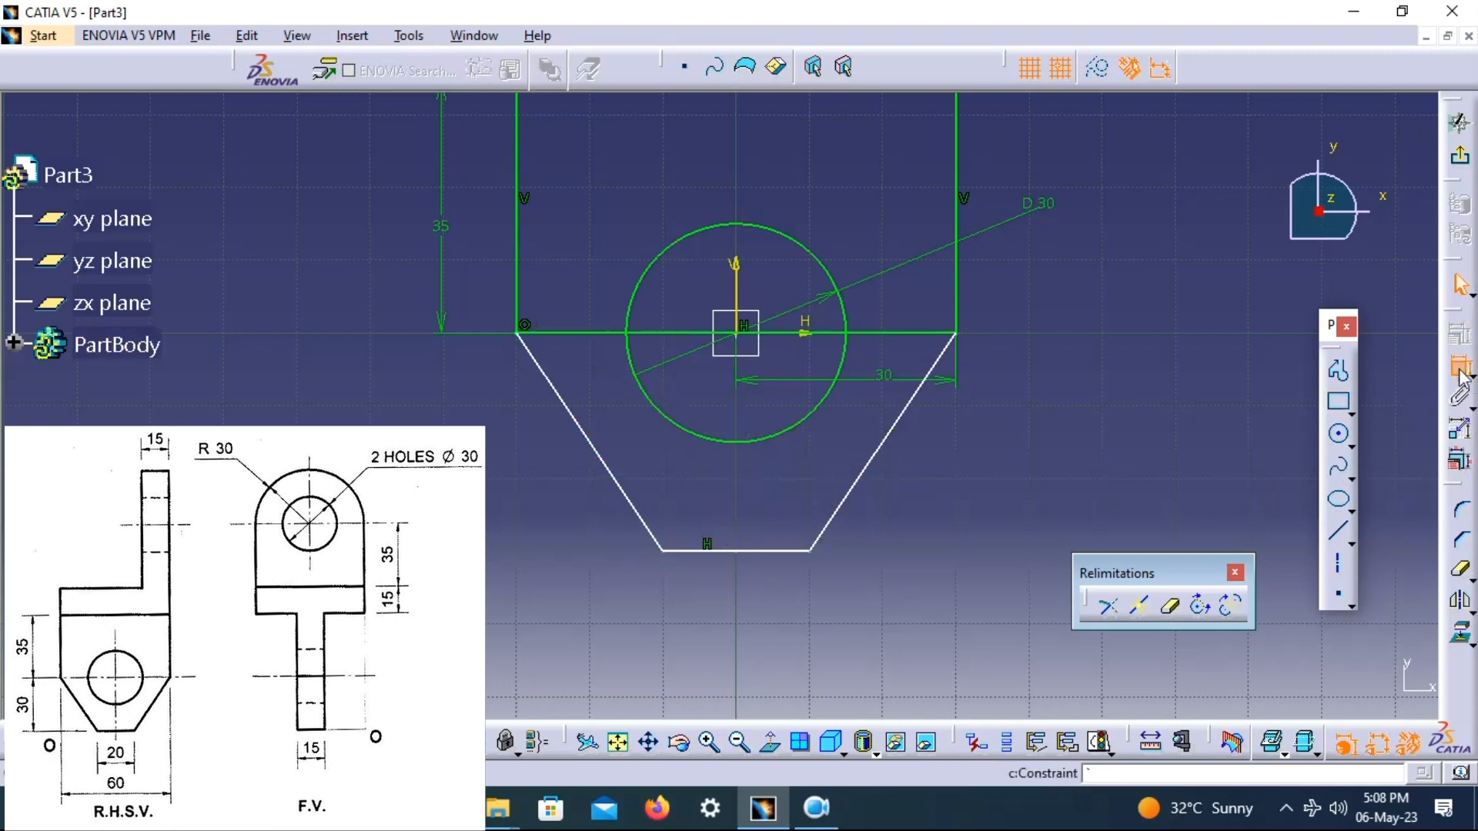
key(Escape)
click(768, 553)
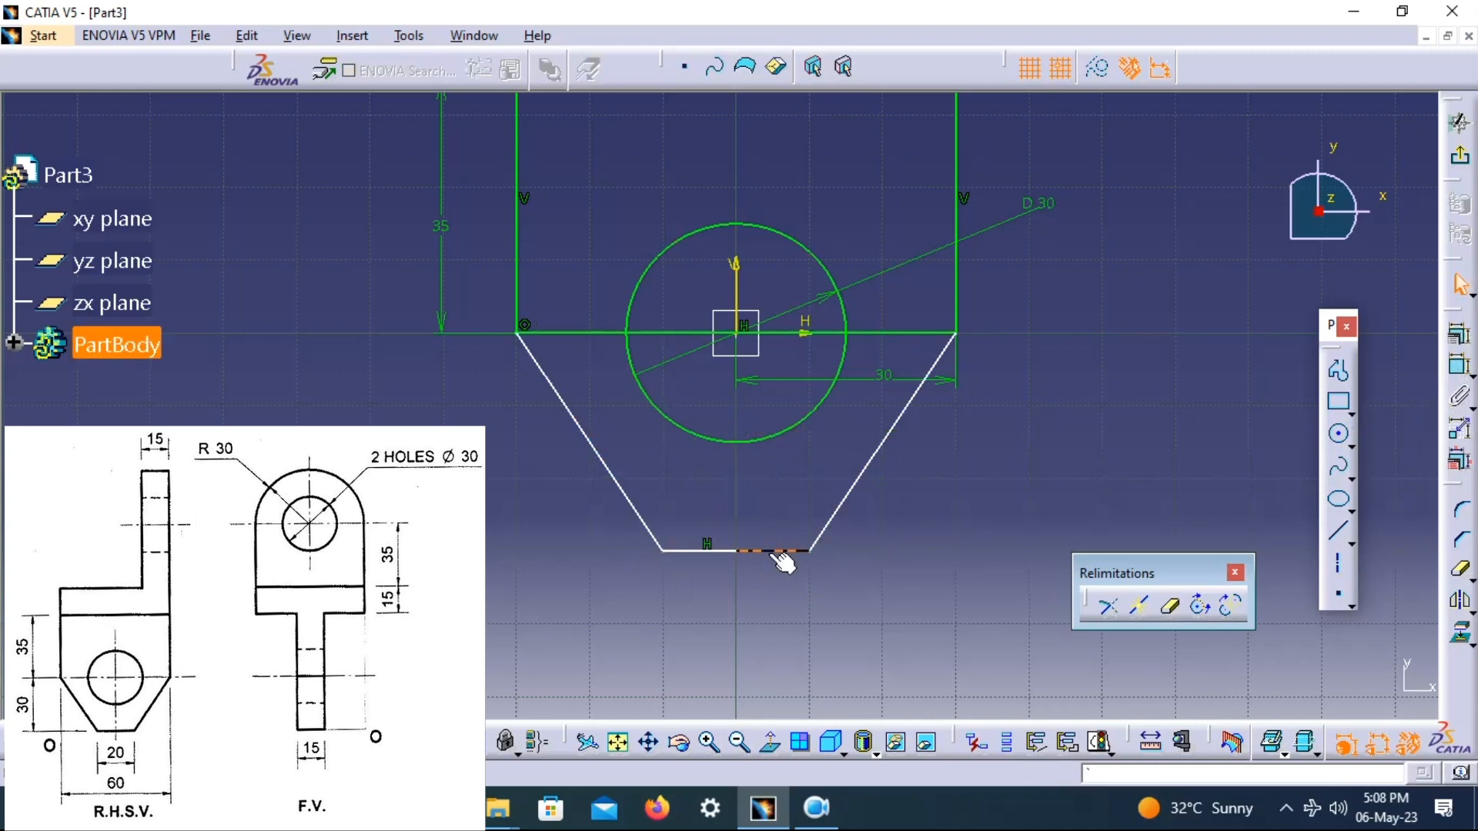
key(Delete)
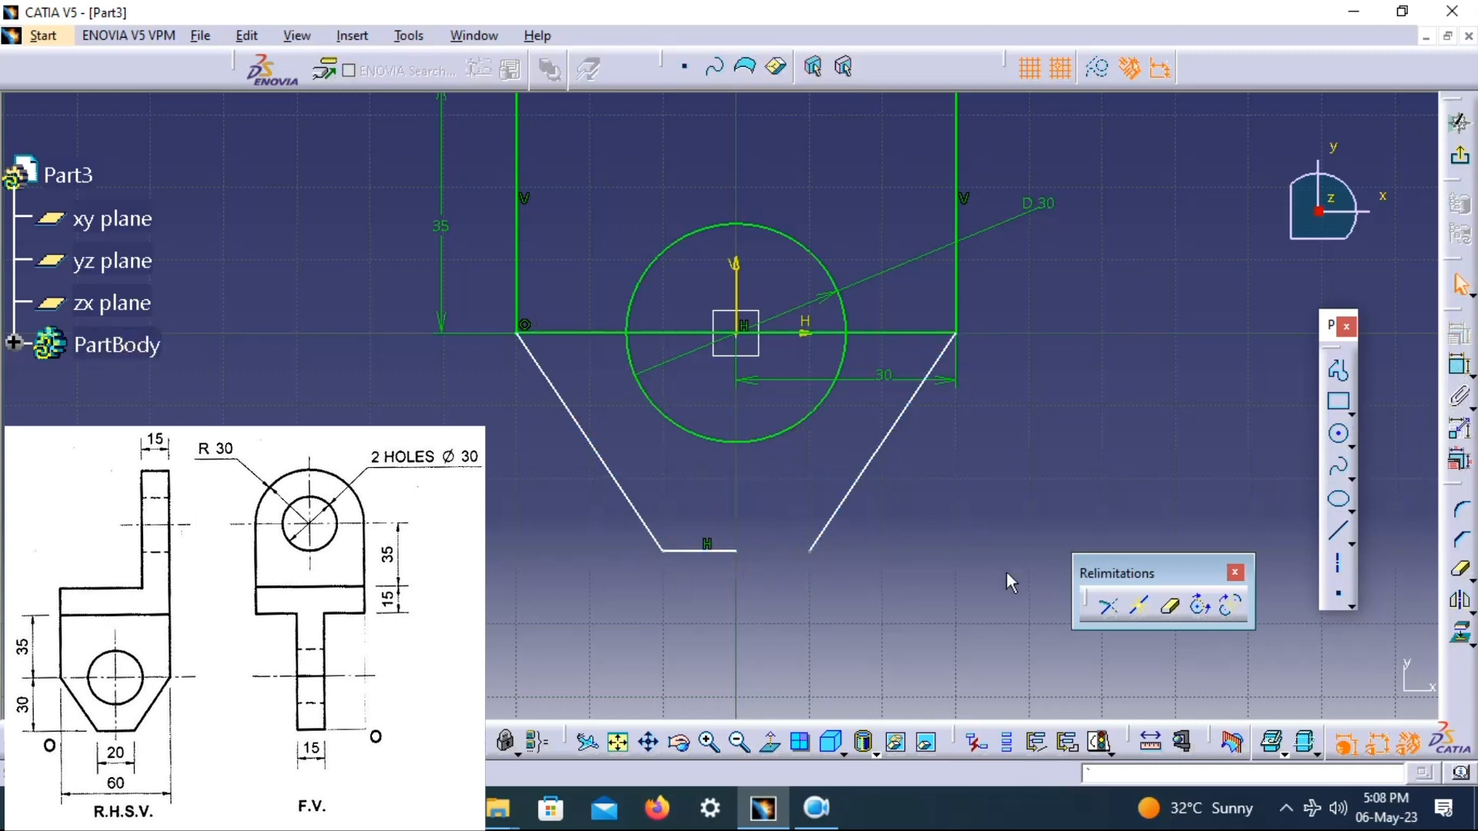
click(1109, 610)
click(836, 508)
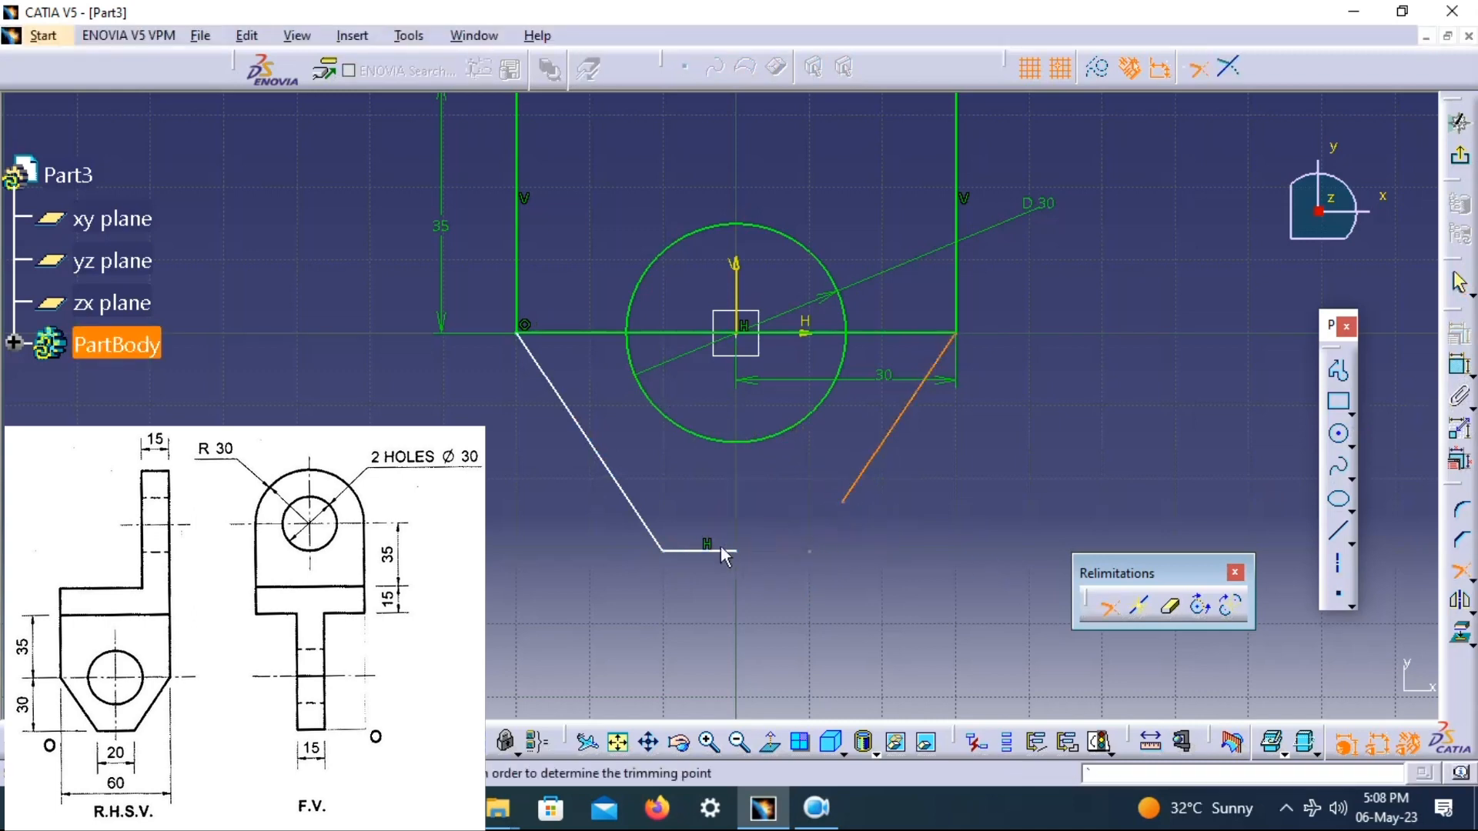
click(717, 548)
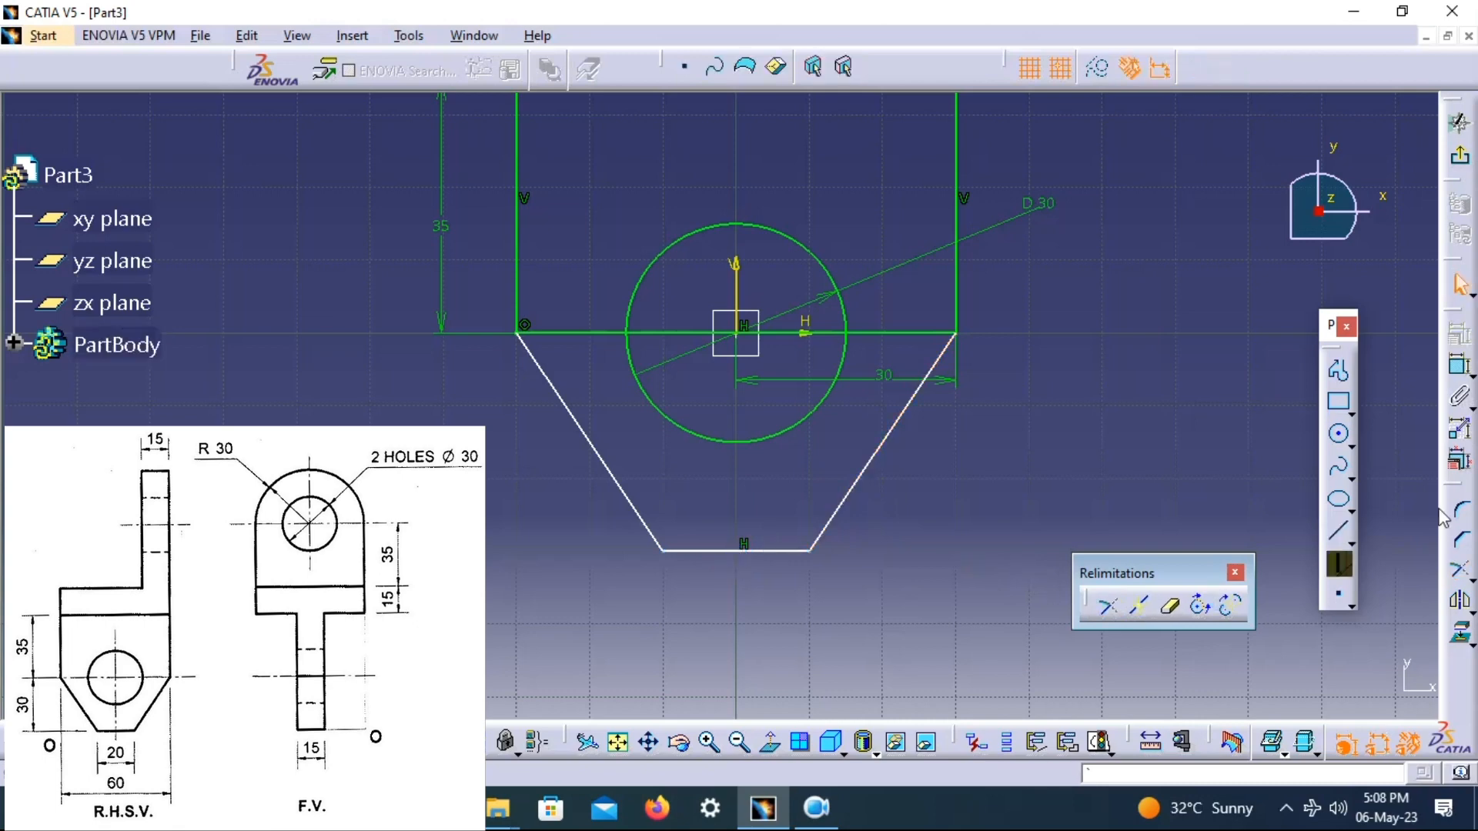
Dimension the vertical distance between the bottom edge and the rectangle's lower side
click(1457, 364)
click(761, 549)
click(680, 332)
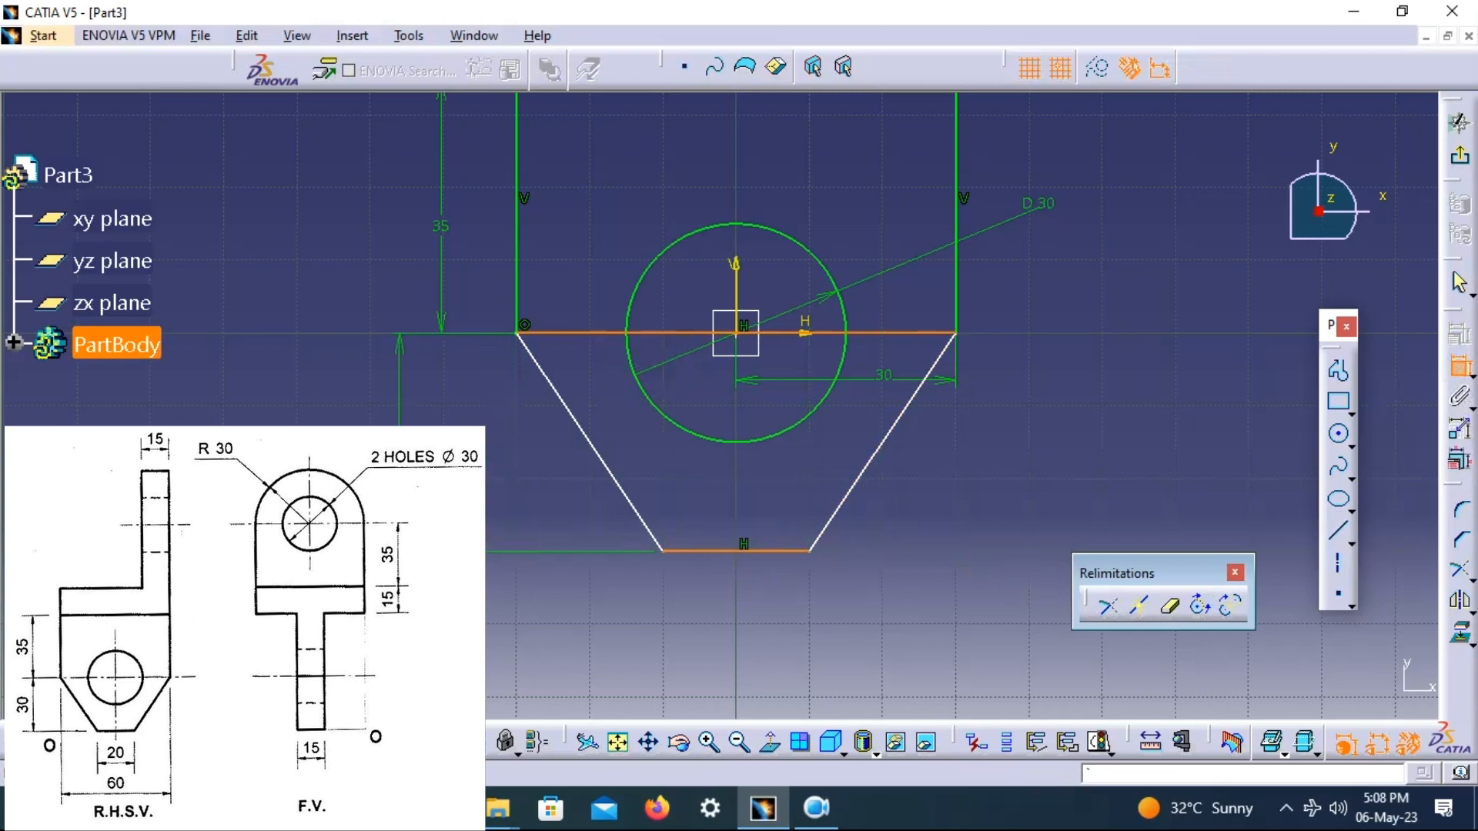
click(400, 462)
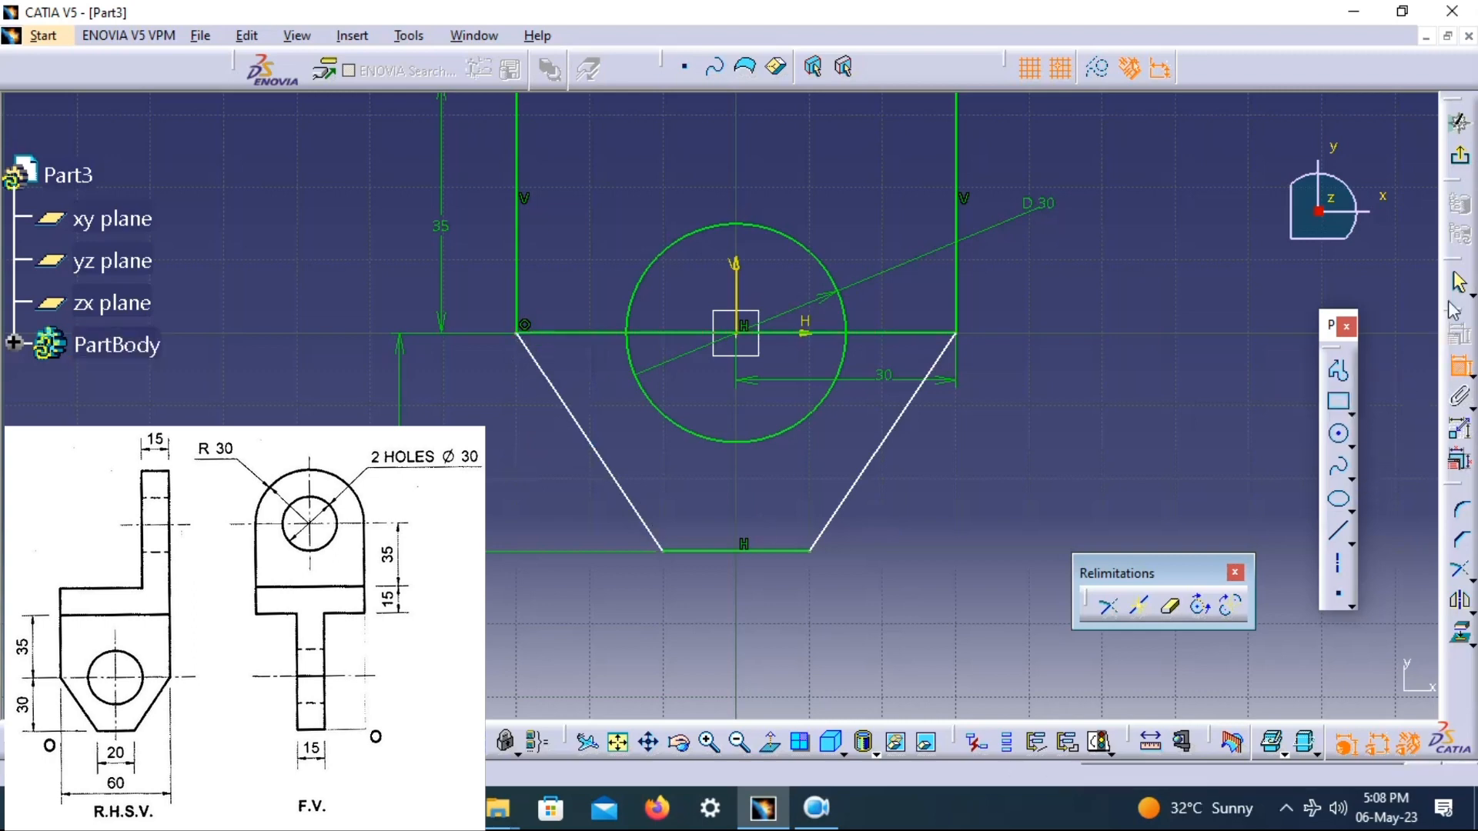
Remove the rectangle's lower side, inside and outside the circle, with Quick Trim
click(1170, 612)
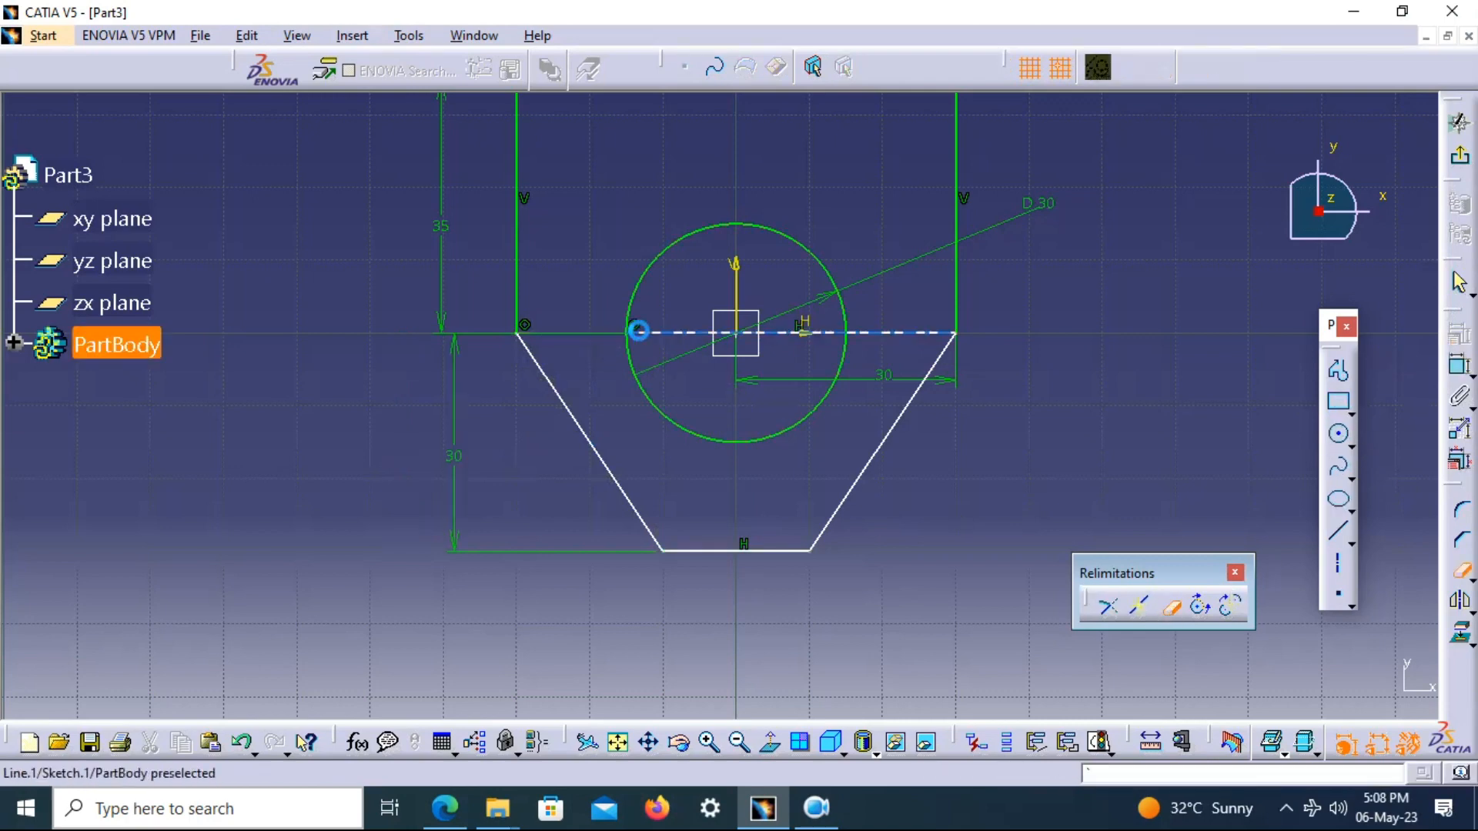
click(662, 332)
click(878, 332)
middle_drag(1011, 317, 942, 415)
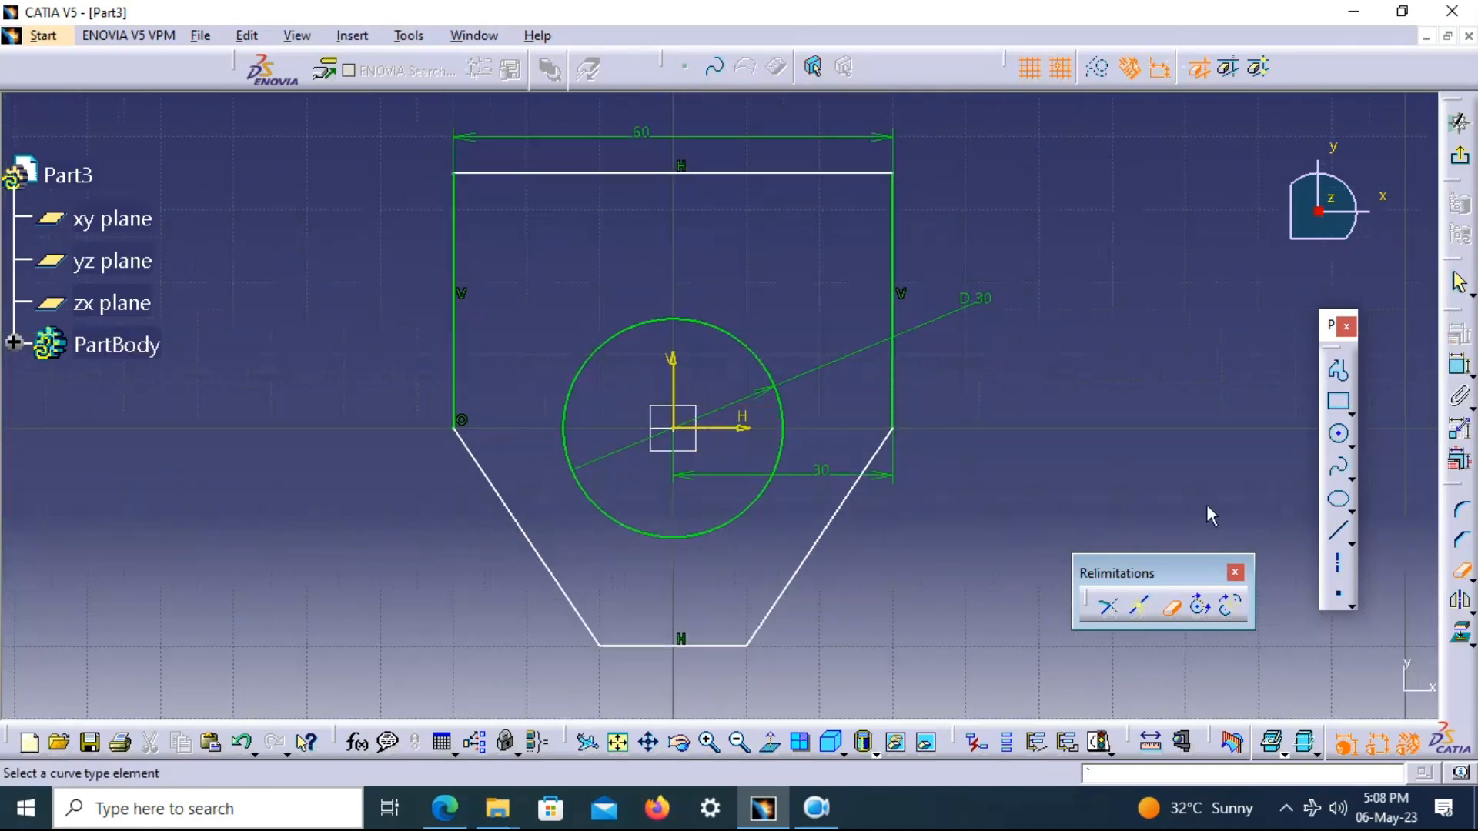
Dimension the vertical distance from the horizontal axis to the profile's bottom edge
click(1459, 366)
click(714, 428)
click(723, 645)
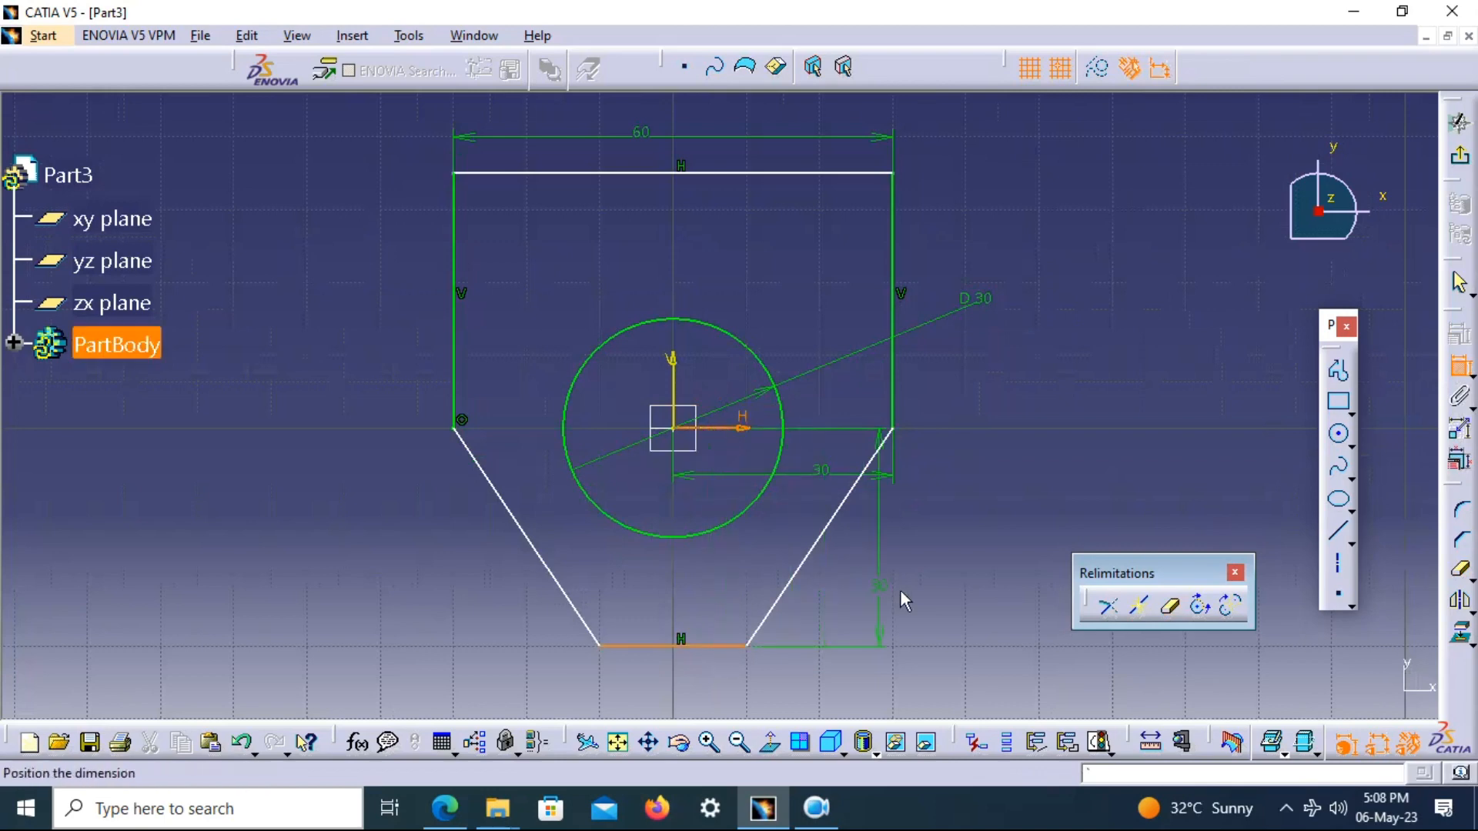
click(942, 571)
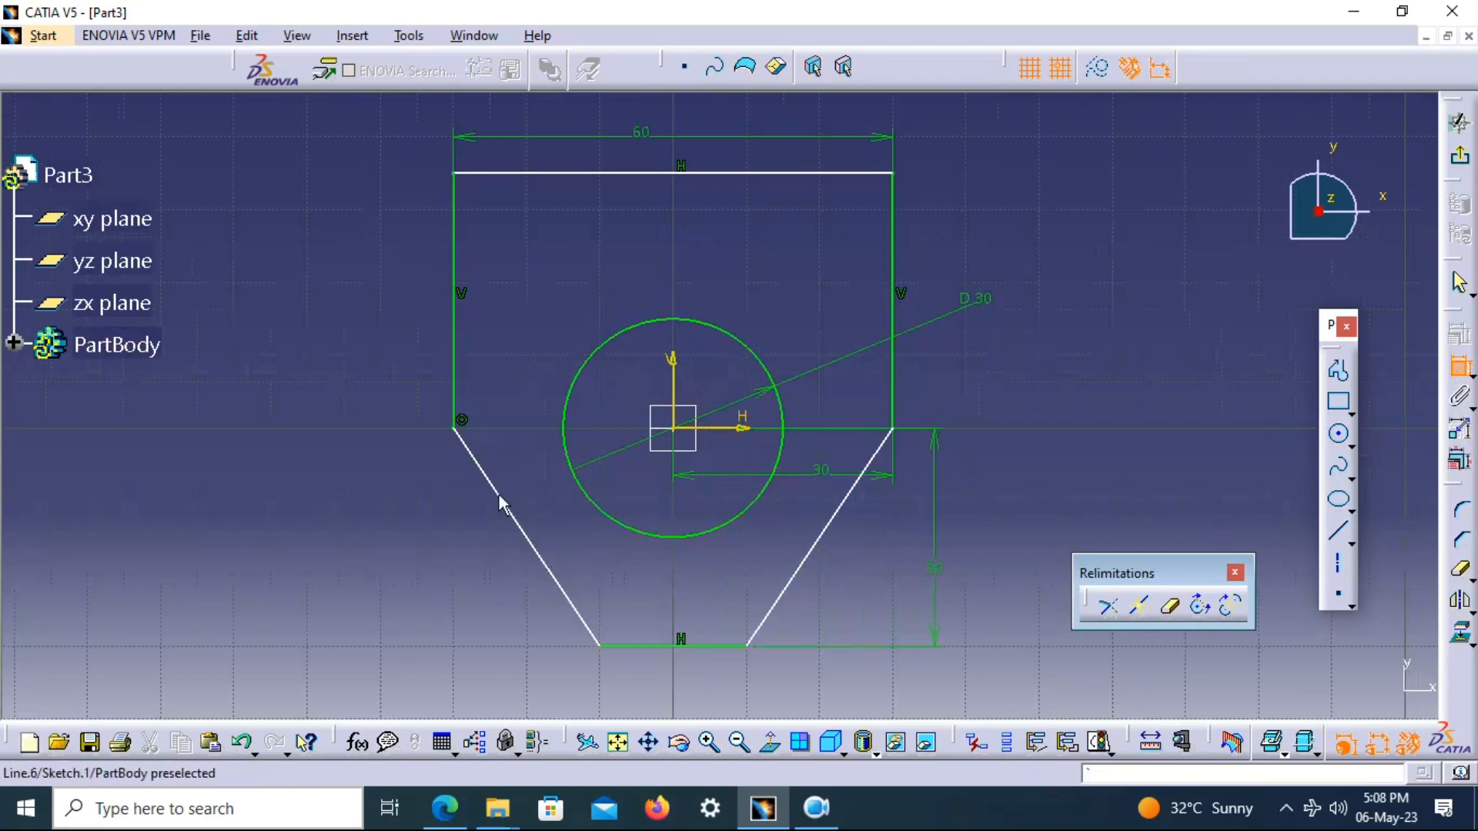
Dimension the angle between the left vertical and slanted lines and the angle between the right slanted line and the bottom edge
click(453, 393)
click(489, 478)
click(515, 422)
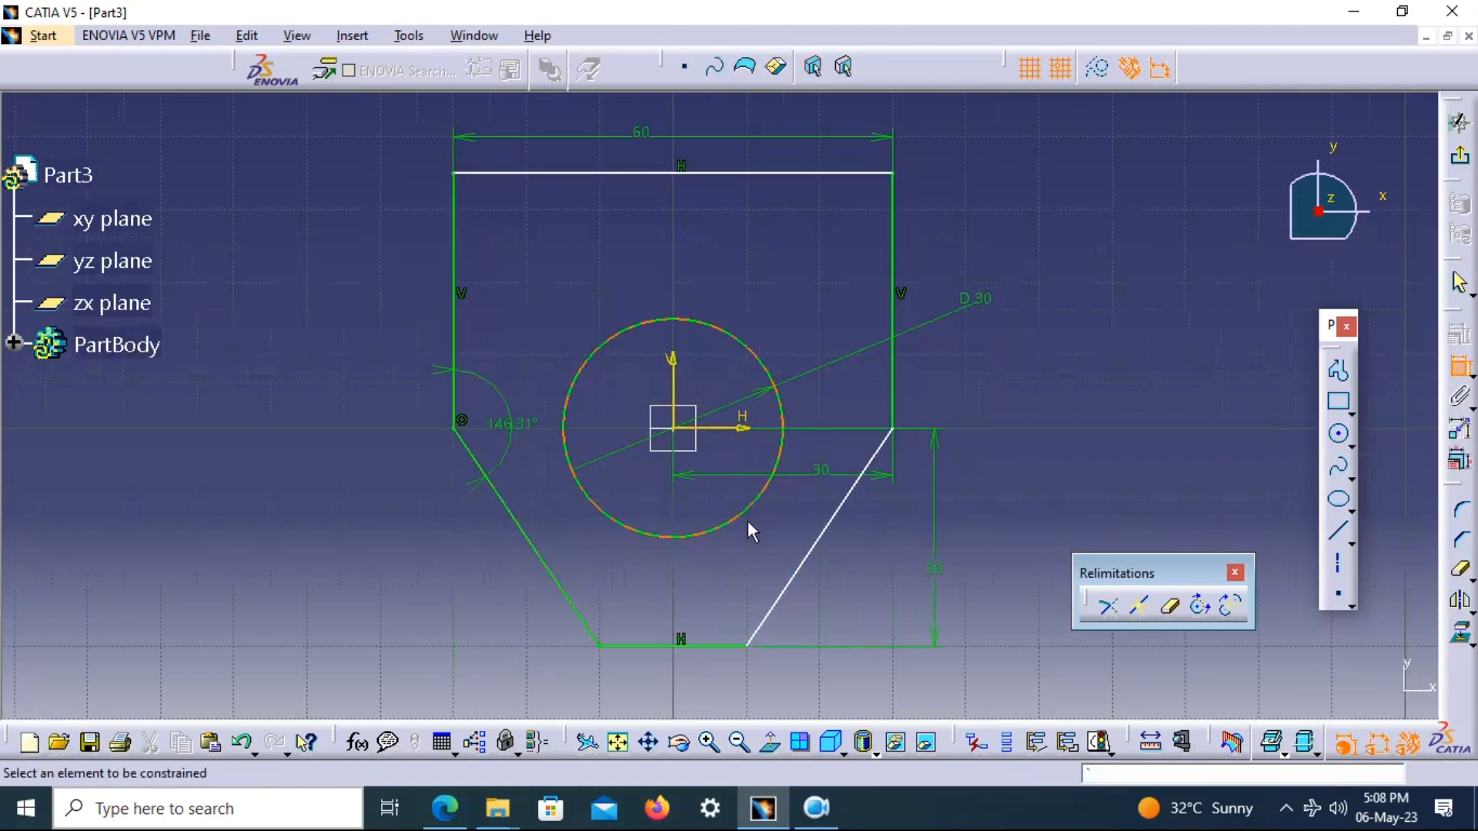
click(768, 613)
click(721, 648)
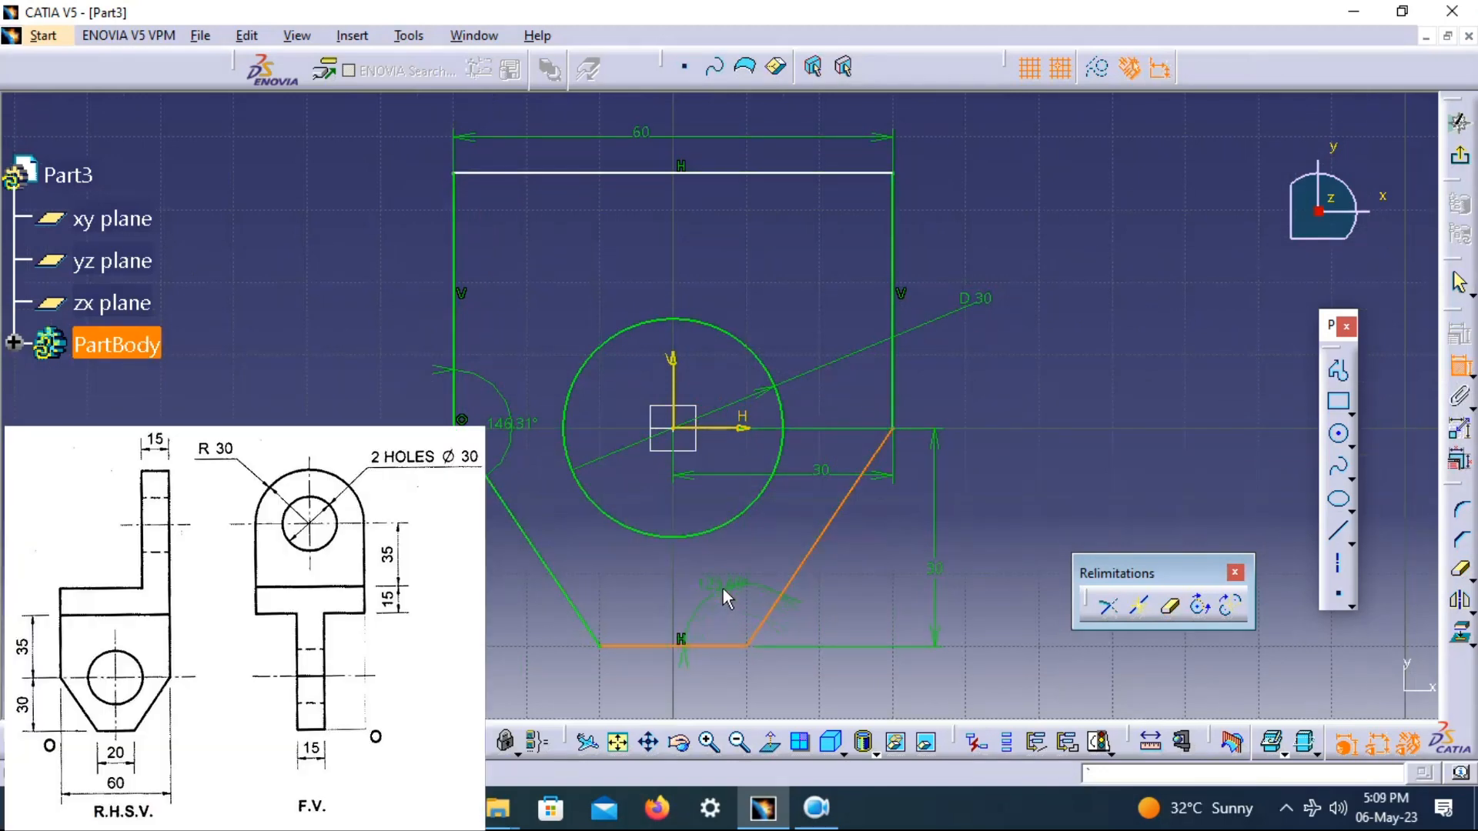
click(726, 598)
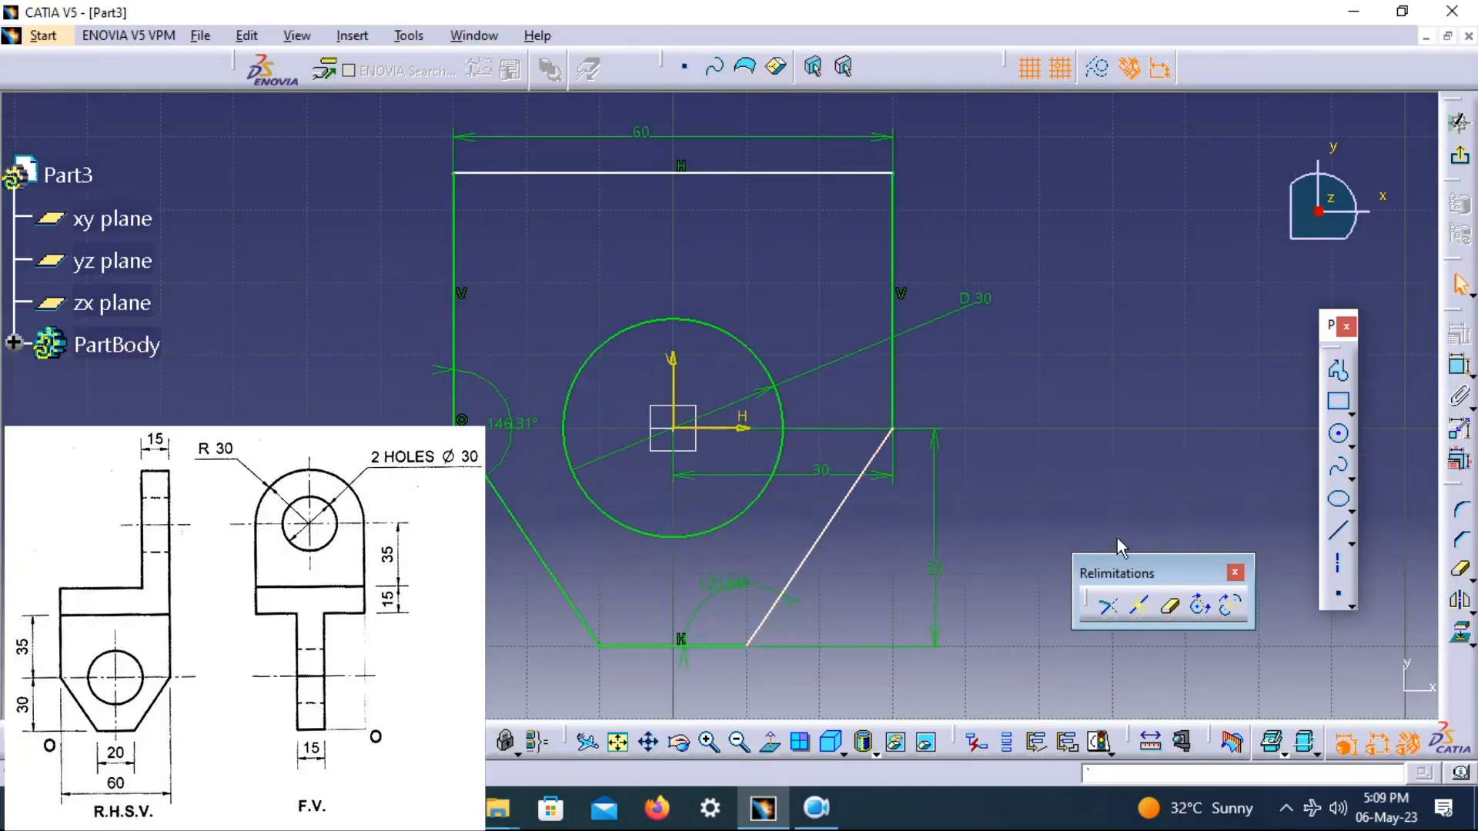
Exit the sketch and pad the tapered lug profile to a length of 15 mm
click(1462, 160)
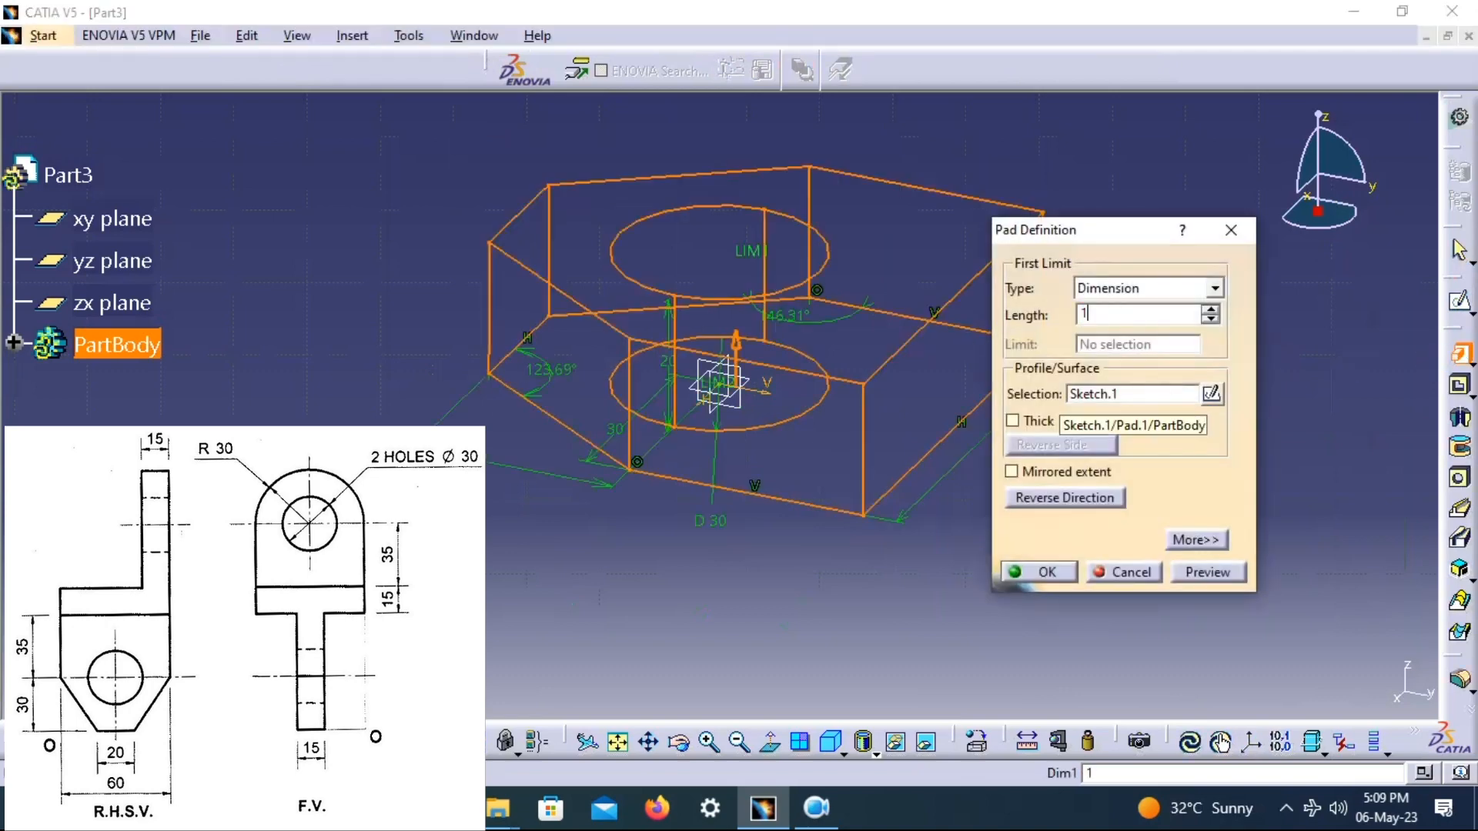
click(1047, 572)
middle_drag(1072, 464, 883, 676)
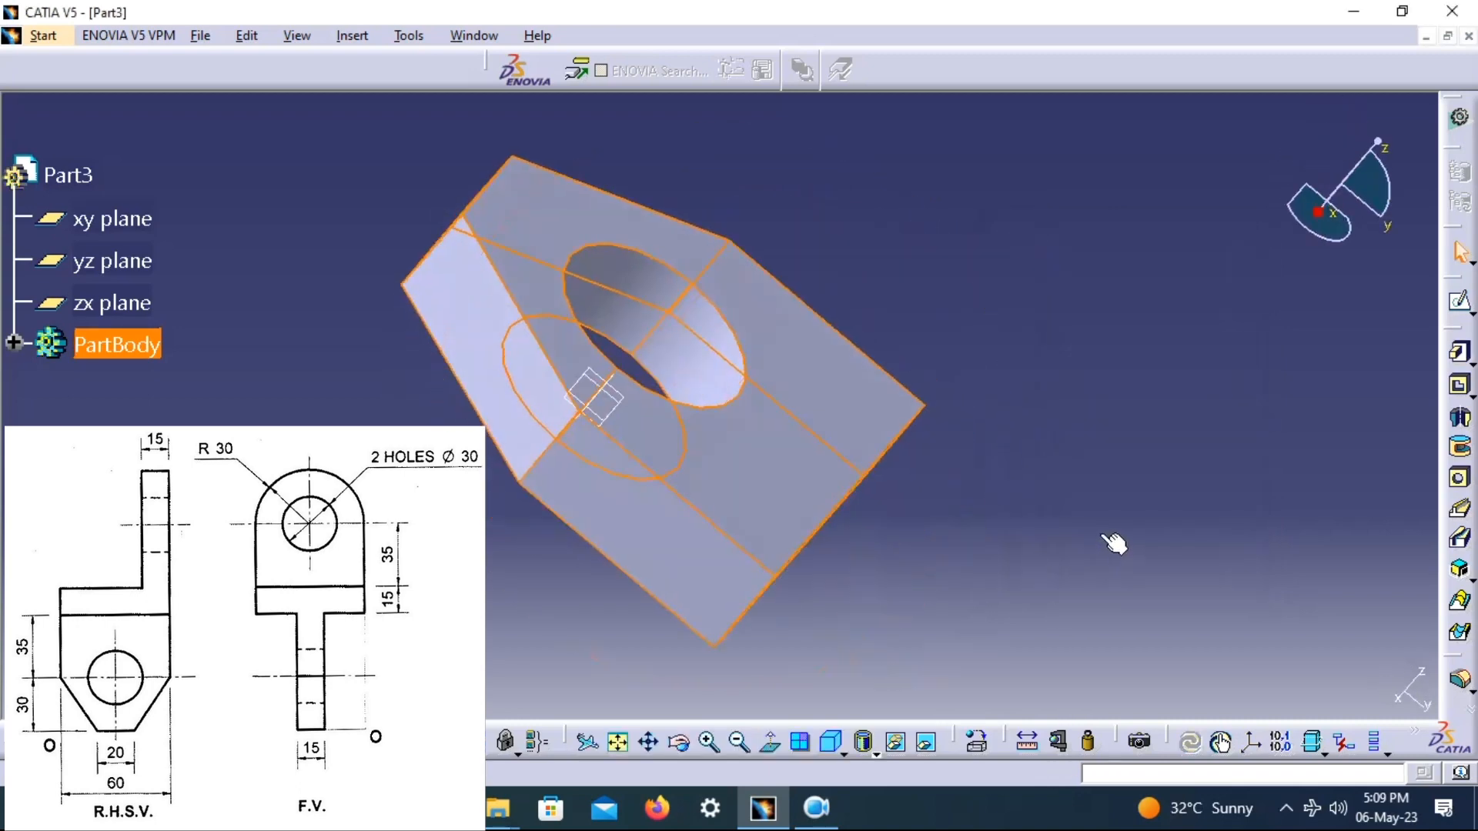
Save the tapered lug as Part3 in the 10.48 work folder
key(ctrl+s)
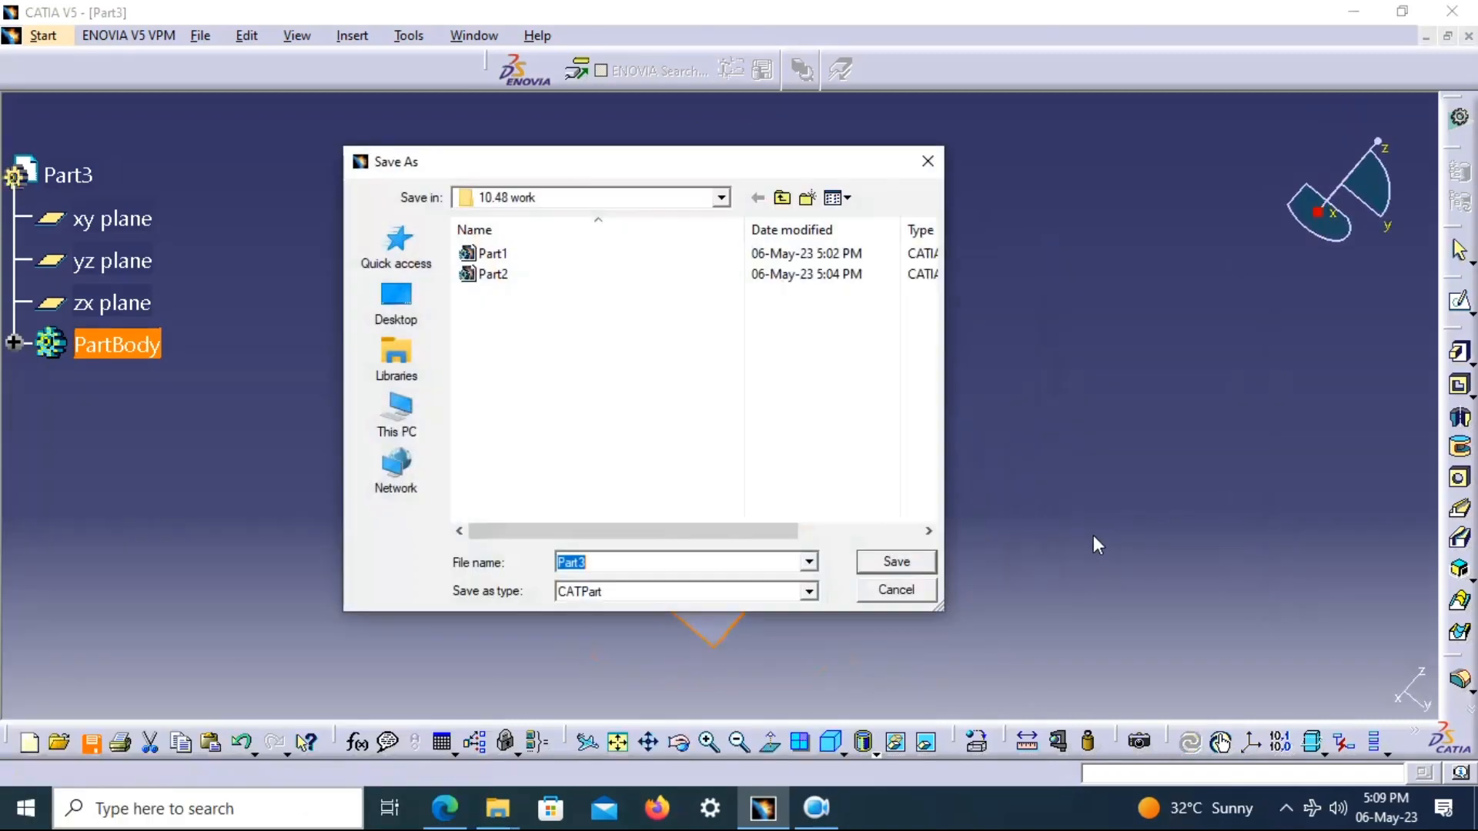
click(893, 562)
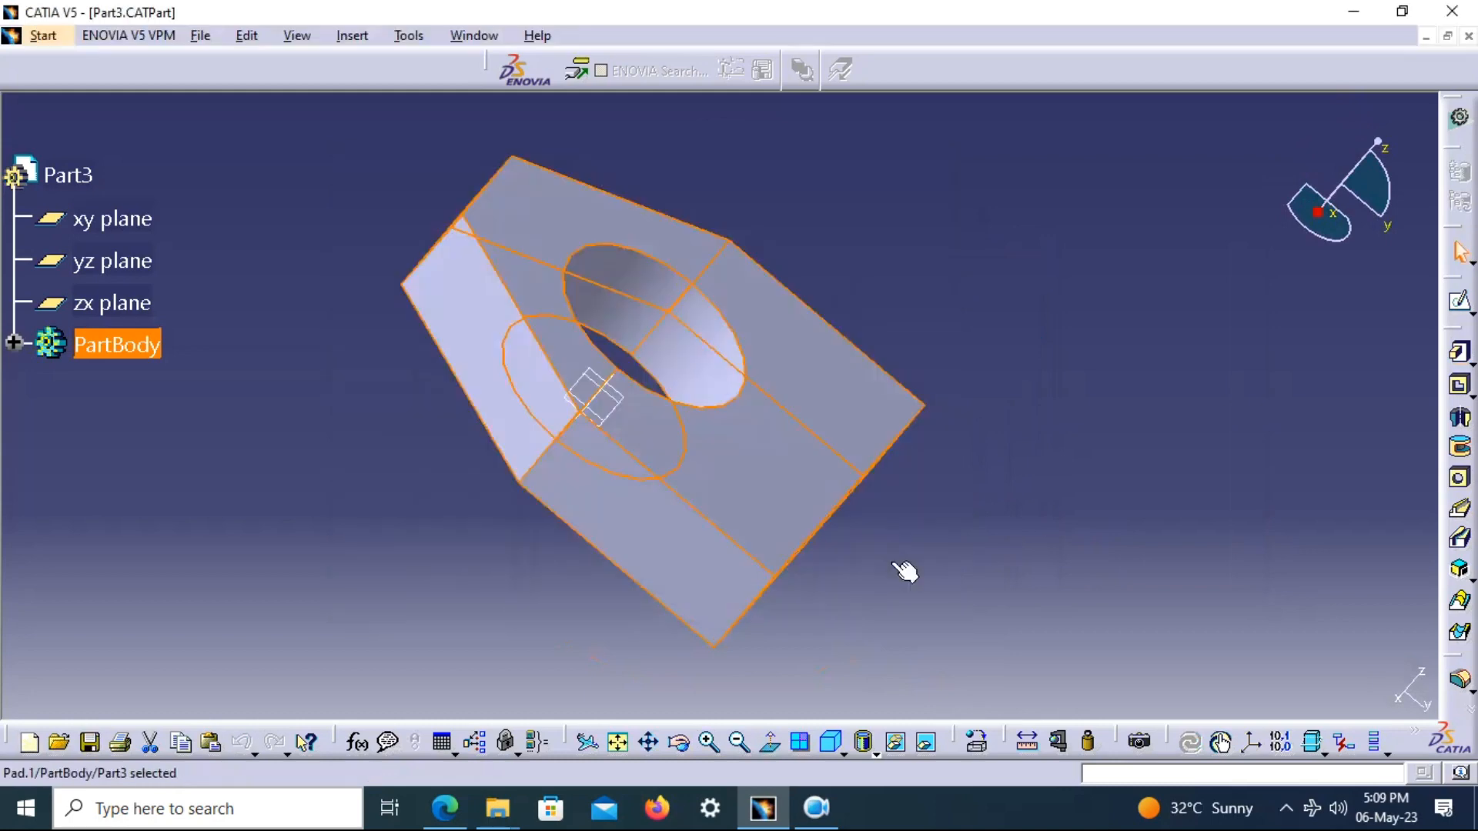
middle_drag(1102, 396, 654, 409)
middle_drag(298, 177, 1025, 352)
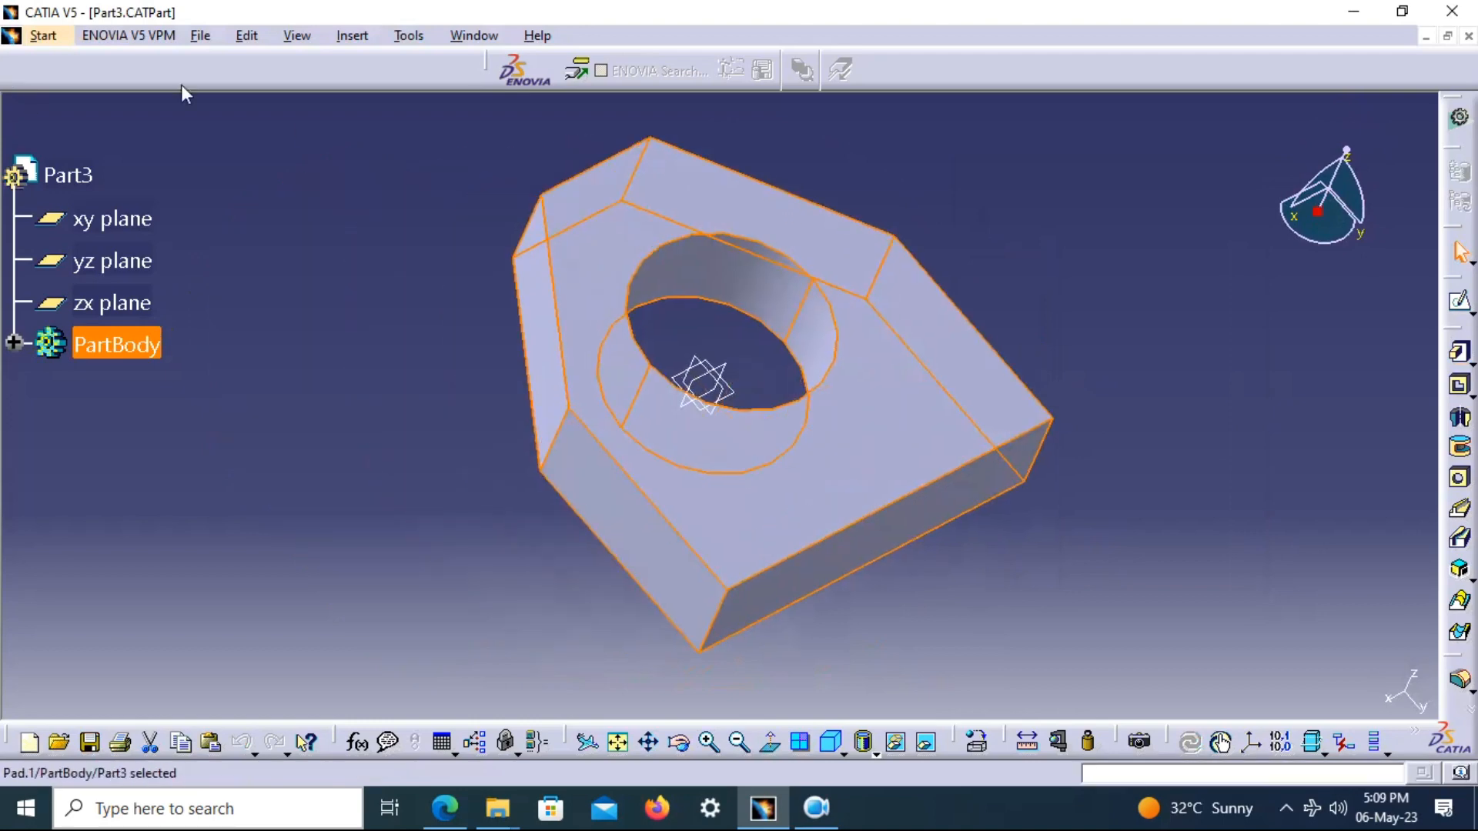
Start a new product in the Assembly Design workbench
click(42, 36)
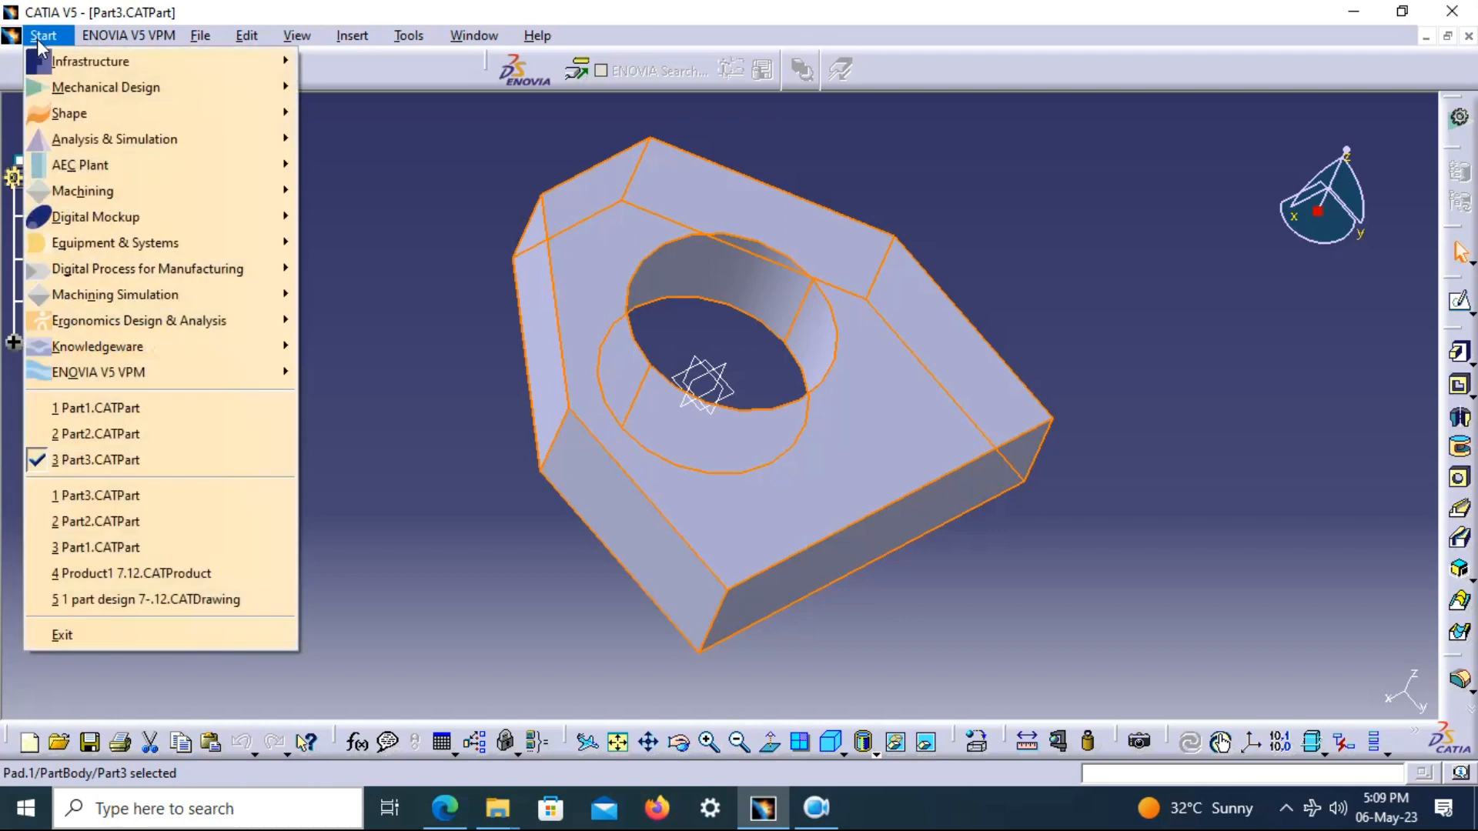
mouse_move(100, 98)
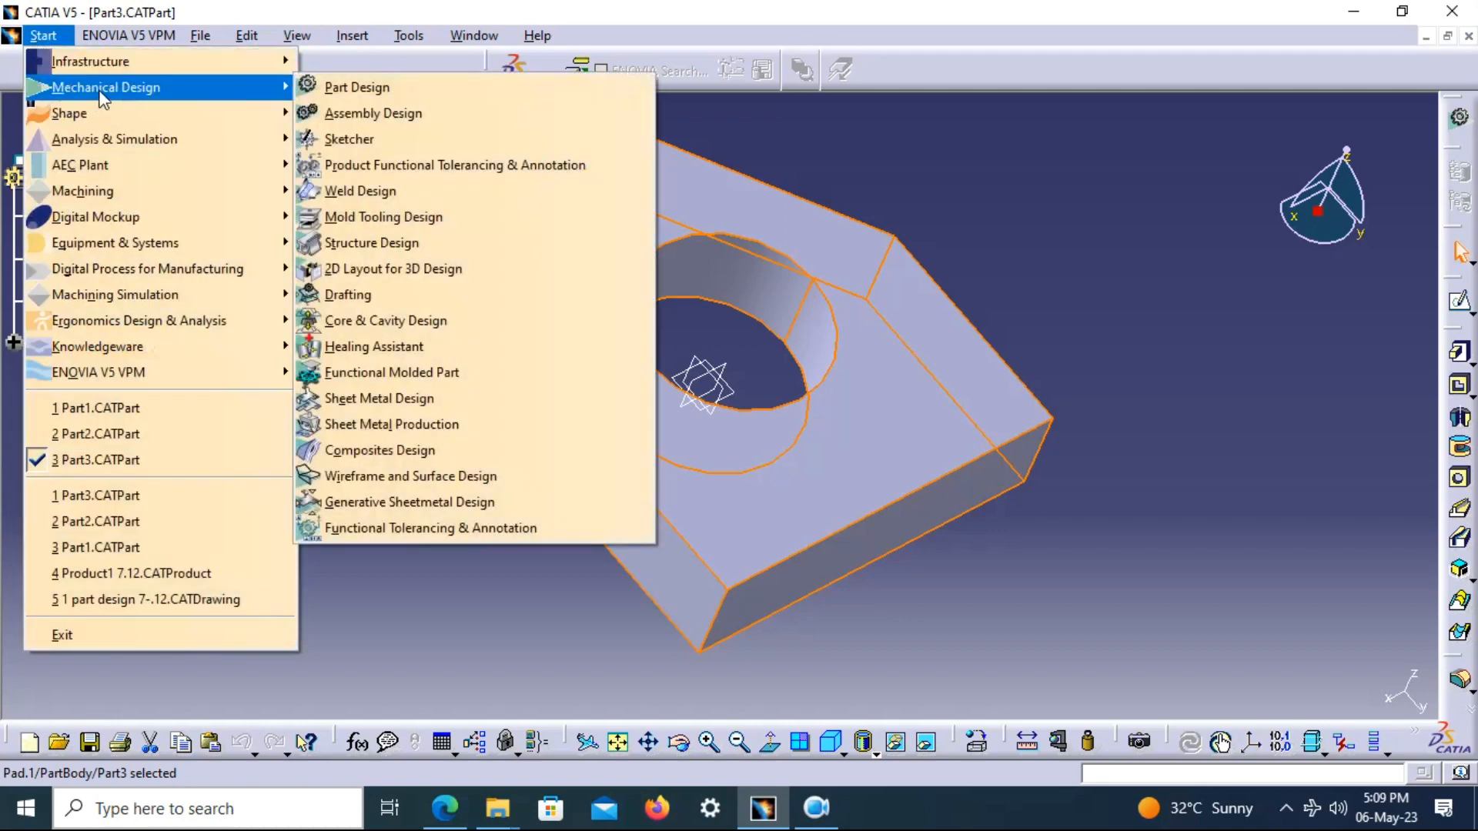
click(339, 113)
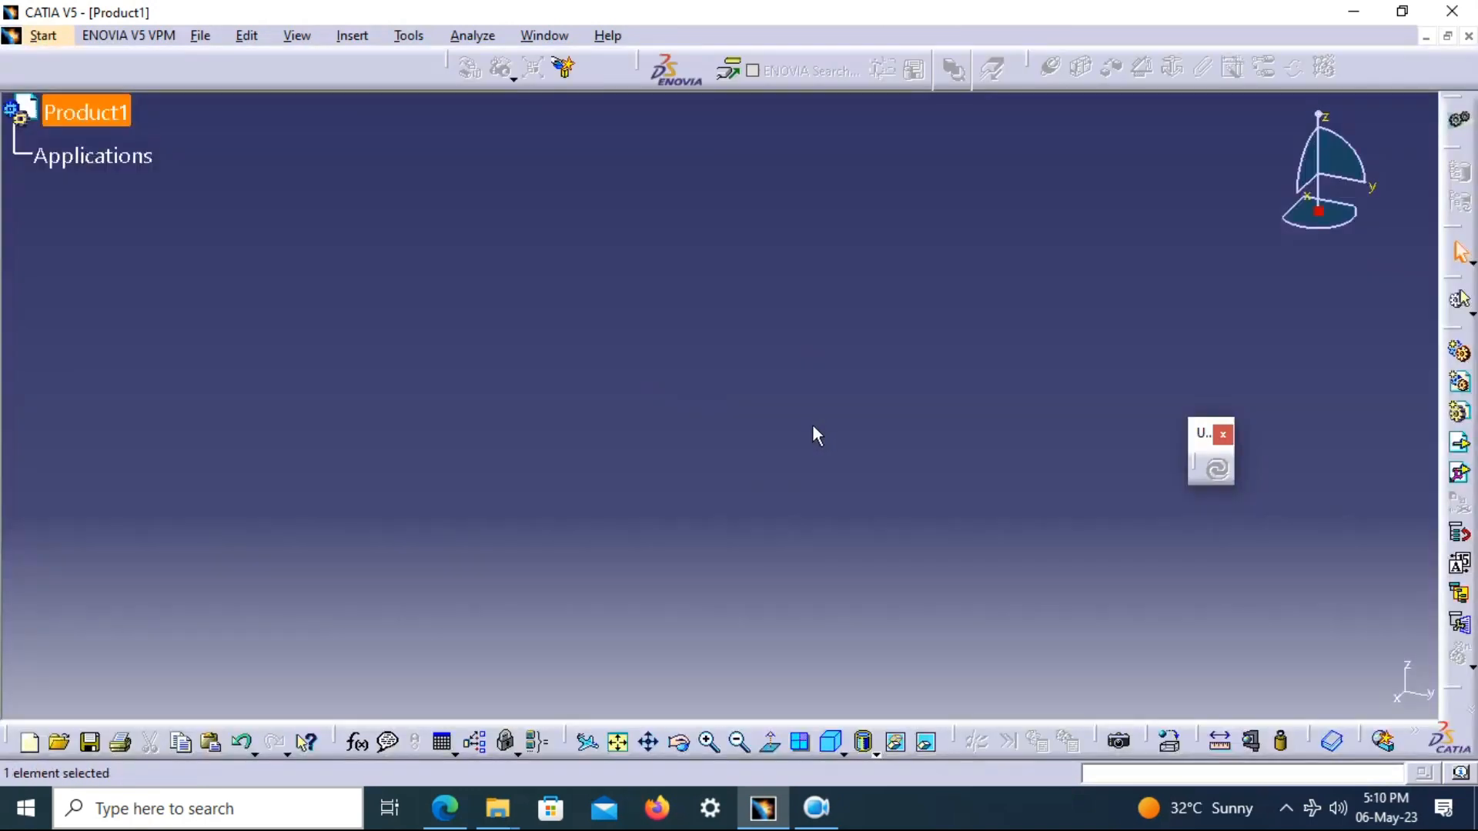
Insert the existing component Part2 from the 10.48 work folder into Product1
click(117, 121)
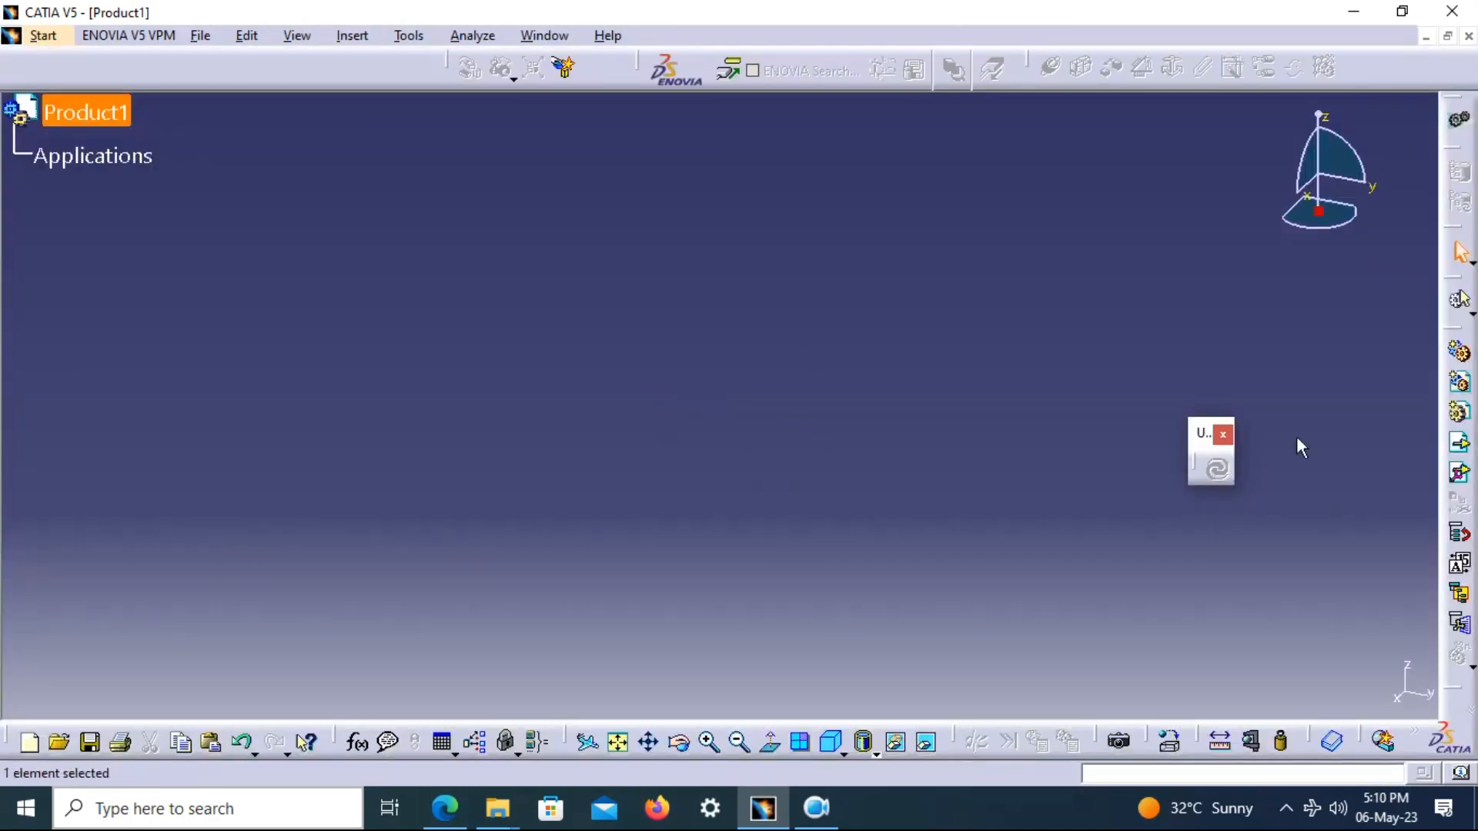
click(1459, 447)
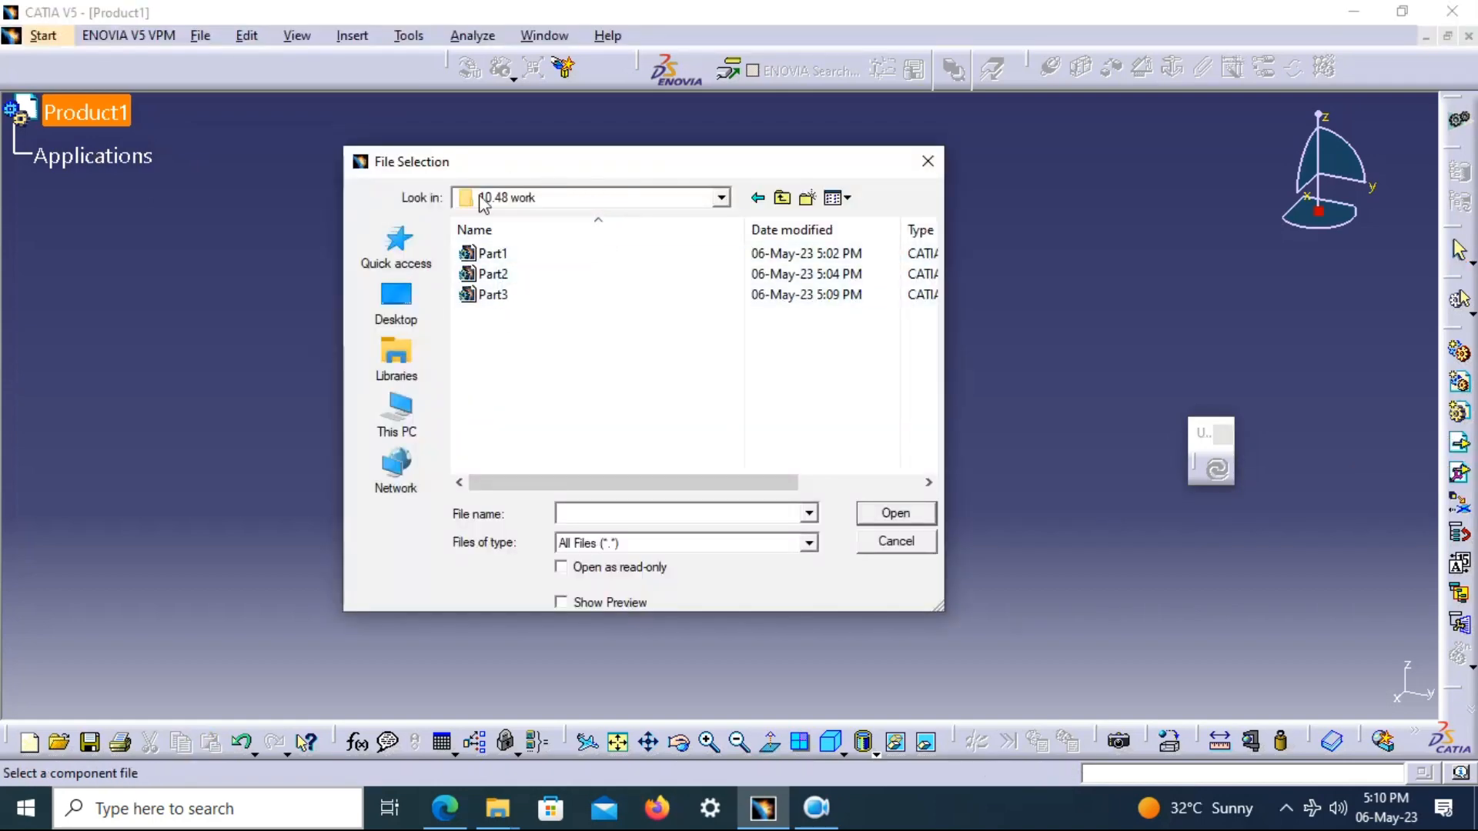
click(499, 277)
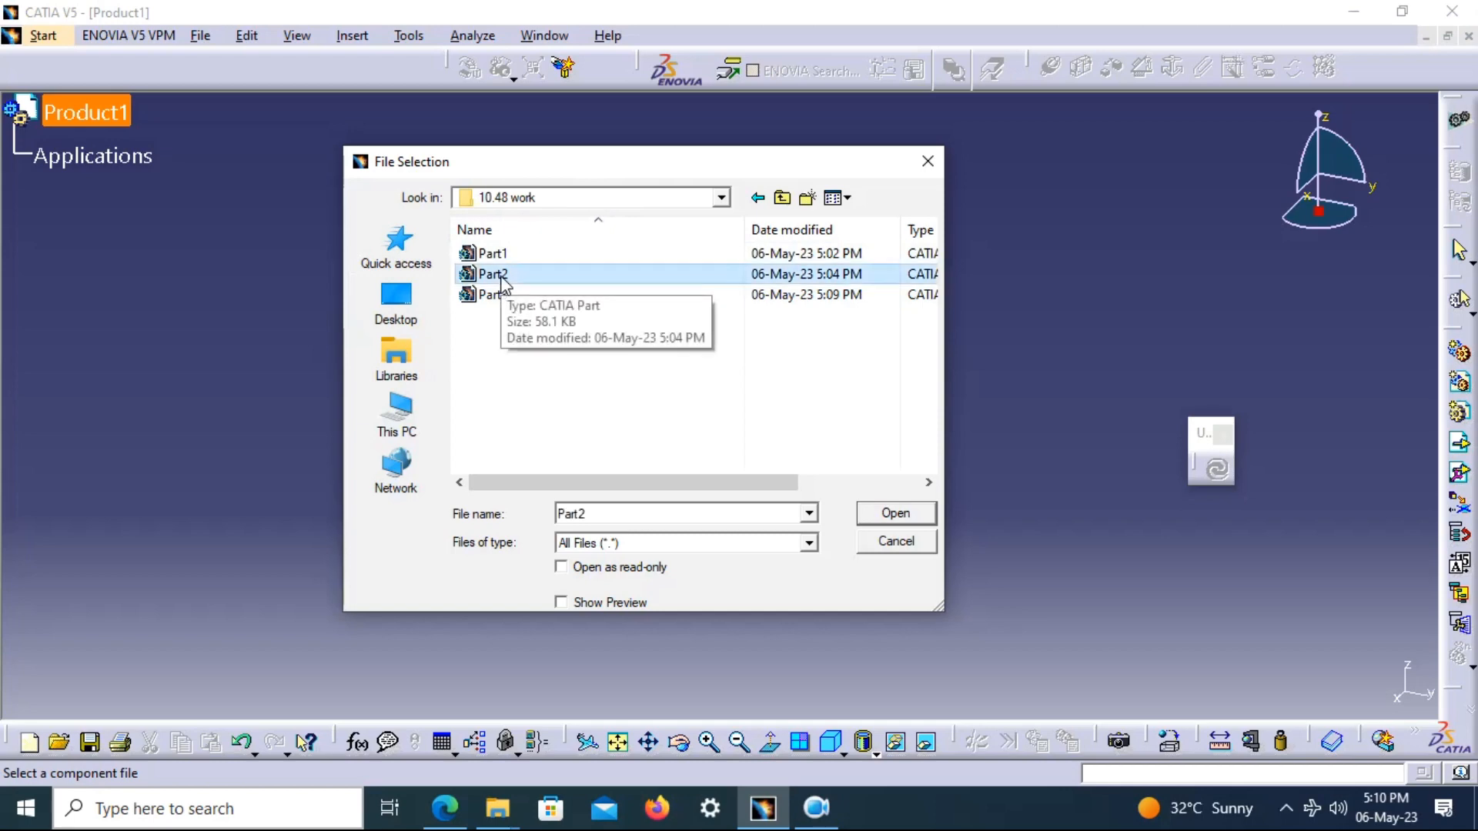
click(893, 513)
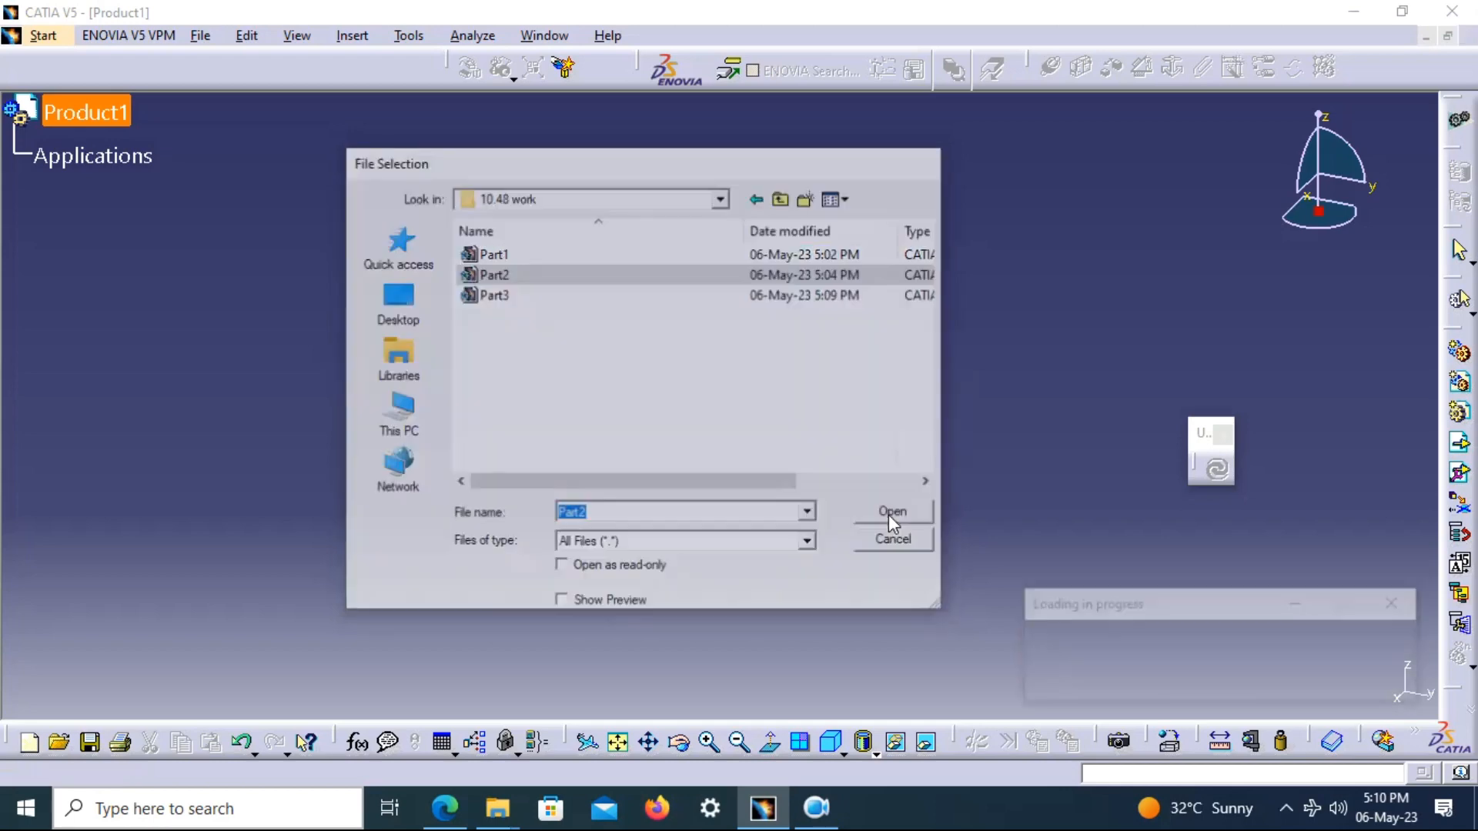
Fix the square plate's position in the assembly with a Fix constraint
middle_drag(718, 449, 838, 379)
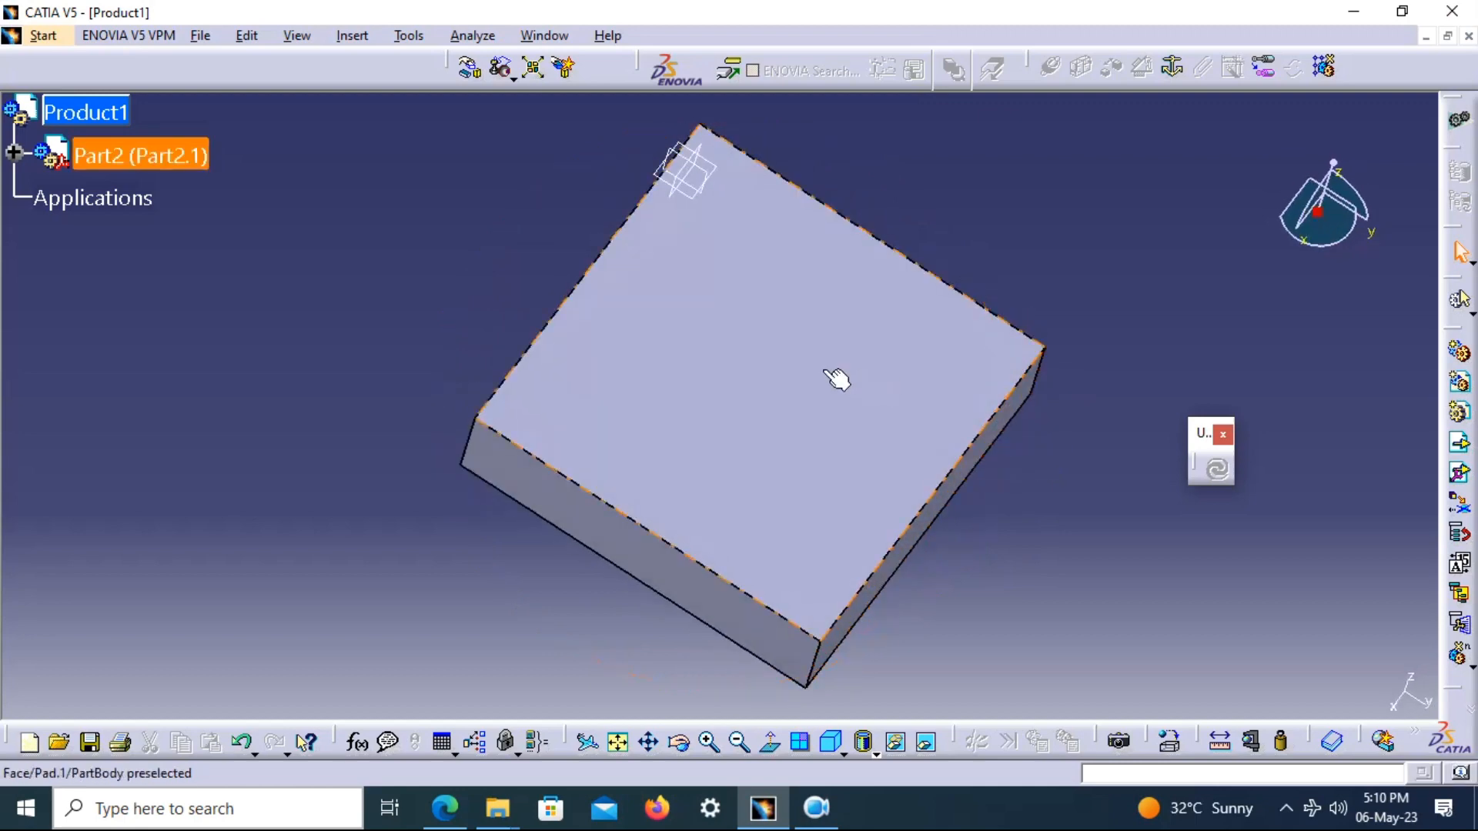
click(837, 380)
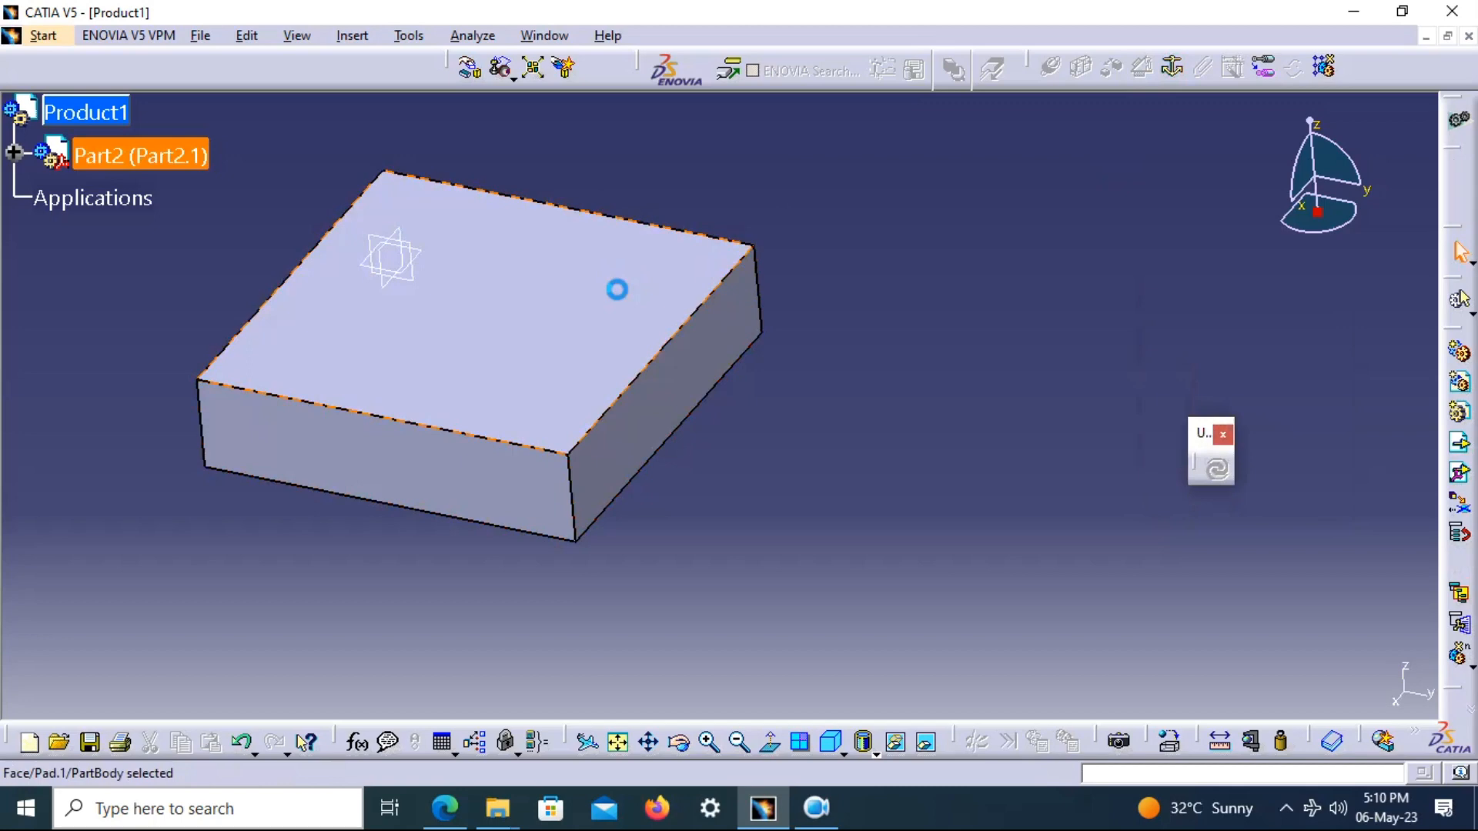
click(1172, 69)
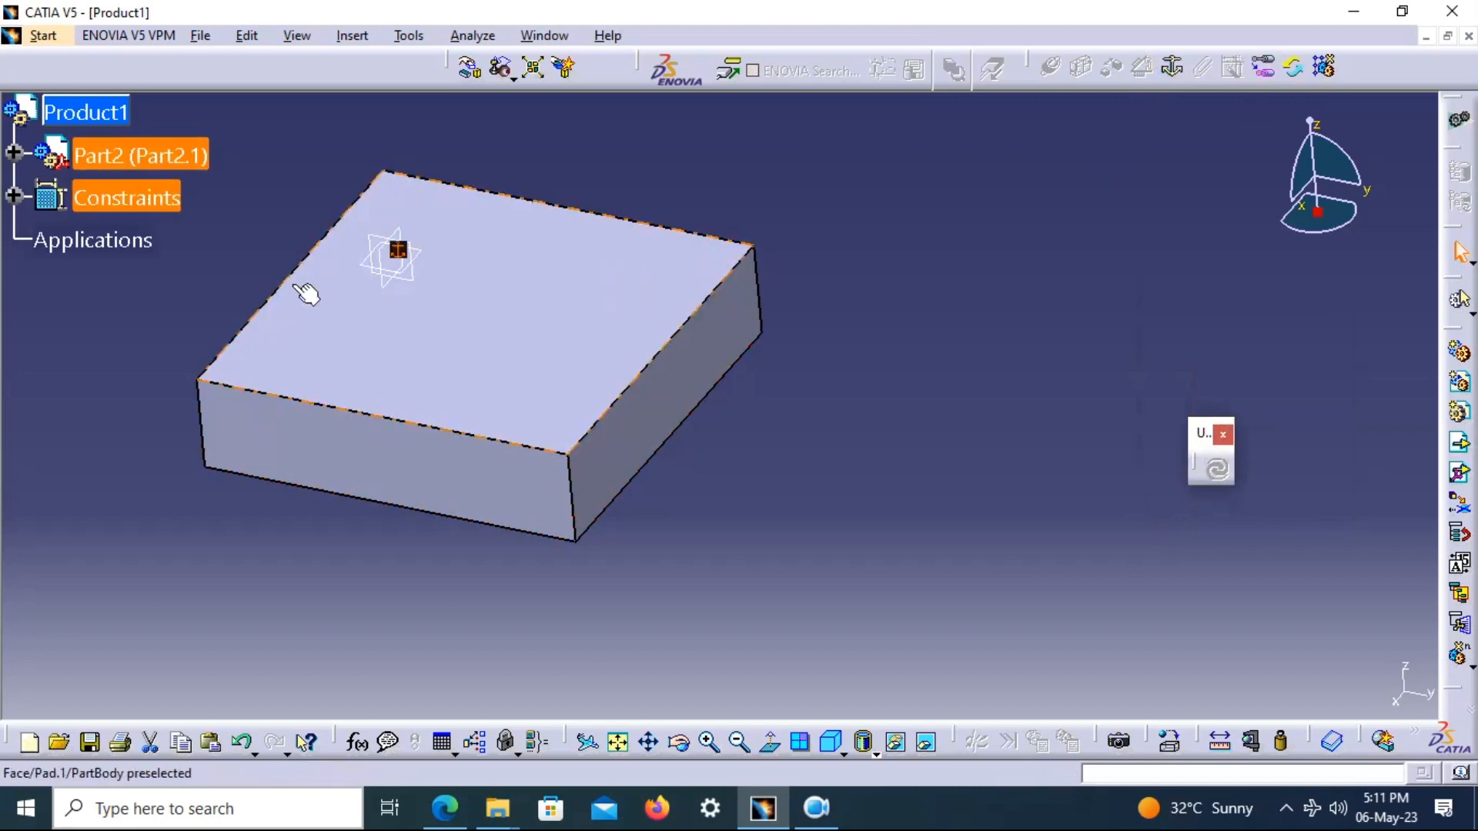
click(825, 429)
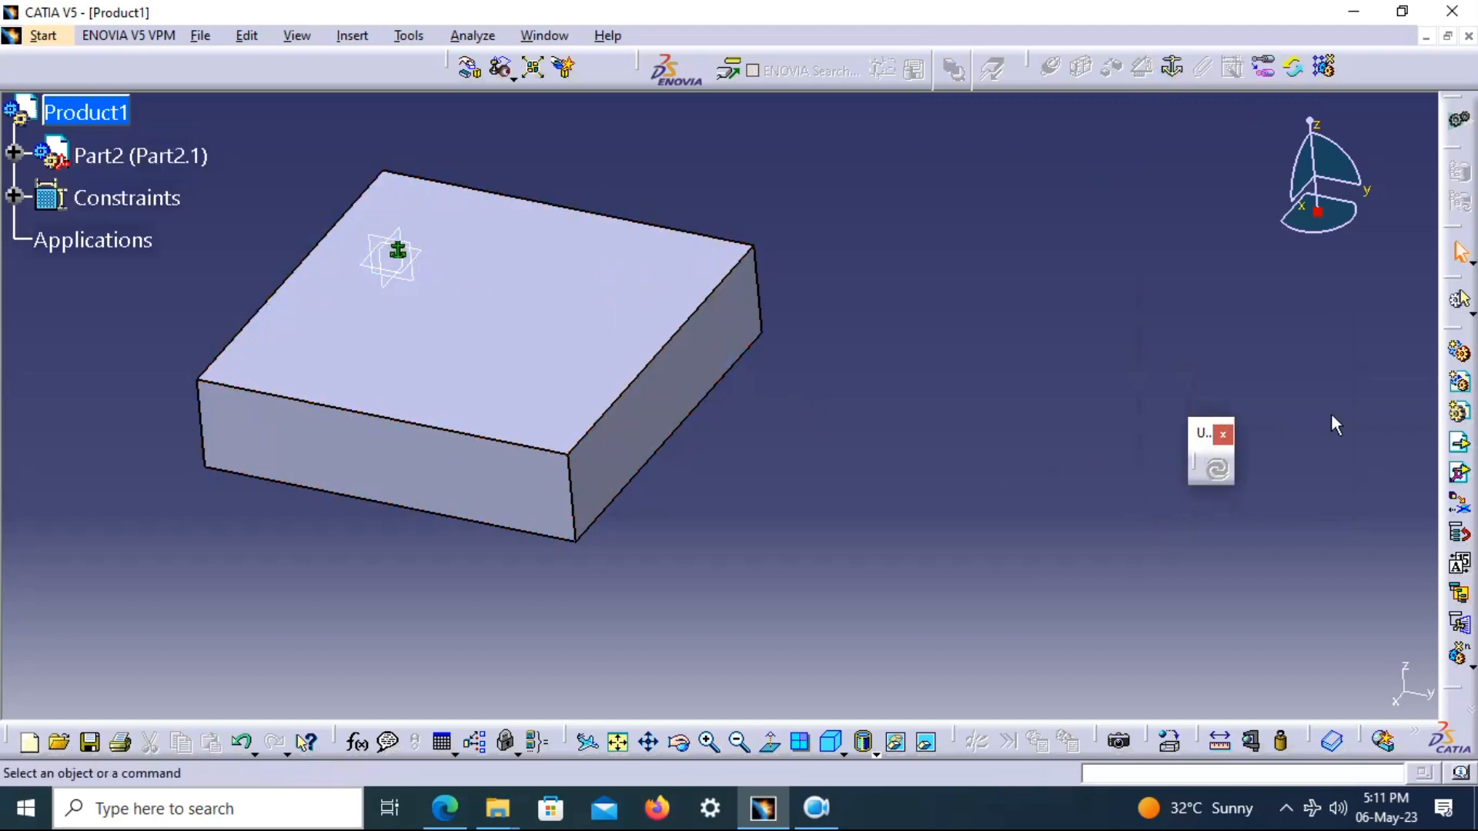
Insert the existing component Part1 from the 10.48 work folder into Product1
click(1461, 447)
click(93, 115)
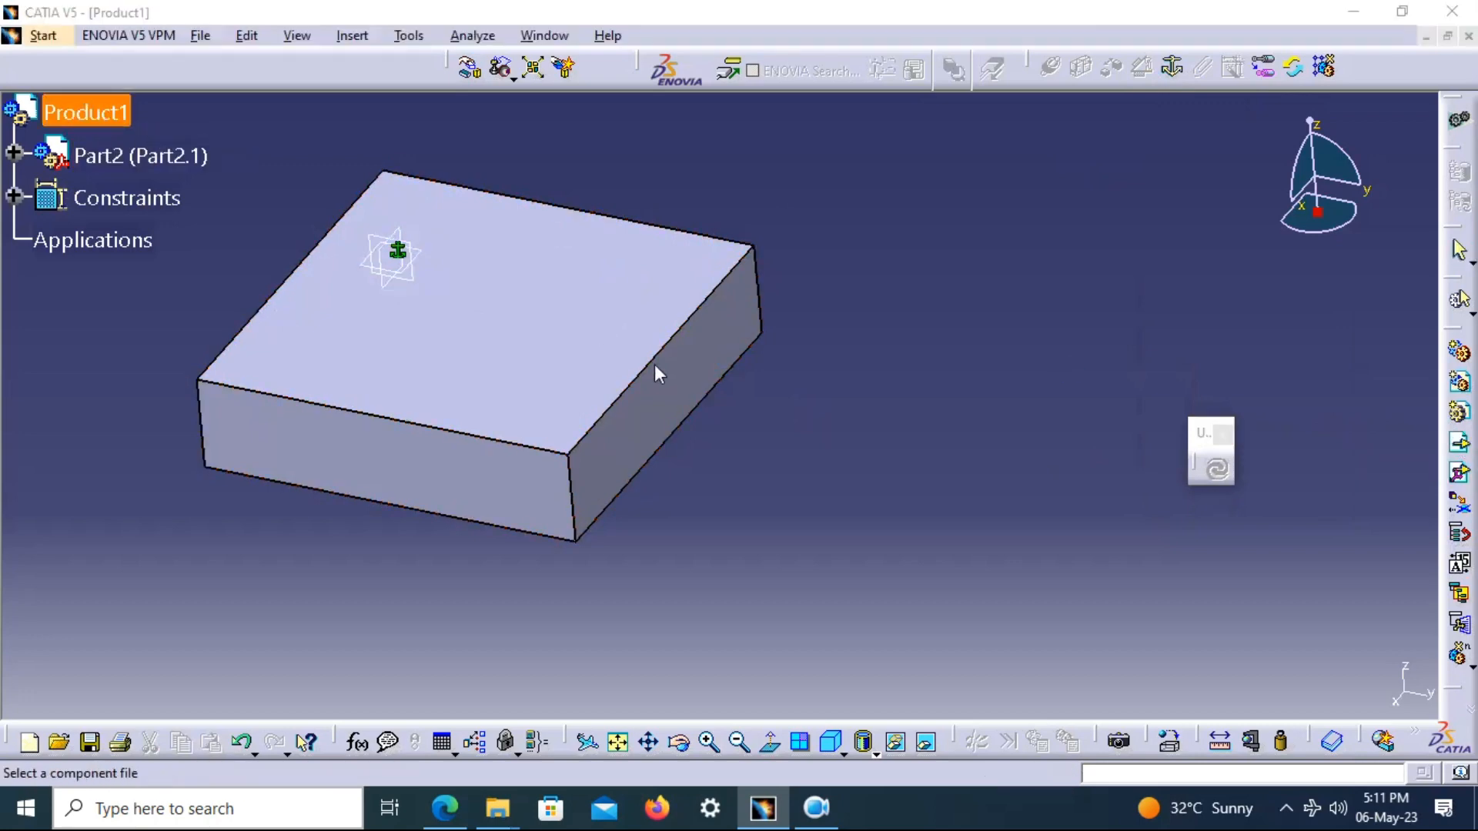
click(514, 262)
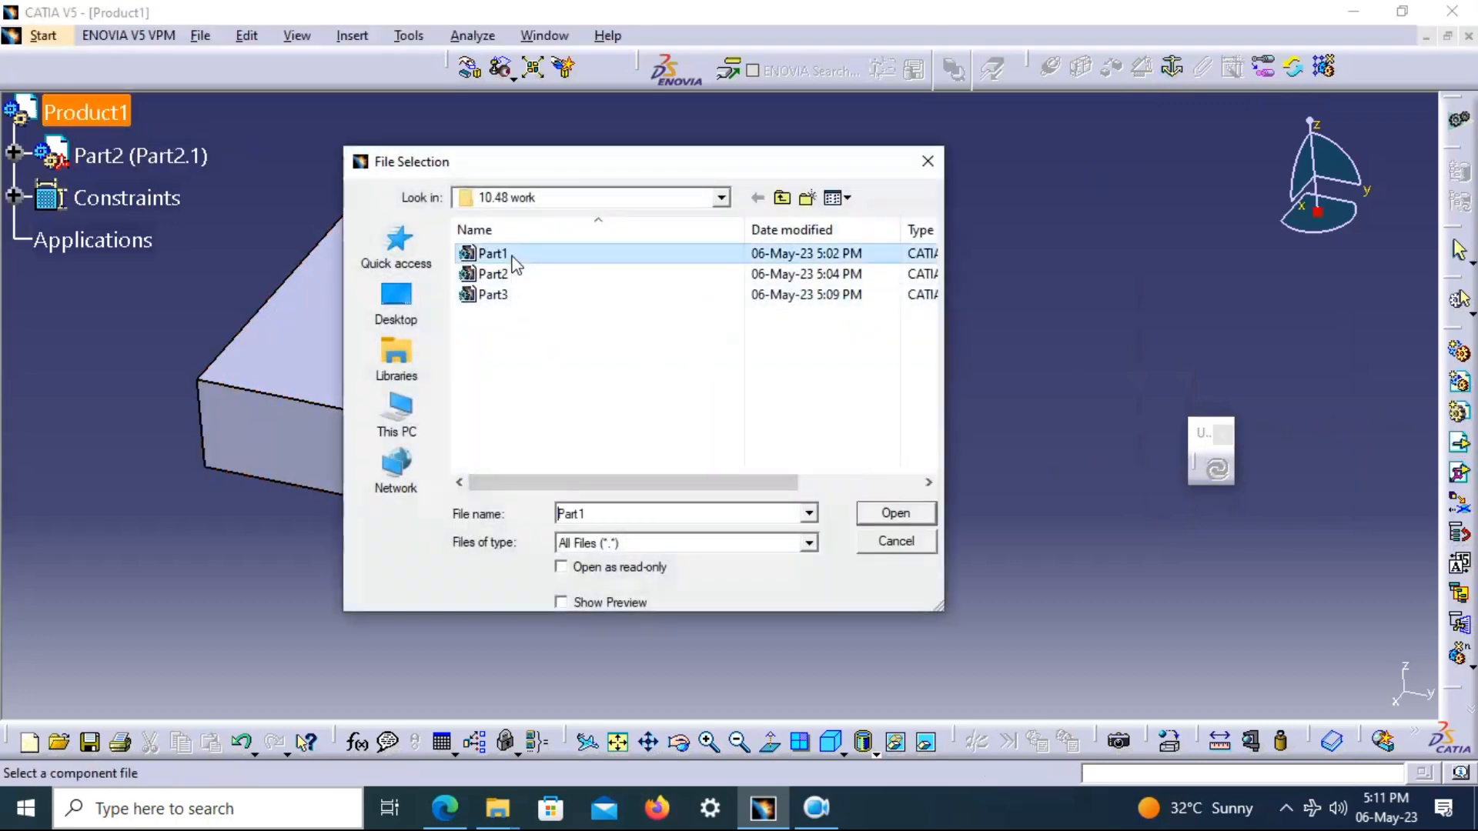
click(882, 515)
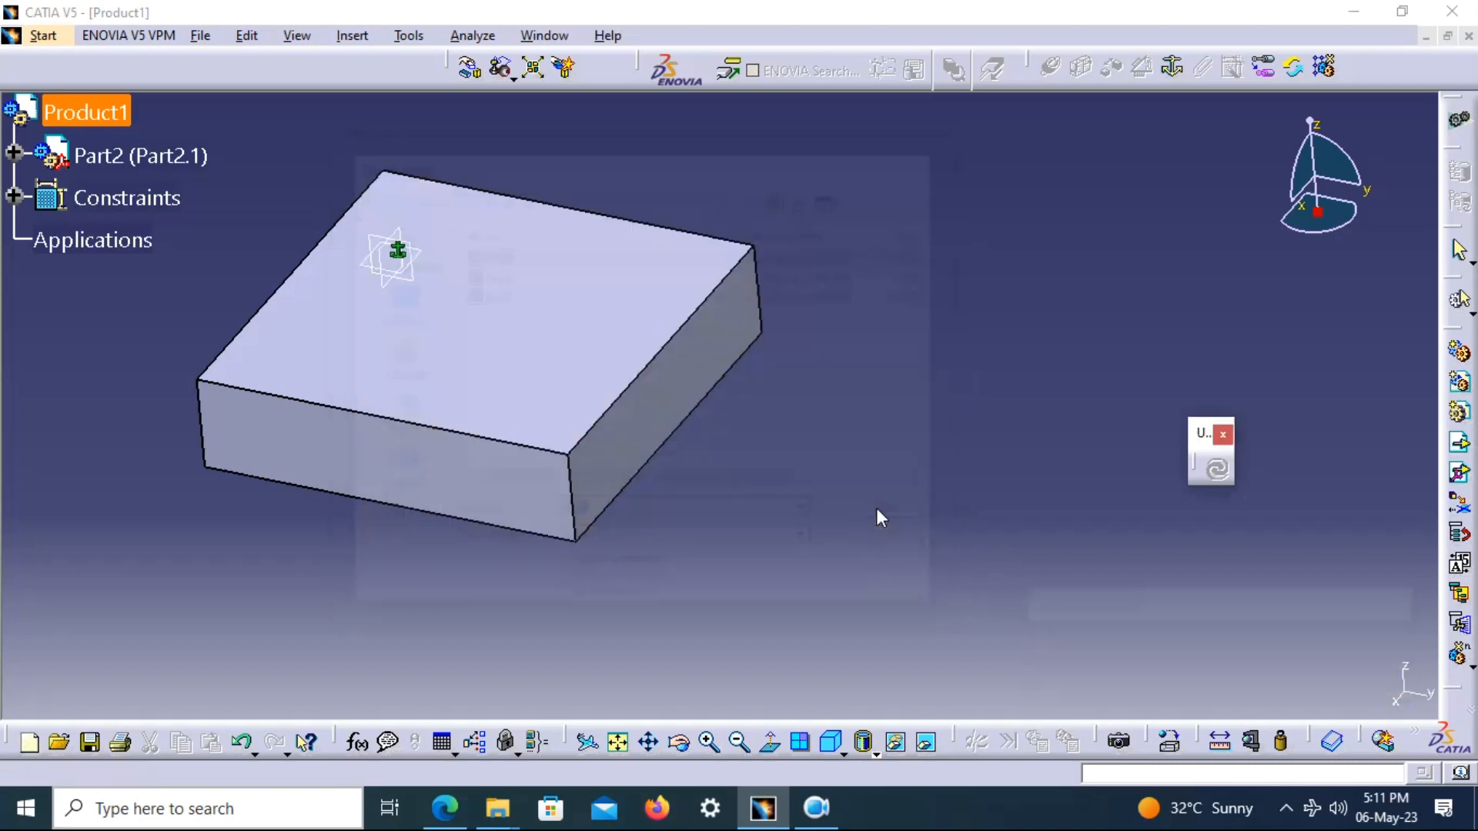
Add a 0 mm offset constraint with Opposite orientation between the plate's top face and the rounded lug's flat end face, and update the assembly
middle_drag(800, 500, 737, 477)
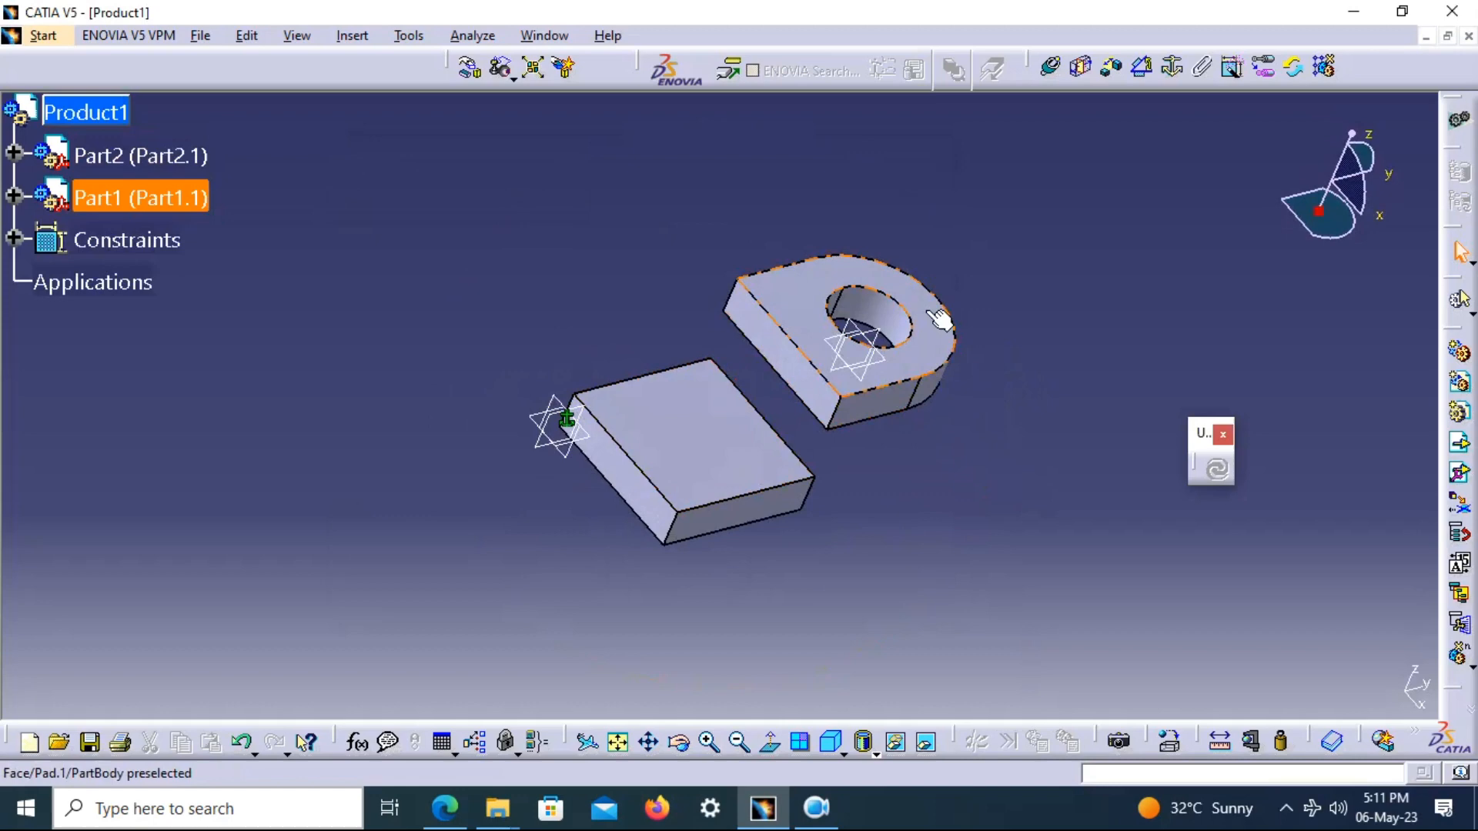
click(1112, 69)
click(710, 436)
click(785, 373)
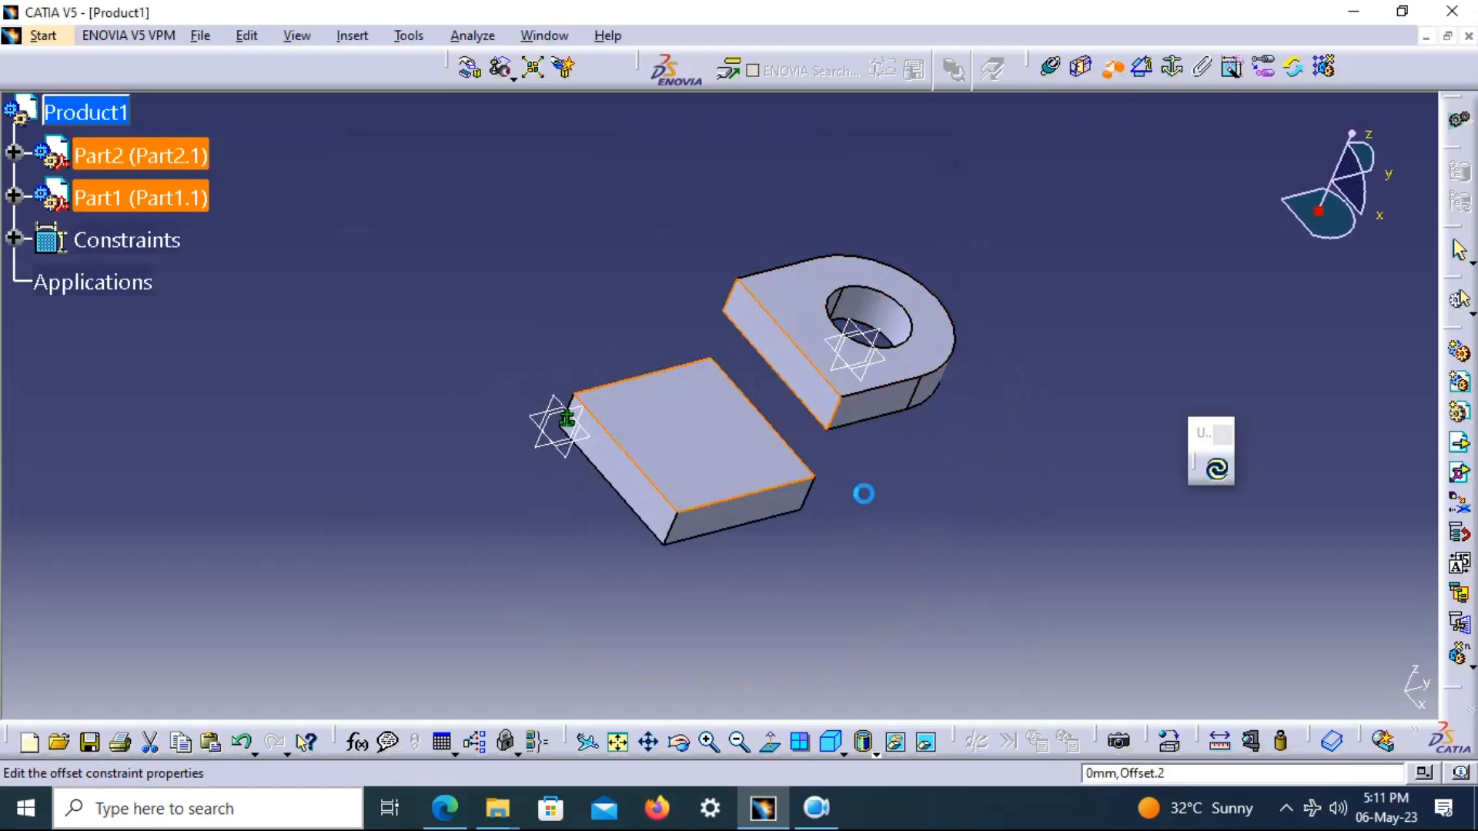
middle_drag(861, 492, 629, 460)
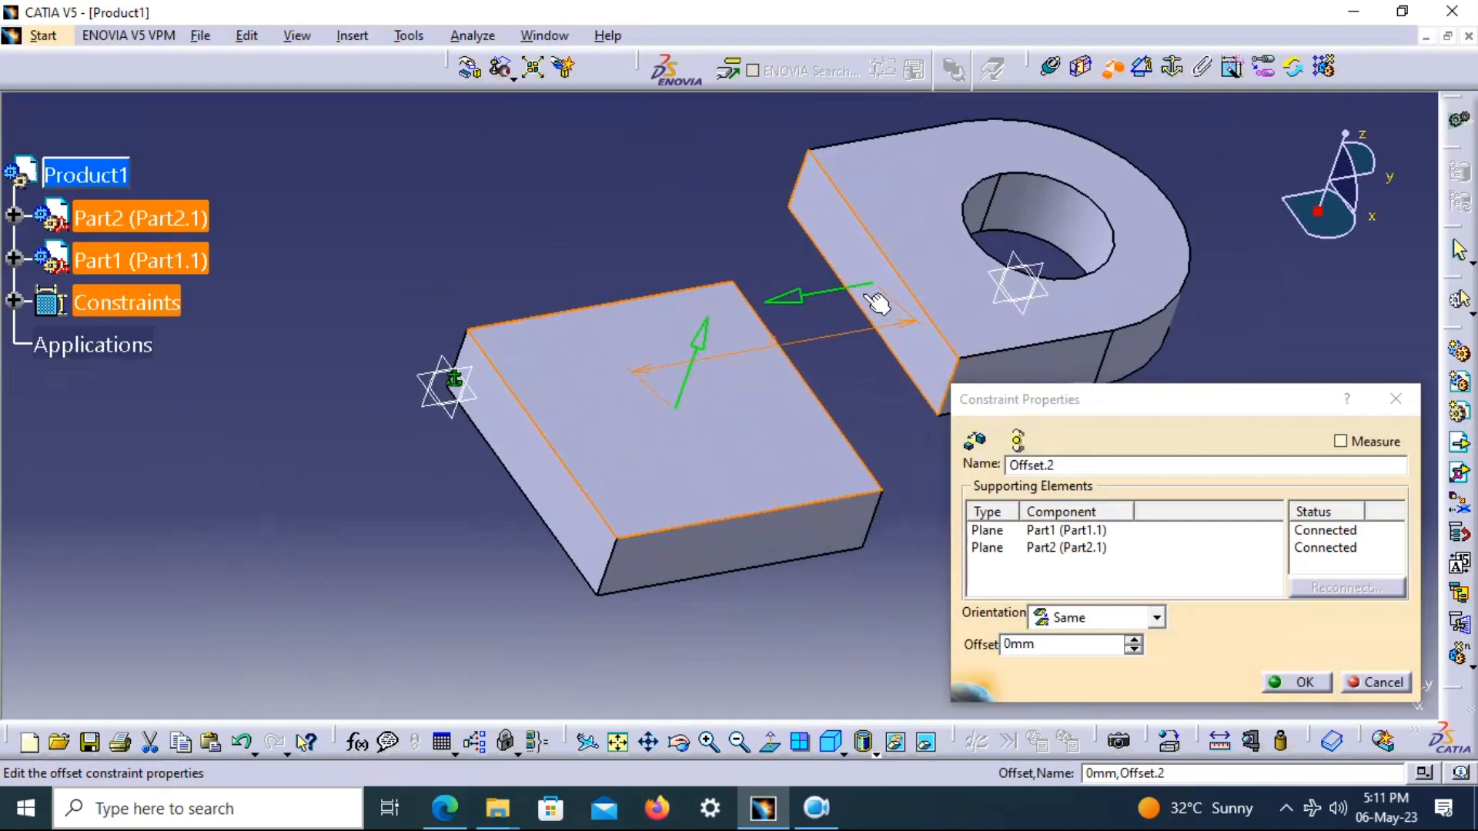
click(801, 304)
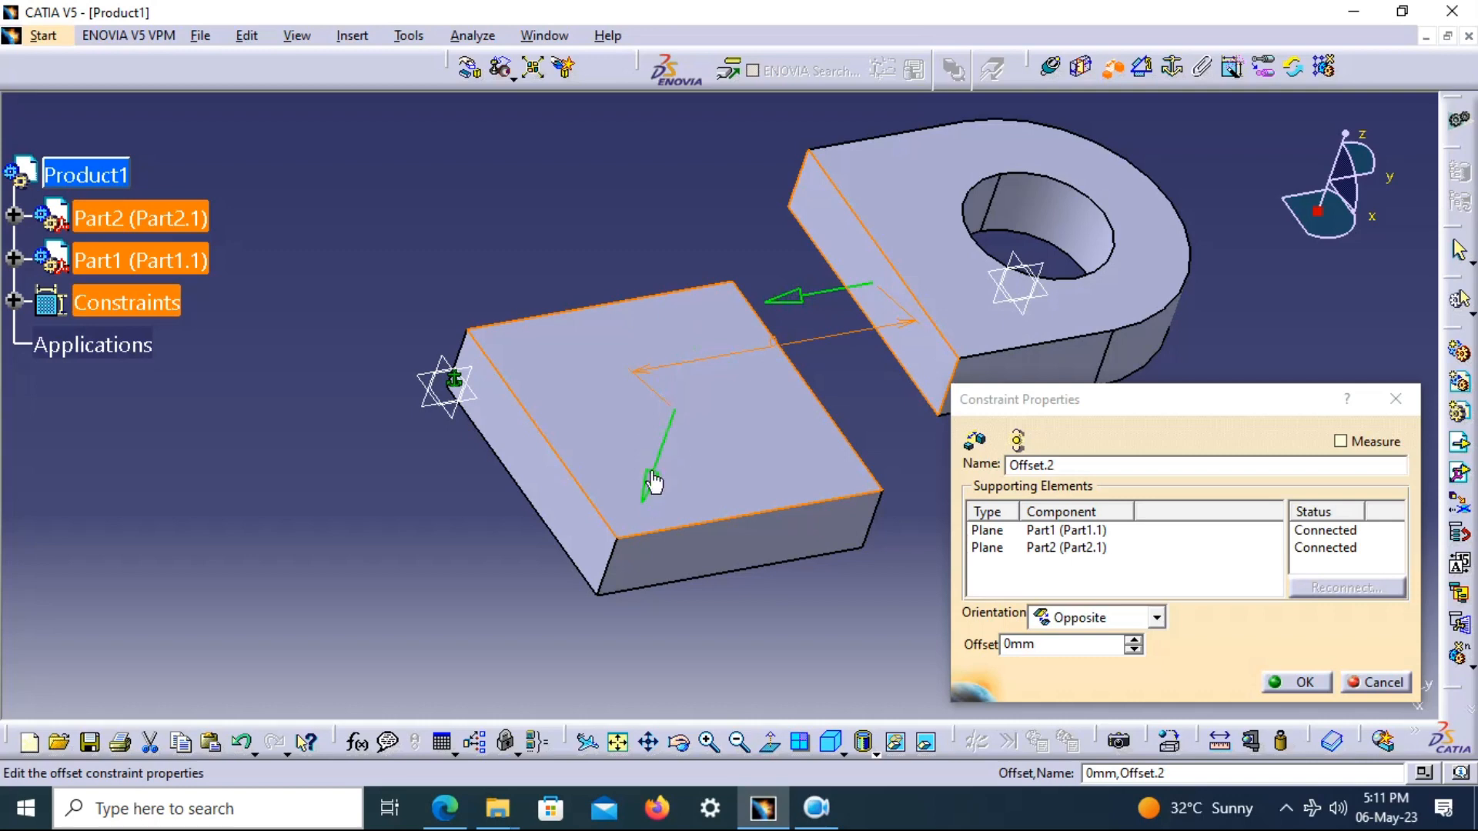
drag(1029, 644, 976, 649)
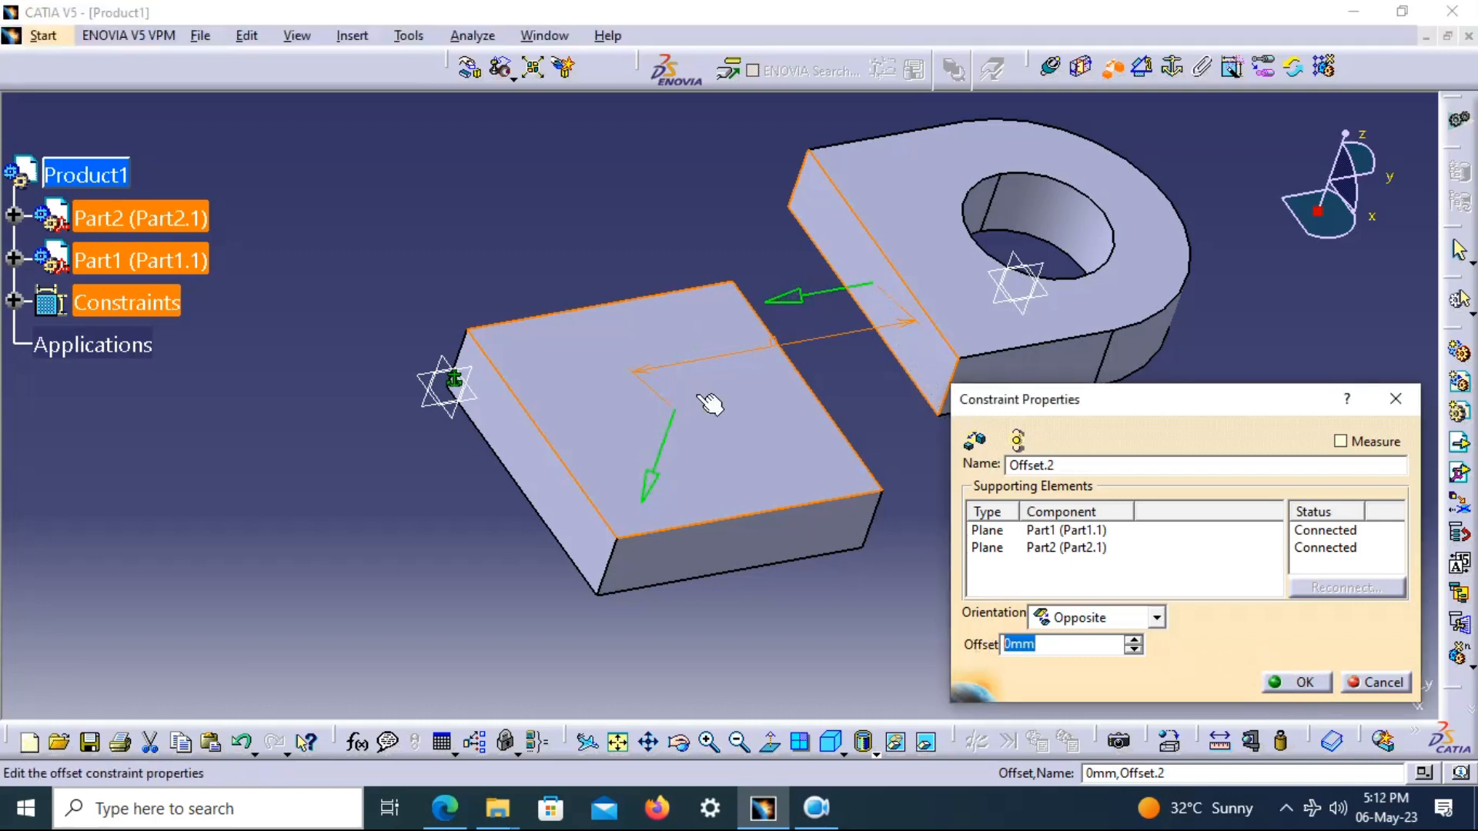
click(1301, 683)
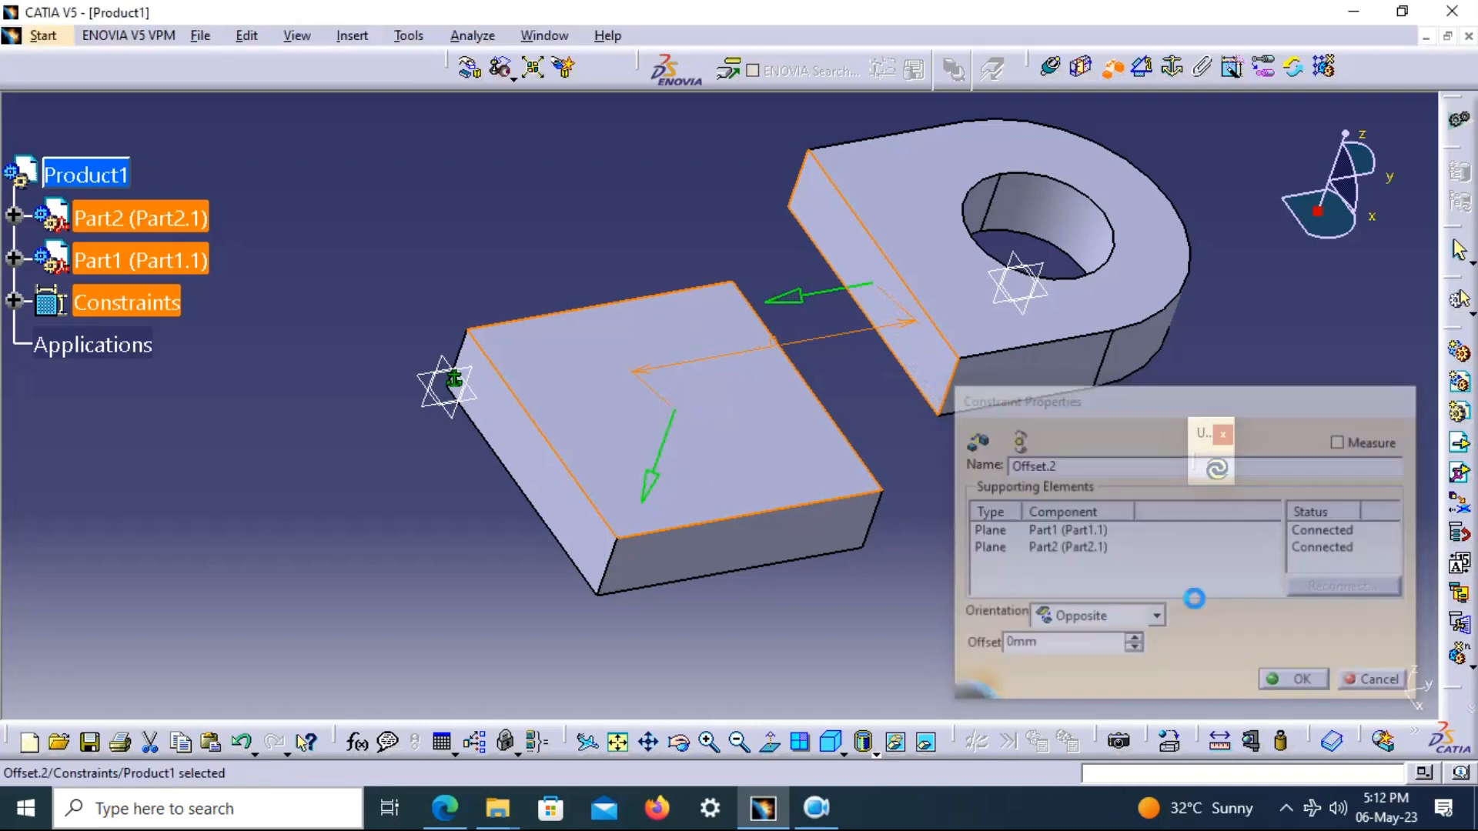
click(1219, 470)
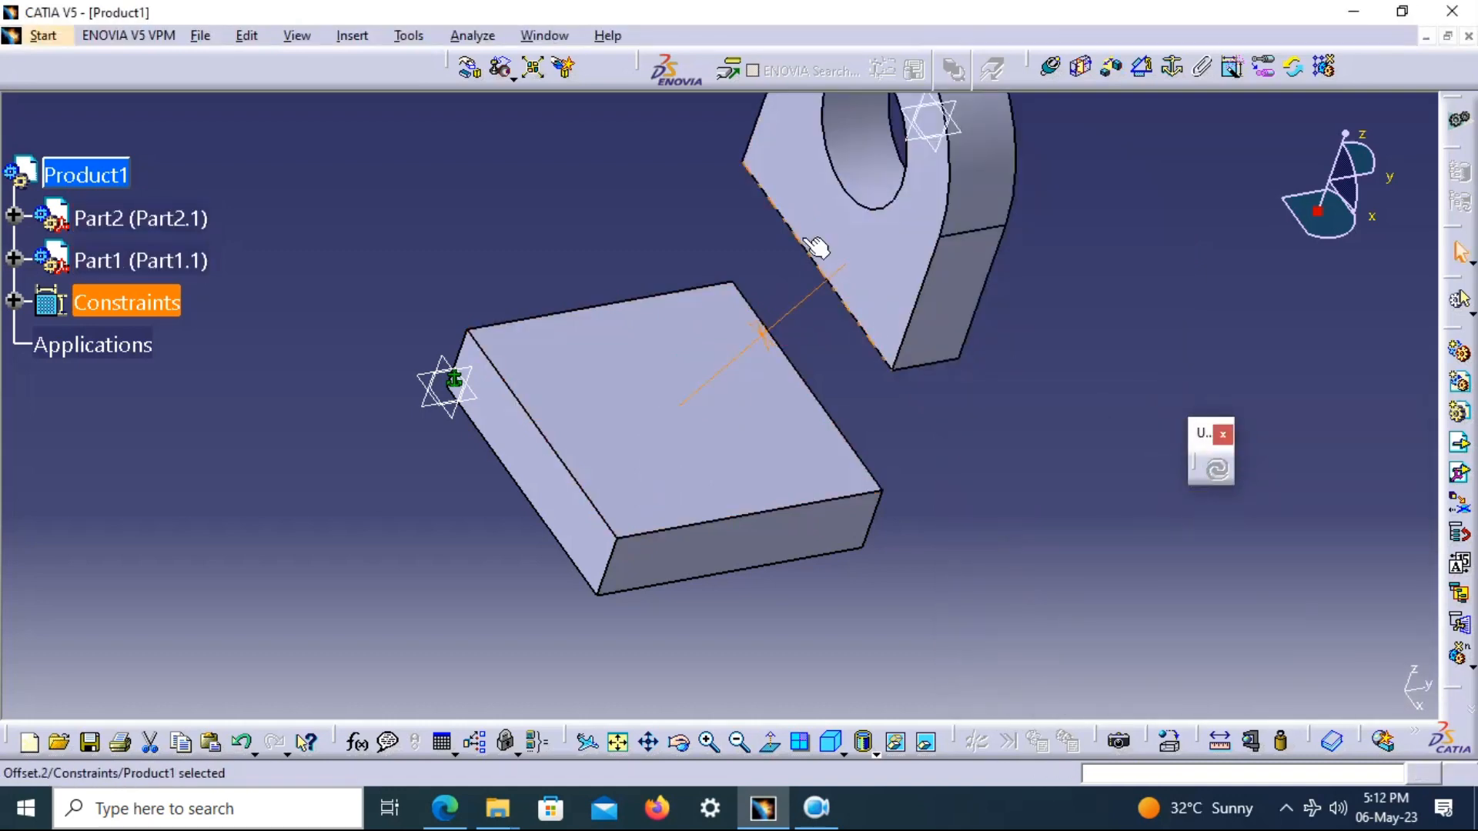
Add a 0 mm offset constraint with Same orientation between the rounded lug's narrow side face and the plate's matching side face
middle_drag(834, 492, 532, 442)
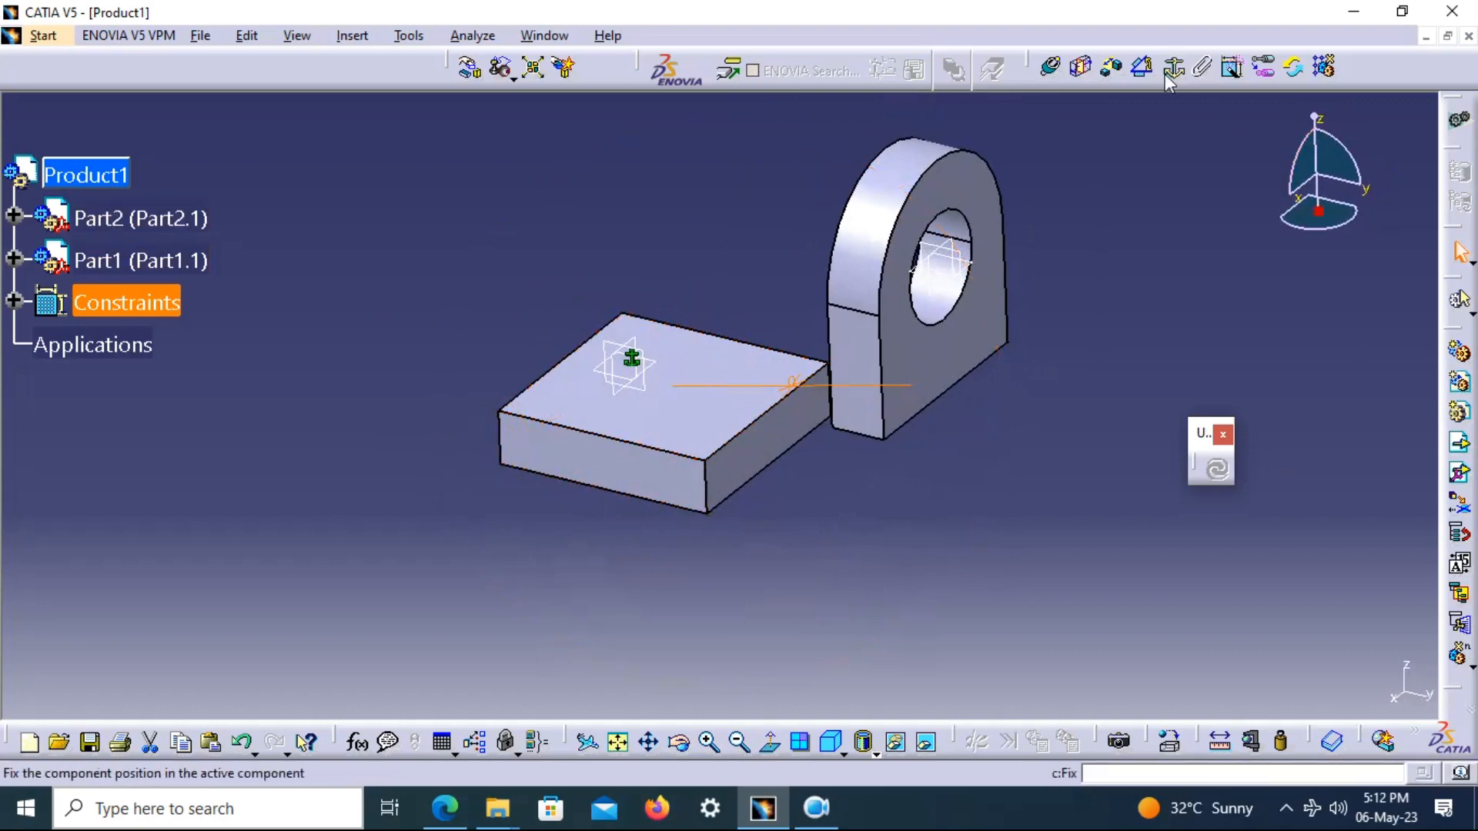
click(1113, 71)
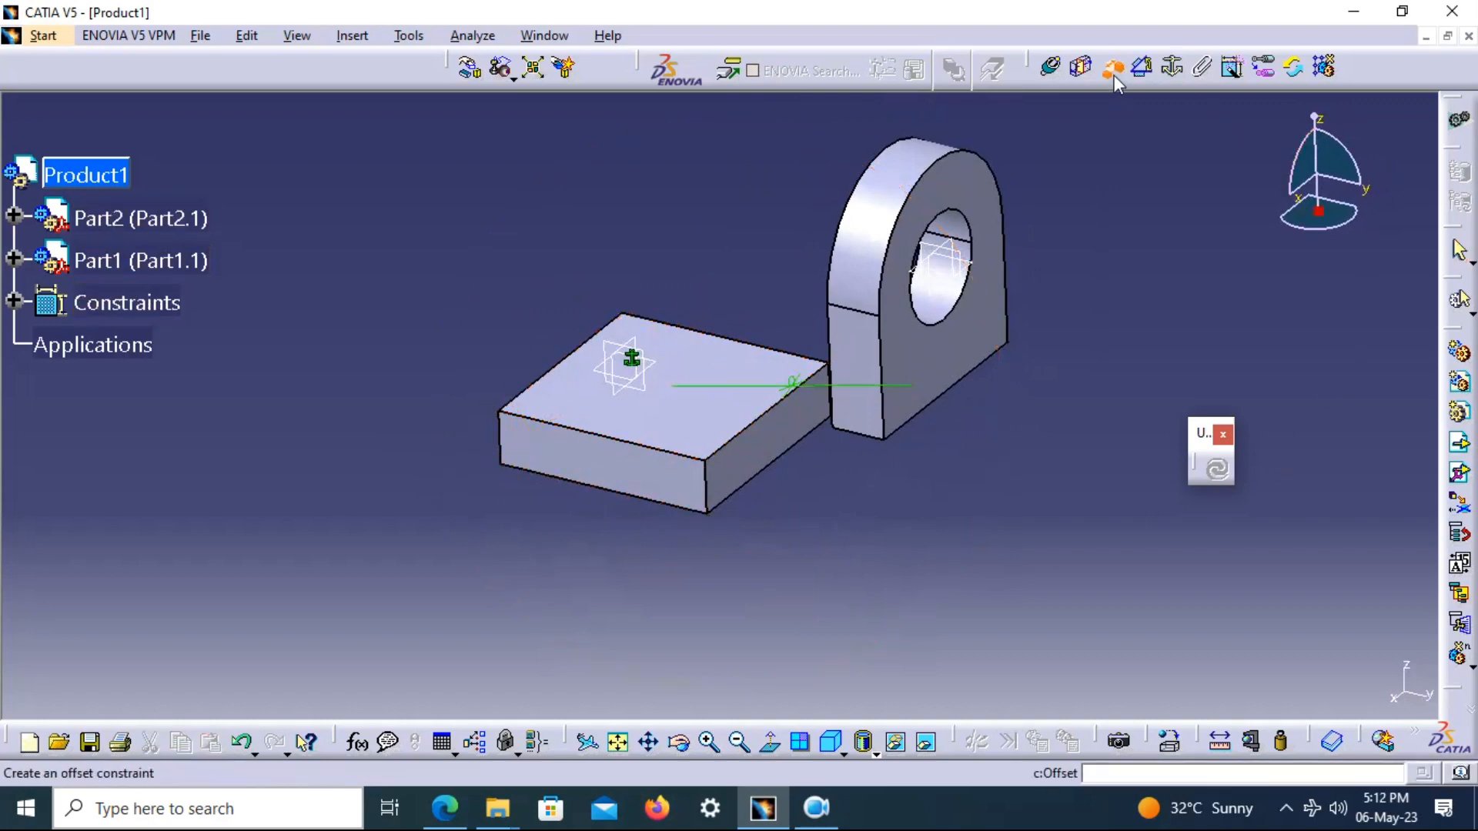
click(836, 432)
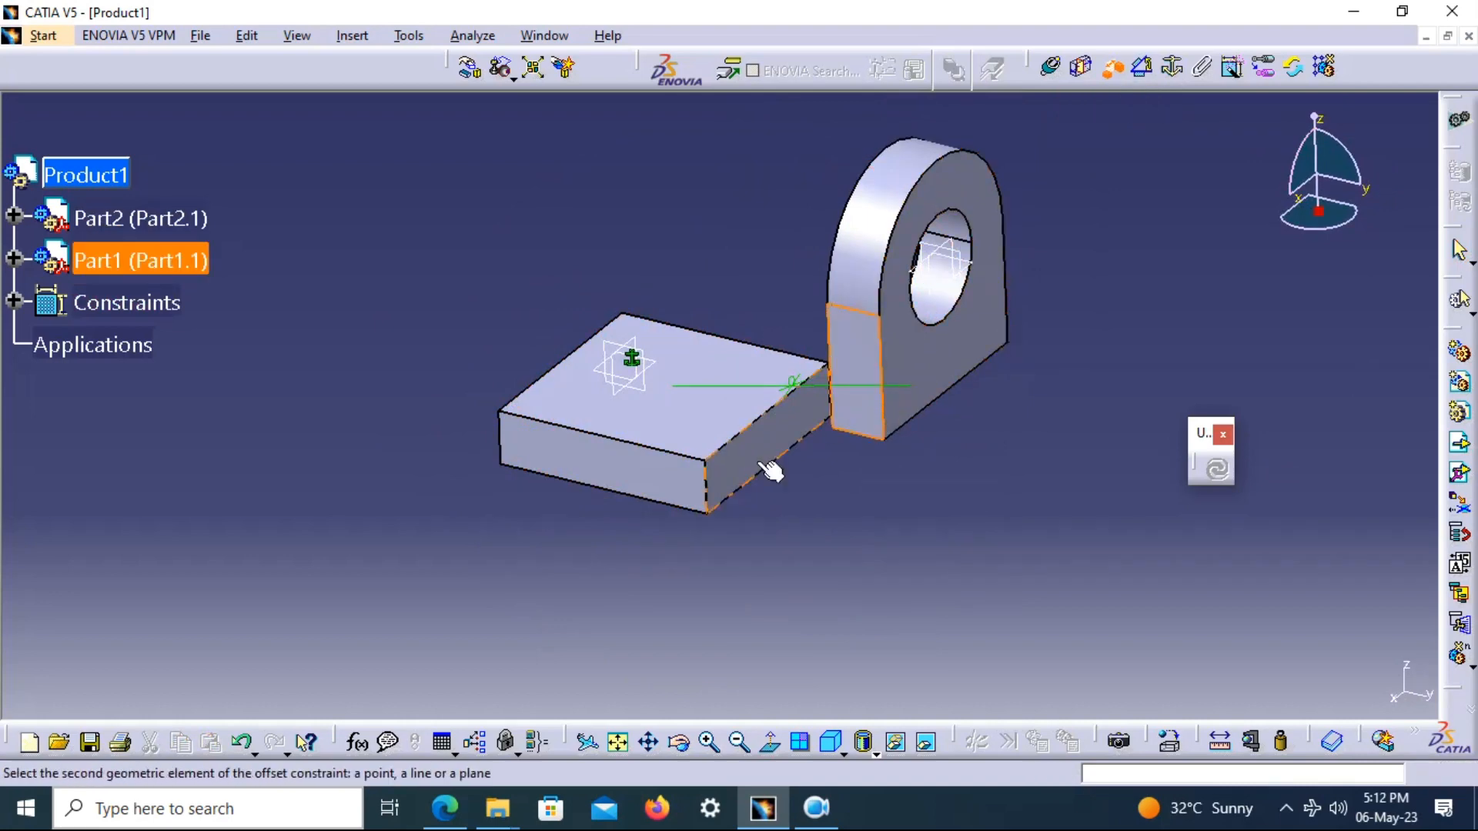
click(663, 478)
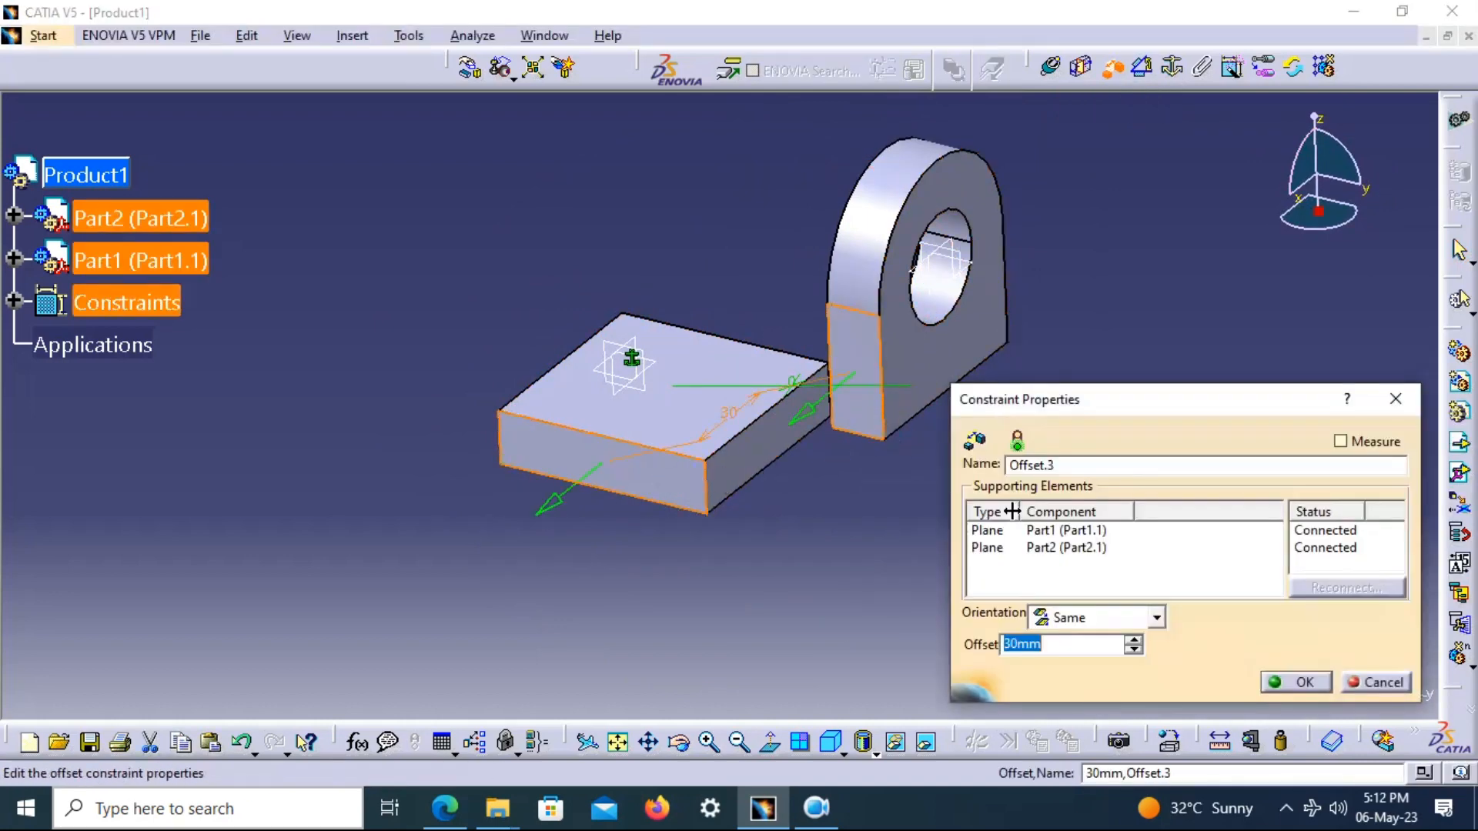
text(0)
key(Return)
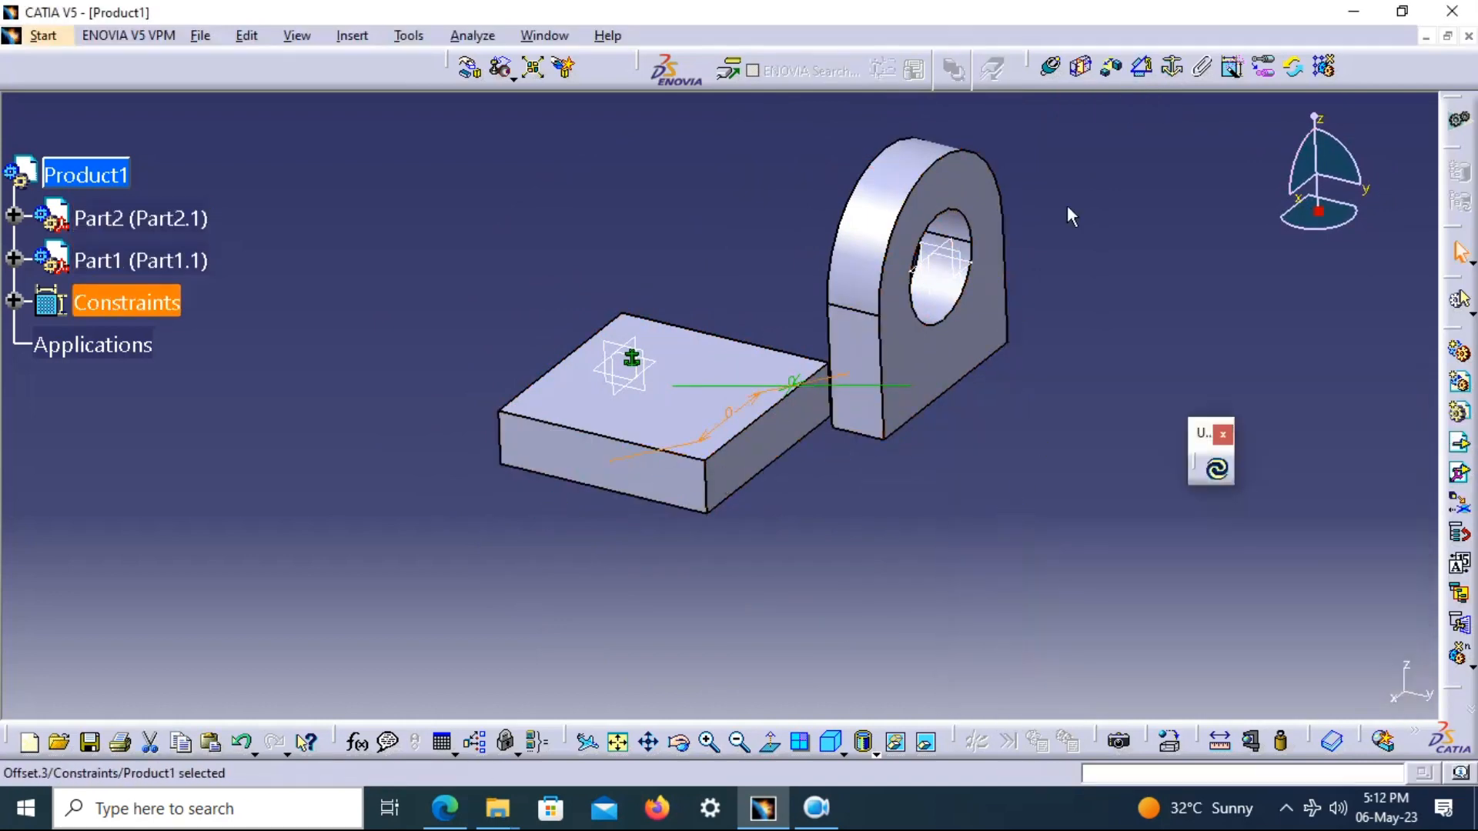
Add a 0 mm offset constraint between the rounded lug's outer holed face and the plate's nearest edge face, and update the assembly
click(1111, 67)
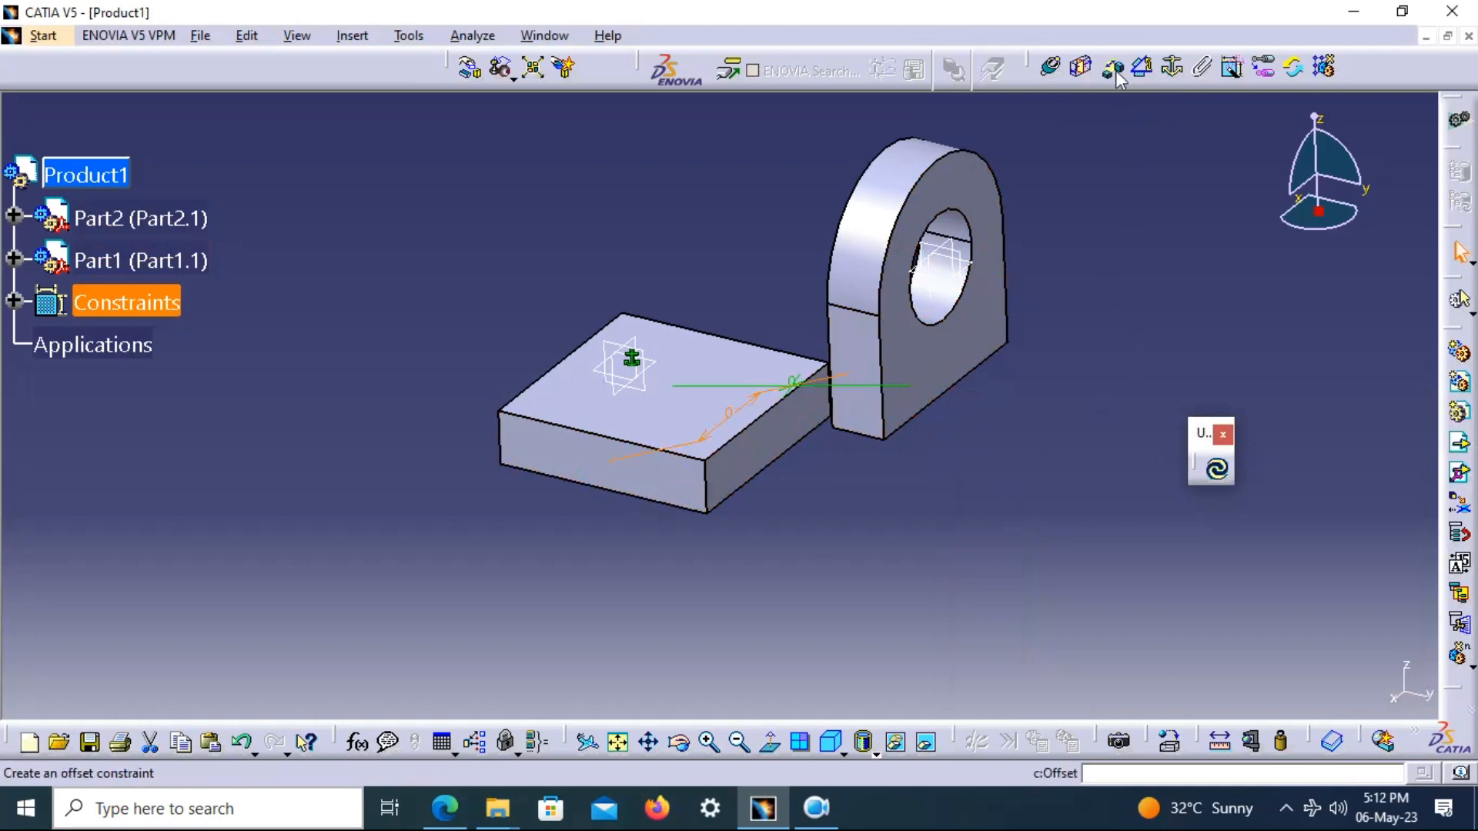
click(946, 372)
click(785, 458)
text(0)
key(Return)
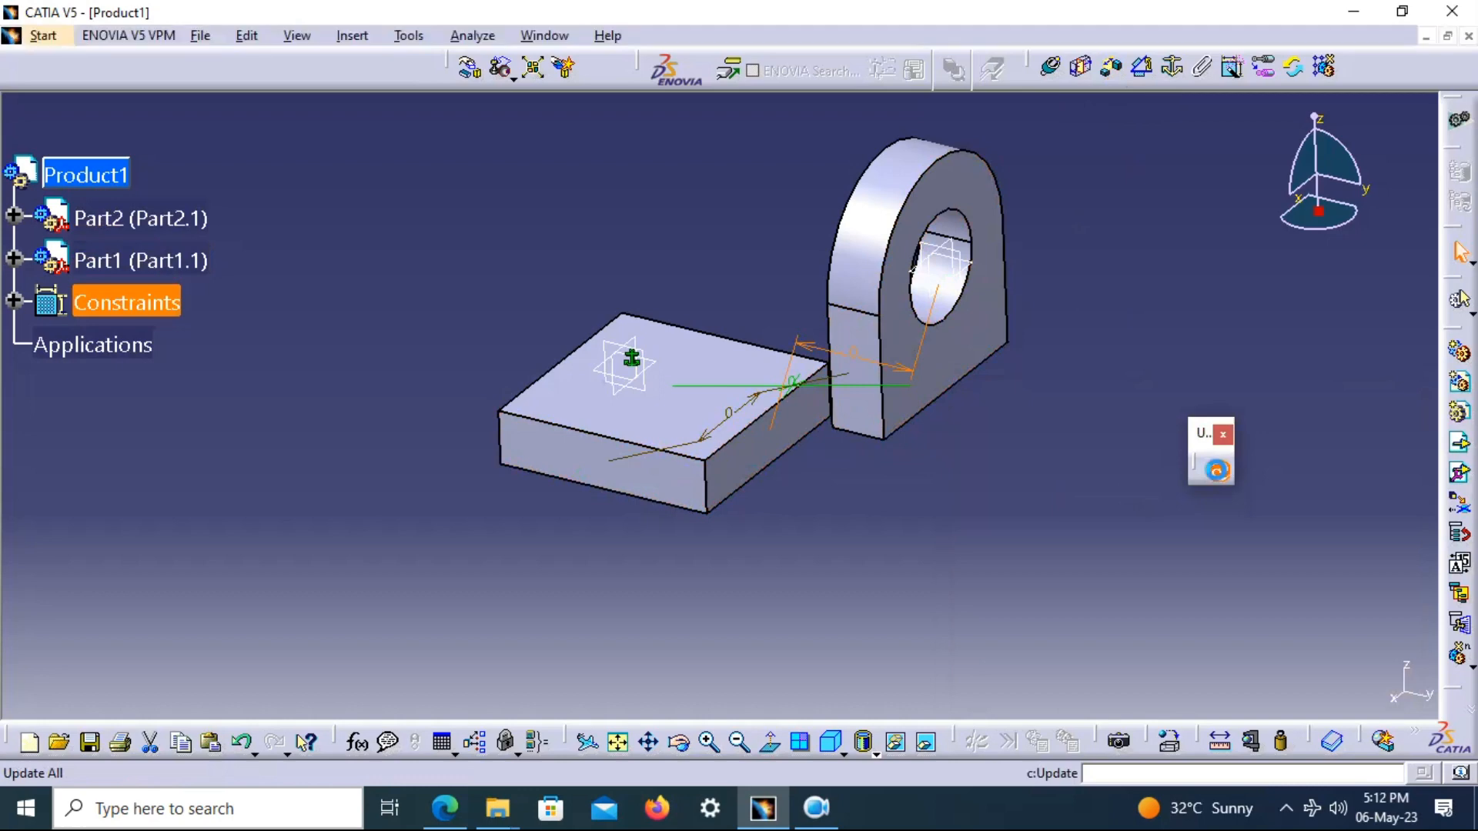
click(1216, 470)
middle_drag(761, 597, 717, 572)
middle_drag(906, 566, 875, 538)
click(1217, 469)
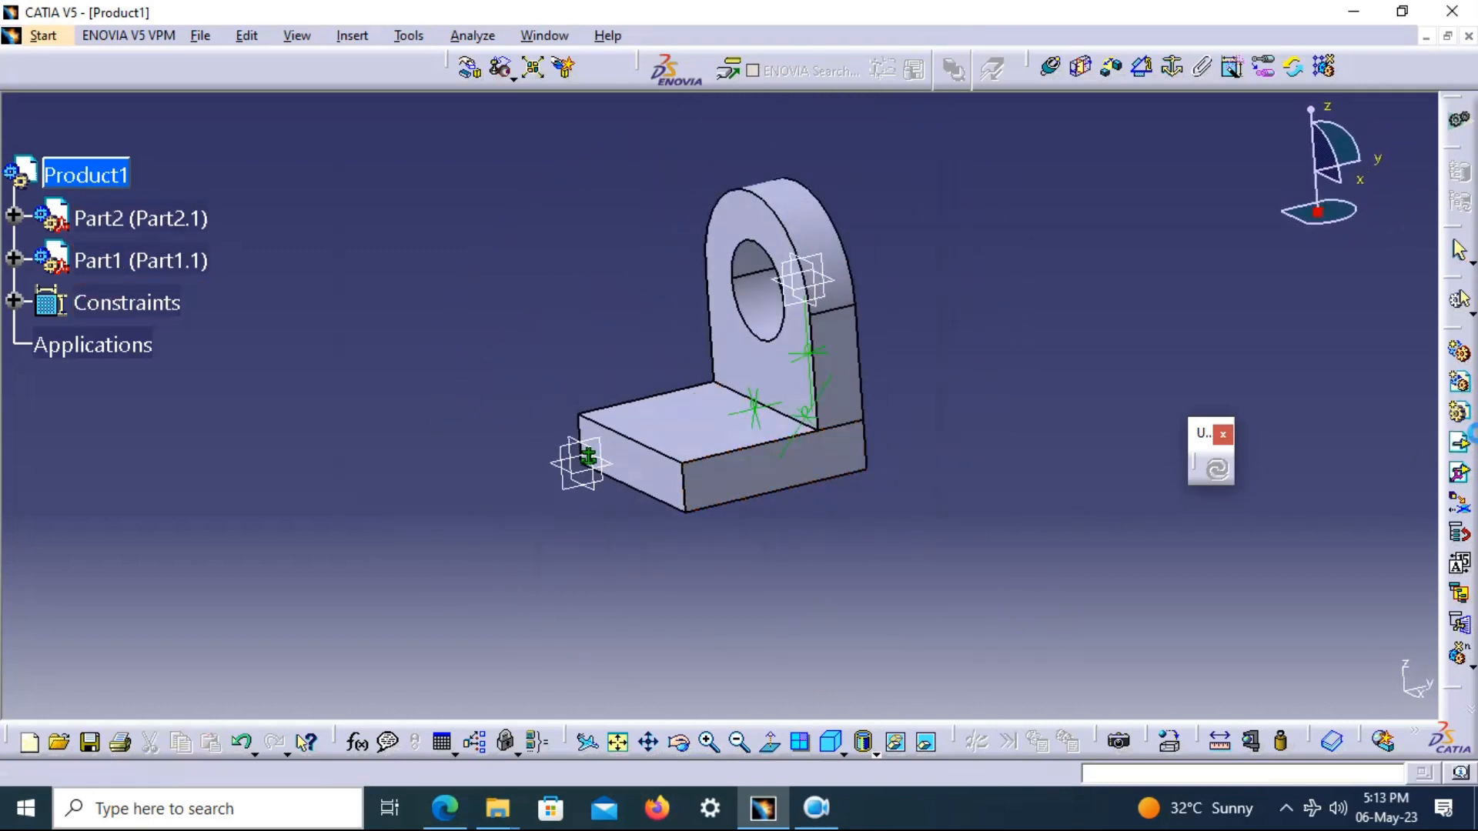
Insert the existing component Part3 from the 10.48 work folder into Product1
click(1459, 443)
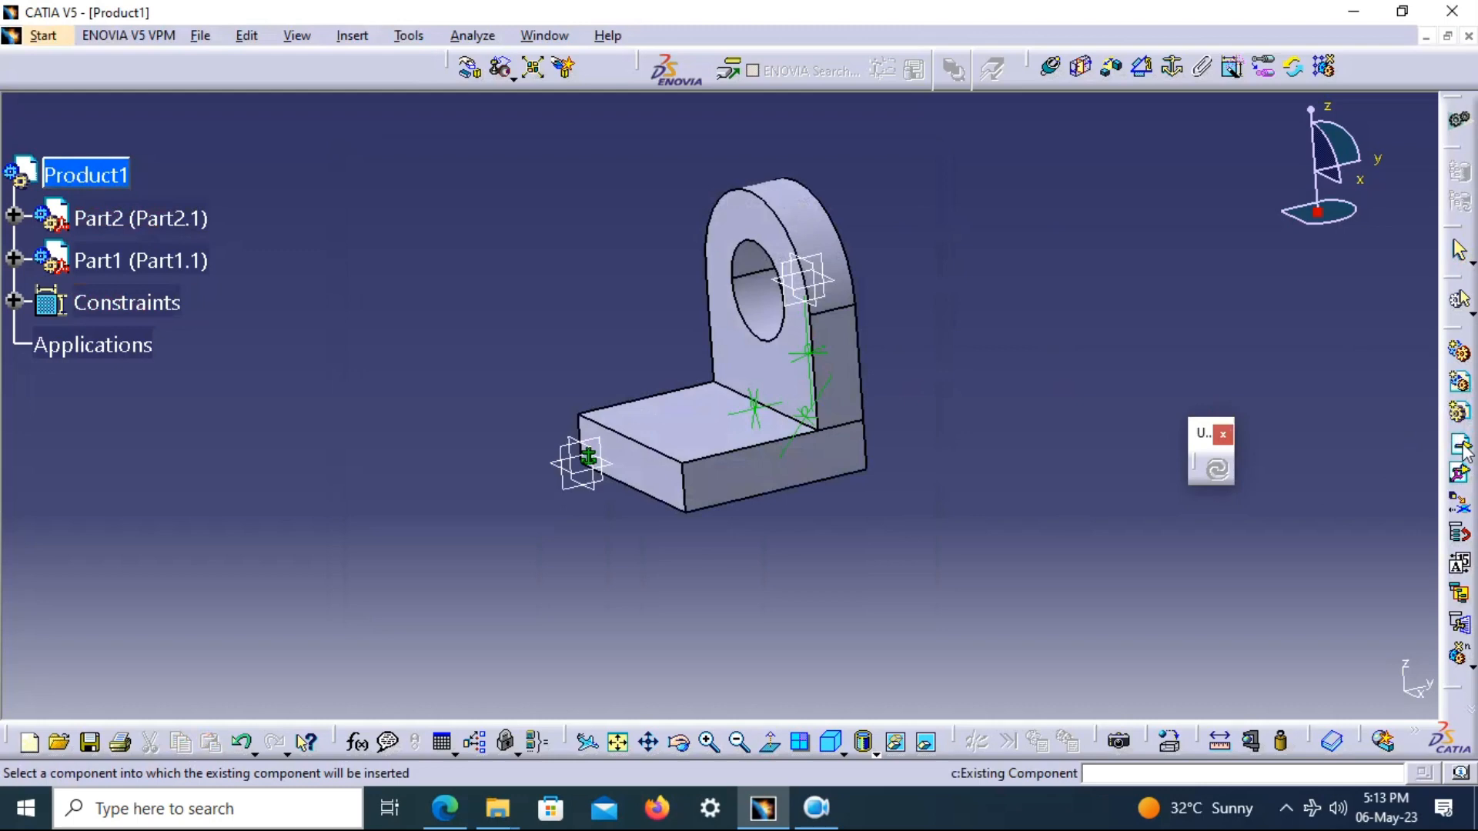
click(61, 176)
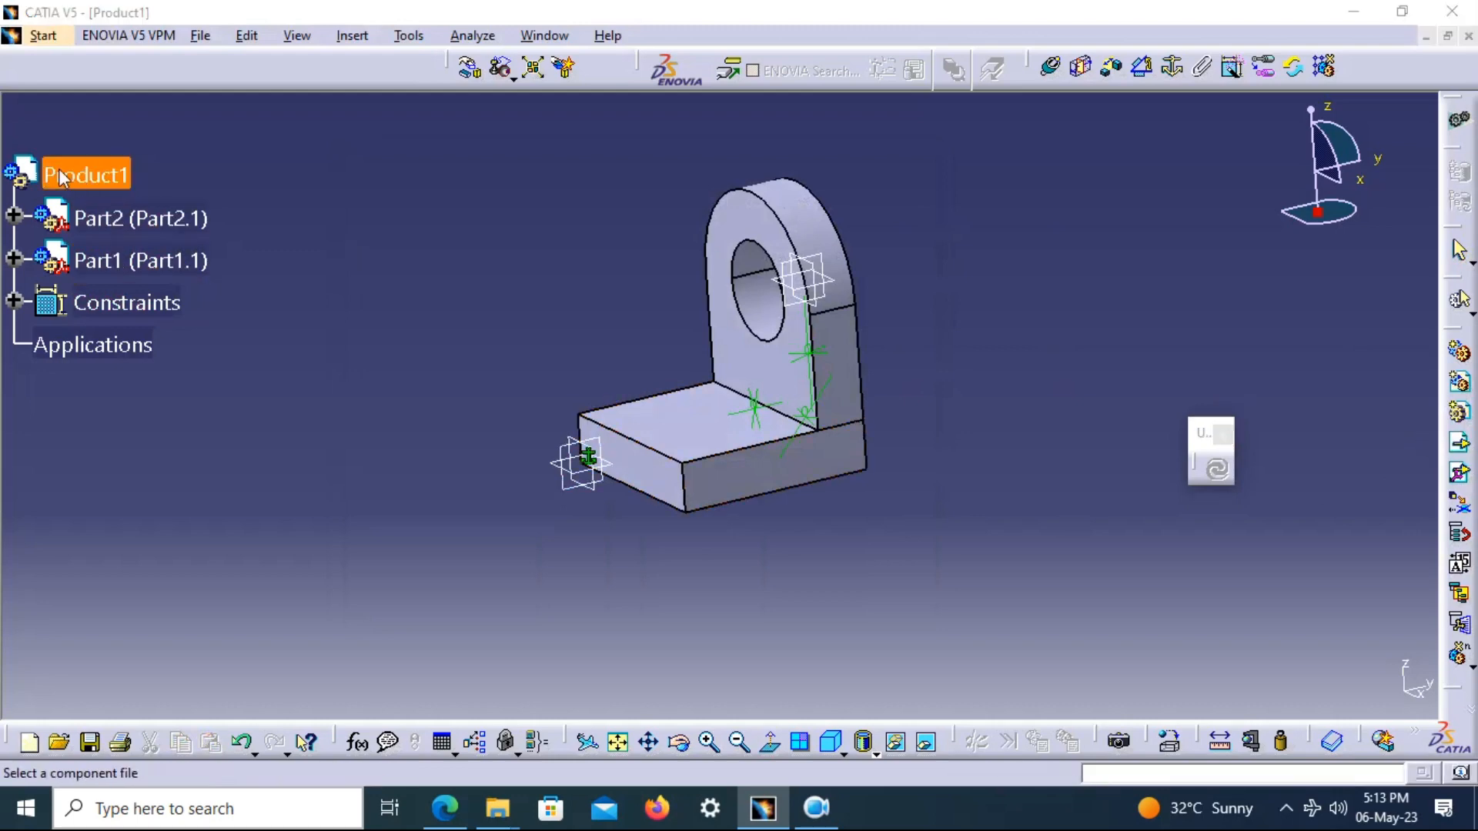
click(512, 300)
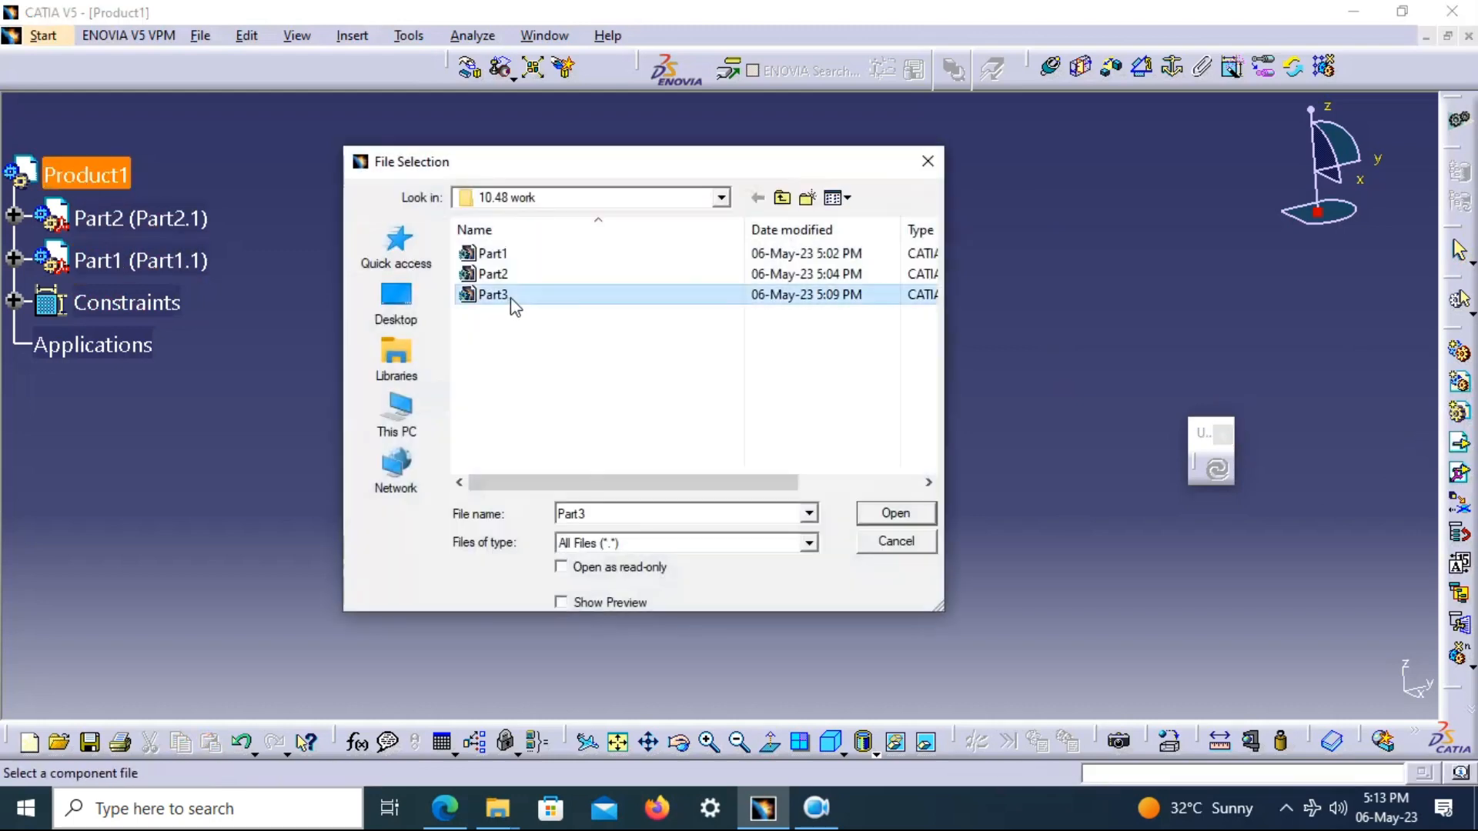
click(896, 515)
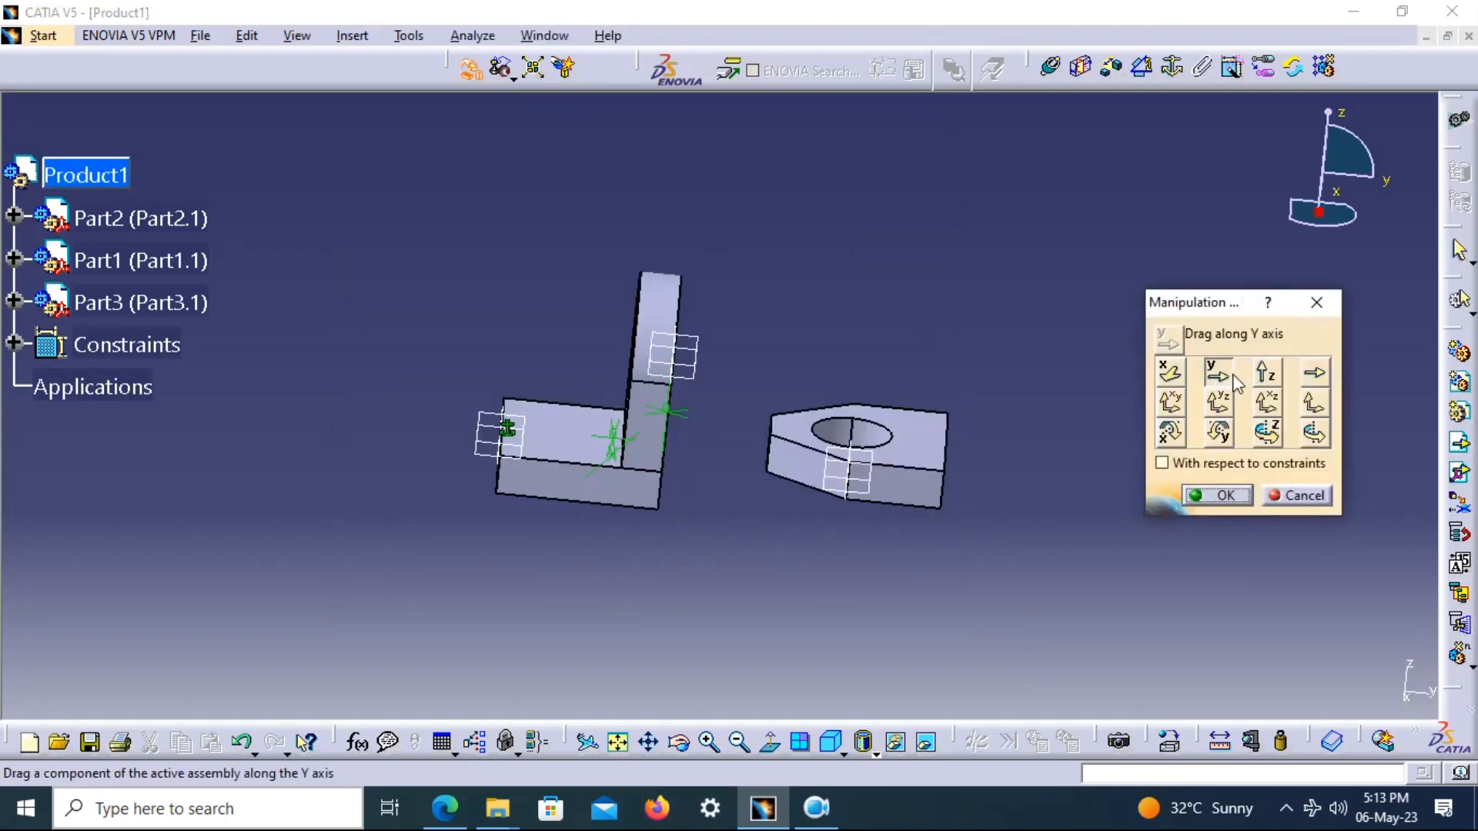
Move the inserted tapered lug down along the Z axis so it sits below the plate
click(1266, 372)
drag(874, 469, 902, 650)
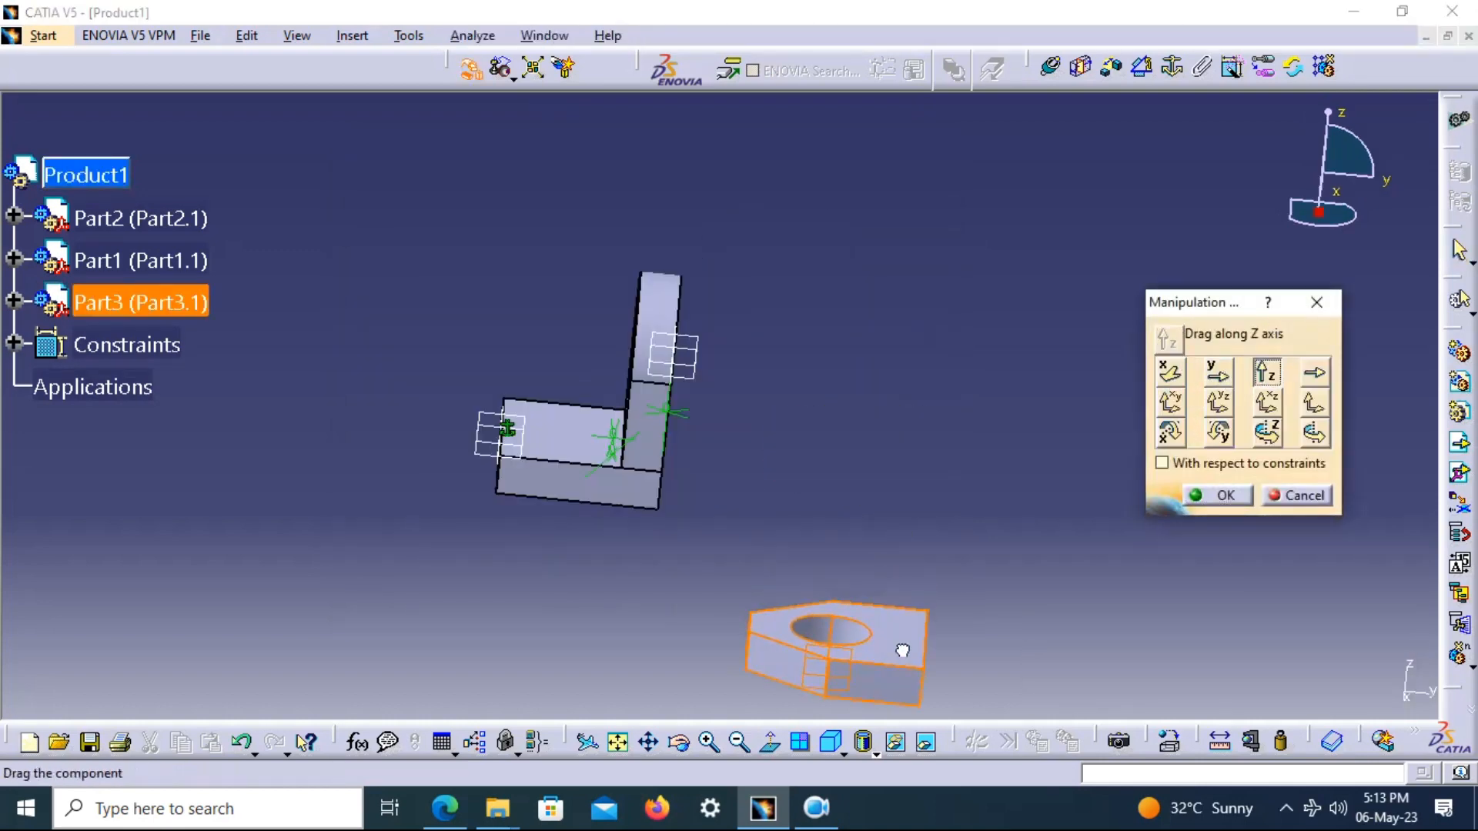
middle_drag(815, 511, 850, 366)
click(1194, 495)
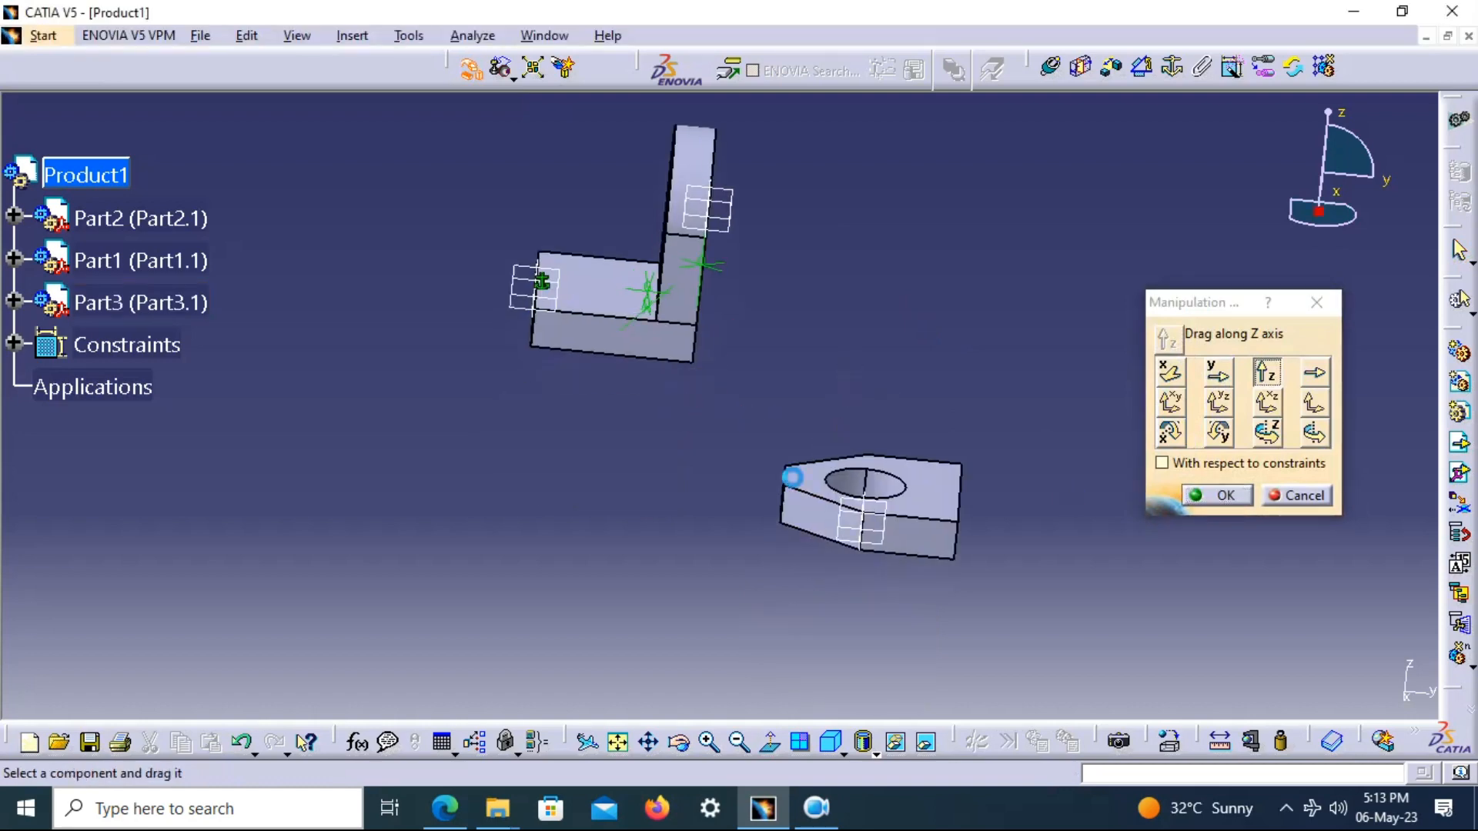
Add a 0 mm offset constraint with Opposite orientation between the plate's bottom face and the tapered lug's flat end face, and update the assembly
middle_drag(777, 470, 1223, 357)
click(1113, 69)
click(741, 418)
middle_drag(1054, 459, 839, 539)
click(829, 633)
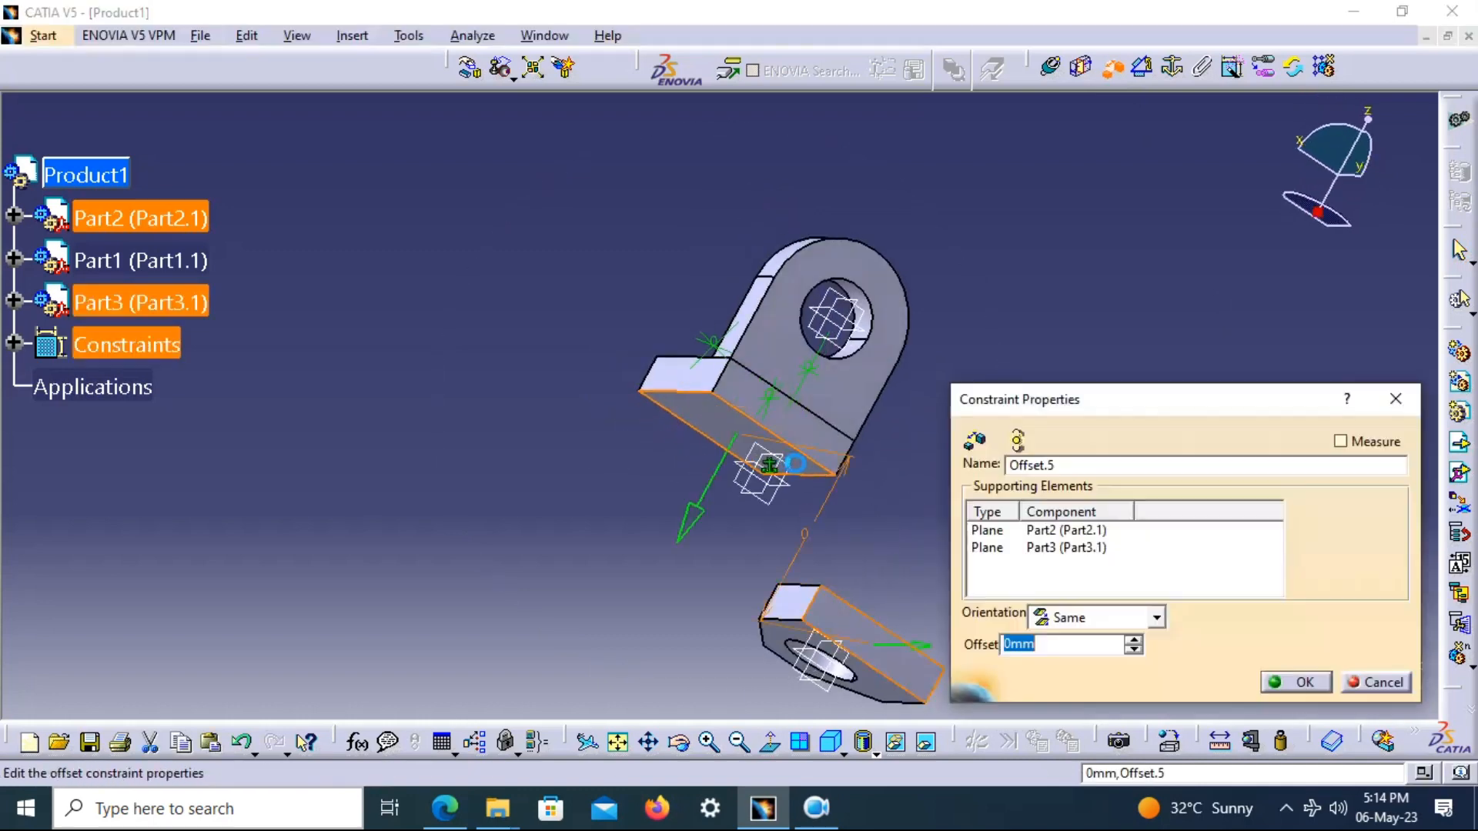
middle_drag(634, 461, 454, 370)
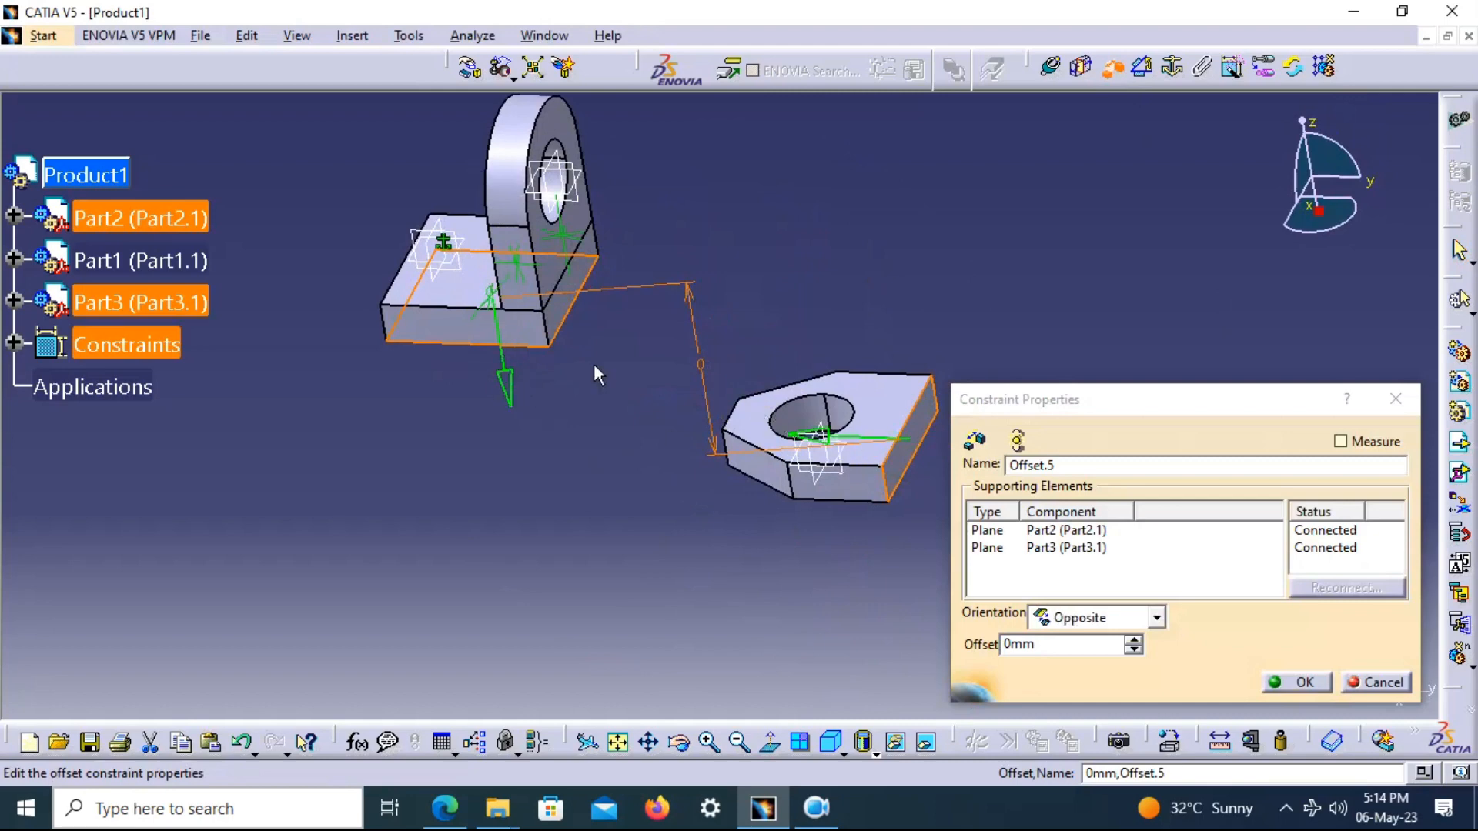
click(1298, 682)
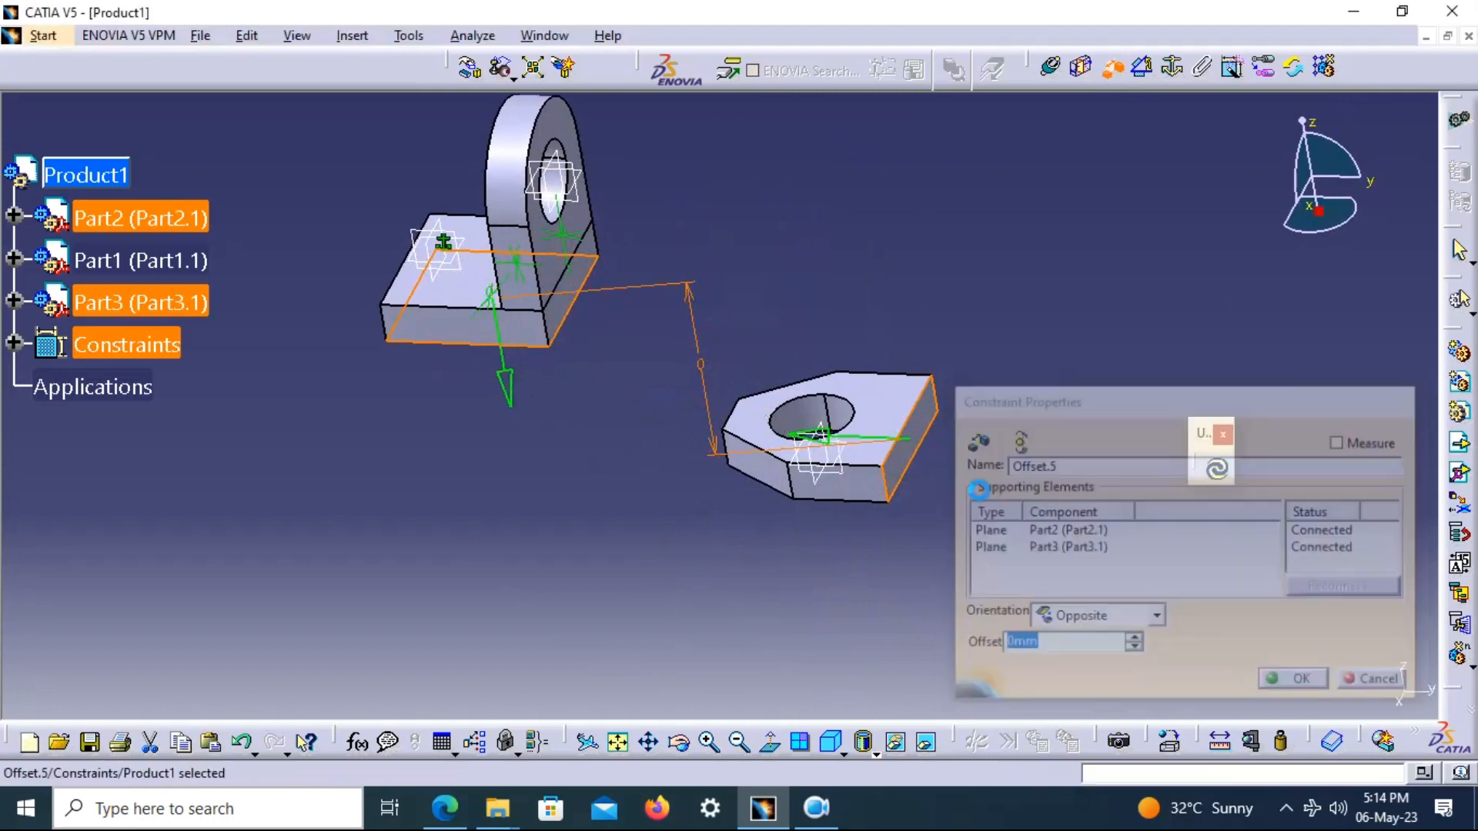
click(1112, 70)
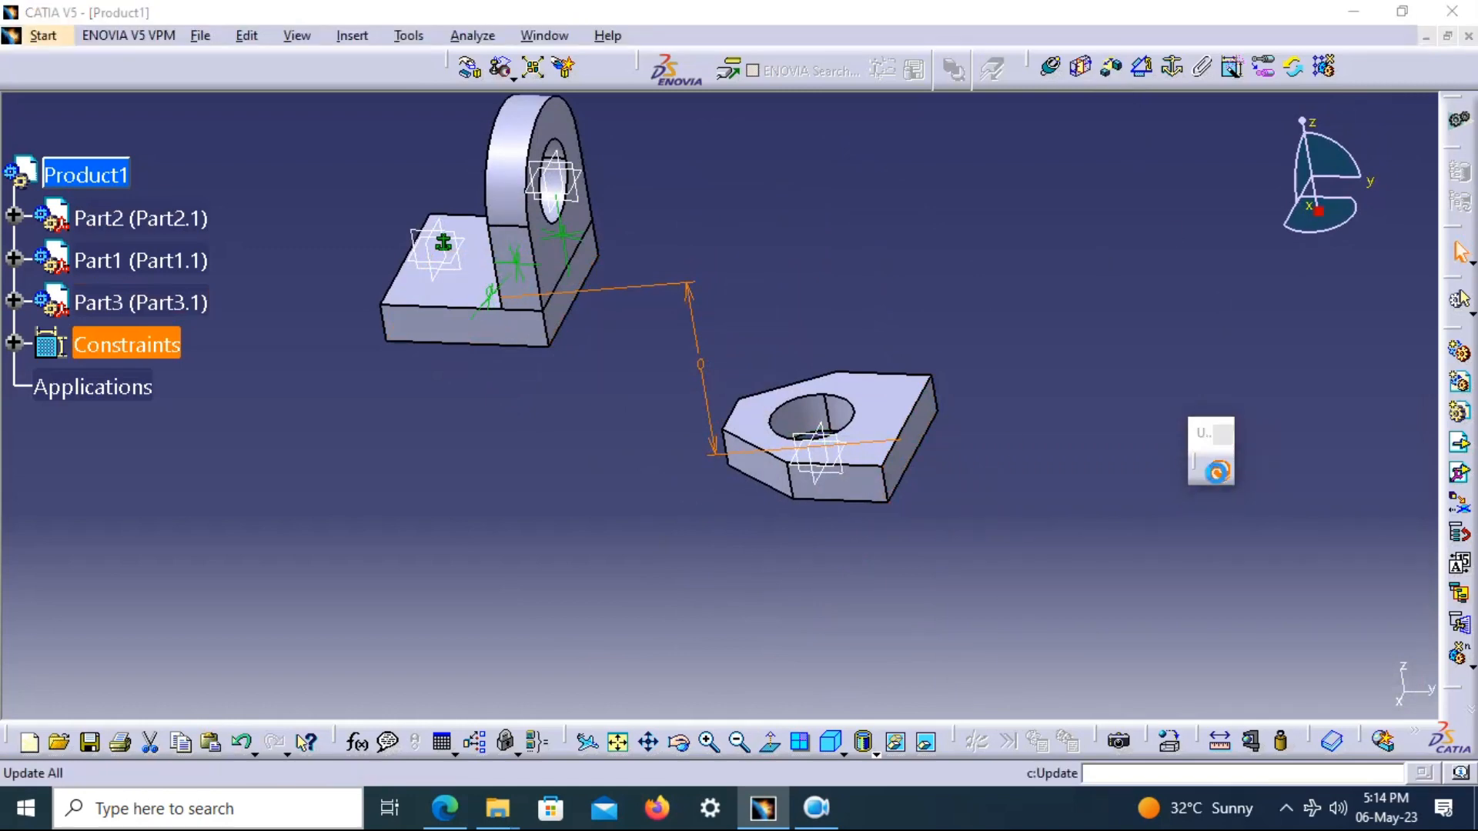
Delete the offset constraint between the plate's bottom face and the tapered lug's flat end face
middle_drag(792, 369, 945, 305)
click(881, 273)
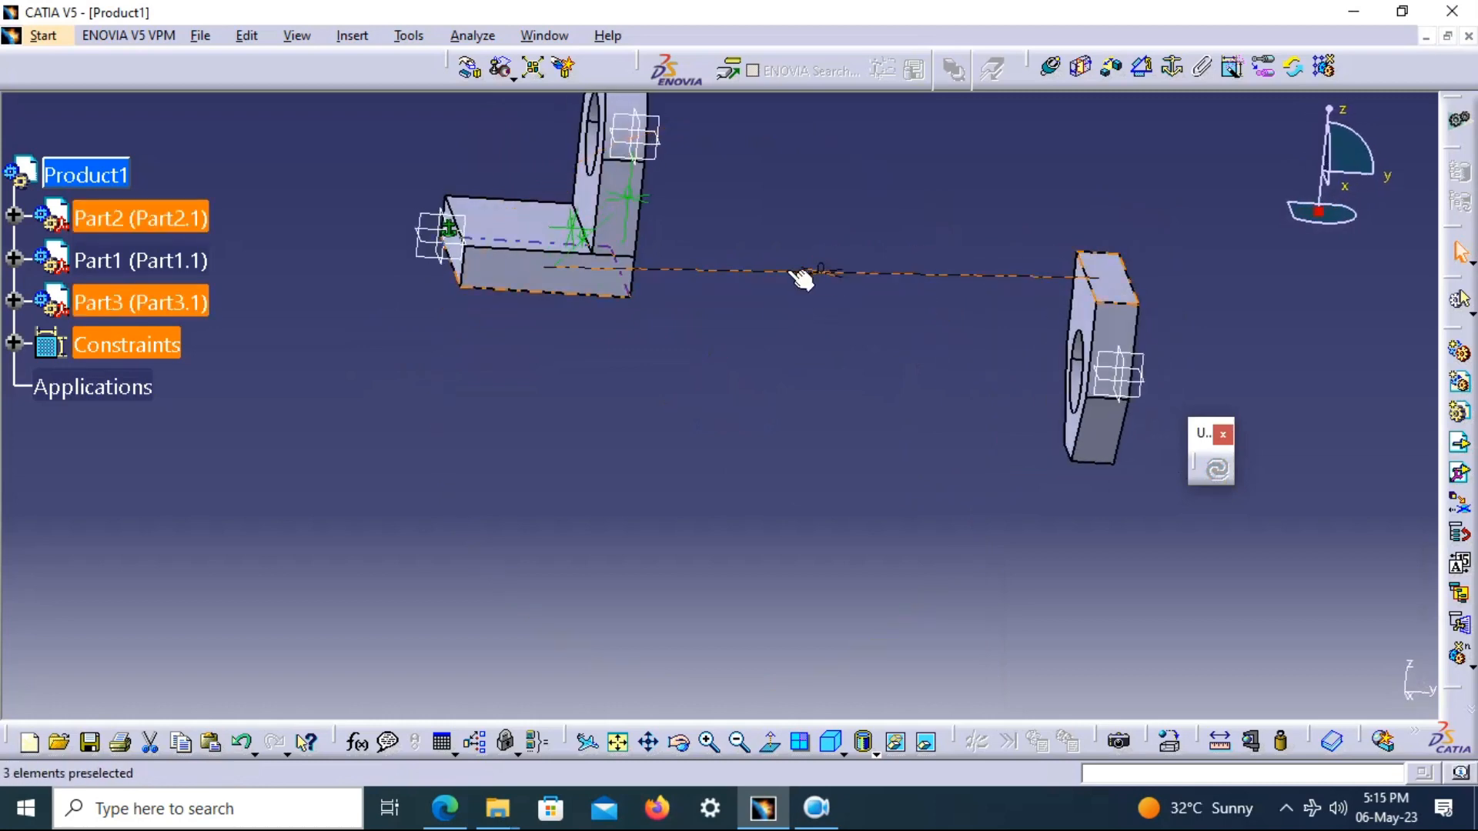
key(Delete)
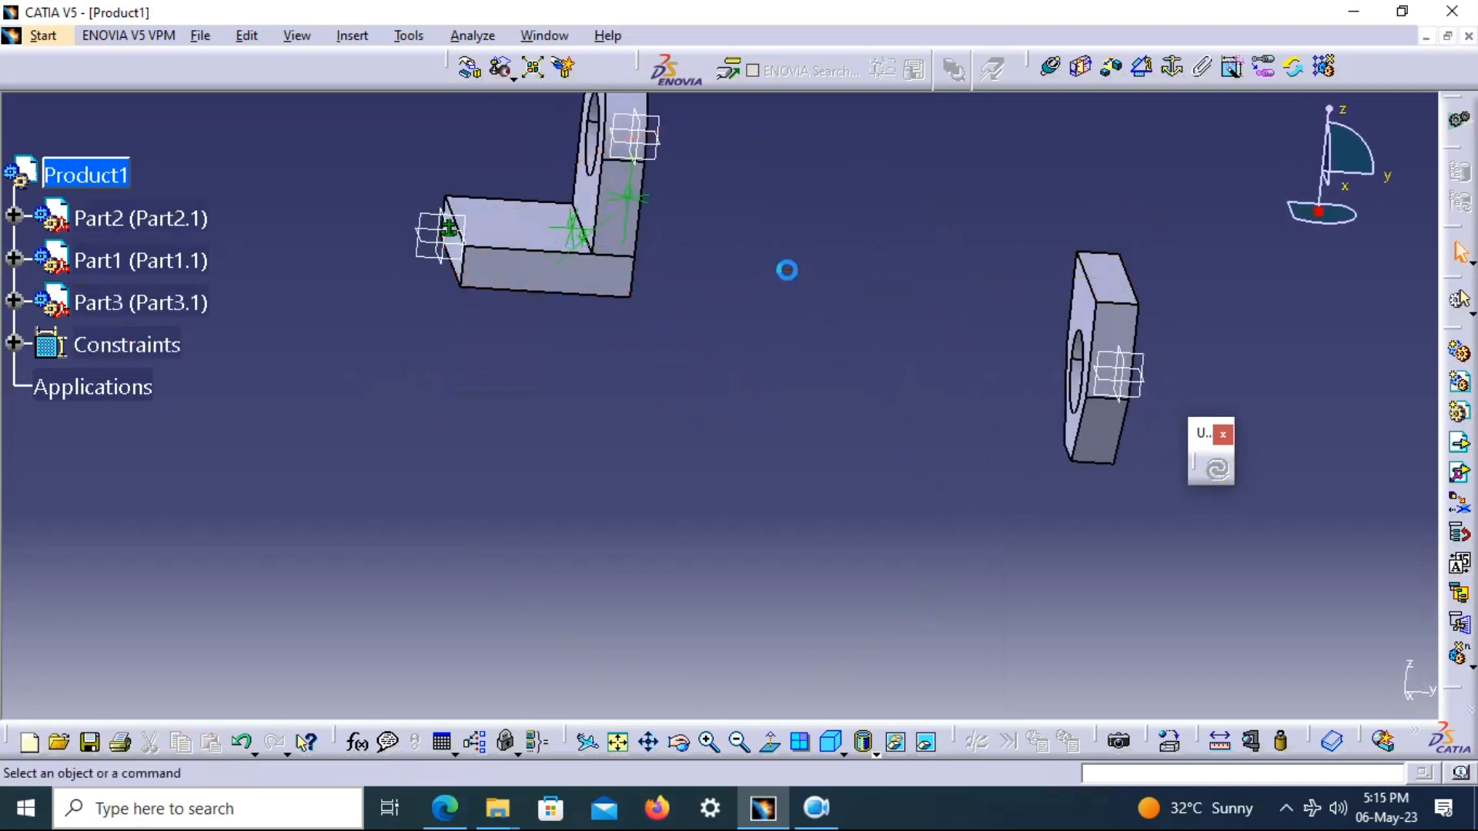
Add a 0 mm Same-orientation offset constraint between the plate's side face adjoining the rounded lug and the tapered lug's holed face, and update the assembly
click(1112, 71)
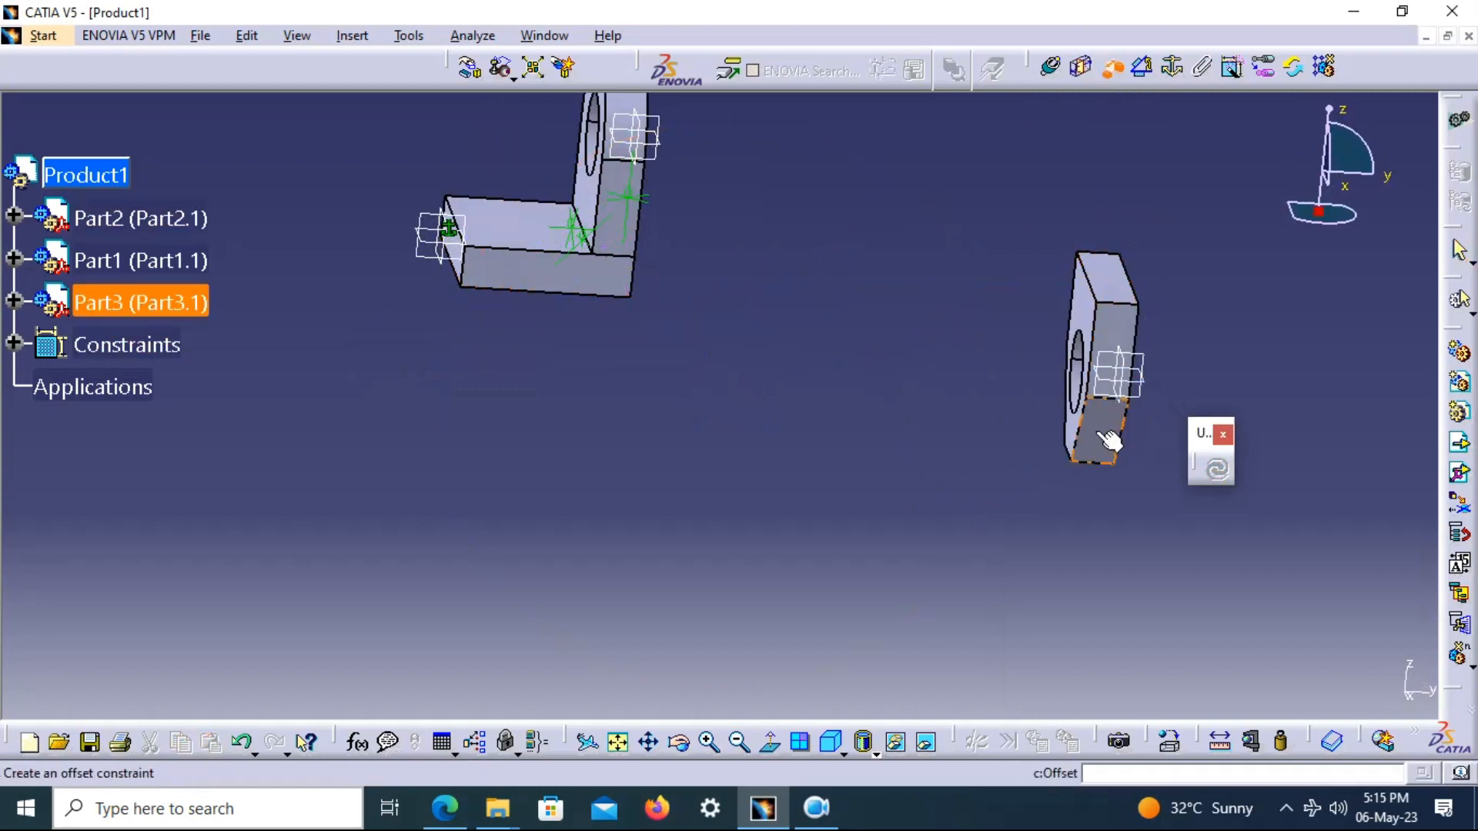
middle_drag(820, 393, 793, 508)
click(457, 362)
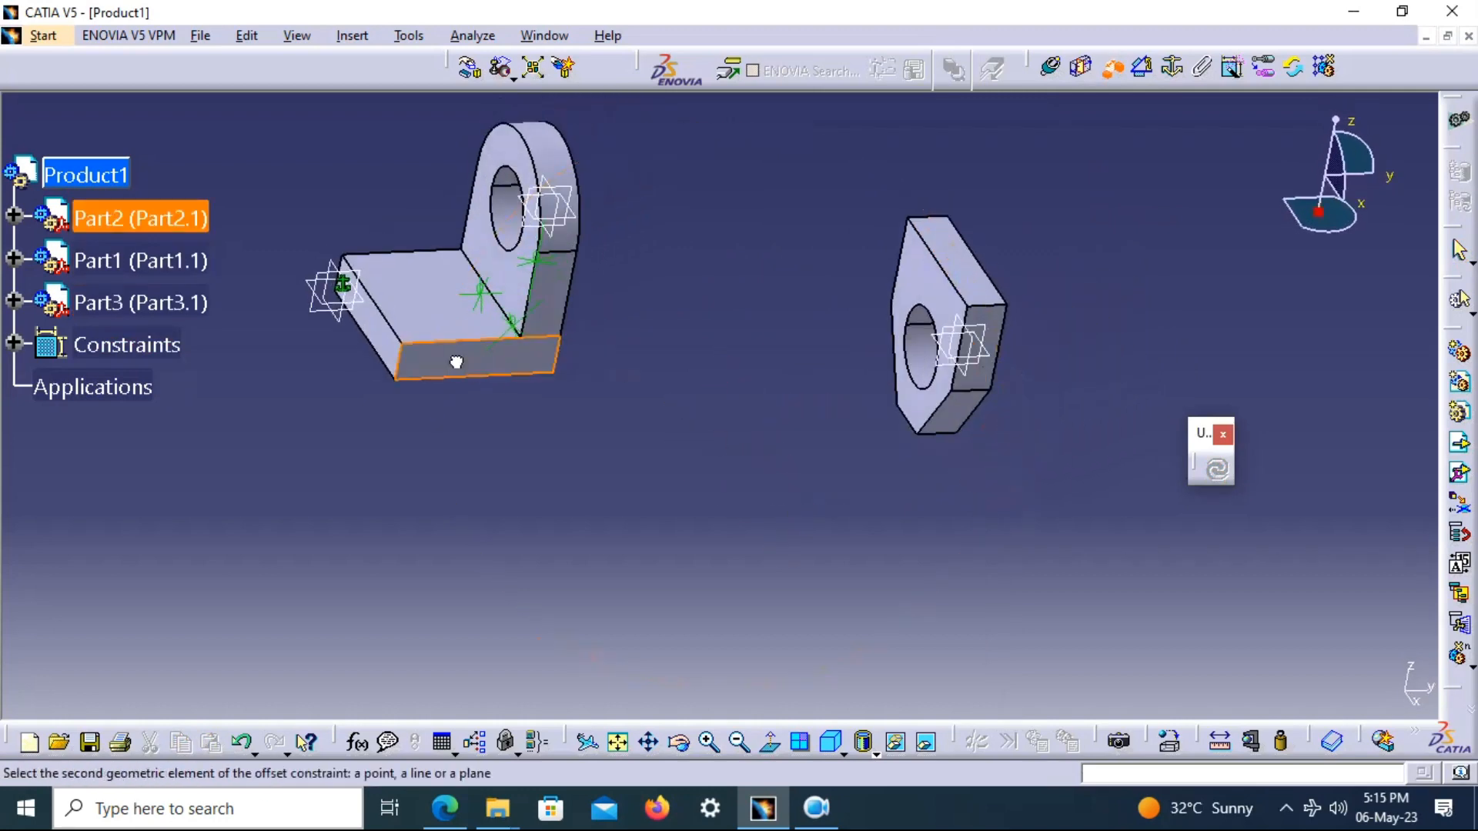
click(931, 287)
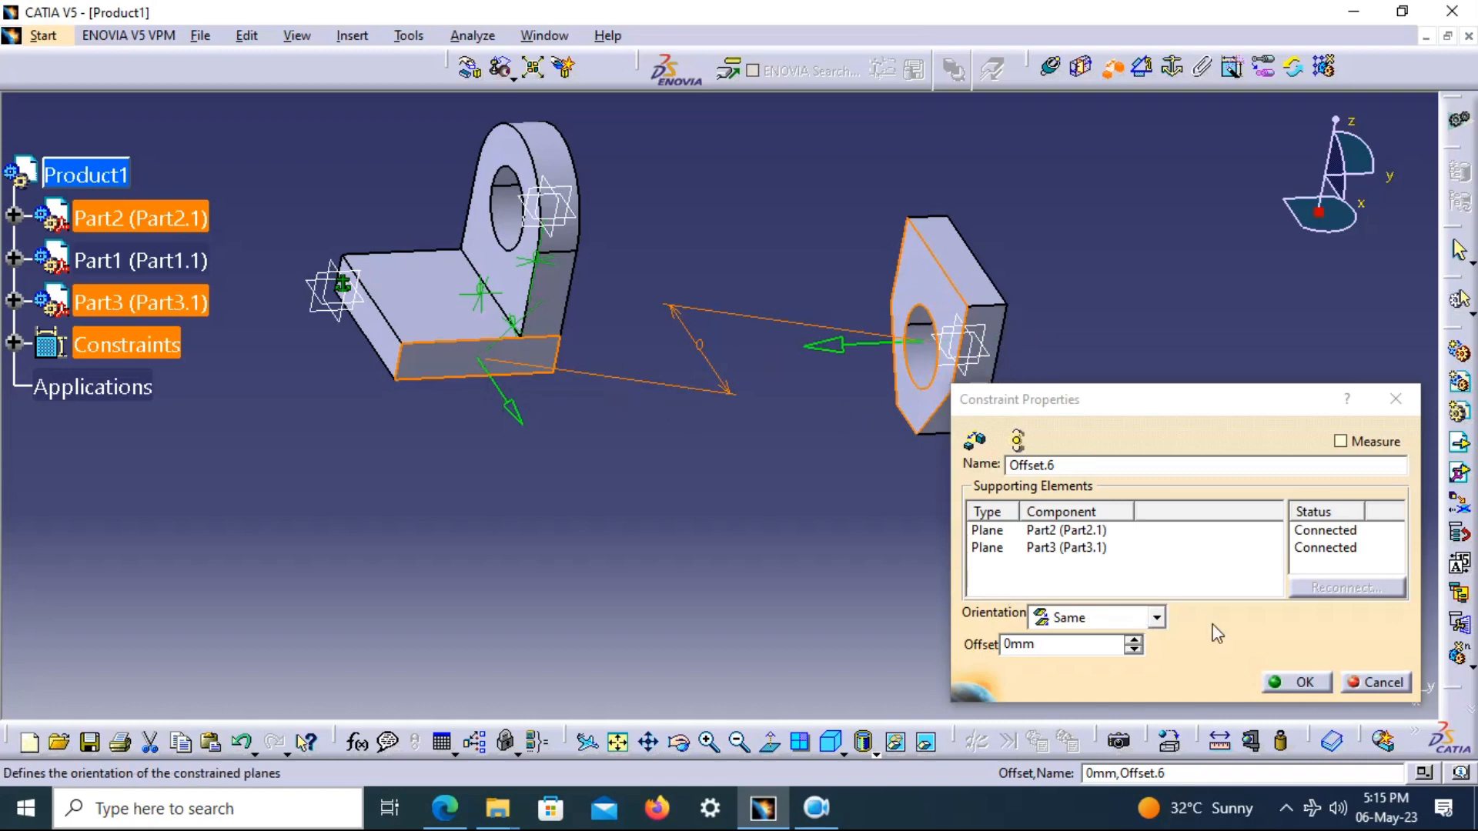
click(1299, 683)
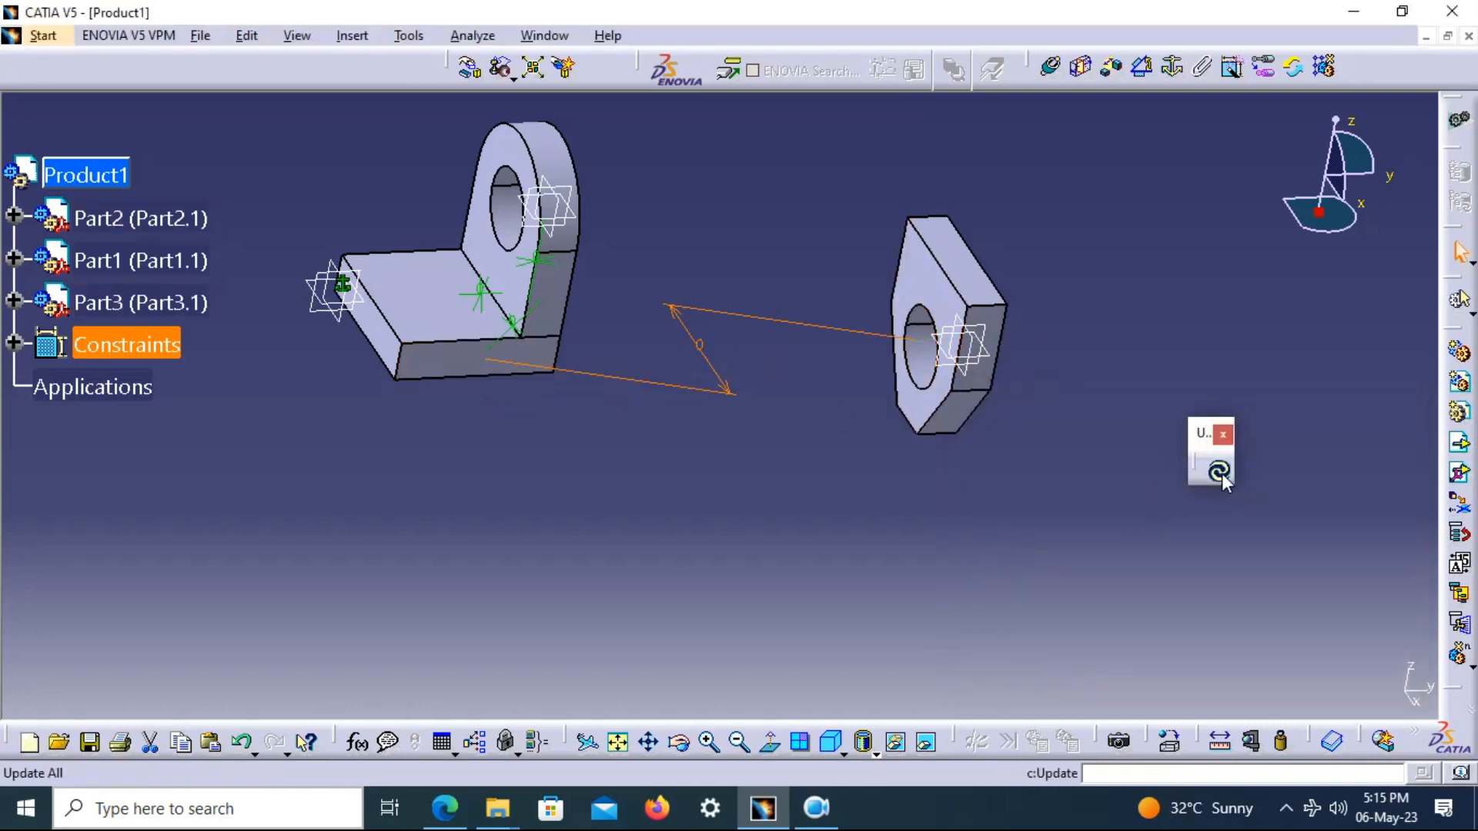
click(1217, 472)
Delete the offset constraint between the plate's side face and the tapered lug's holed face
middle_drag(777, 441, 547, 449)
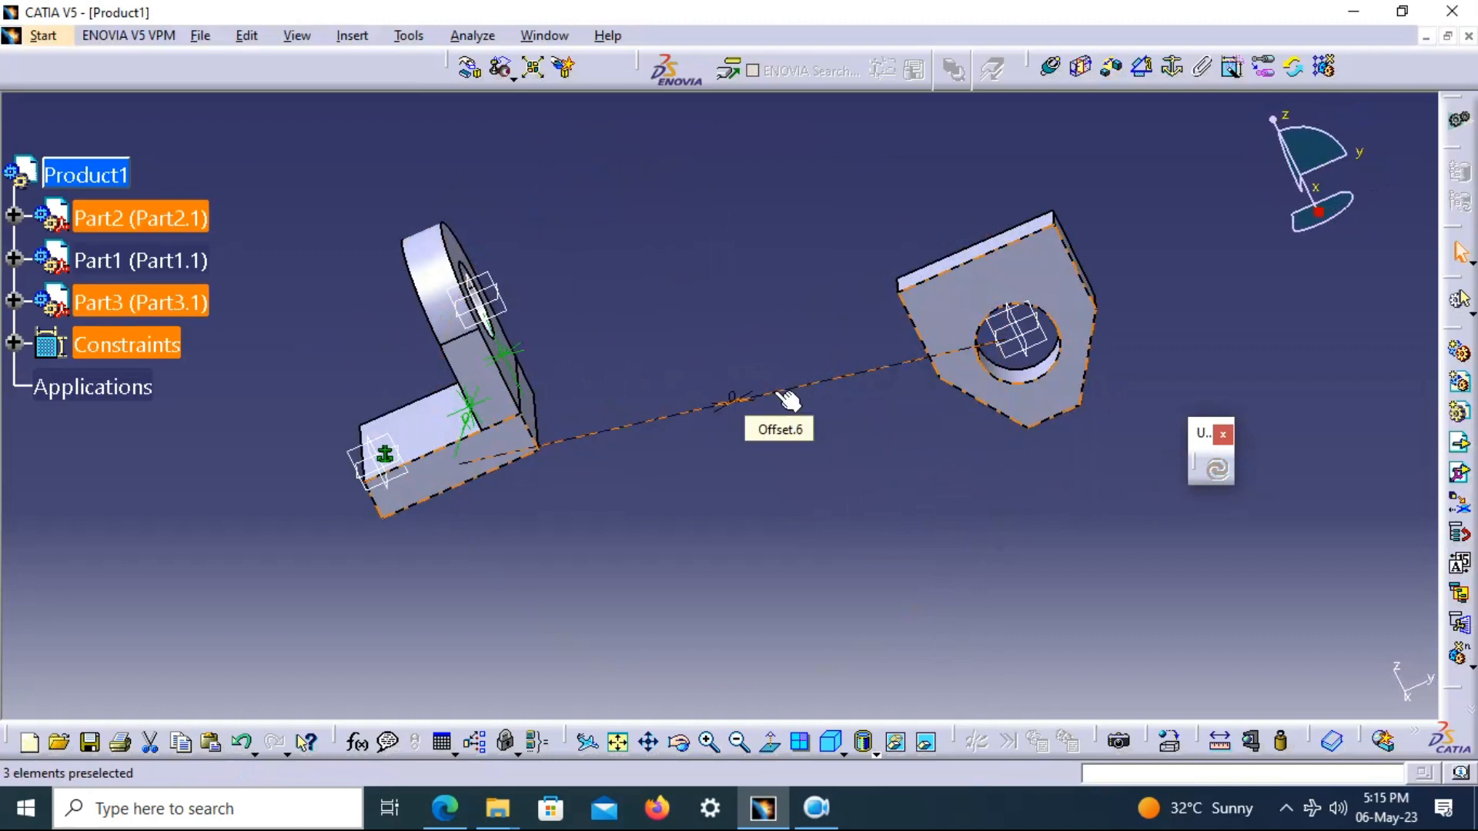
click(779, 394)
key(Delete)
Add a 0 mm Same-orientation offset constraint between the tapered lug's narrow side face and the plate's edge face opposite the rounded lug, and update the assembly
middle_drag(865, 391, 1042, 389)
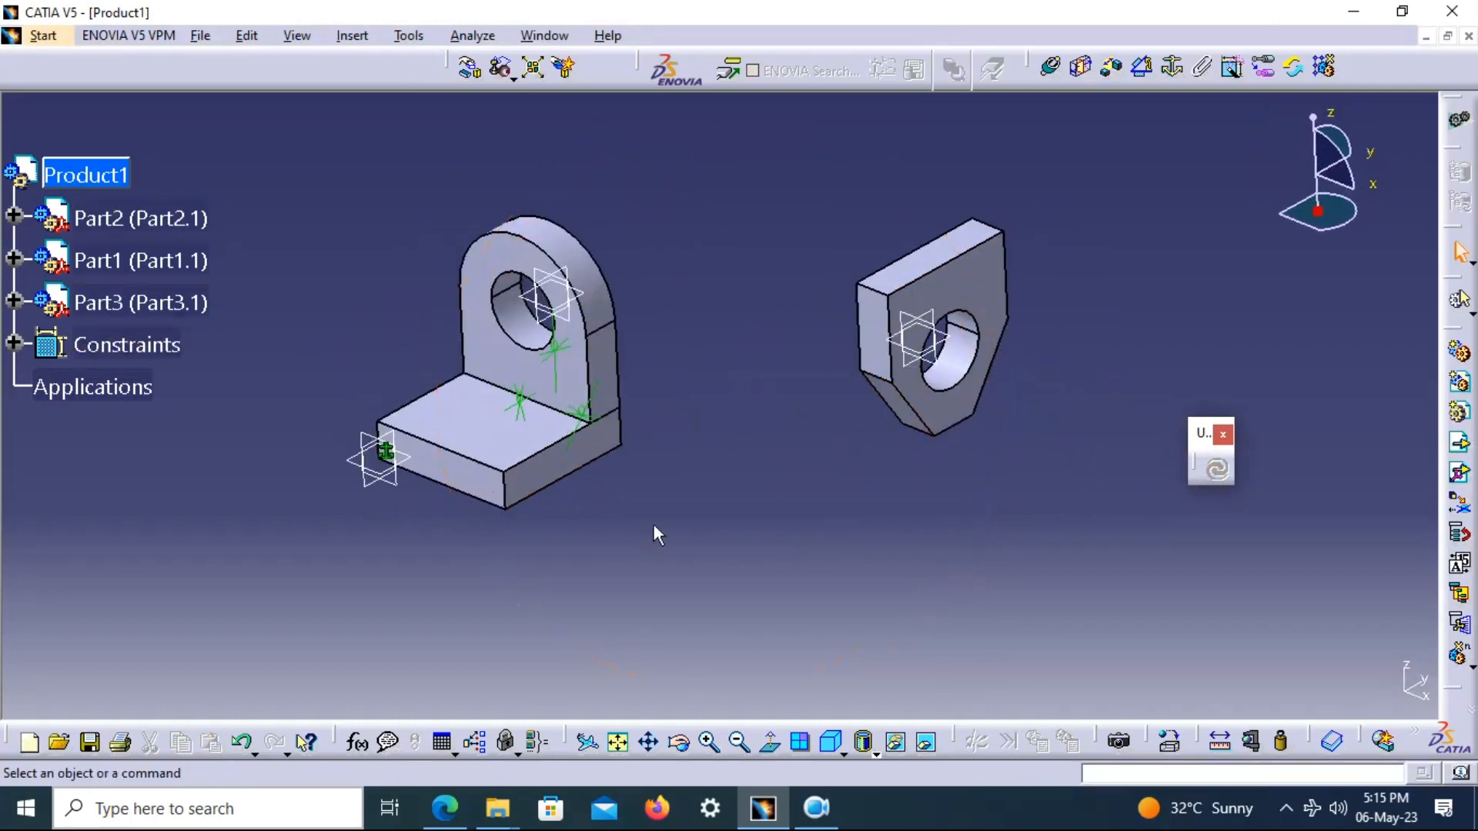
middle_drag(648, 536, 860, 480)
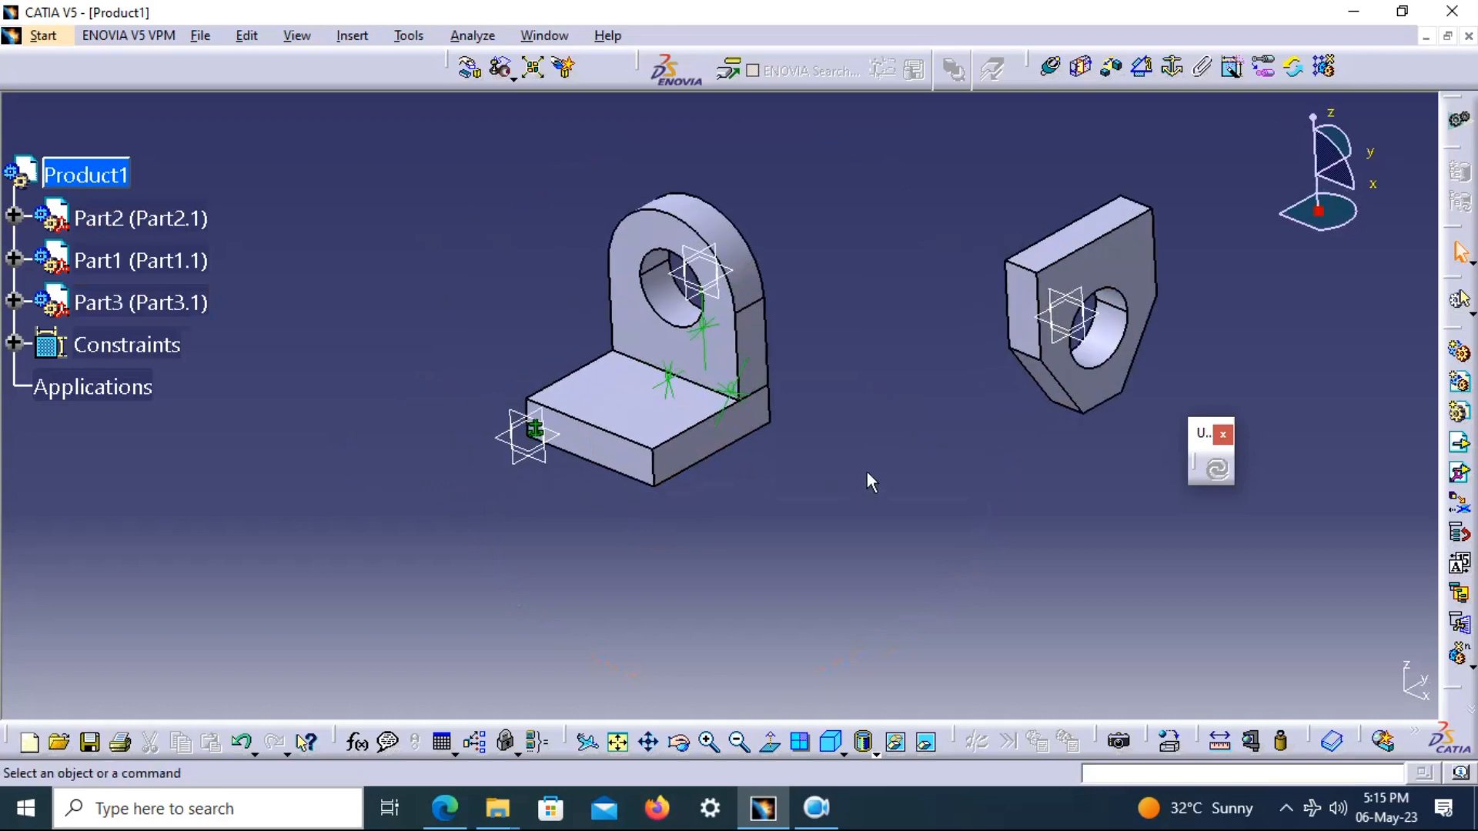
click(1106, 73)
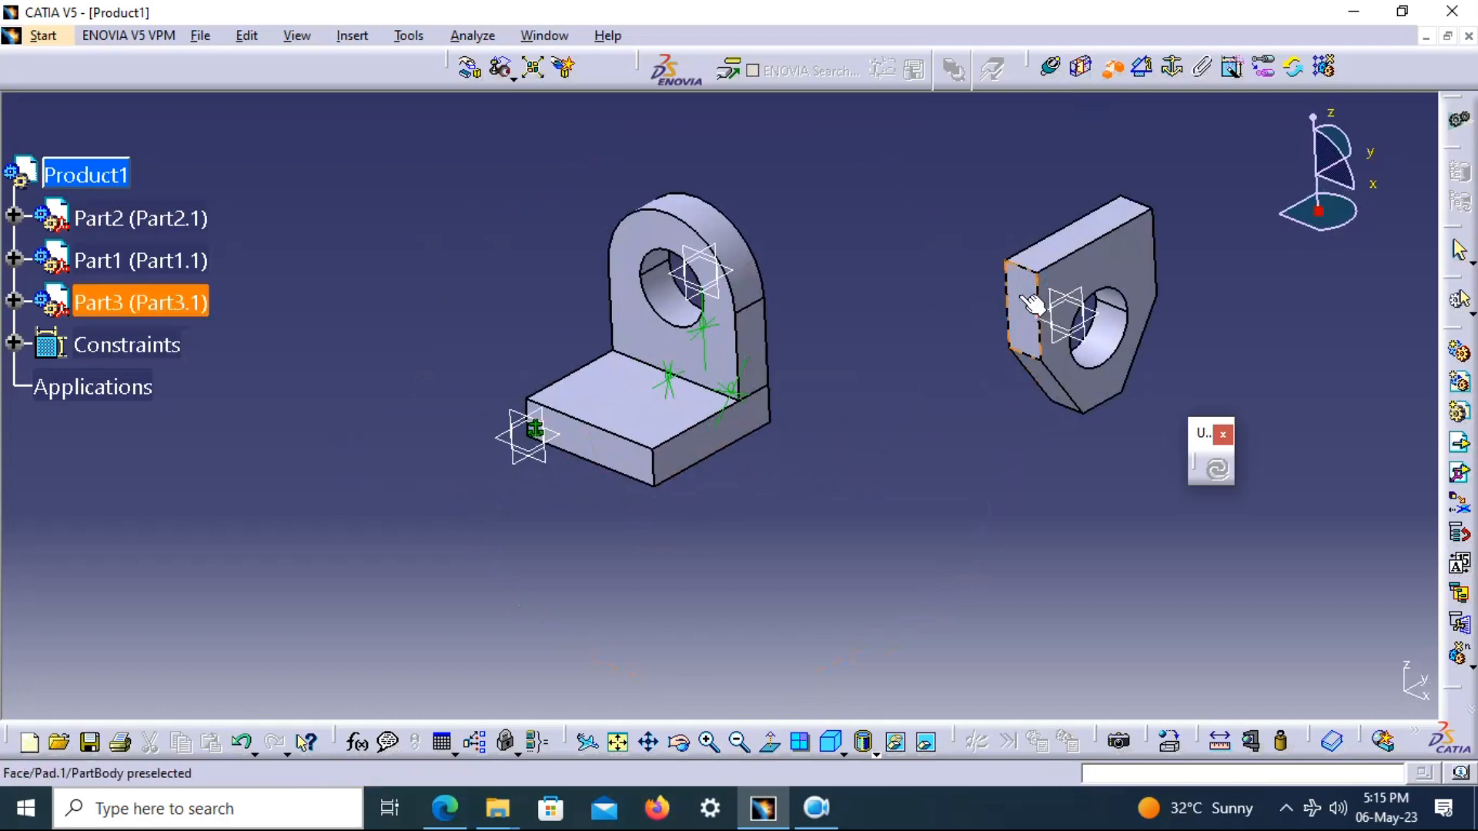
middle_drag(1054, 262, 1022, 354)
click(1022, 339)
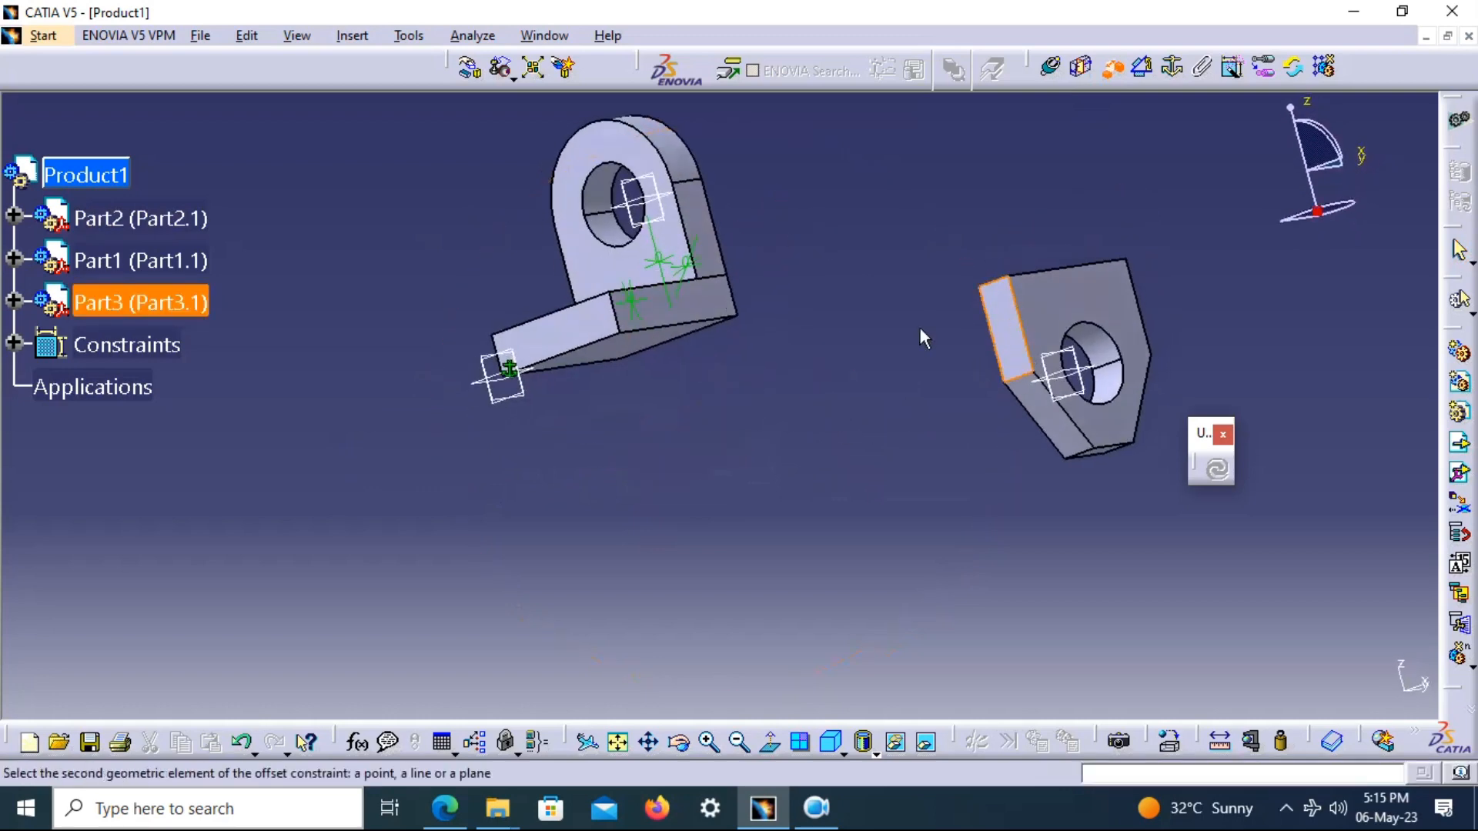
click(591, 324)
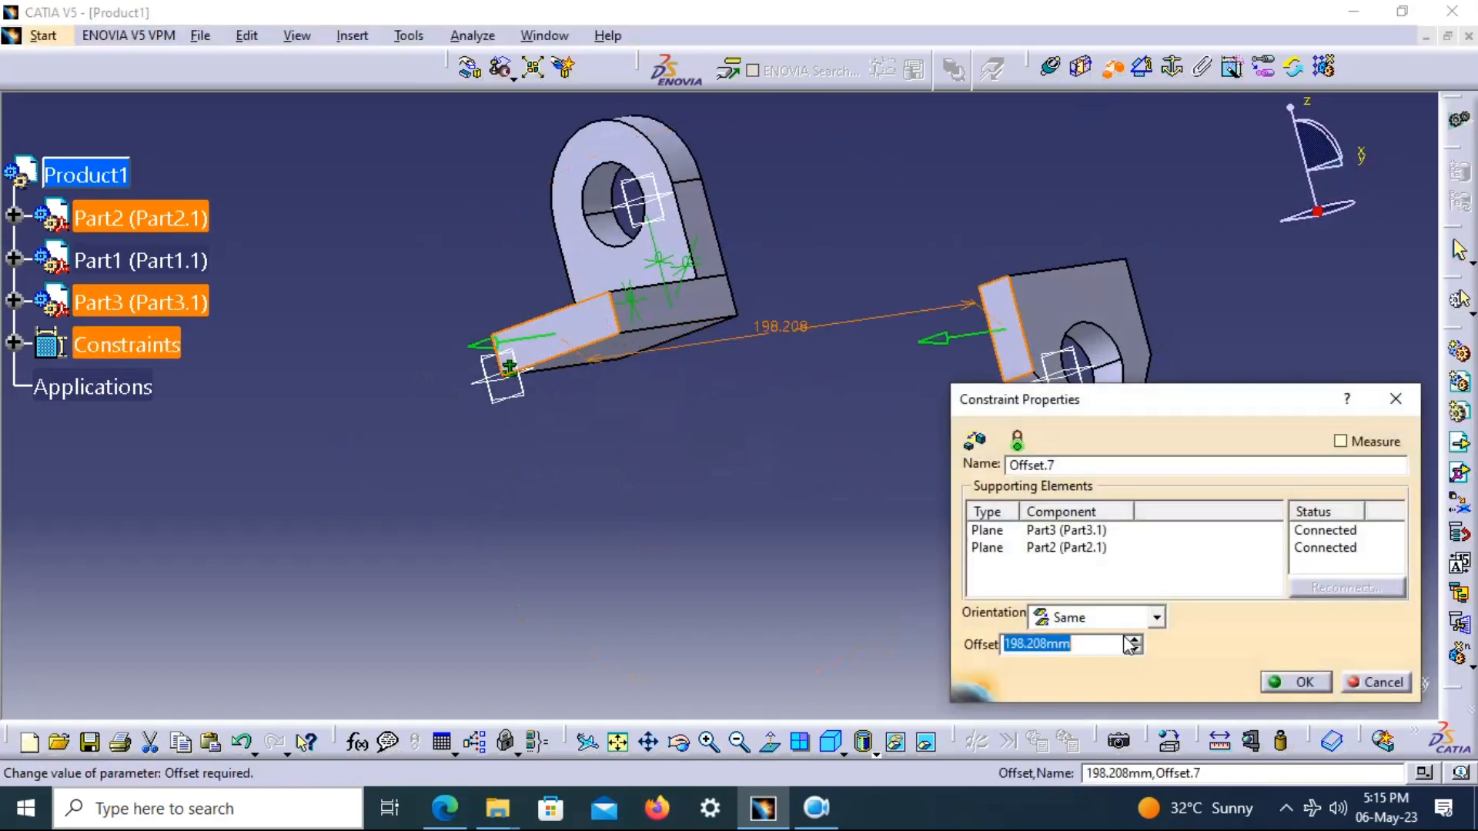
text(0)
key(Return)
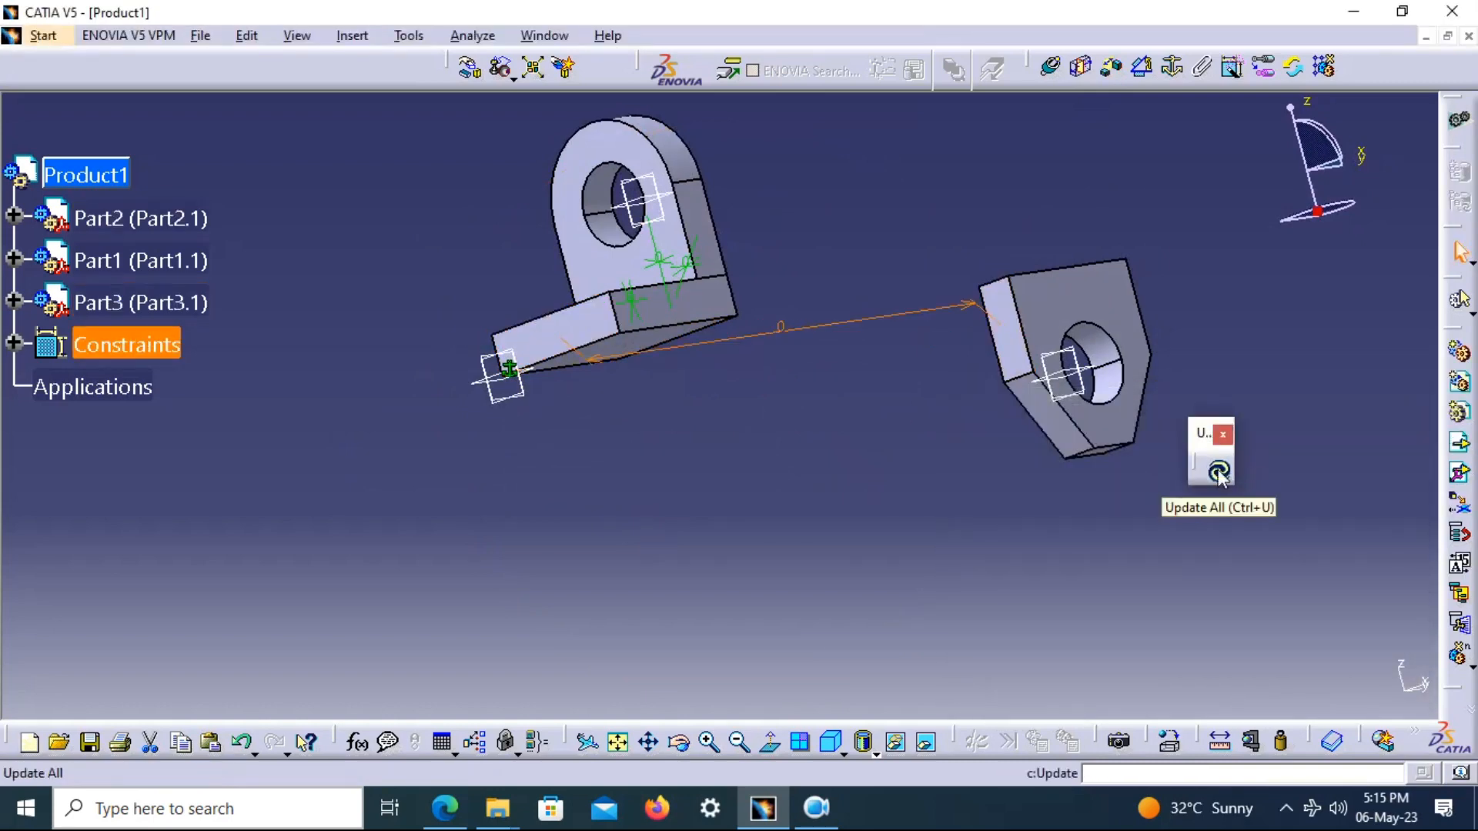
click(1216, 469)
Add a 22.5 mm offset constraint between the tapered lug's holed face and the plate's parallel side face
middle_drag(774, 293, 430, 521)
middle_drag(1041, 408, 548, 433)
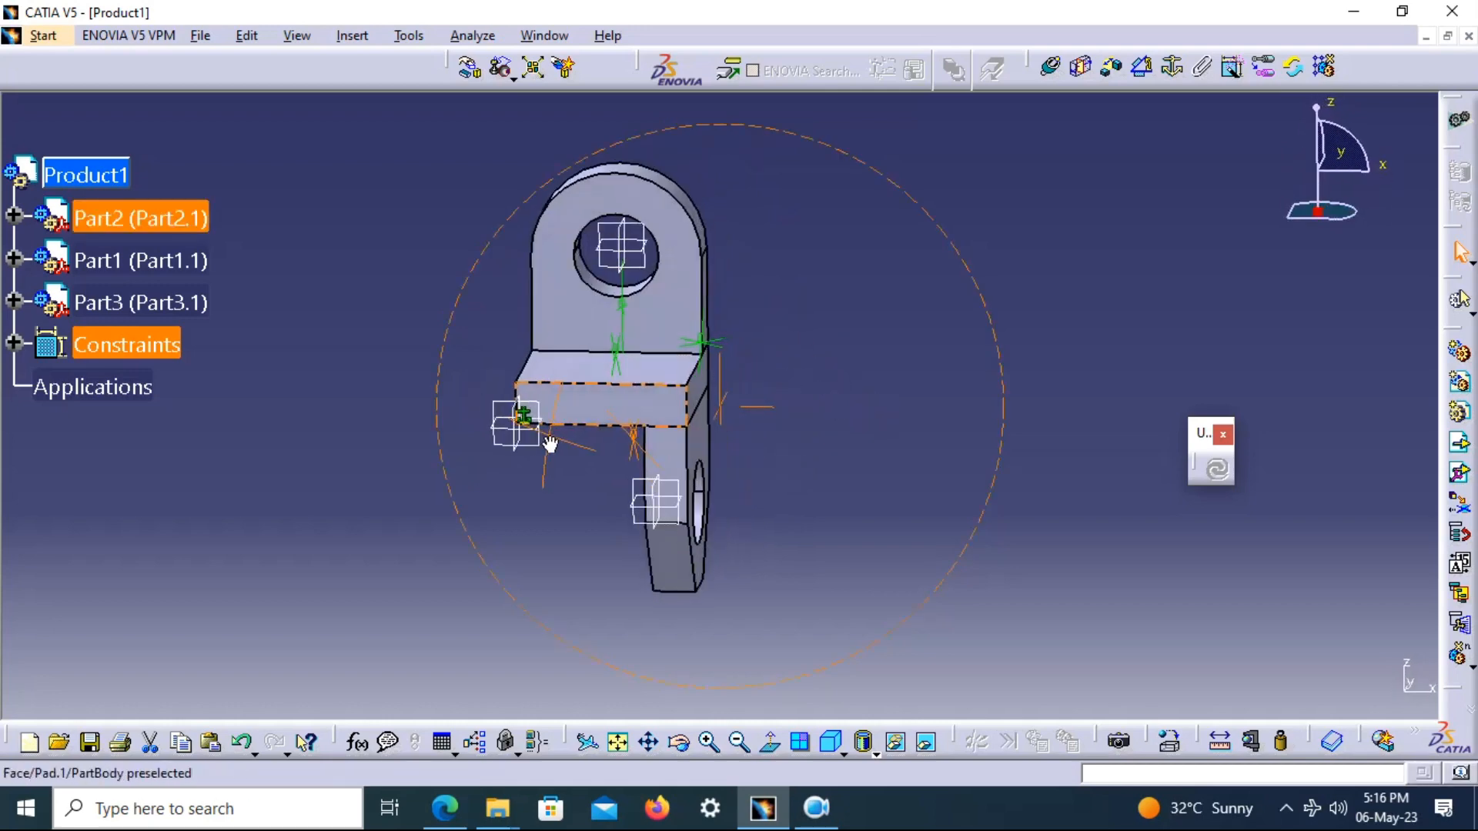
middle_drag(721, 496, 798, 402)
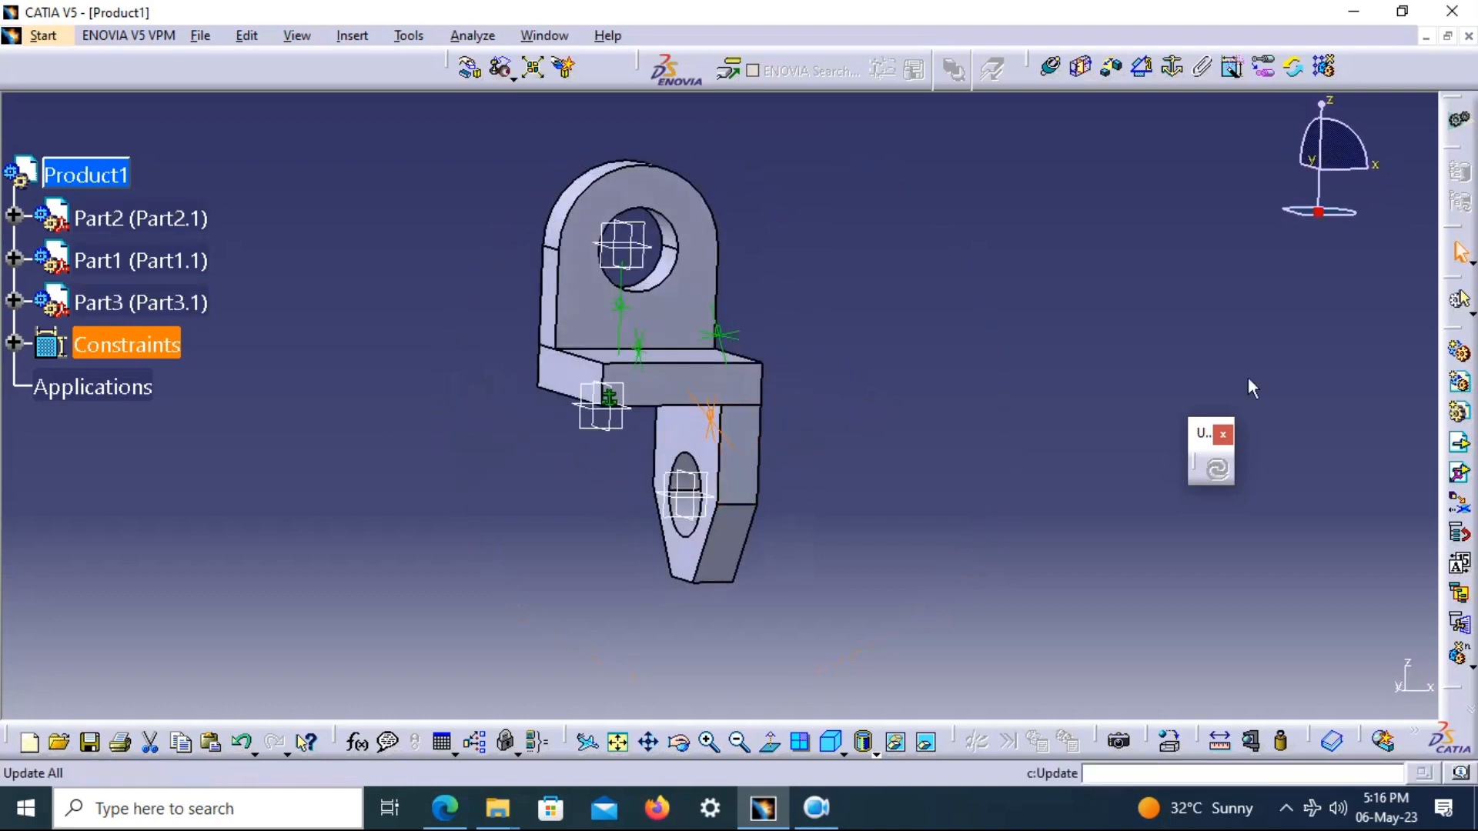
click(1111, 67)
click(680, 433)
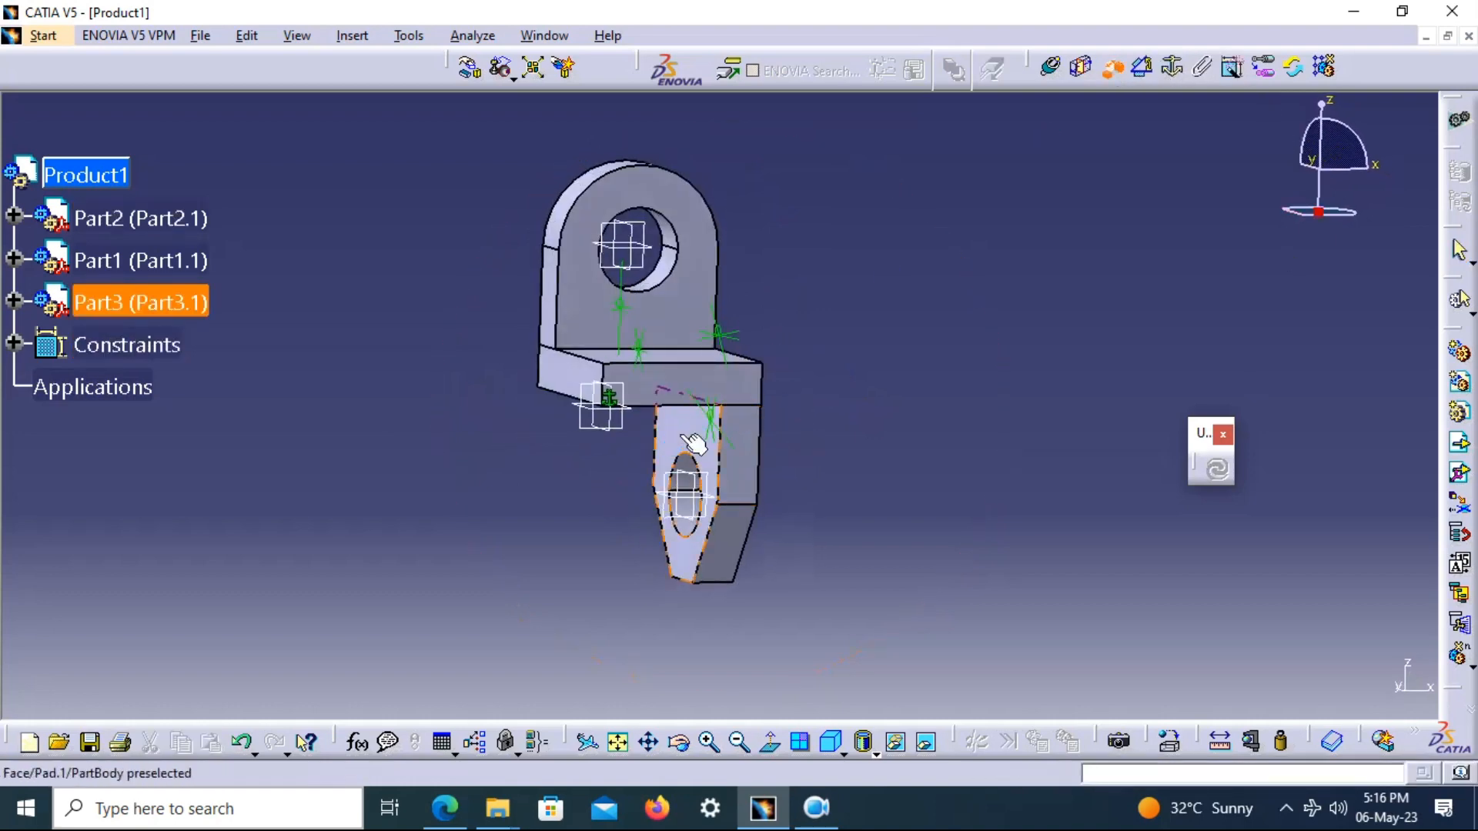
click(576, 380)
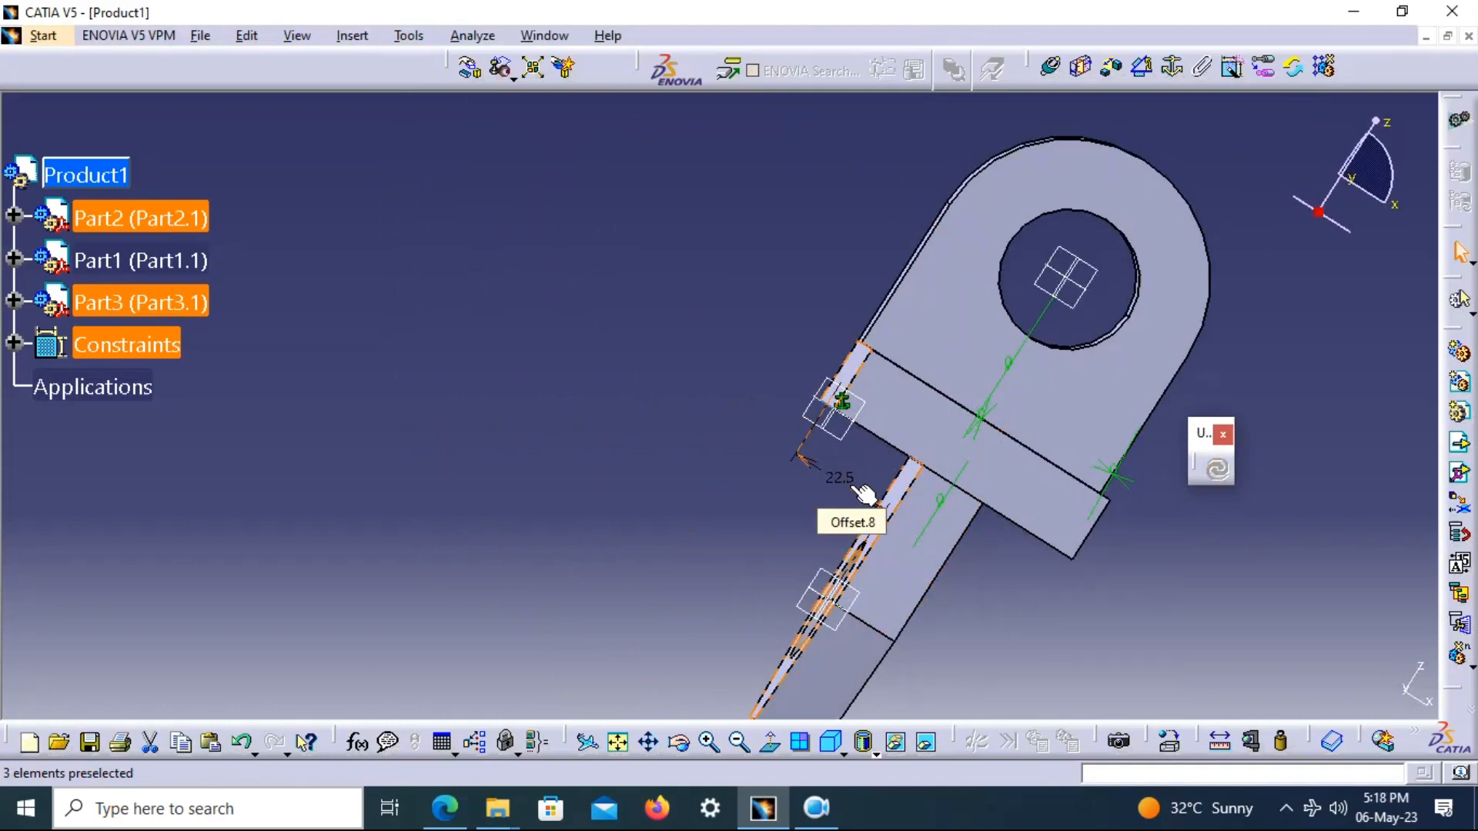
click(866, 492)
middle_drag(1010, 548, 770, 346)
Create a new drawing of the assembly in the Drafting workbench with the all-views layout, A0 ISO format and 1:1 scale
click(43, 36)
mouse_move(169, 86)
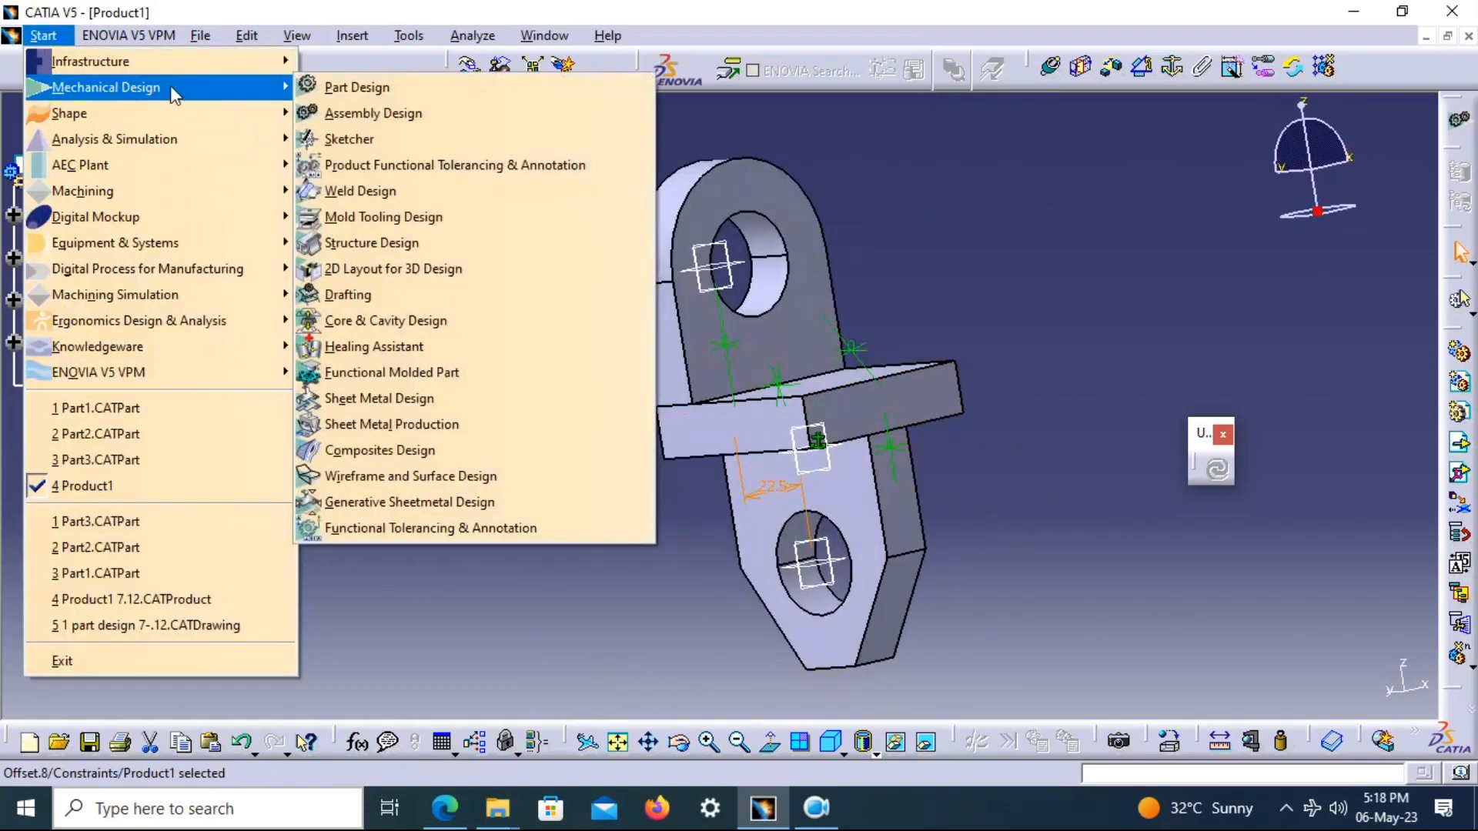
click(348, 295)
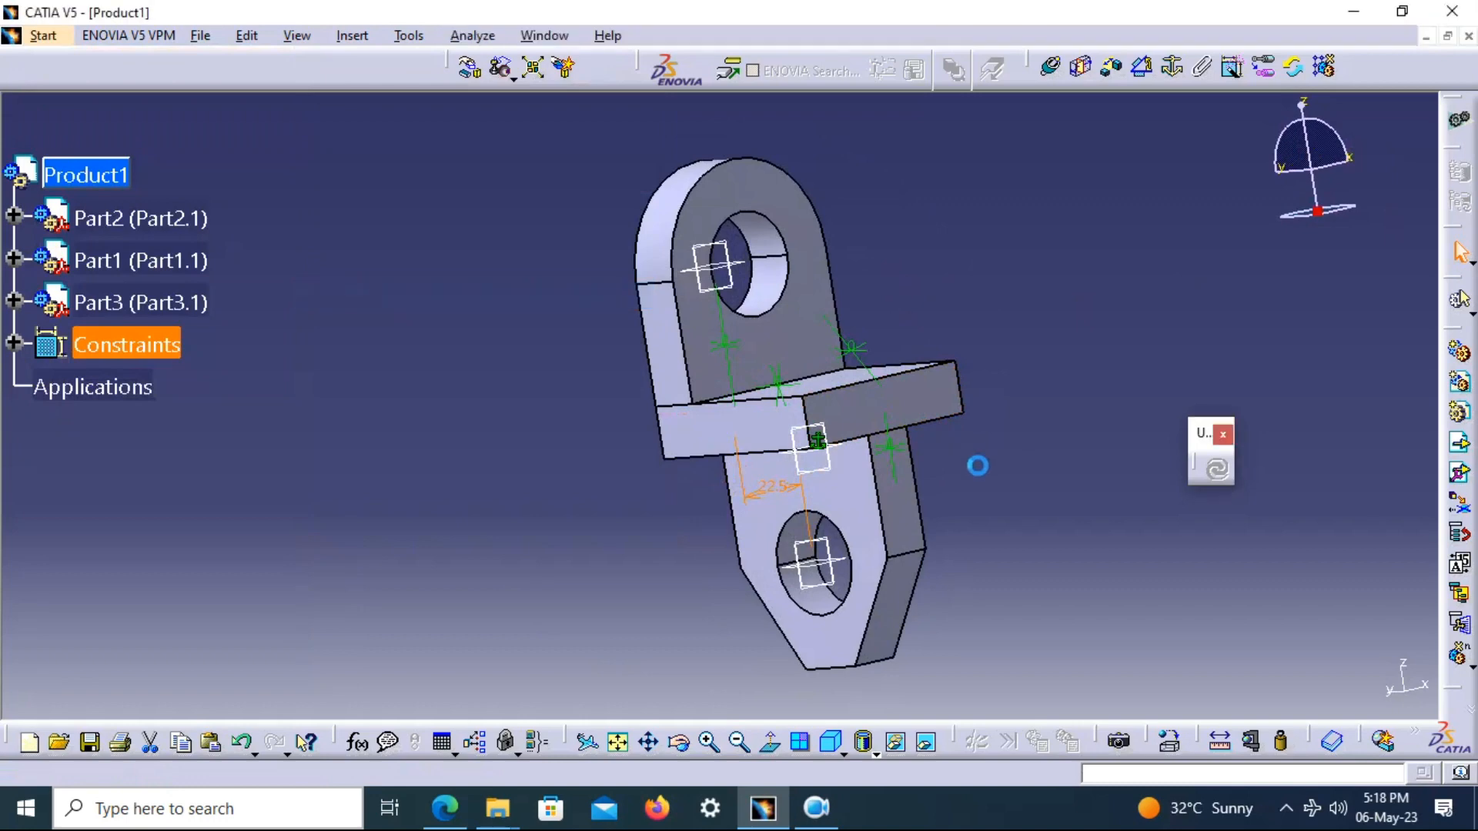
click(1202, 687)
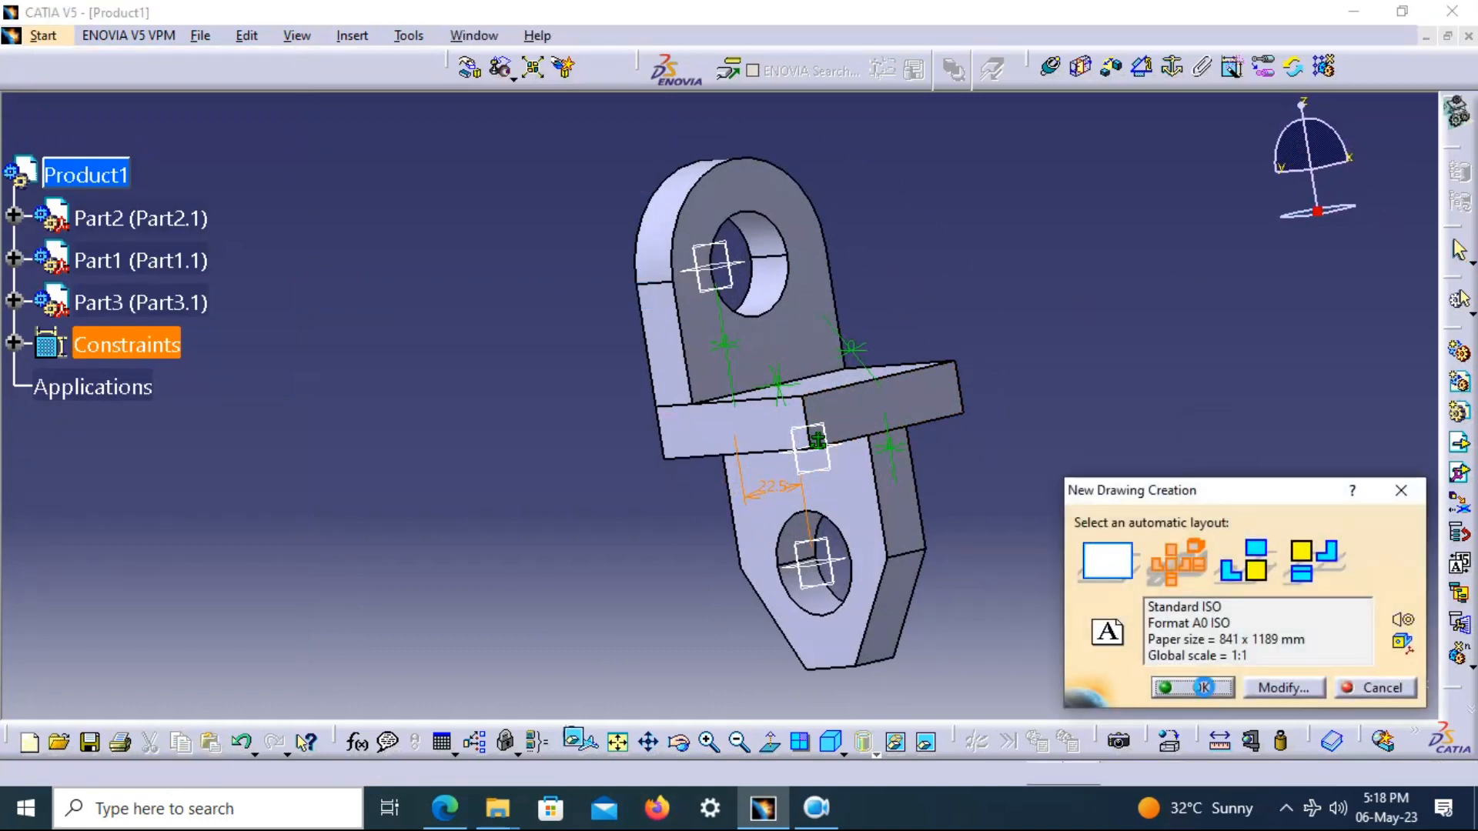